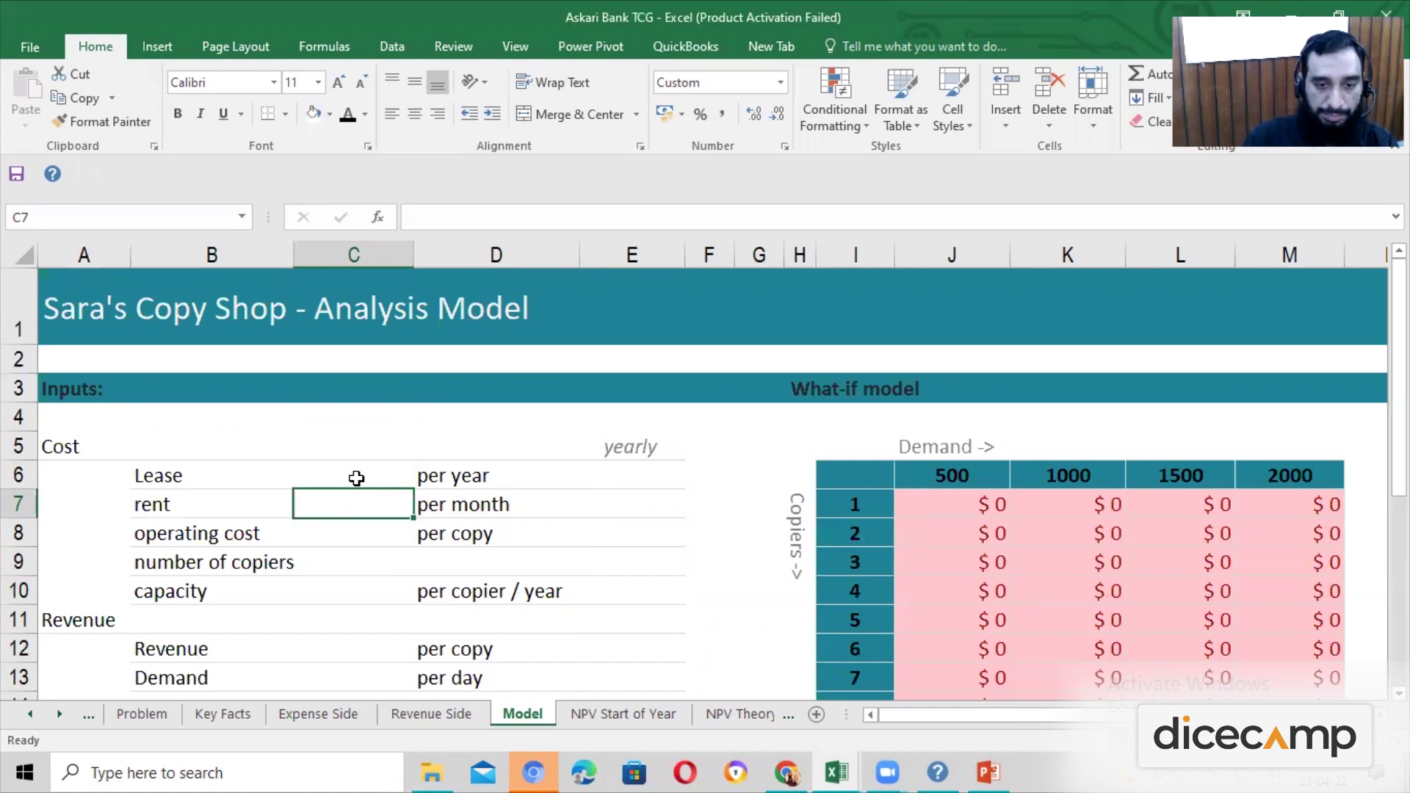
Enter a lease cost of 5000 per year in C6 and a rent of 300 per month in C7
{"action": "left_click", "coordinate": [356, 478]}
{"action": "type", "text": "50000"}
{"action": "key", "text": "BackSpace"}
{"action": "key", "text": "ctrl+Return"}
{"action": "key", "text": "Return"}
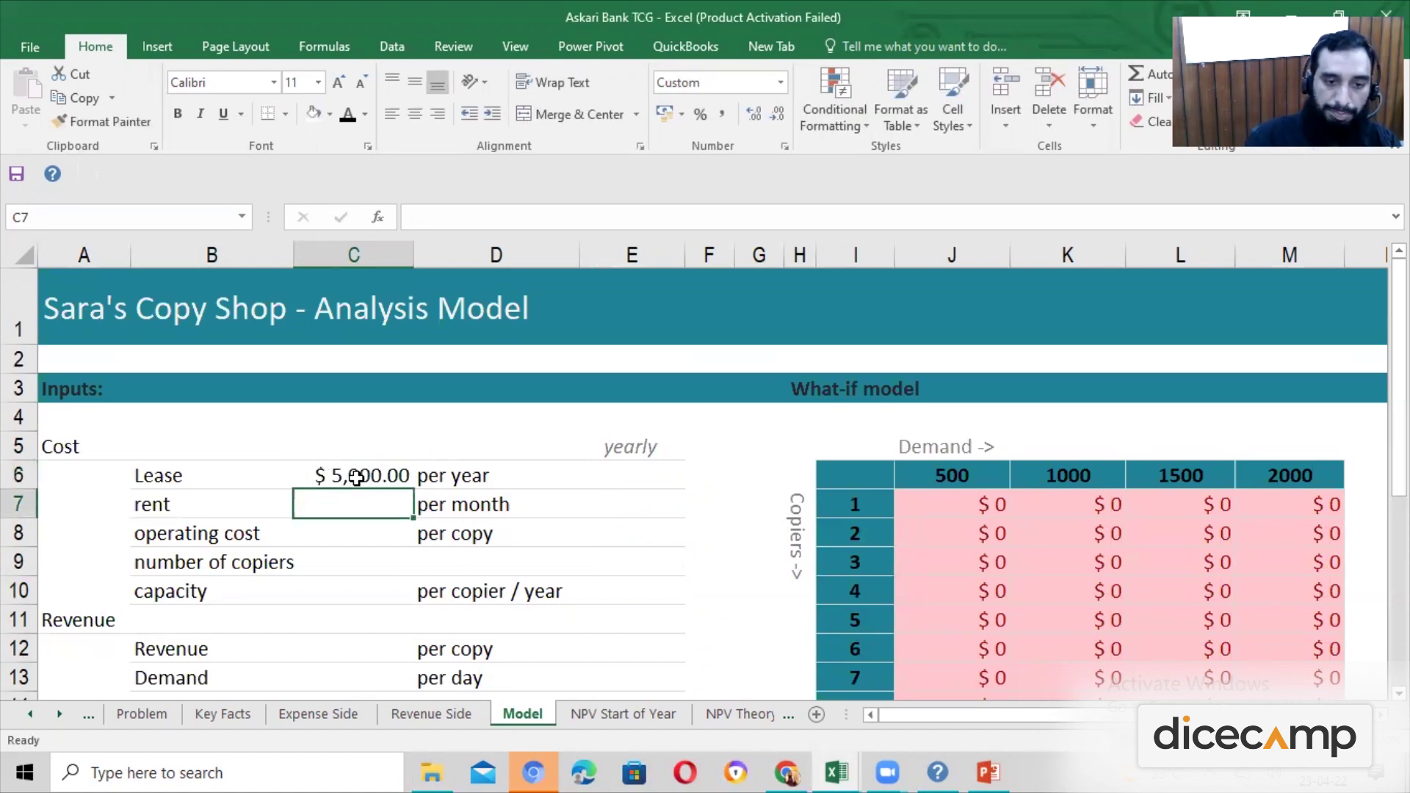
{"action": "type", "text": "300"}
{"action": "key", "text": "Return"}
Link the yearly lease cost in E6 to the lease input with the formula =C6
{"action": "key", "text": "Up"}
{"action": "key", "text": "Right"}
{"action": "key", "text": "Right"}
{"action": "key", "text": "Up"}
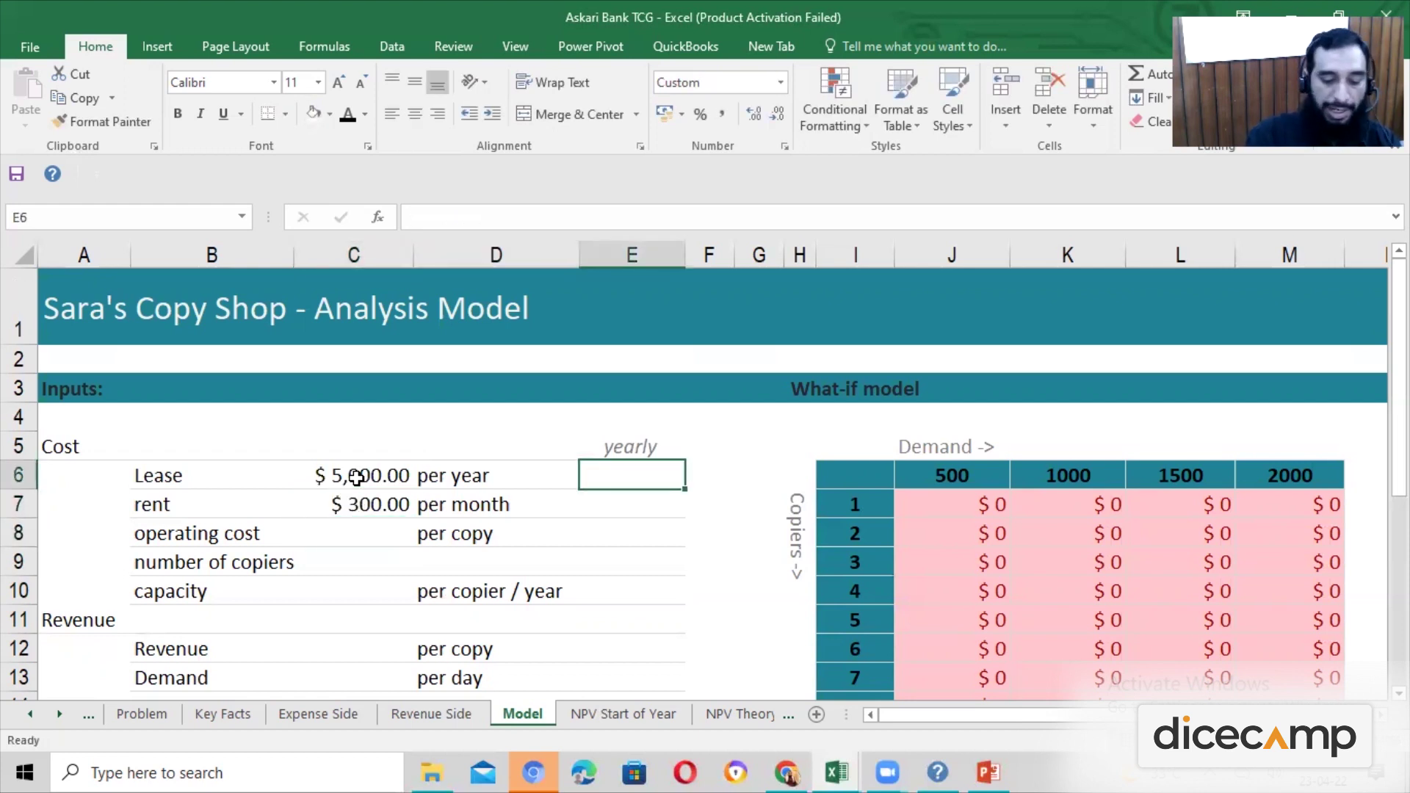
{"action": "type", "text": "="}
{"action": "left_click", "coordinate": [356, 478]}
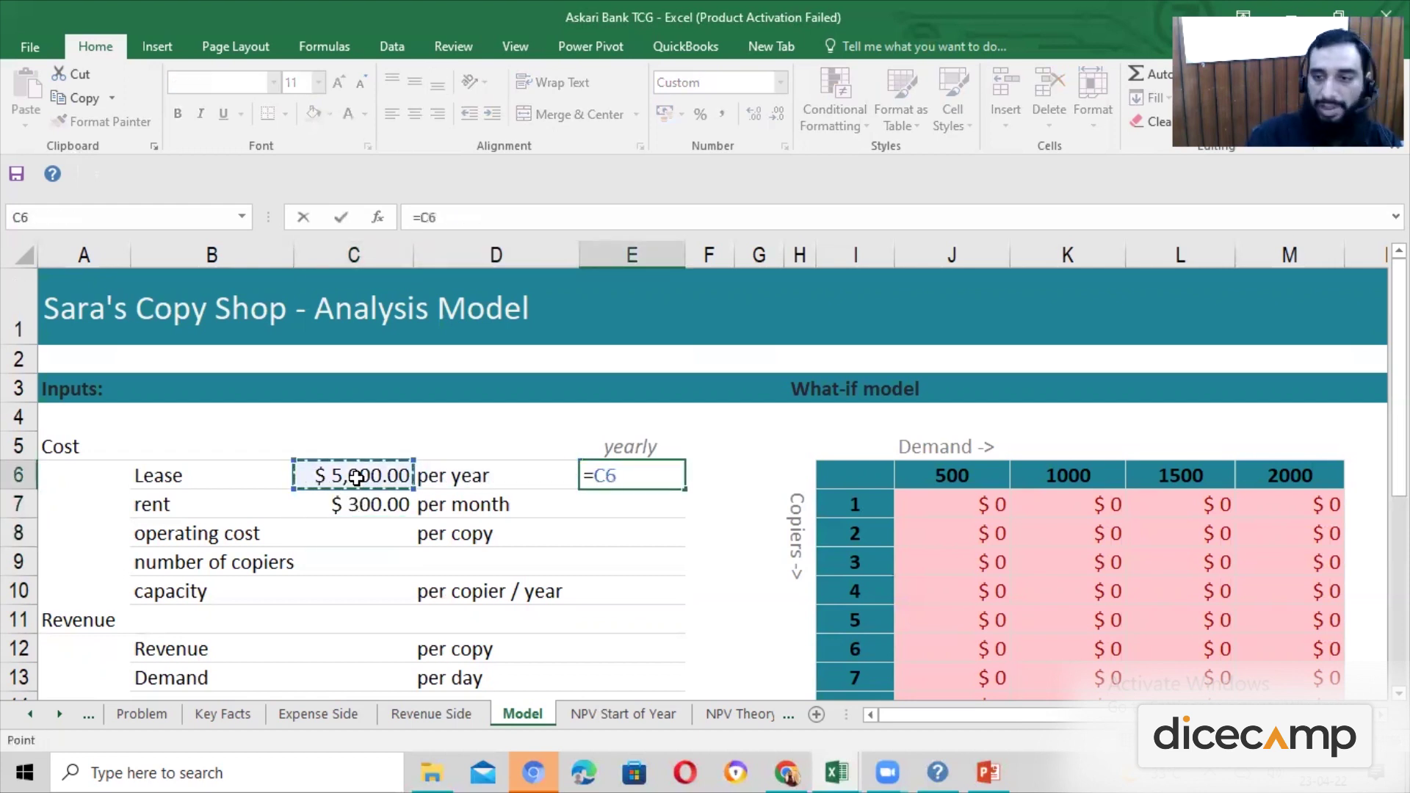
{"action": "key", "text": "Return"}
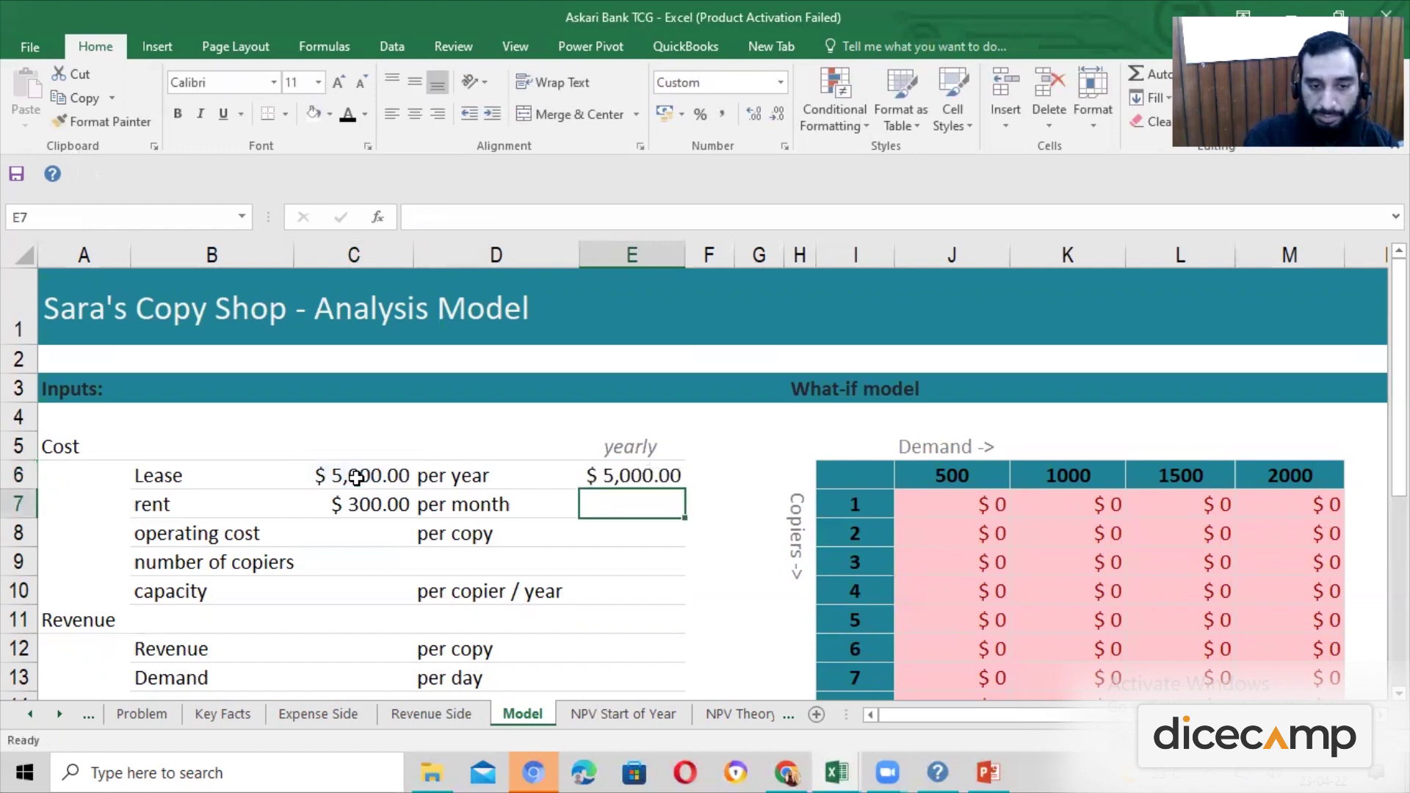
Try a hard-coded 50000 as the yearly lease in E6, undo it, and check the cell's formula
{"action": "key", "text": "Up"}
{"action": "type", "text": "50000"}
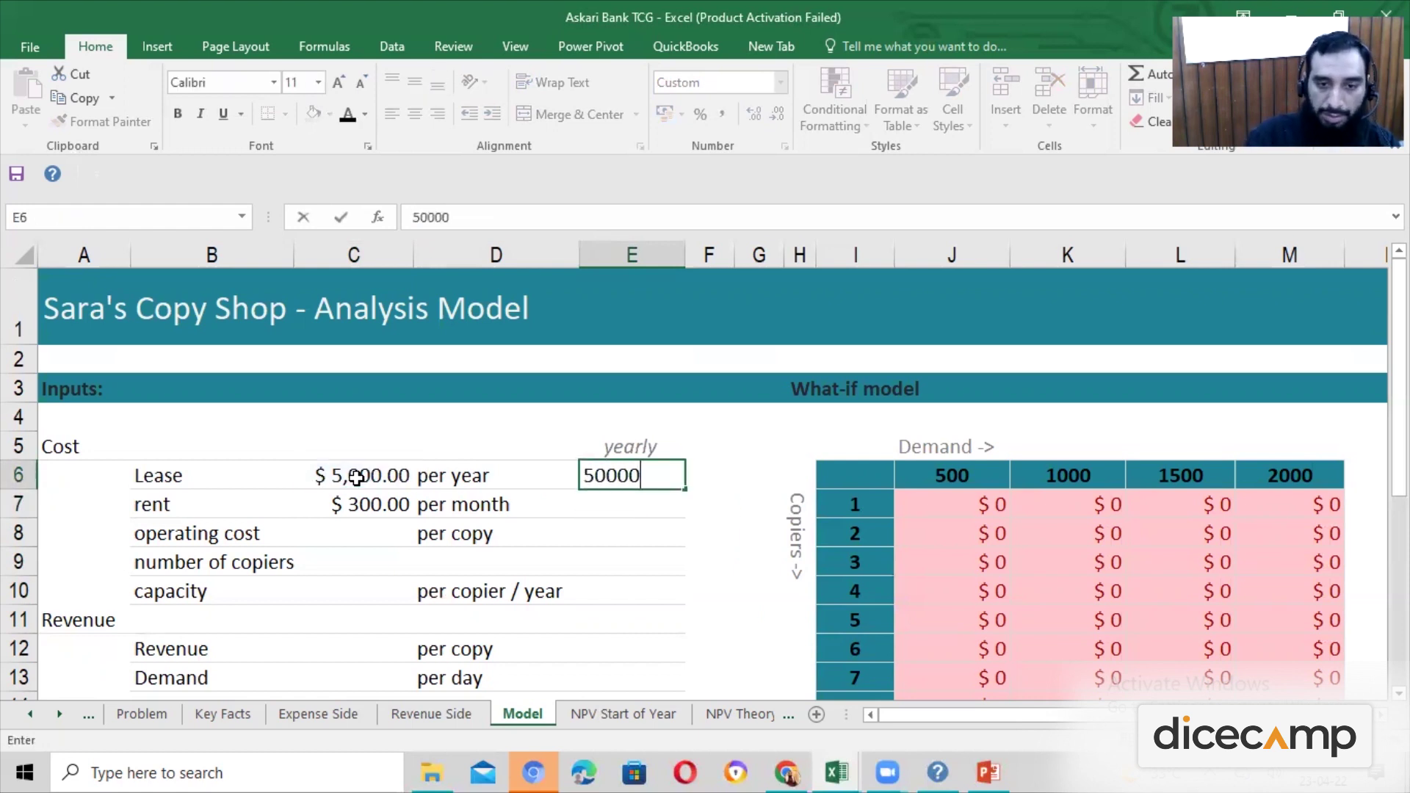
{"action": "key", "text": "Return"}
{"action": "key", "text": "Up"}
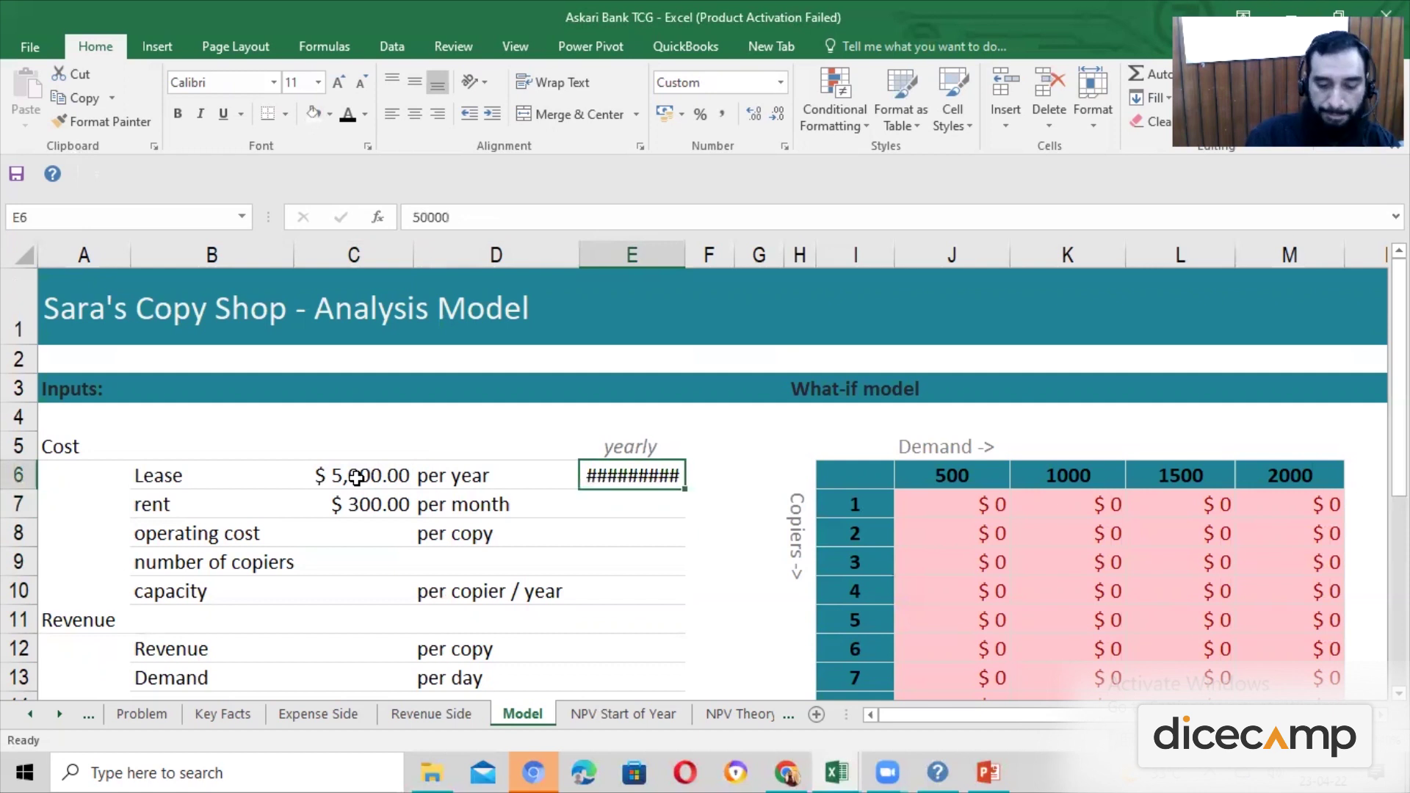
{"action": "key", "text": "ctrl+z"}
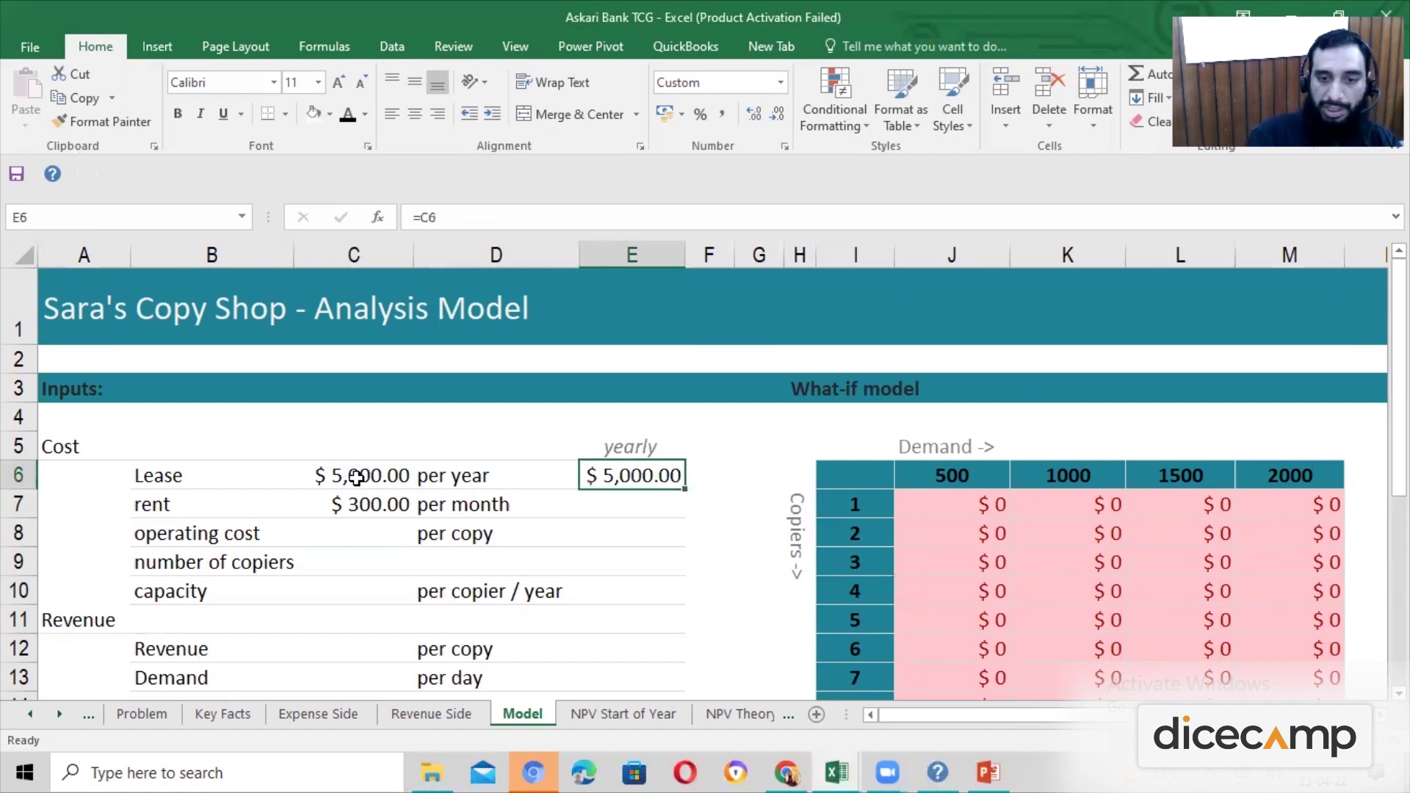
{"action": "left_click", "coordinate": [371, 481]}
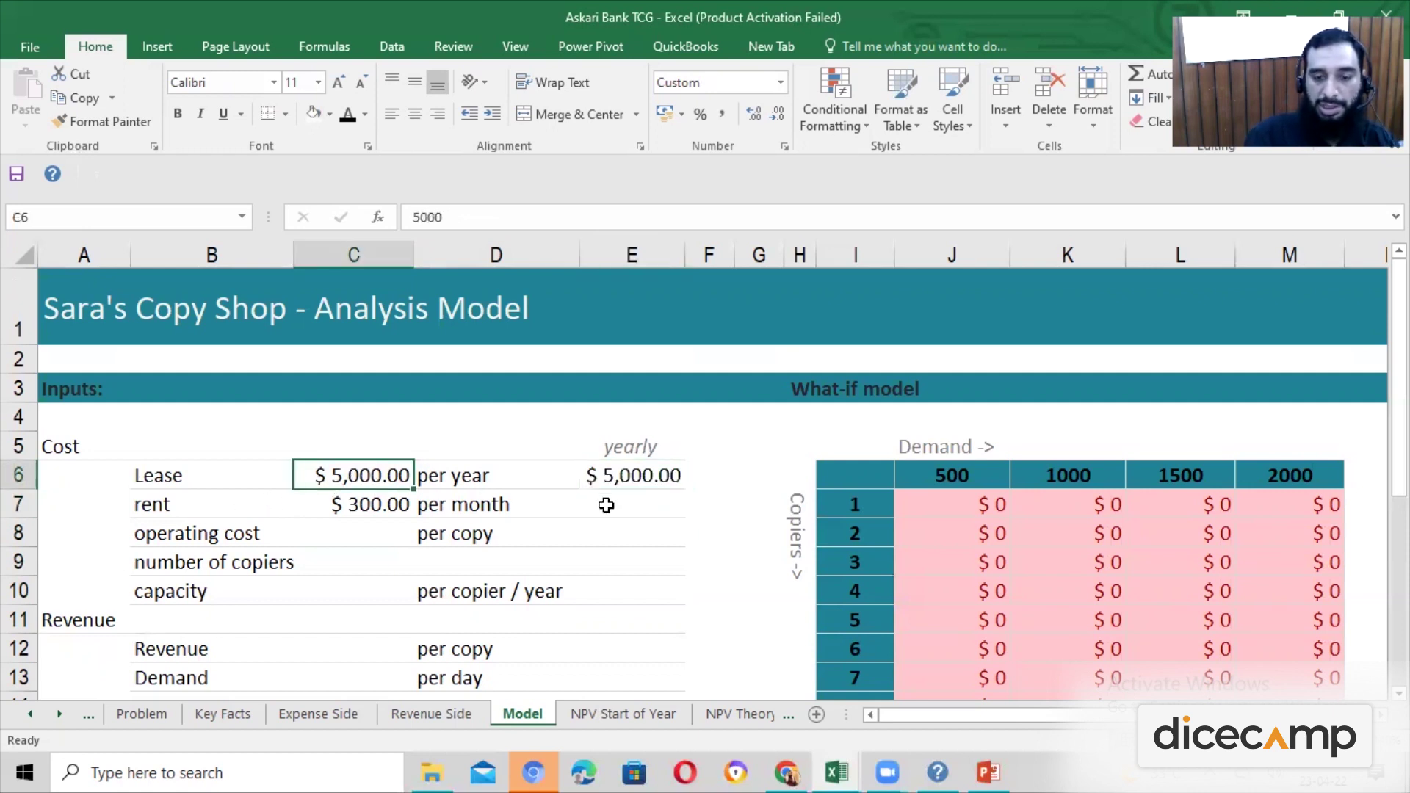
{"action": "left_click", "coordinate": [640, 473]}
{"action": "double_click", "coordinate": [641, 474]}
{"action": "key", "text": "Escape"}
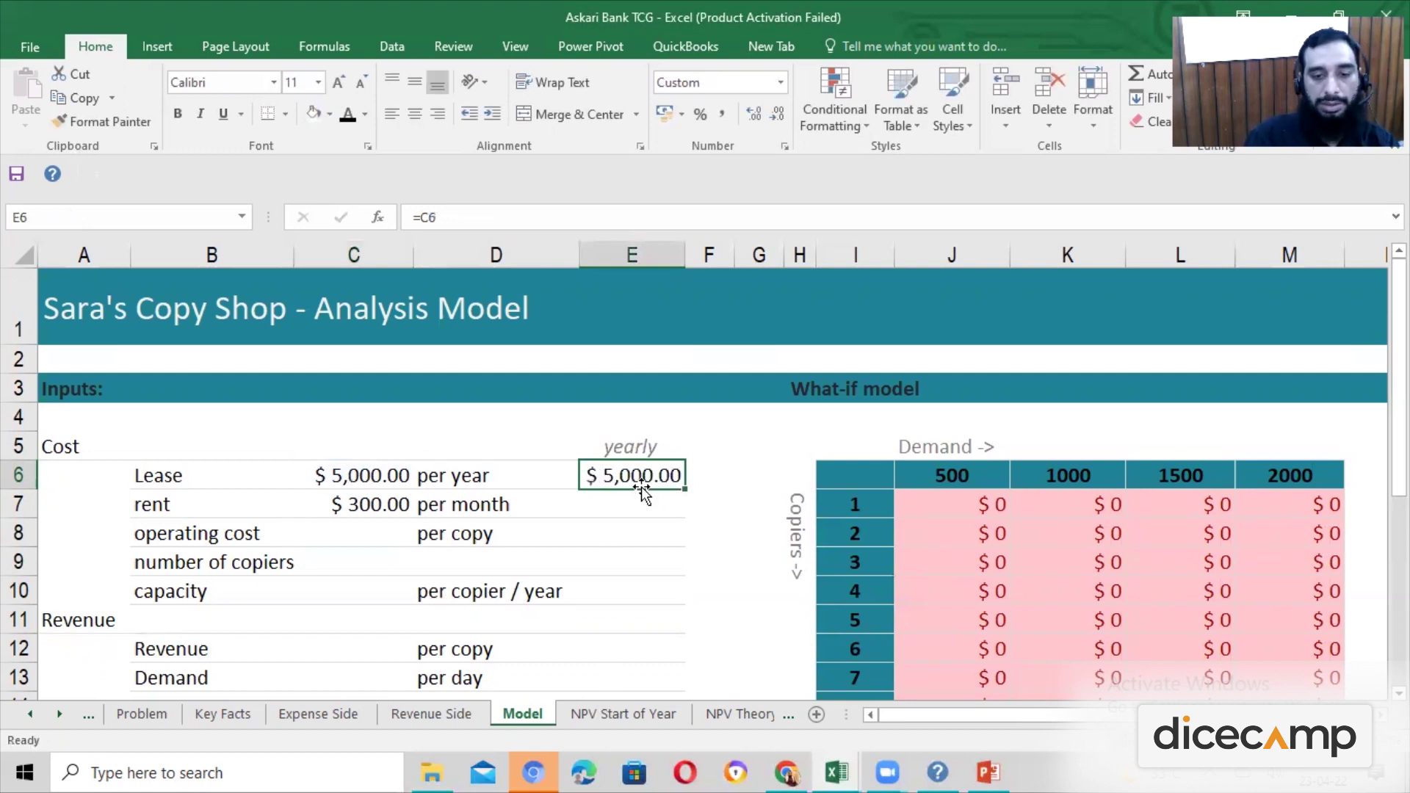
Calculate the yearly rent in E7 from the monthly rent with the formula =C7*12
{"action": "left_click", "coordinate": [622, 499]}
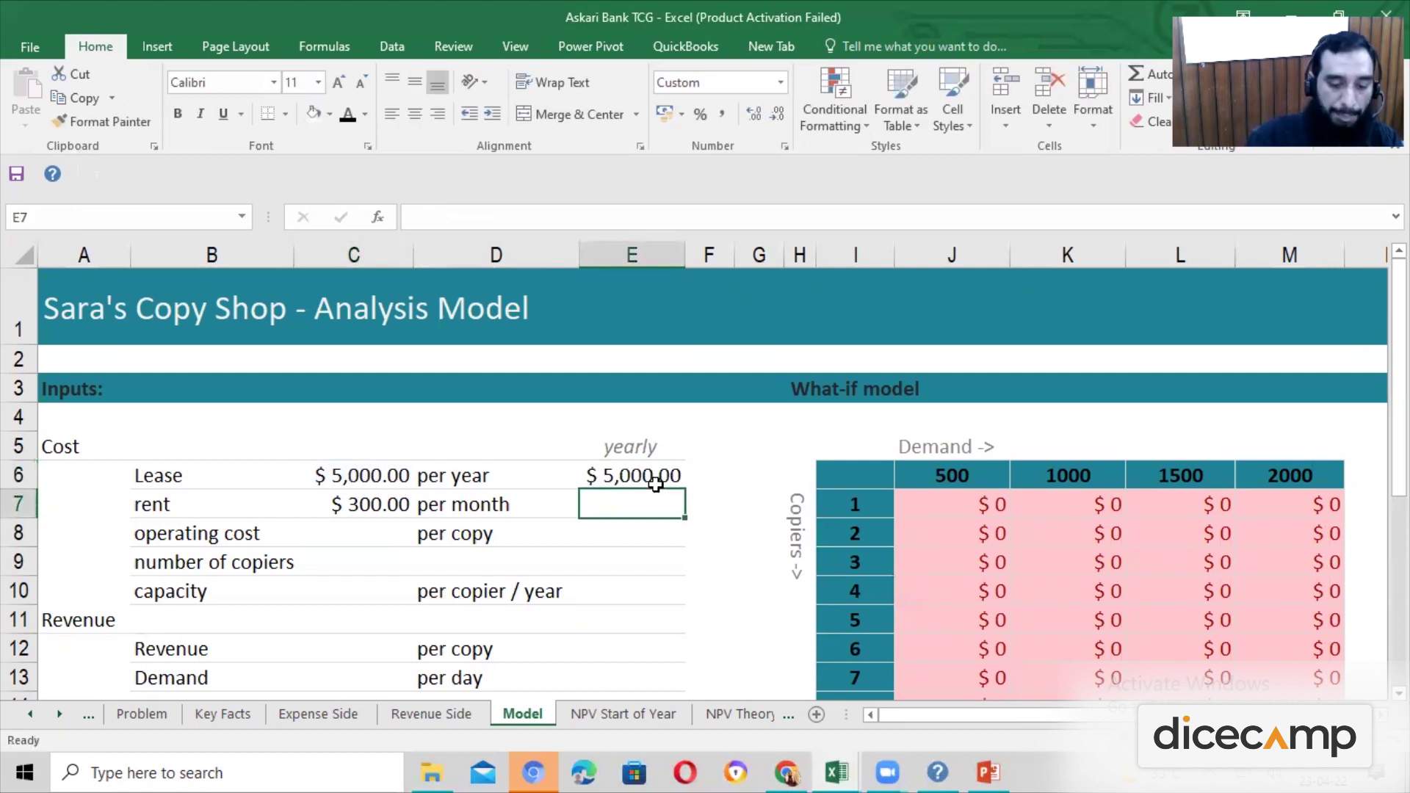
{"action": "type", "text": "="}
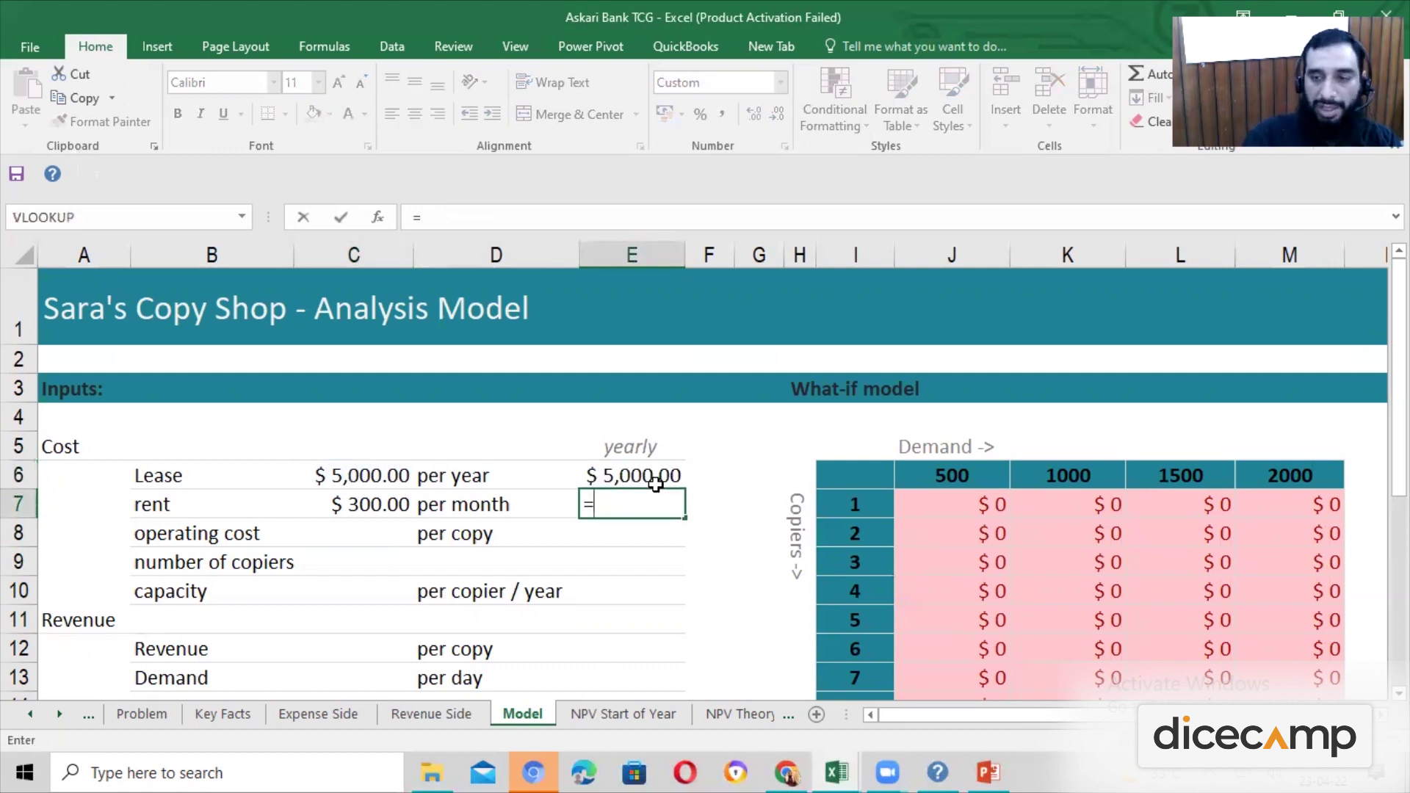
{"action": "key", "text": "Left"}
{"action": "key", "text": "Left"}
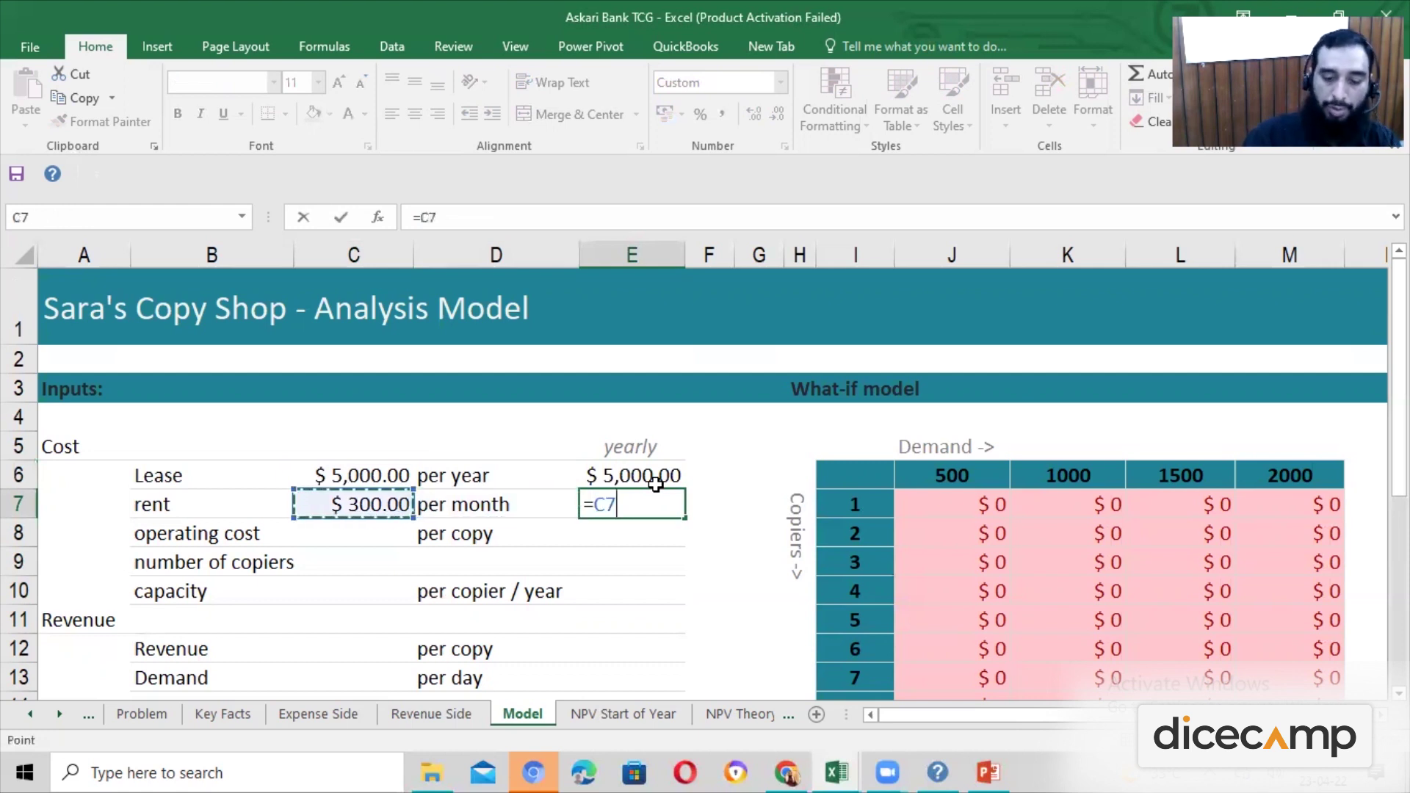
{"action": "type", "text": "*"}
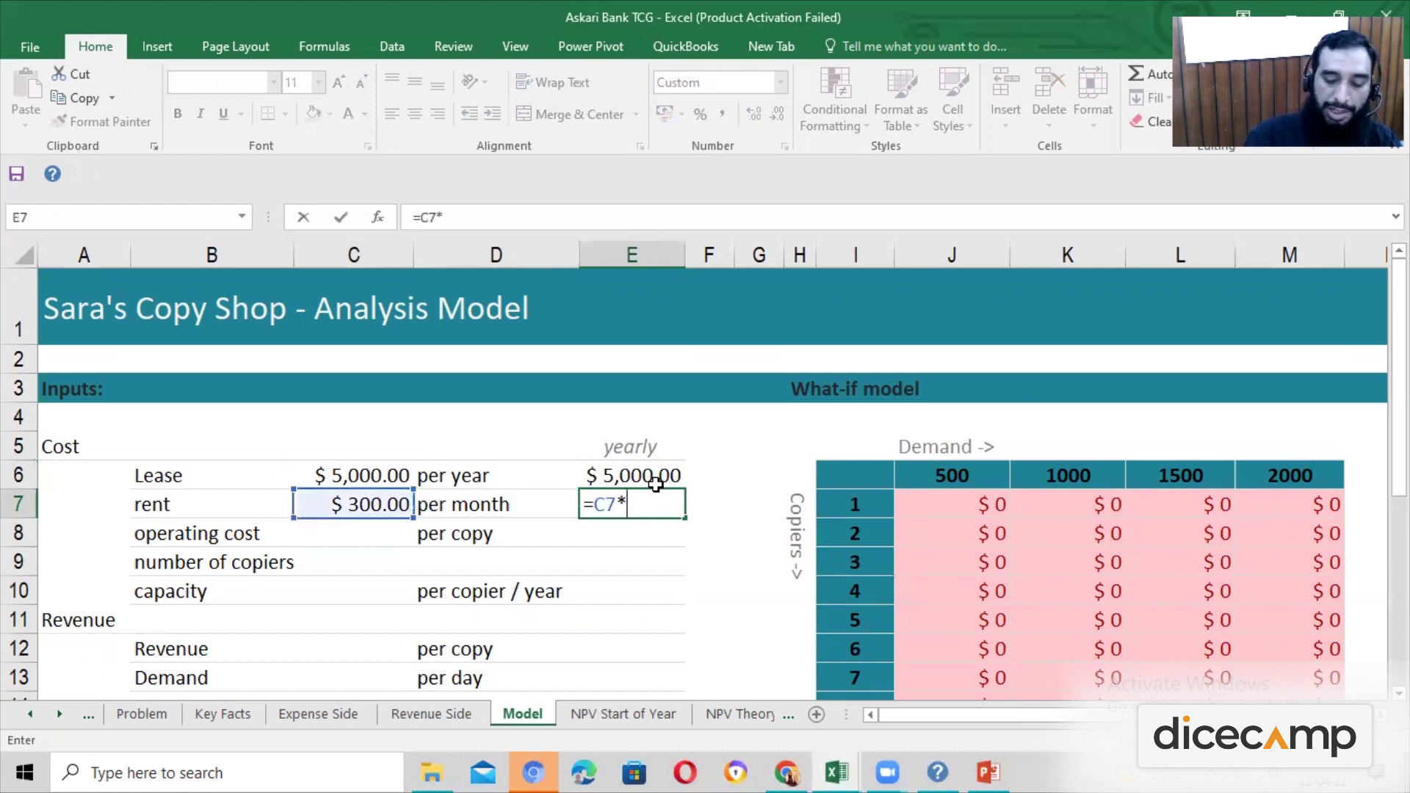
{"action": "type", "text": "12"}
{"action": "key", "text": "Return"}
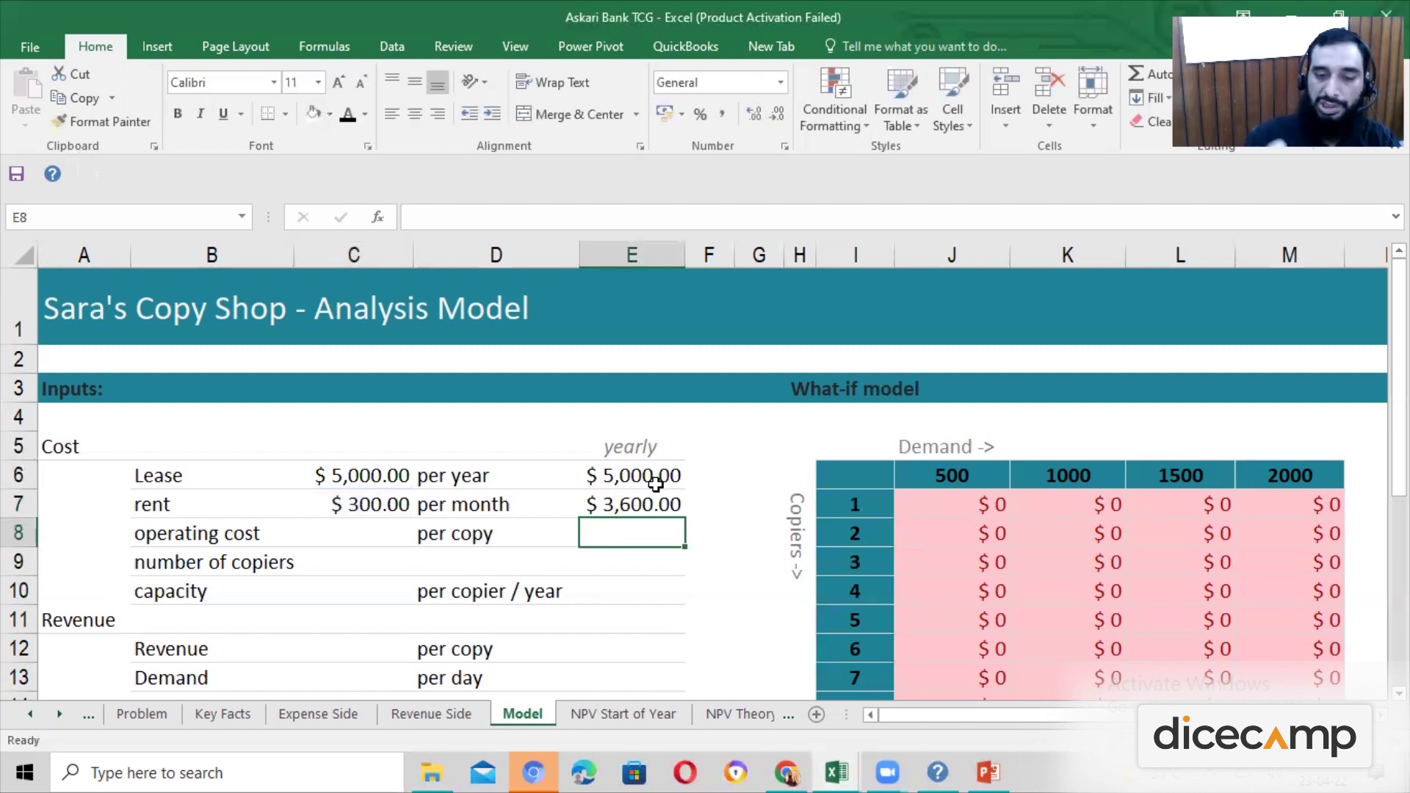
Look up the operating cost on the Key Facts sheet and enter 0.02 per copy in C8 of the Model sheet
{"action": "scroll", "coordinate": [655, 484], "scroll_direction": "down", "scroll_amount": 1}
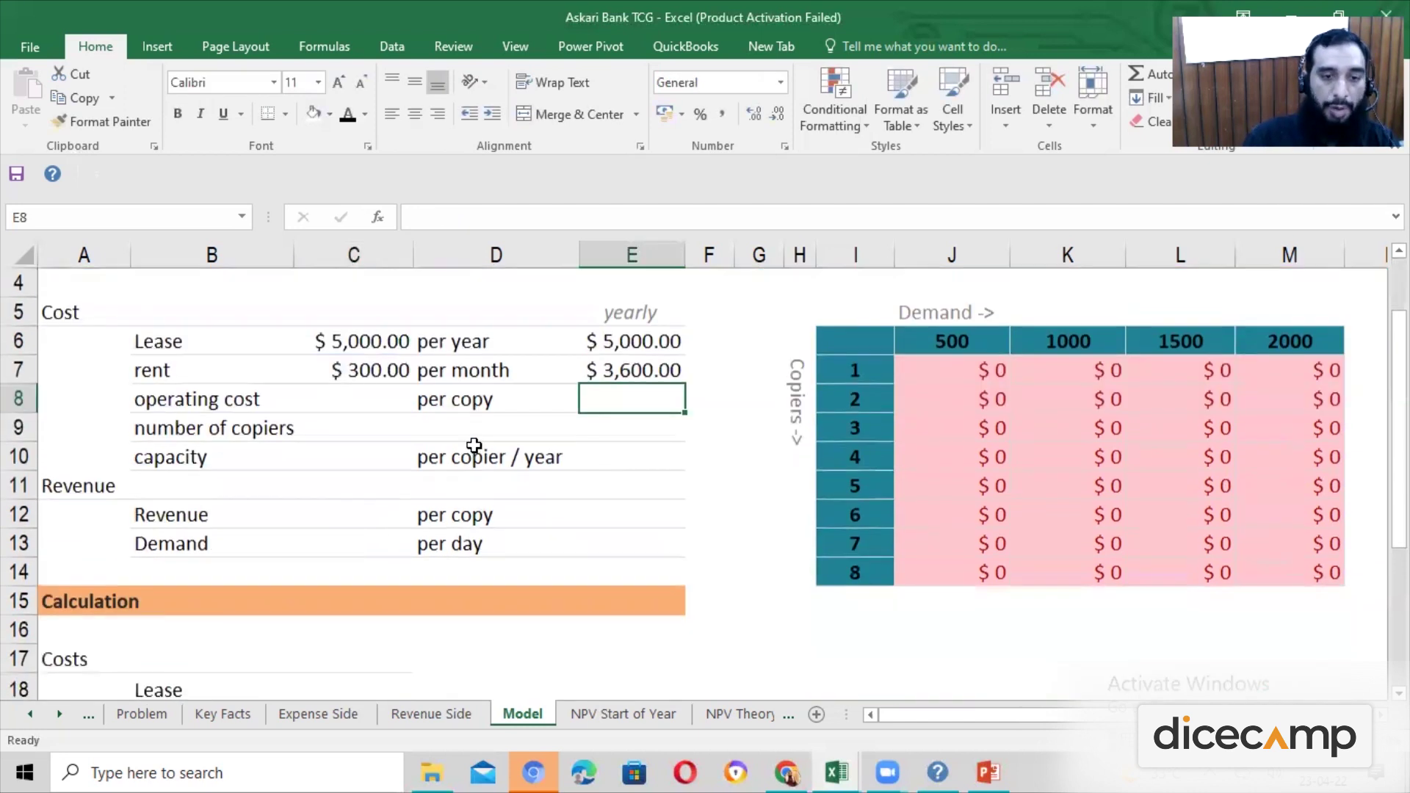
{"action": "left_click", "coordinate": [366, 400]}
{"action": "key", "text": "ctrl+Page_Up"}
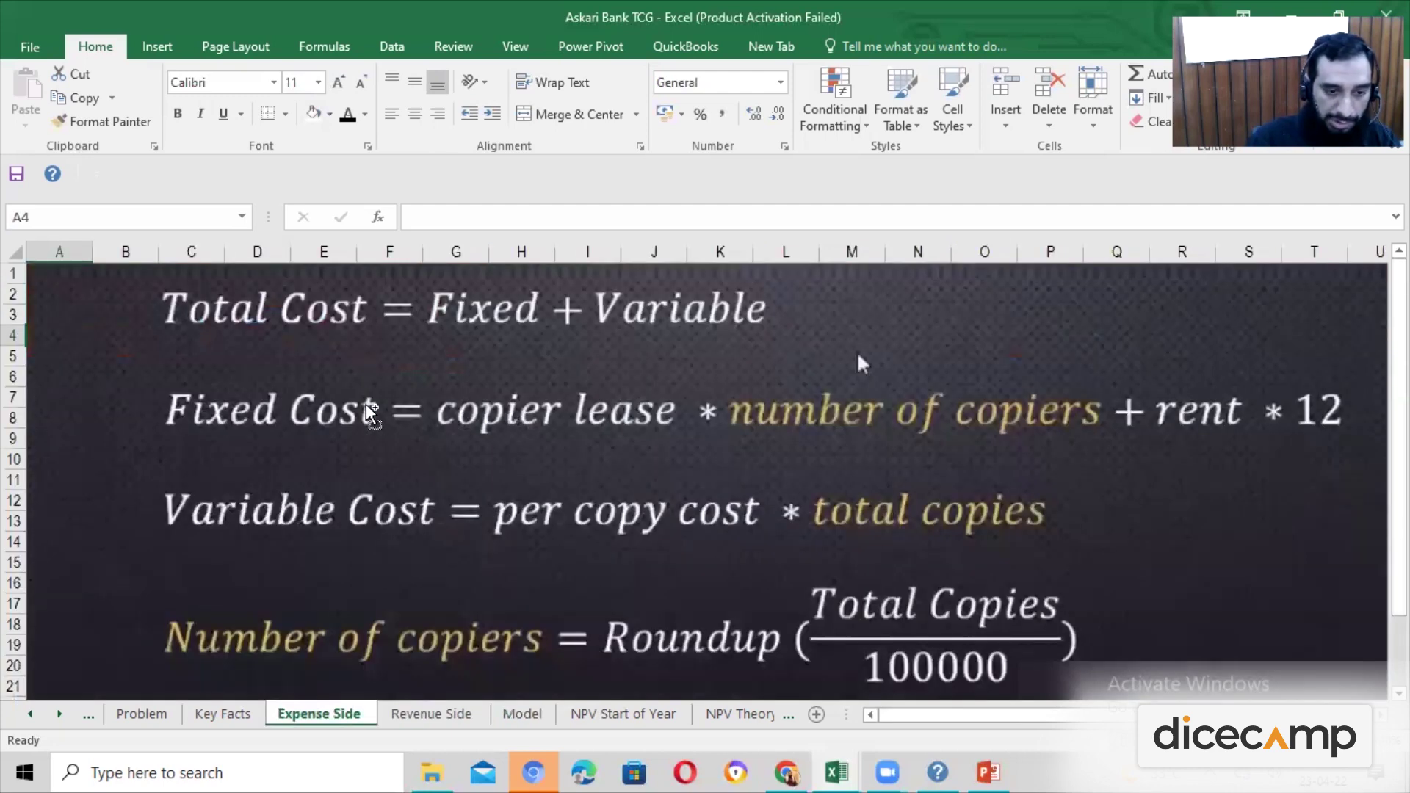
{"action": "key", "text": "ctrl+Page_Up"}
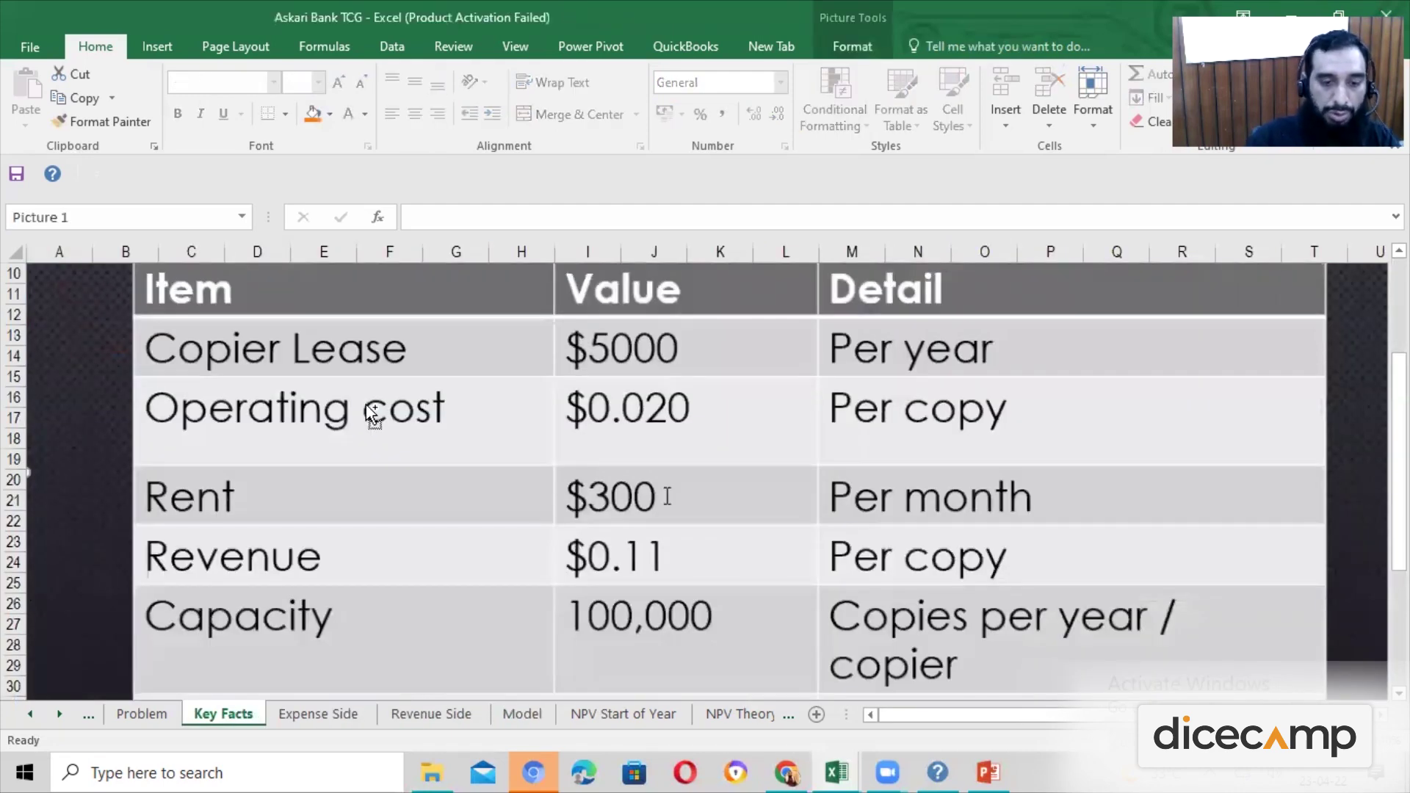
{"action": "key", "text": "ctrl+Page_Down"}
{"action": "key", "text": "ctrl+Page_Down"}
{"action": "key", "text": "ctrl+Page_Down"}
{"action": "type", "text": "0.02"}
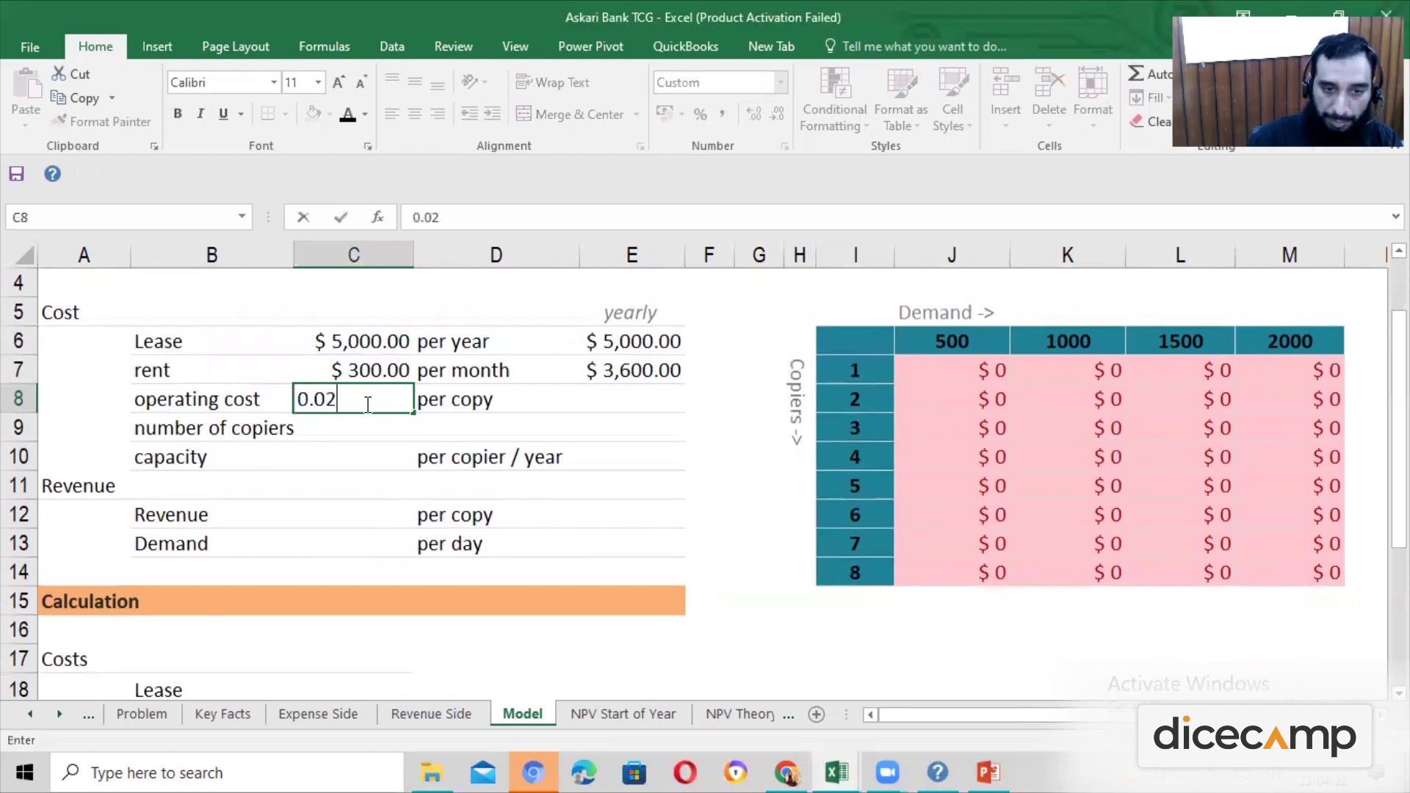
{"action": "key", "text": "Return"}
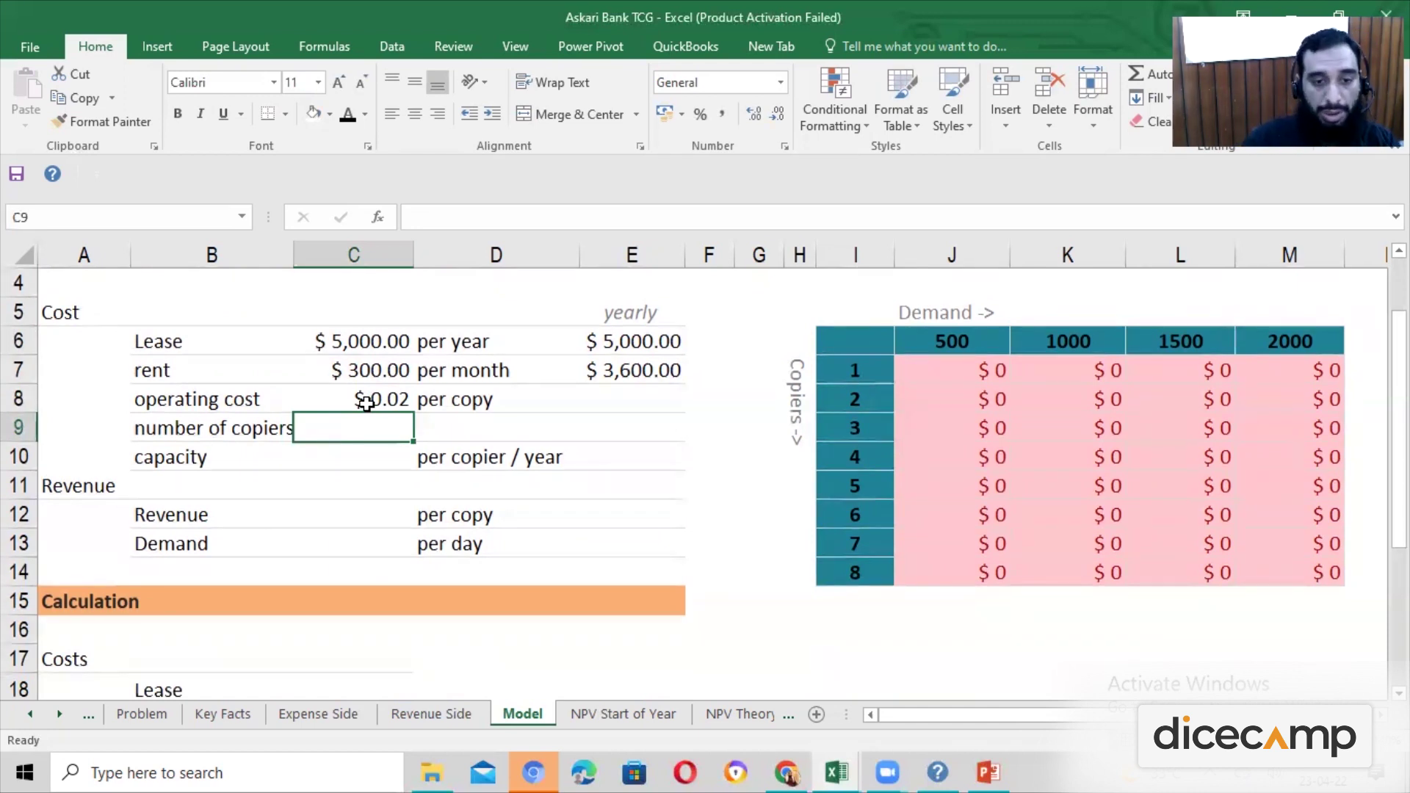
Set the number of copiers in C9 to 3 and the capacity per copier per year in C10 to 100000
{"action": "key", "text": "Up"}
{"action": "key", "text": "Right"}
{"action": "key", "text": "Right"}
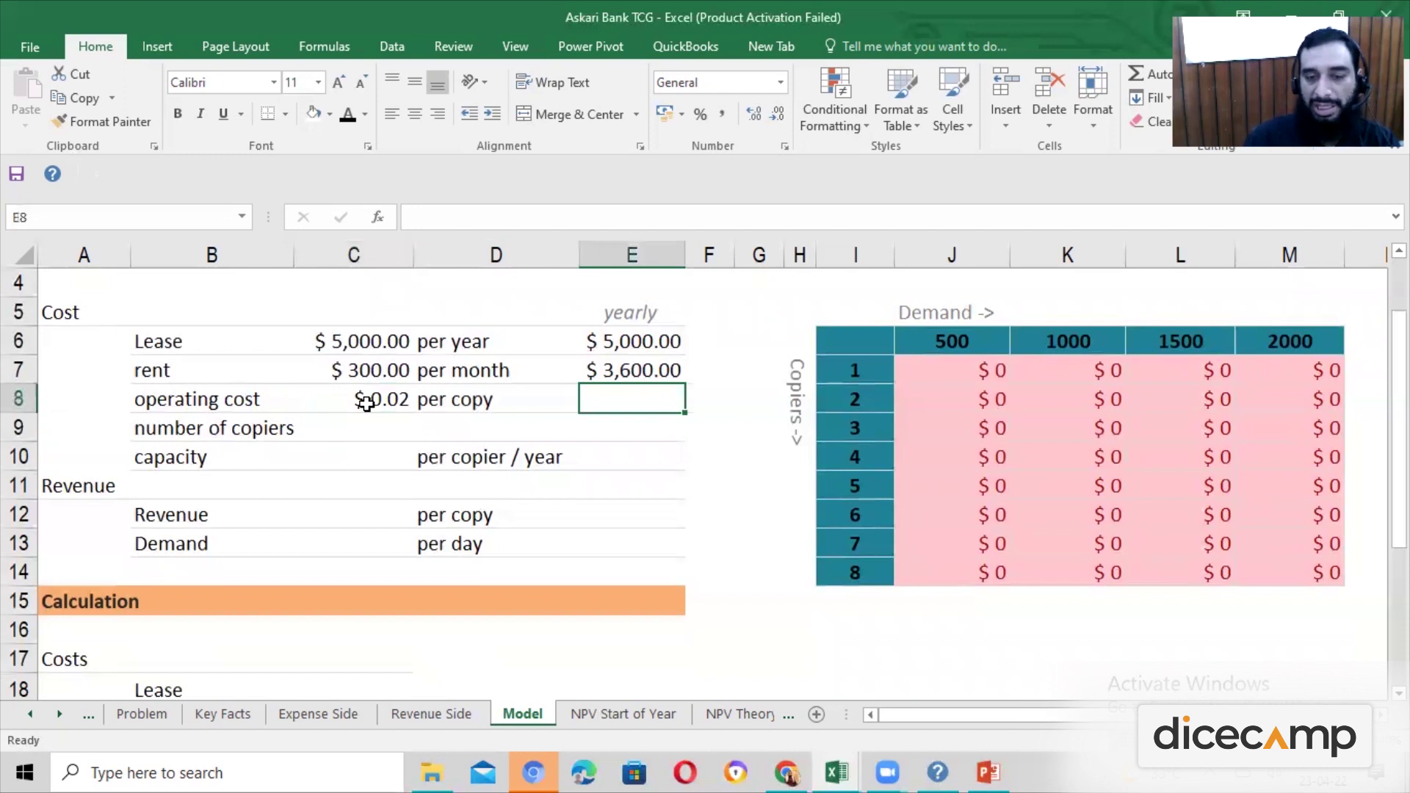
{"action": "key", "text": "Left"}
{"action": "key", "text": "Left"}
{"action": "key", "text": "Down"}
{"action": "key", "text": "Down"}
{"action": "key", "text": "Down"}
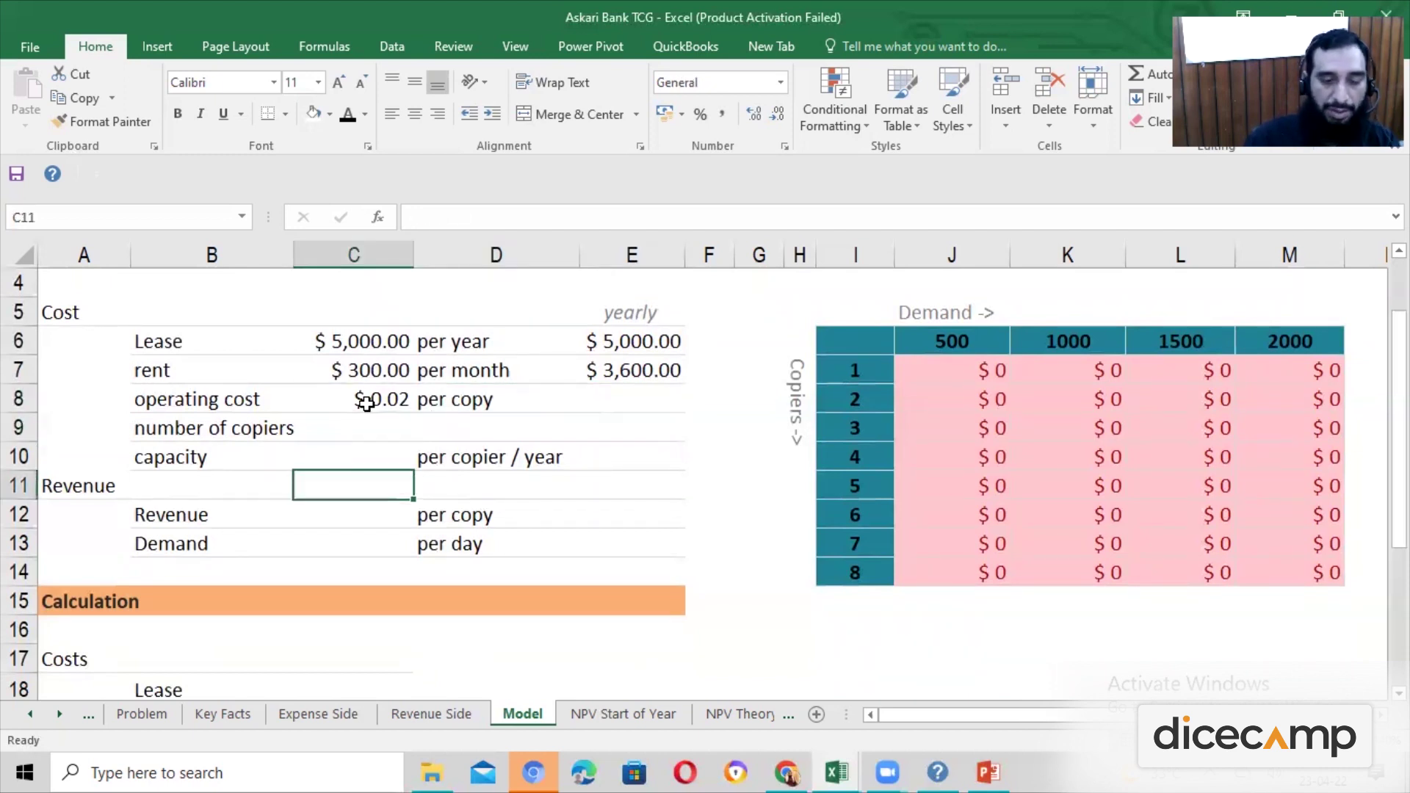
{"action": "key", "text": "Up"}
{"action": "key", "text": "Up"}
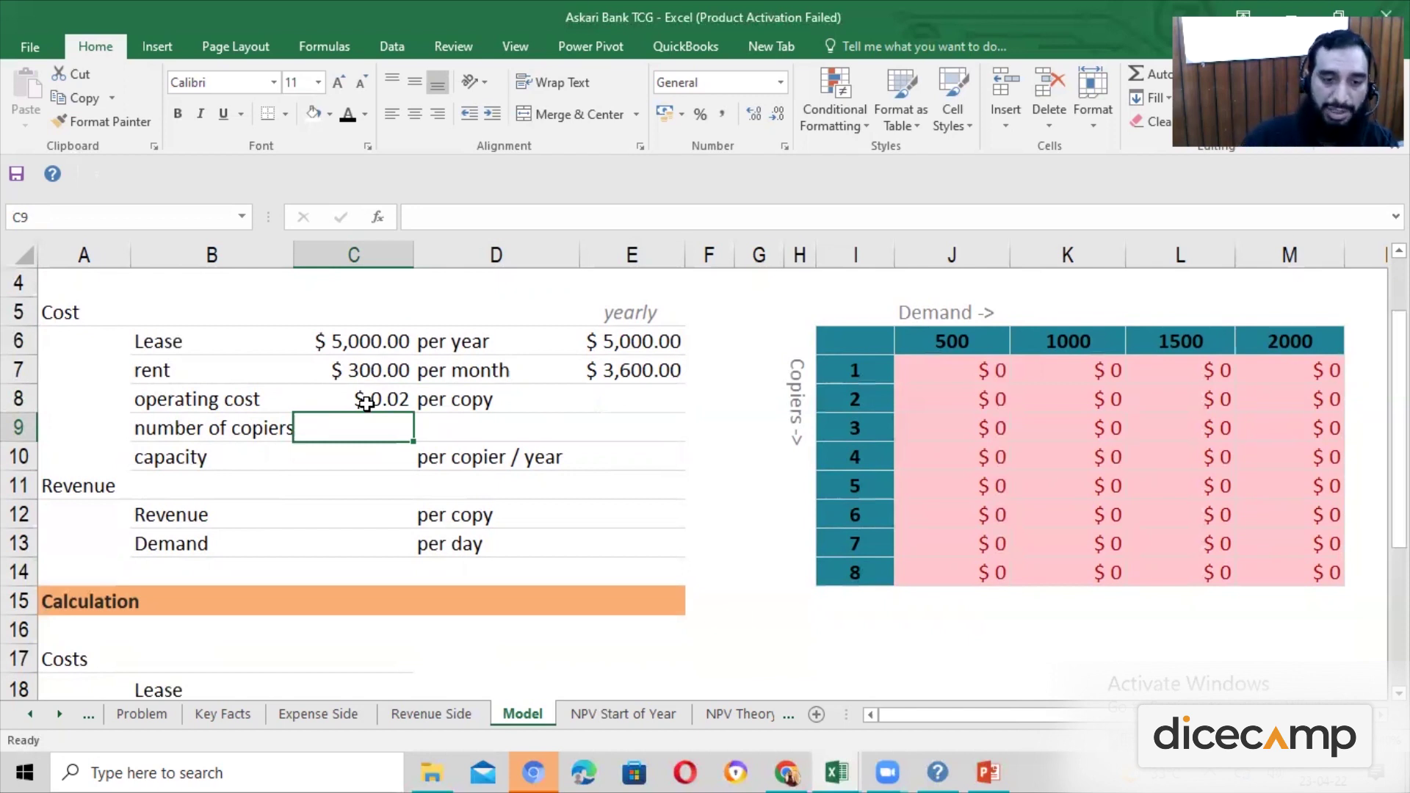
{"action": "type", "text": "3"}
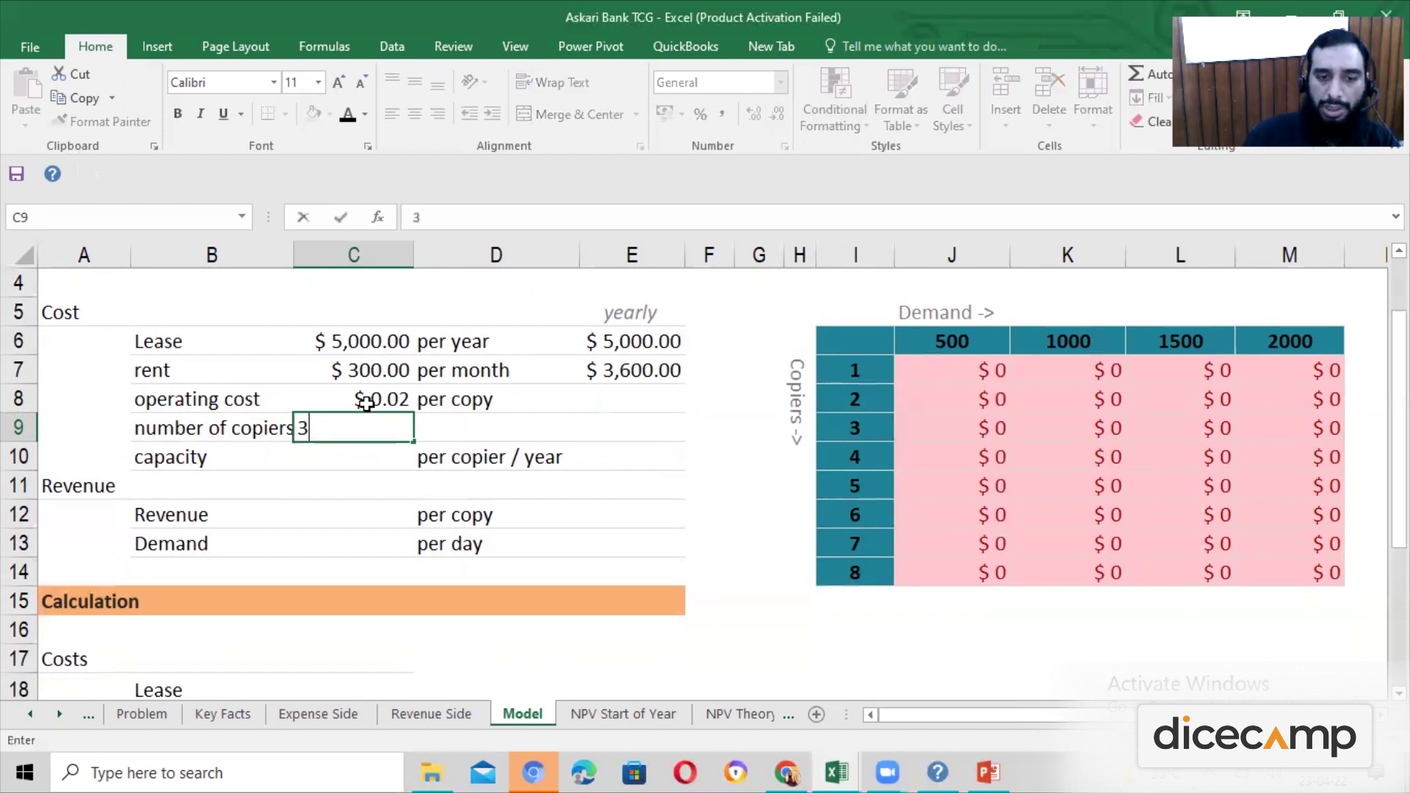
{"action": "key", "text": "Return"}
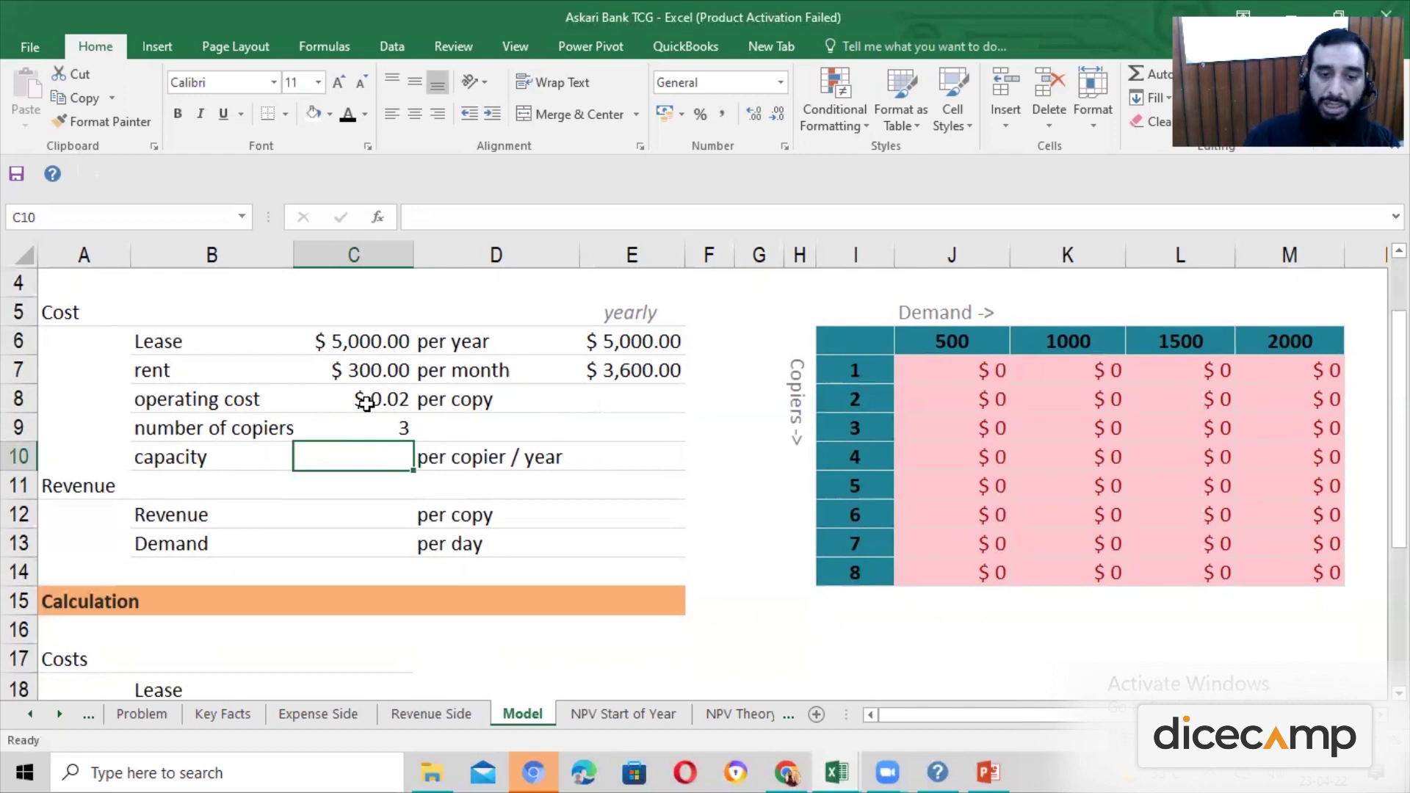
{"action": "type", "text": "100000"}
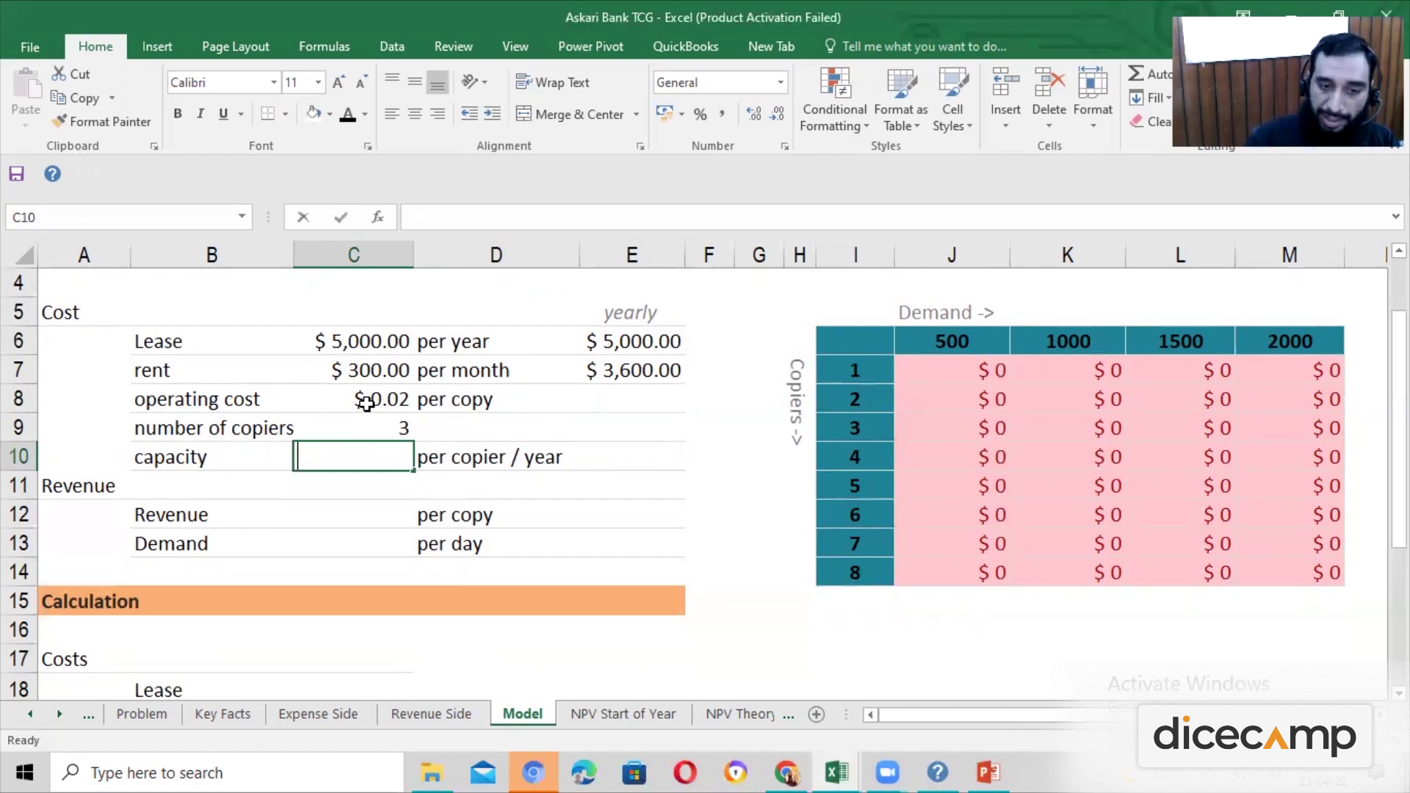
{"action": "key", "text": "Return"}
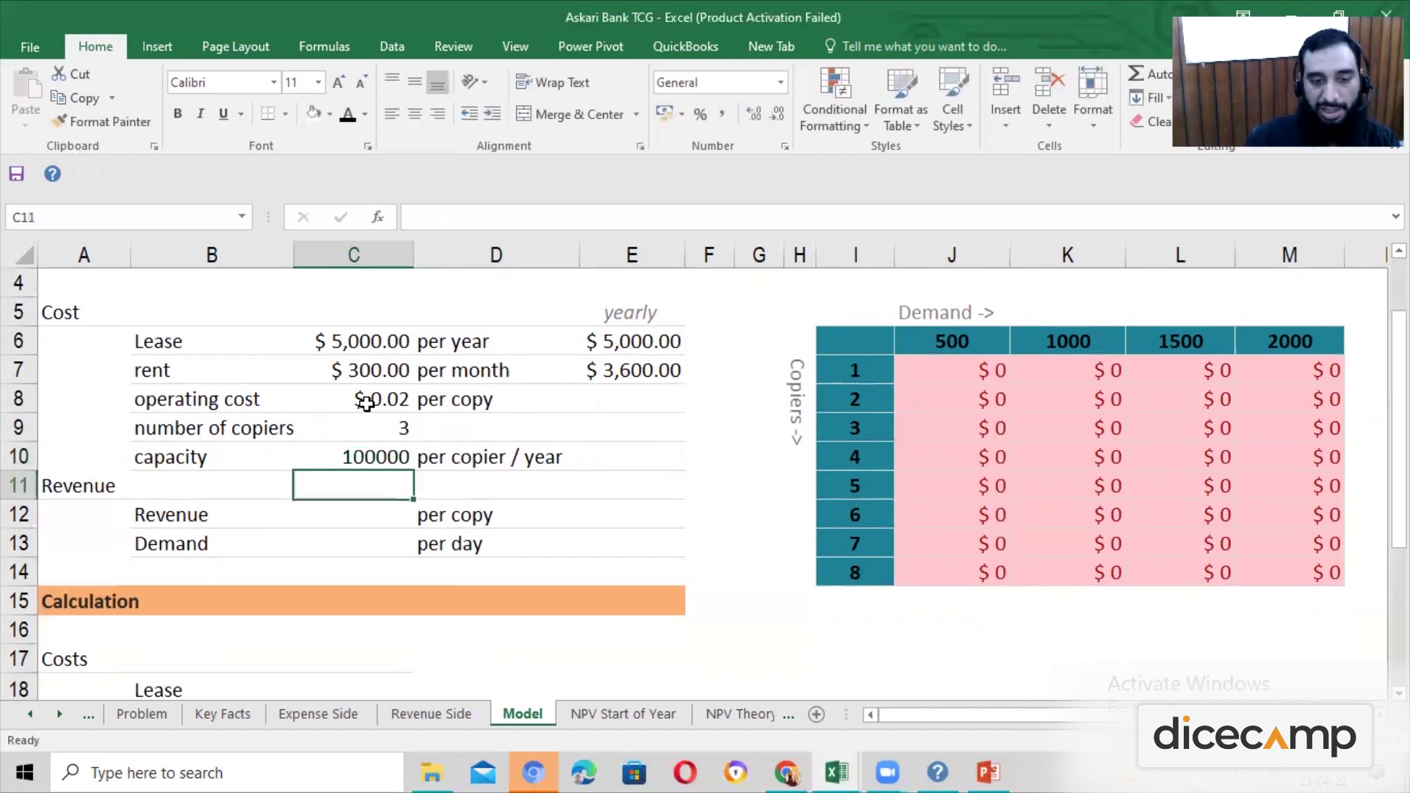
Review the item values down to the demand row on the Key Facts sheet, and return to the Model sheet
{"action": "key", "text": "ctrl+Page_Up"}
{"action": "key", "text": "ctrl+Page_Up"}
{"action": "key", "text": "ctrl+Page_Up"}
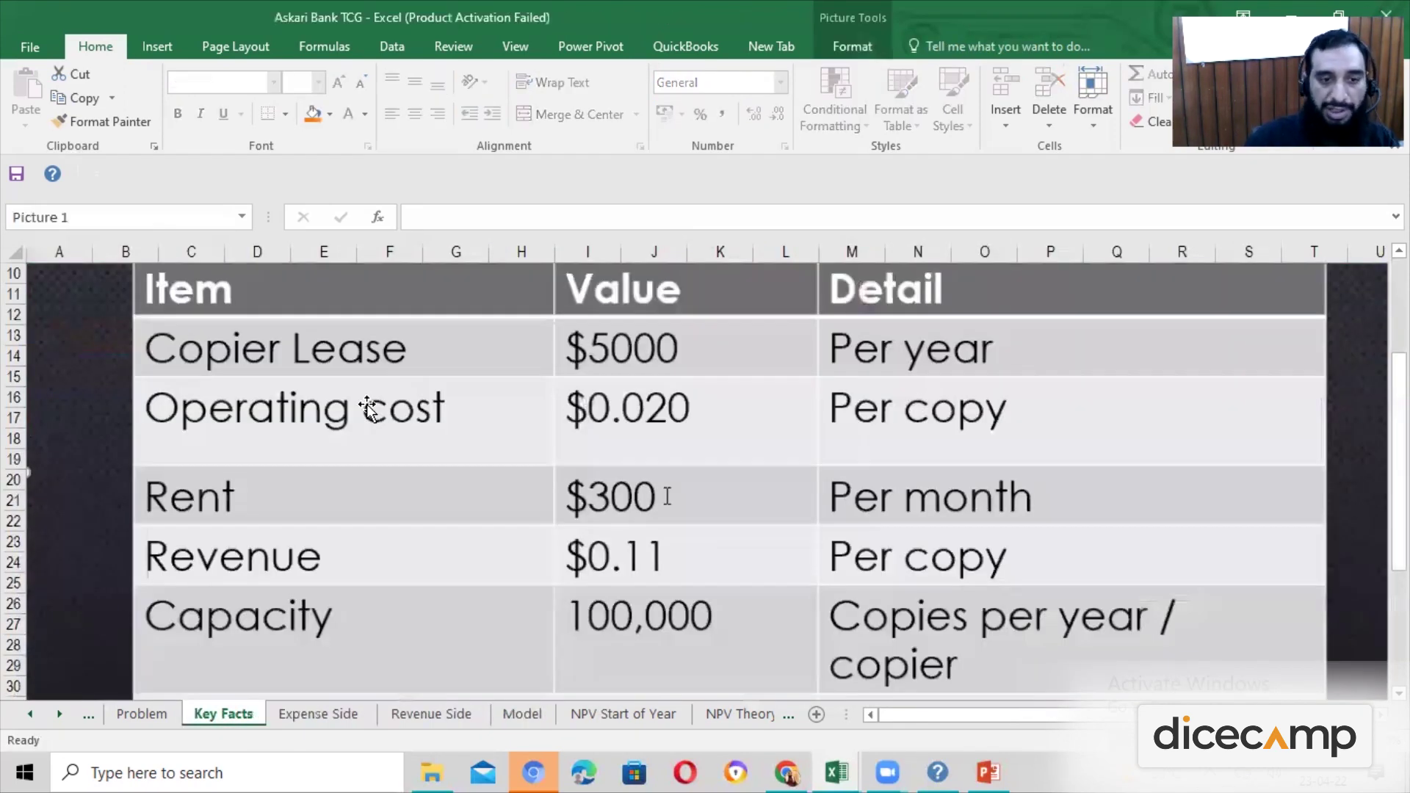
{"action": "scroll", "coordinate": [389, 417], "scroll_direction": "down", "scroll_amount": 2}
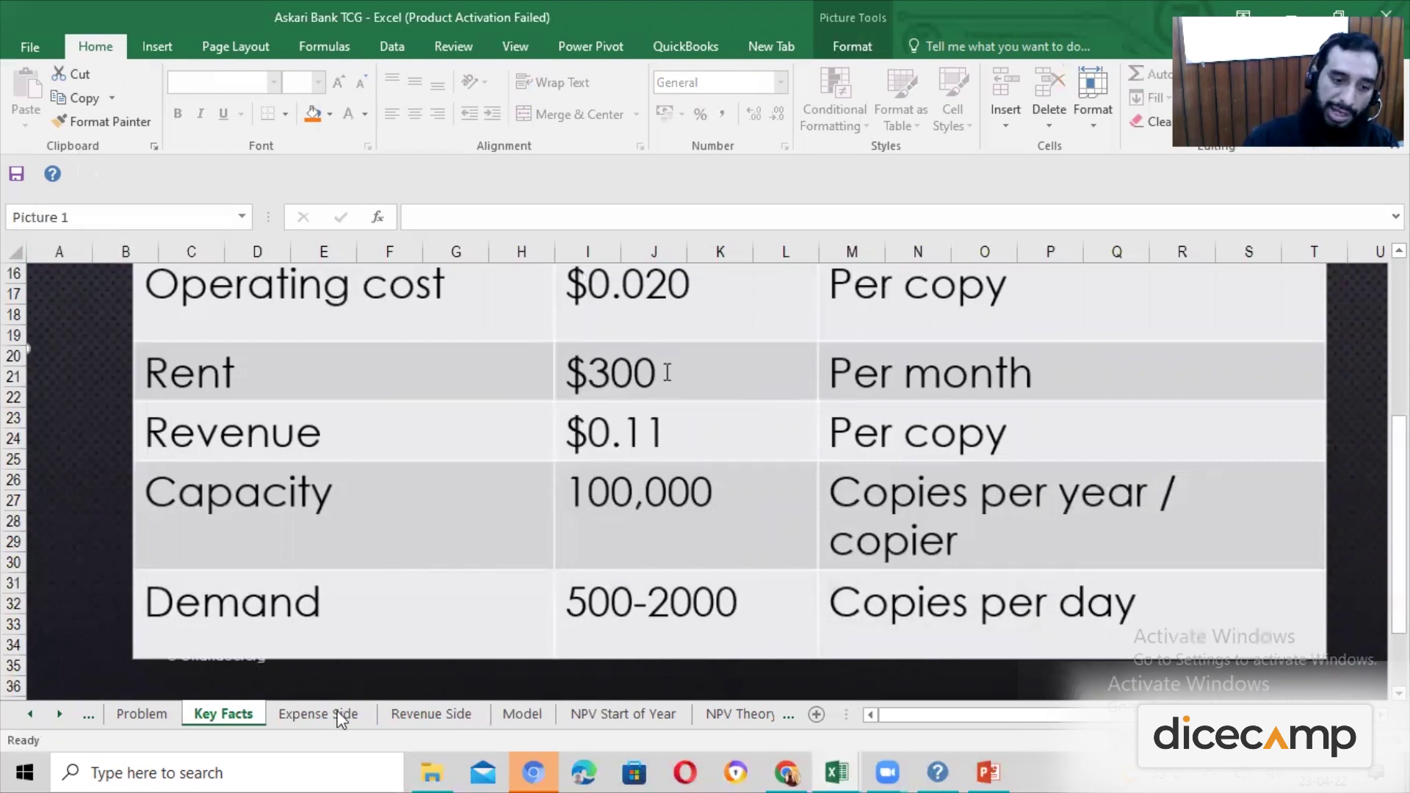
{"action": "left_click", "coordinate": [536, 714]}
Calculate the total yearly capacity in E10 from the number of copiers and capacity with the formula =C9*C10
{"action": "left_click", "coordinate": [644, 462]}
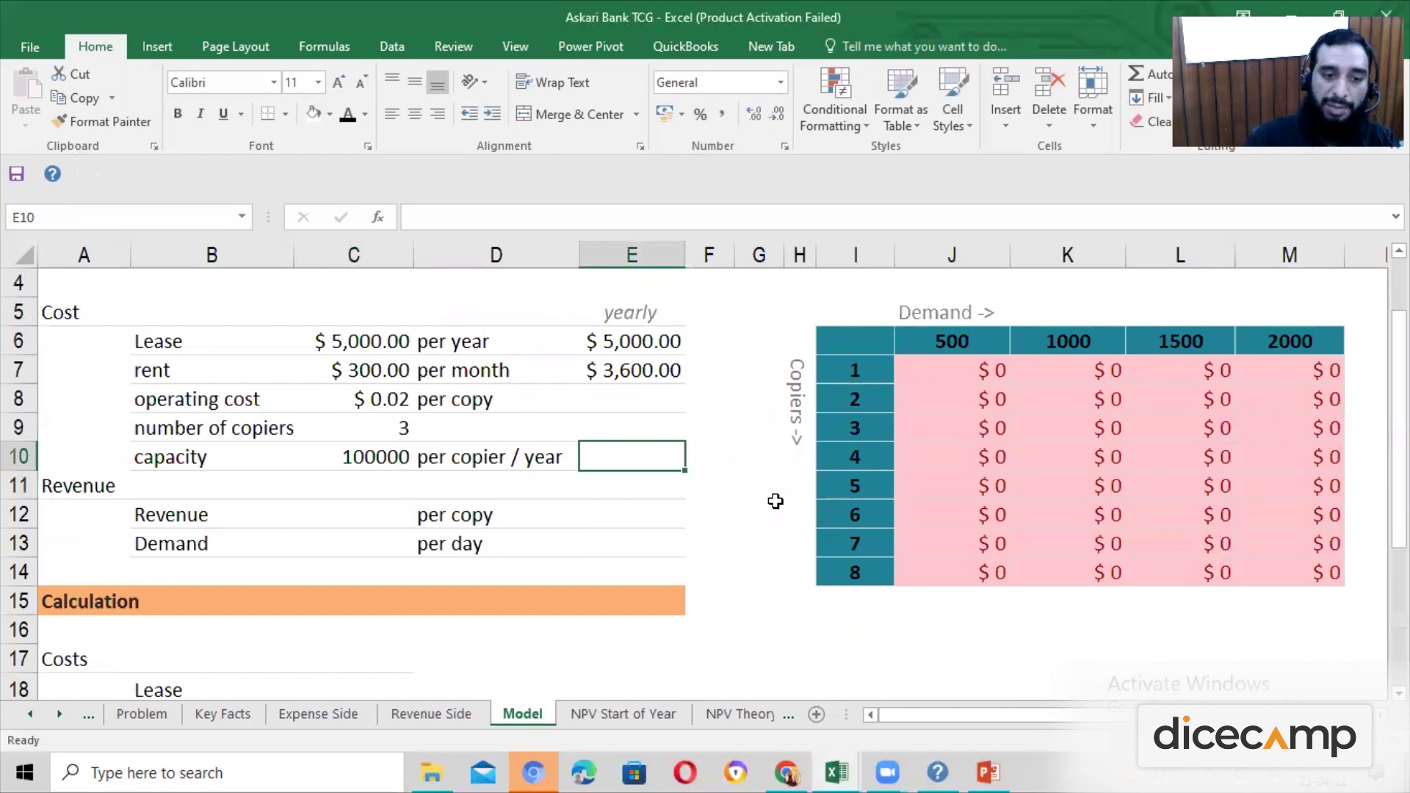
{"action": "key", "text": "Left"}
{"action": "key", "text": "Left"}
{"action": "key", "text": "Up"}
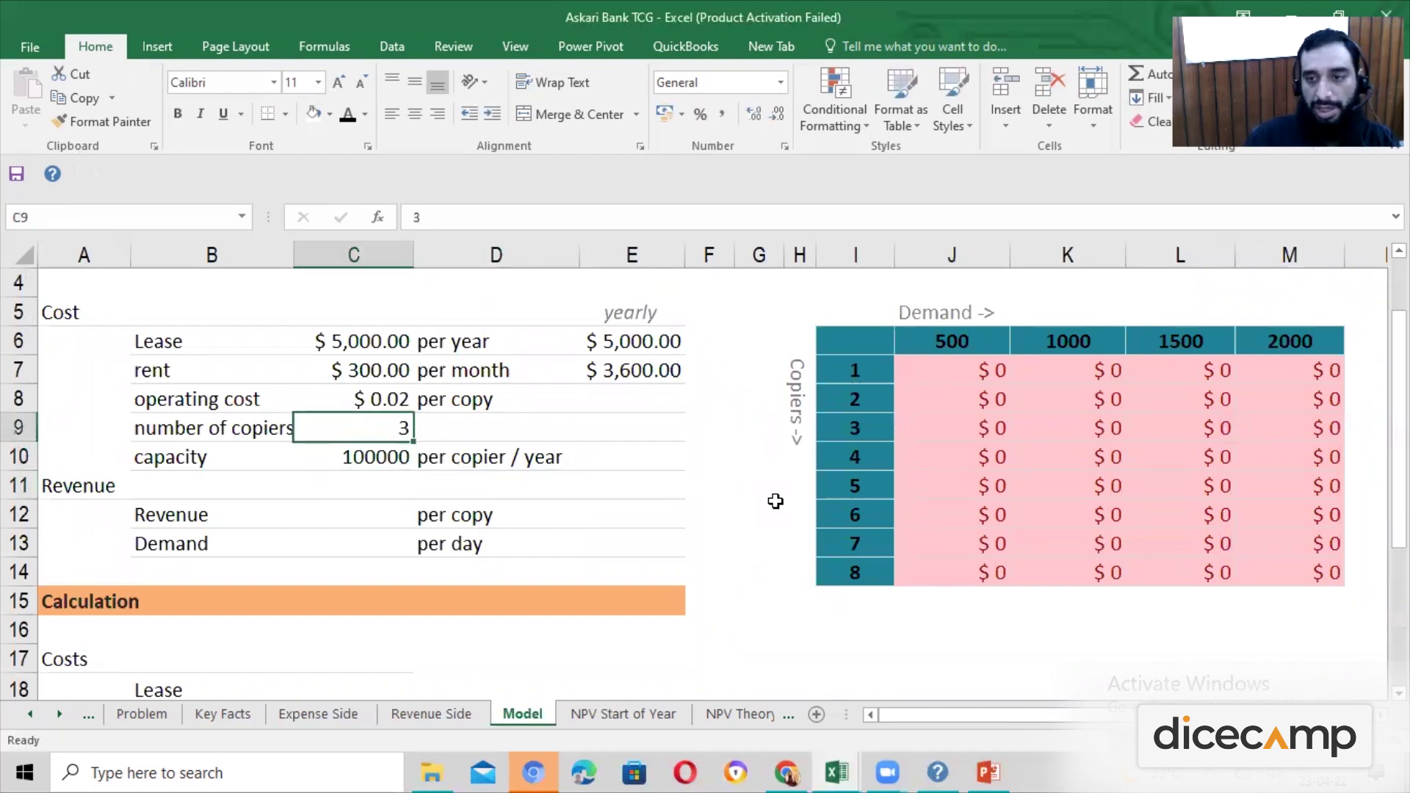
{"action": "key", "text": "Down"}
{"action": "key", "text": "Right"}
{"action": "key", "text": "Right"}
{"action": "type", "text": "="}
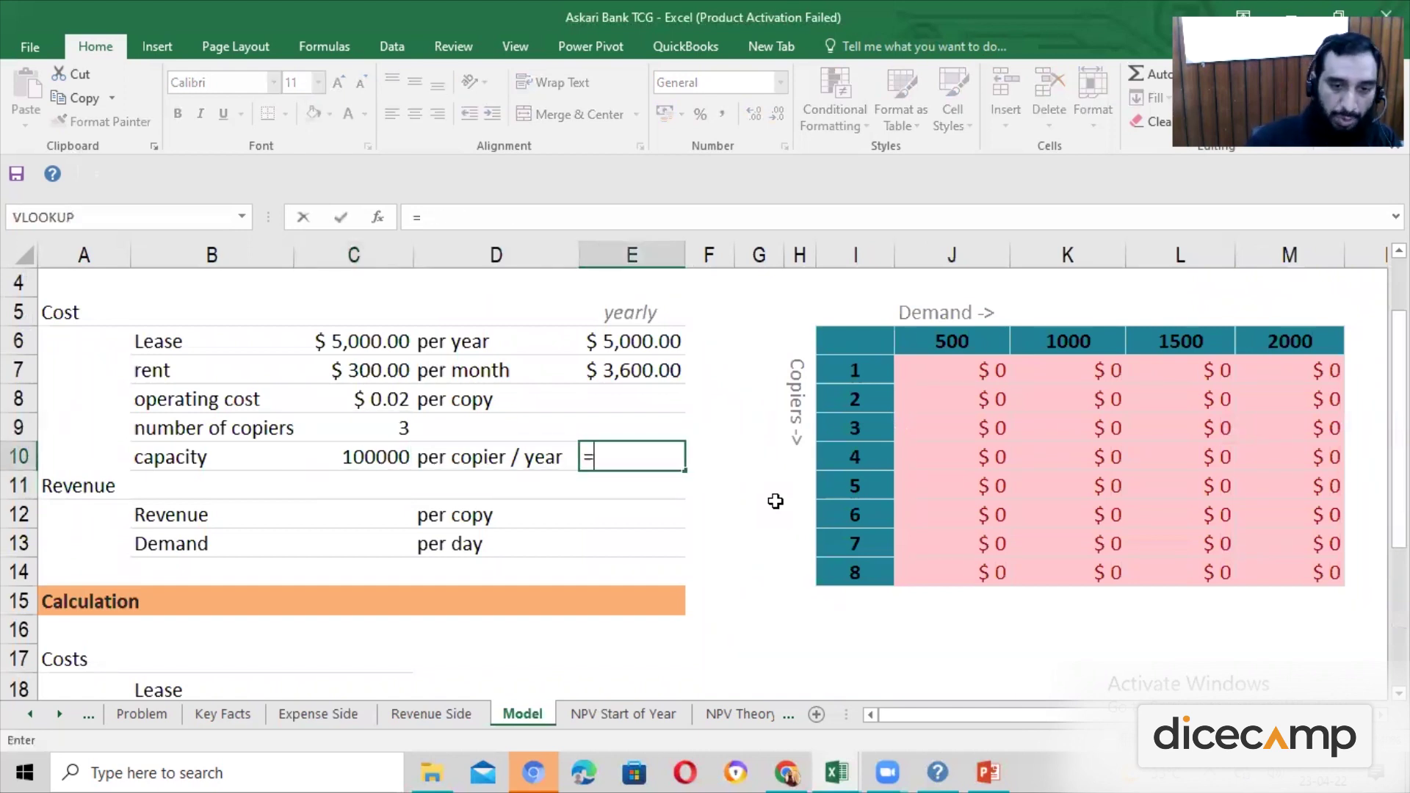
{"action": "key", "text": "Left"}
{"action": "key", "text": "Left"}
{"action": "key", "text": "Up"}
{"action": "type", "text": "*"}
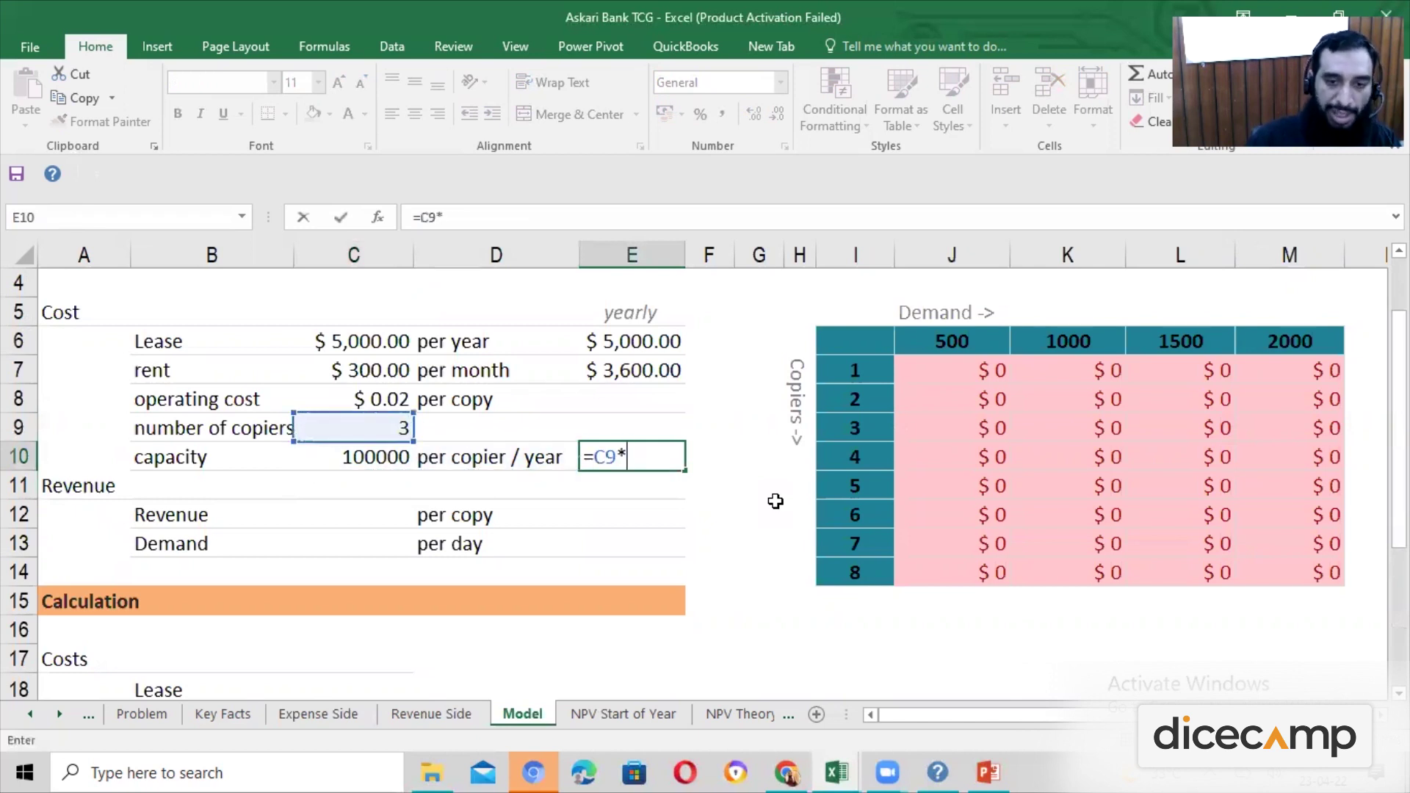
{"action": "key", "text": "Left"}
{"action": "key", "text": "Left"}
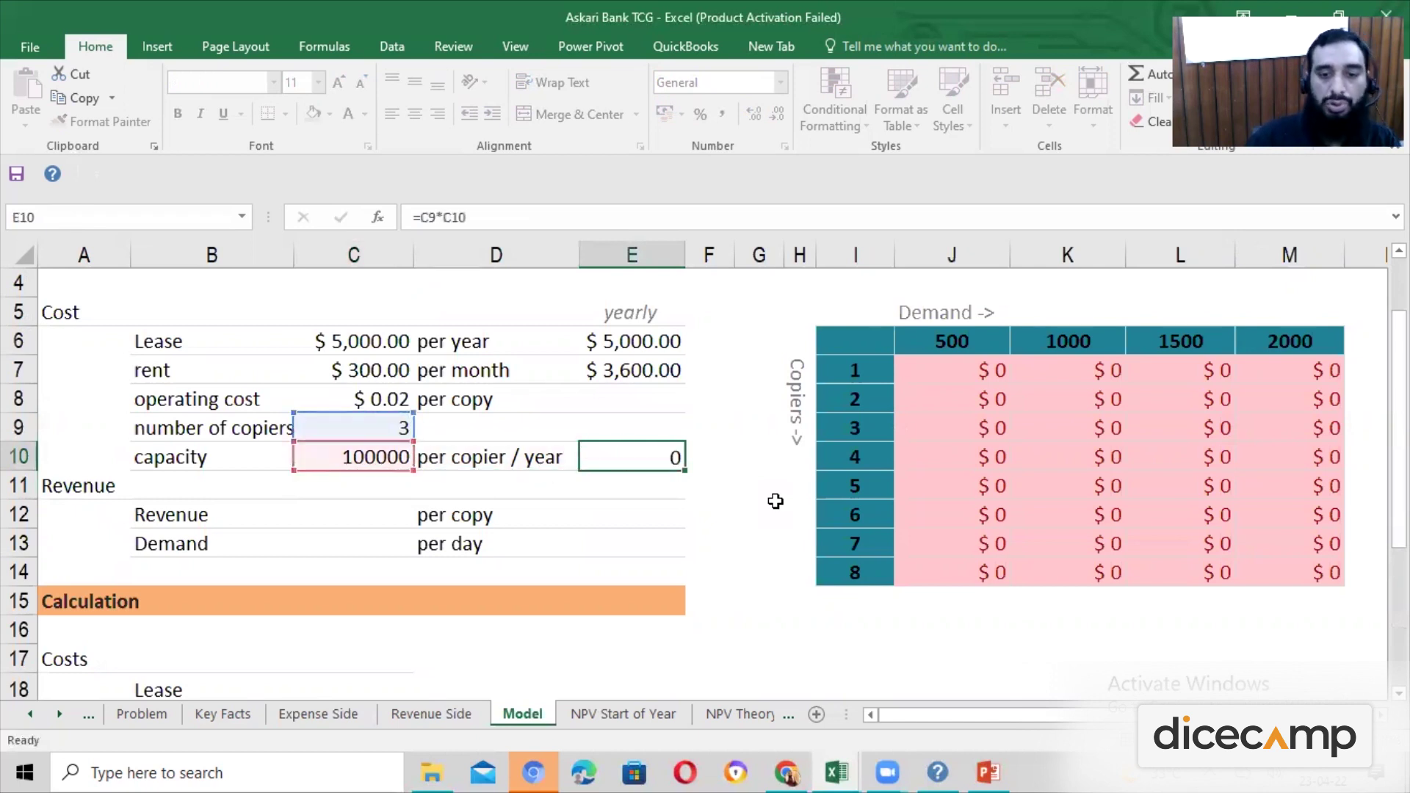
{"action": "key", "text": "Return"}
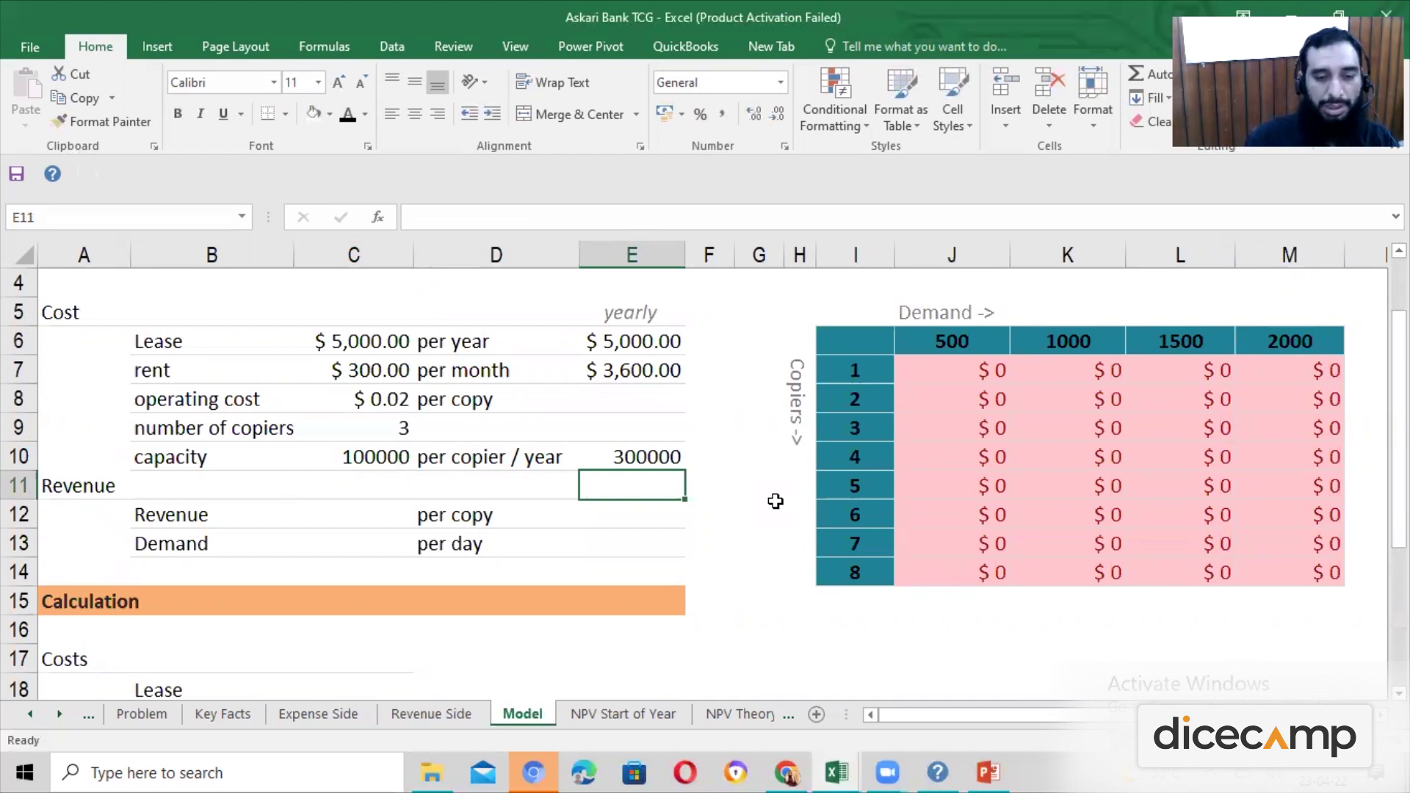
Look up the revenue on the Key Facts sheet and enter 0.11 per copy in C12 of the Model sheet
{"action": "key", "text": "Left"}
{"action": "key", "text": "Left"}
{"action": "key", "text": "Down"}
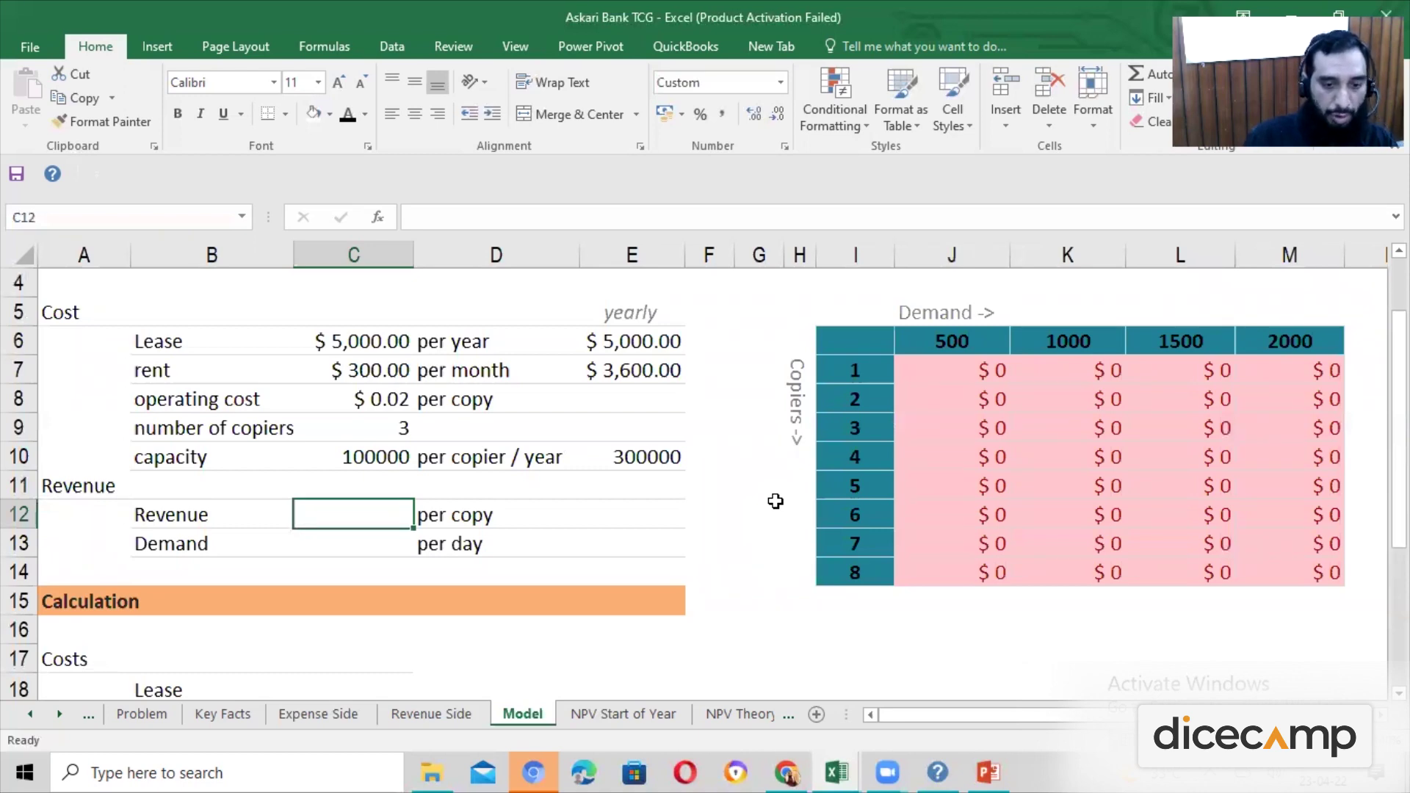
{"action": "key", "text": "ctrl+Page_Up"}
{"action": "key", "text": "ctrl+Page_Up"}
{"action": "key", "text": "ctrl+Page_Up"}
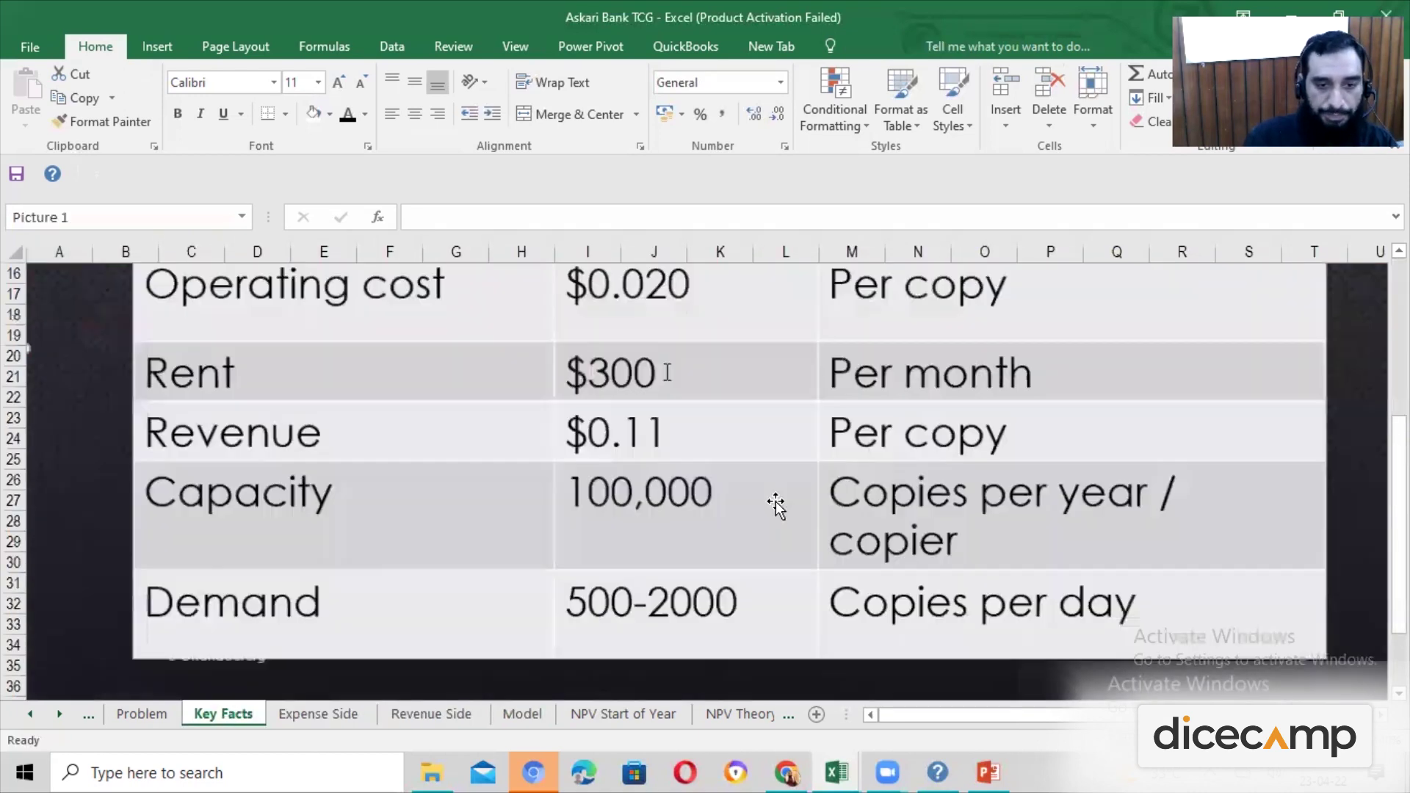
{"action": "key", "text": "ctrl+Page_Down"}
{"action": "key", "text": "ctrl+Page_Down"}
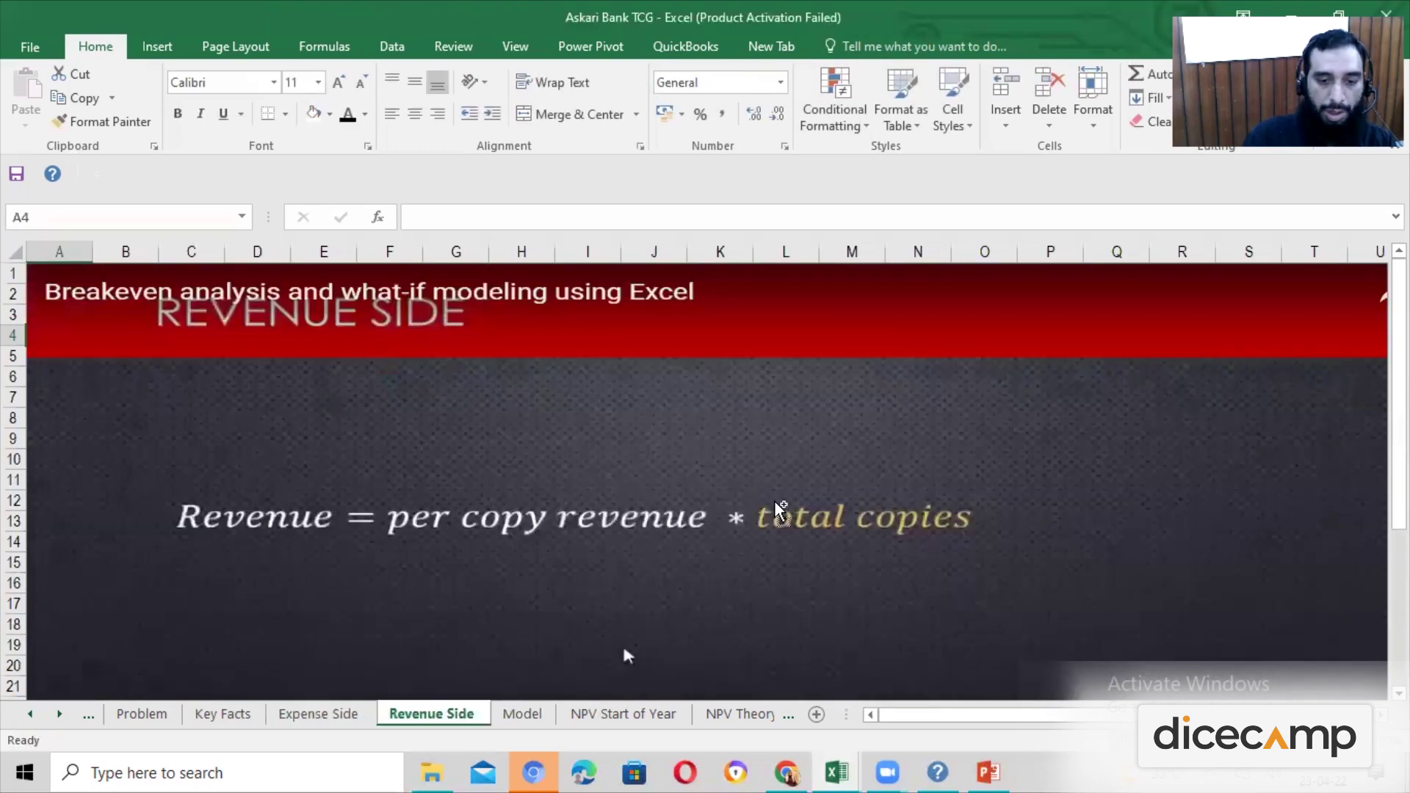
{"action": "key", "text": "ctrl+Page_Down"}
{"action": "type", "text": "0.11"}
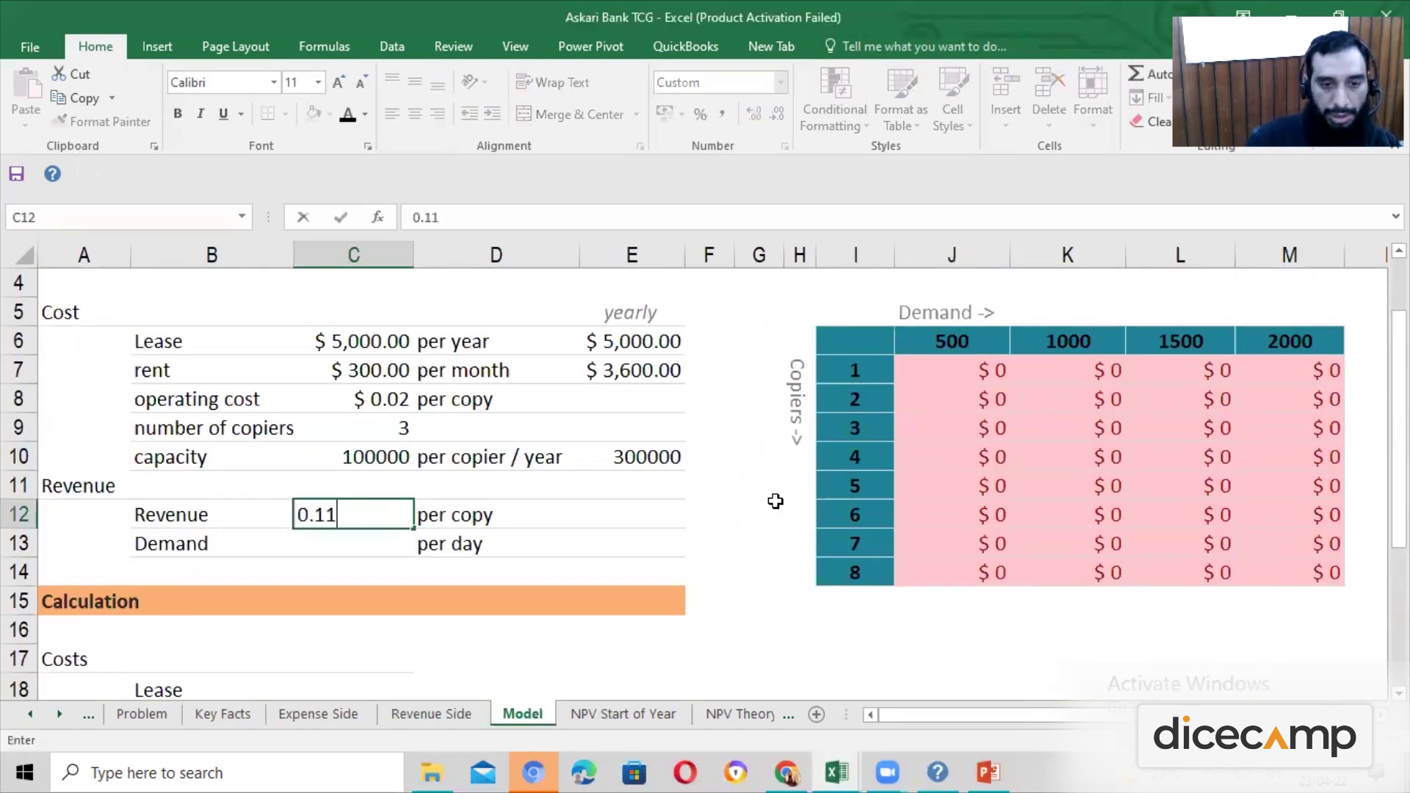
{"action": "key", "text": "Return"}
{"action": "key", "text": "Up"}
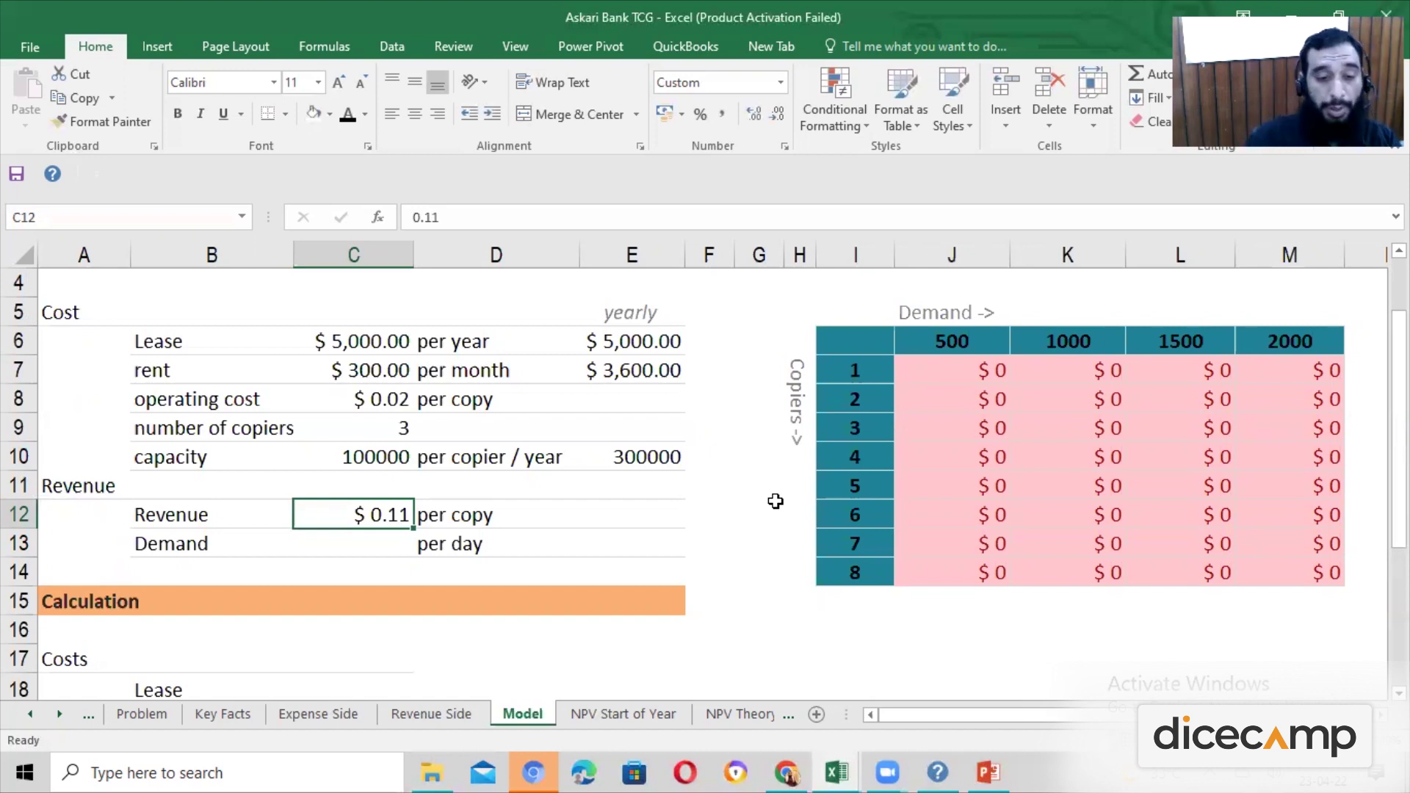
Set the demand per day in C13 to 1000
{"action": "key", "text": "Down"}
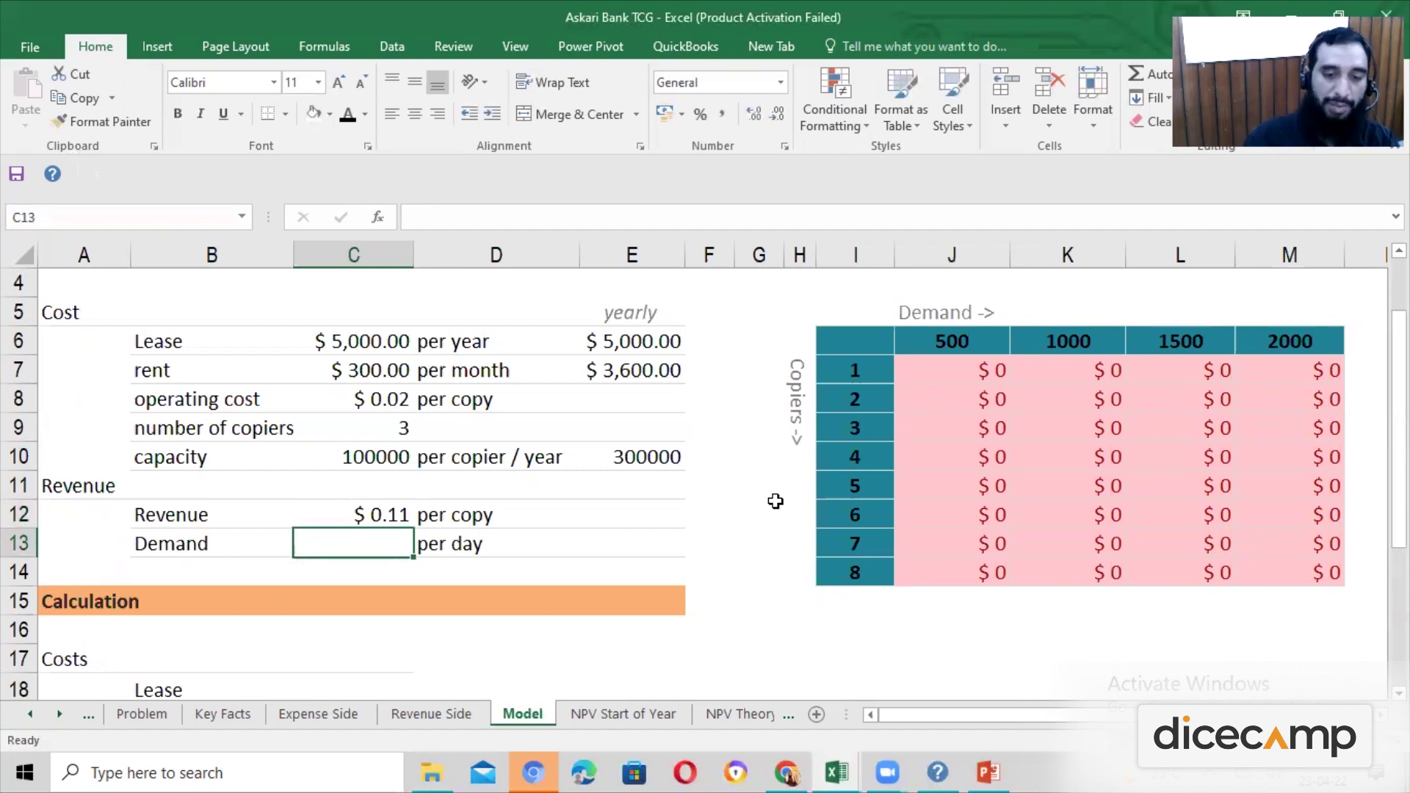
{"action": "type", "text": "1000"}
{"action": "key", "text": "Return"}
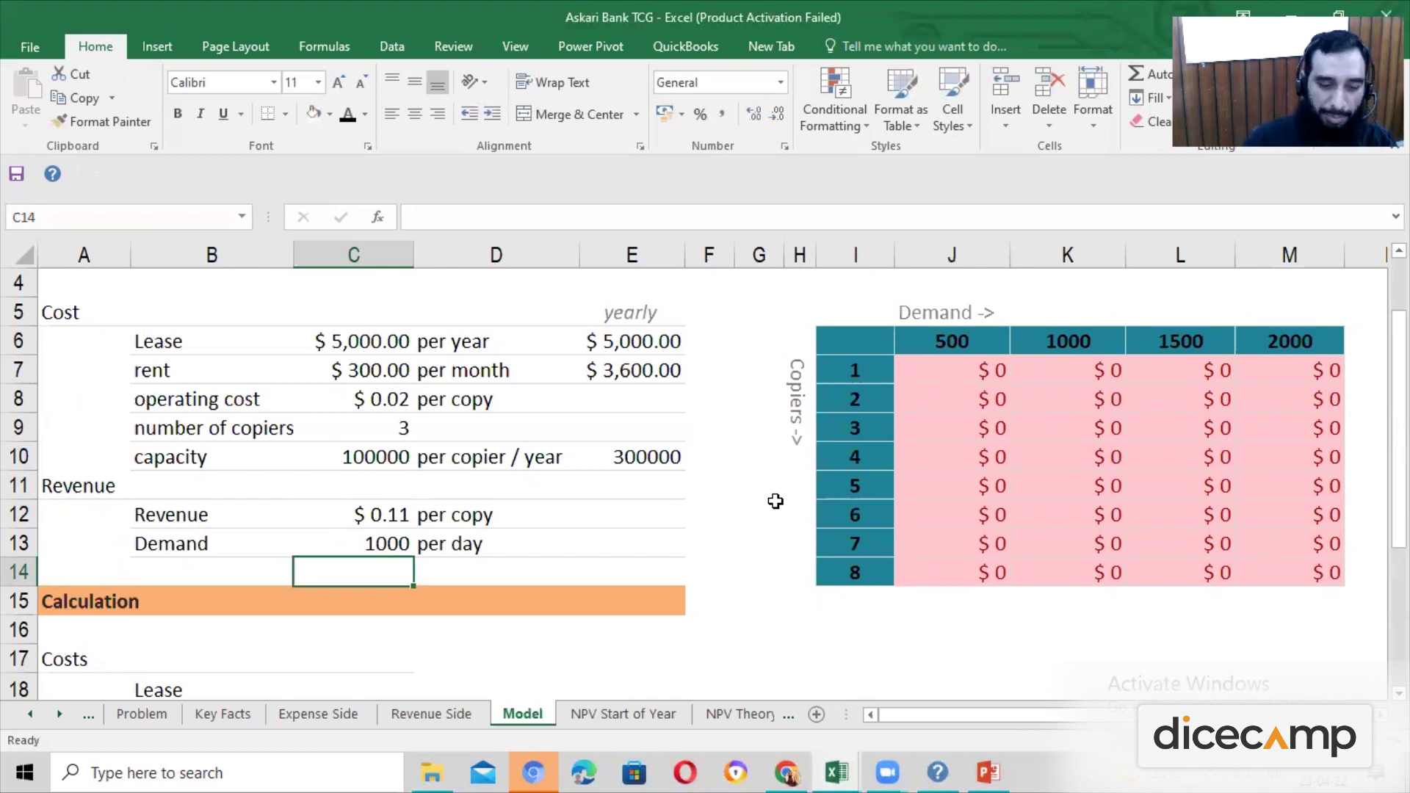
Try out the annual demand in C14 with the formula =C13*365, and clear the cell again
{"action": "type", "text": "="}
{"action": "key", "text": "Up"}
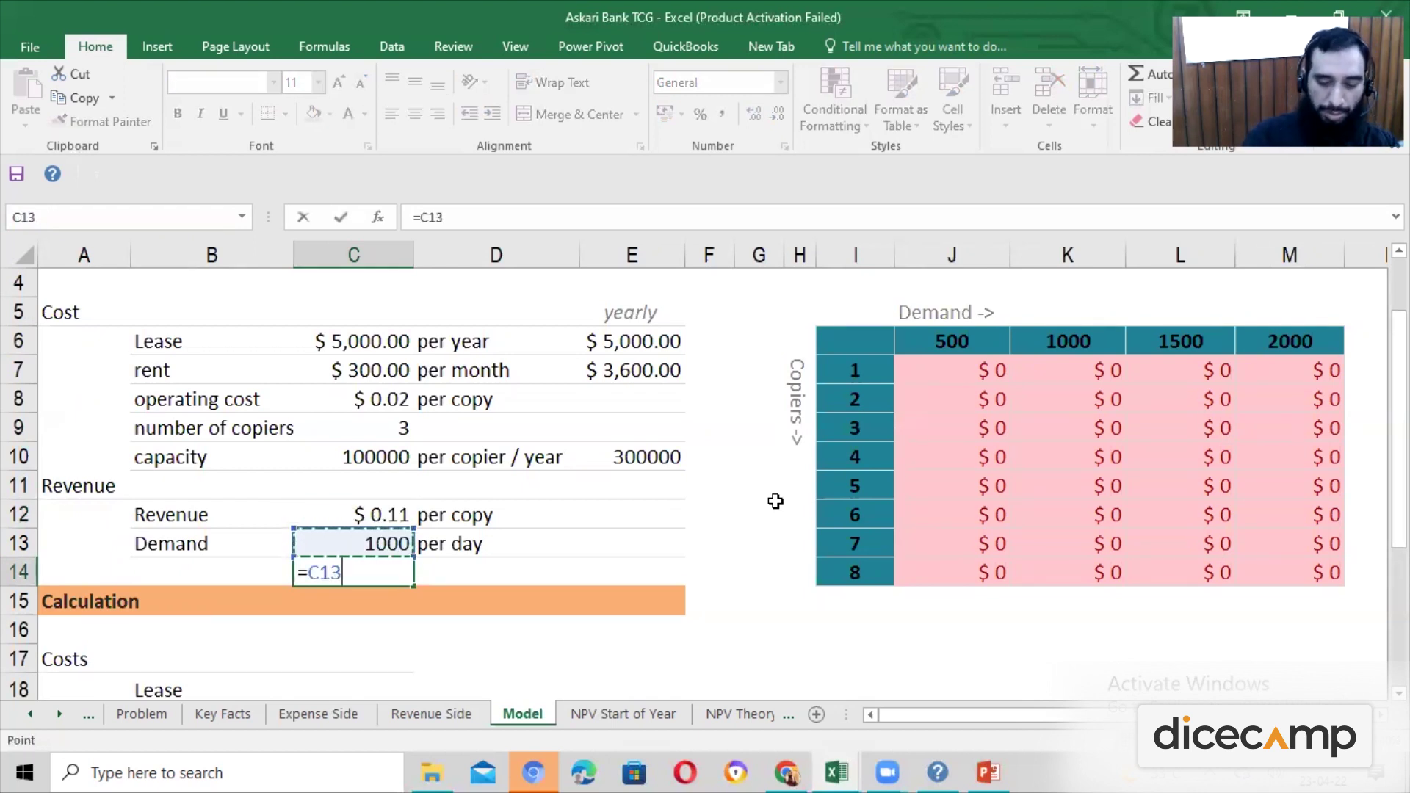
{"action": "type", "text": "*"}
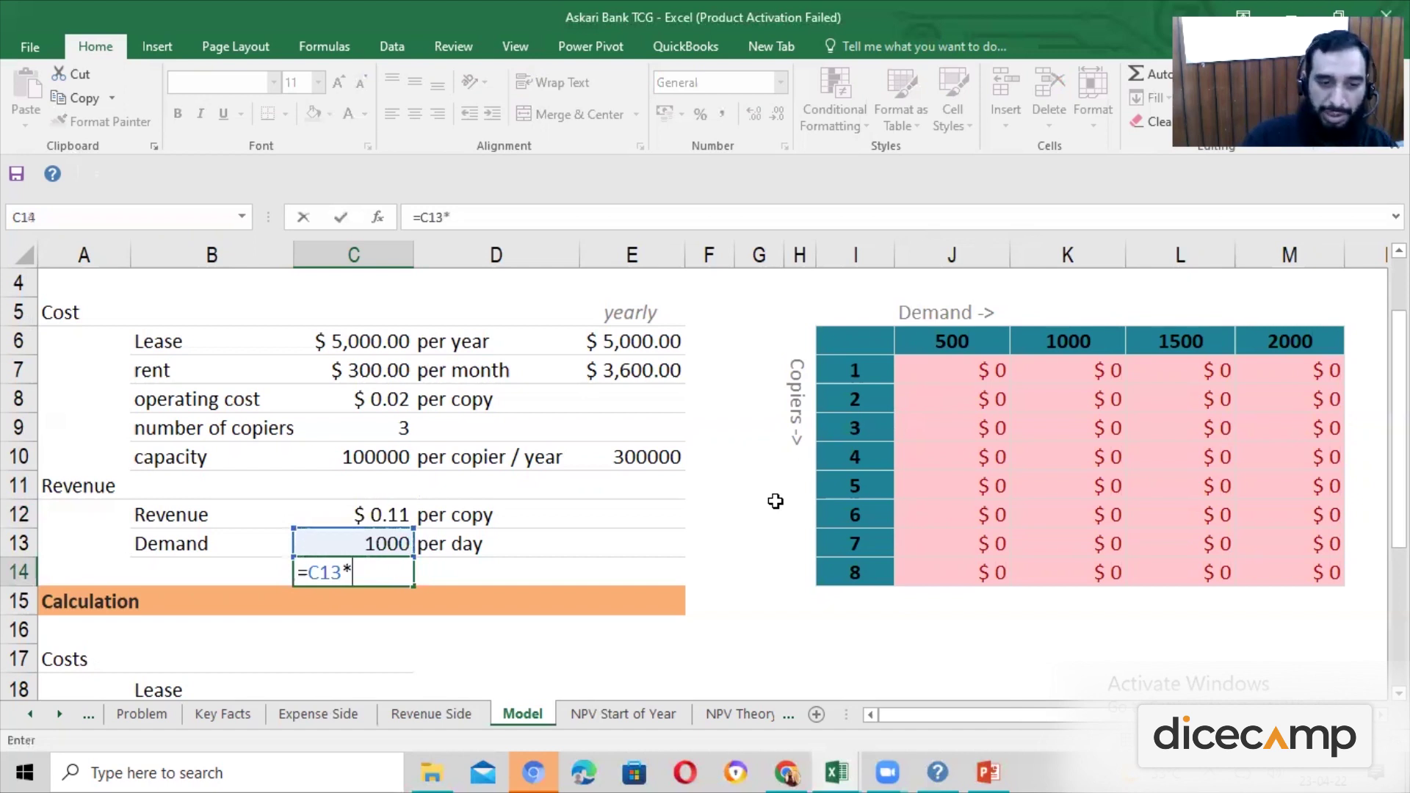
{"action": "type", "text": "365"}
{"action": "key", "text": "Return"}
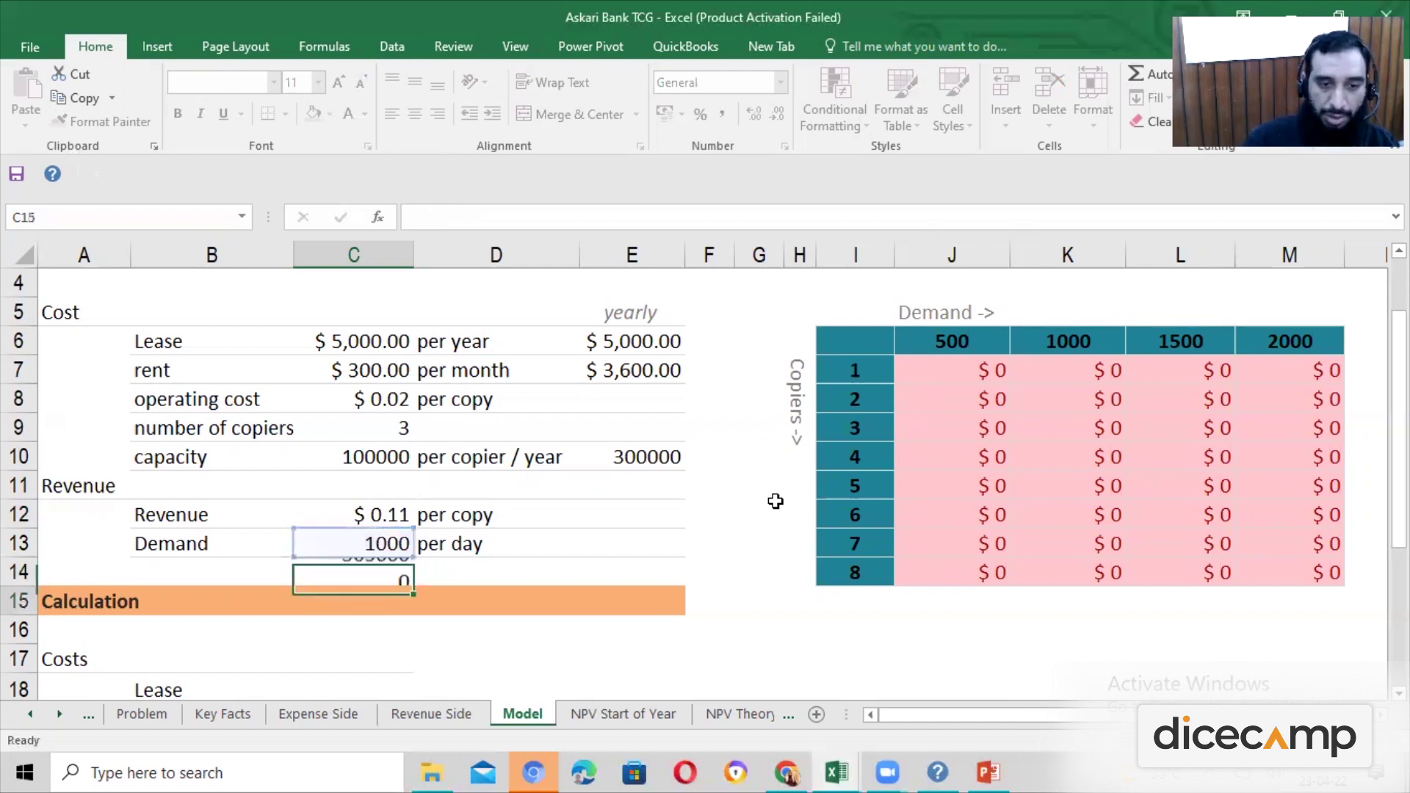
{"action": "key", "text": "Up"}
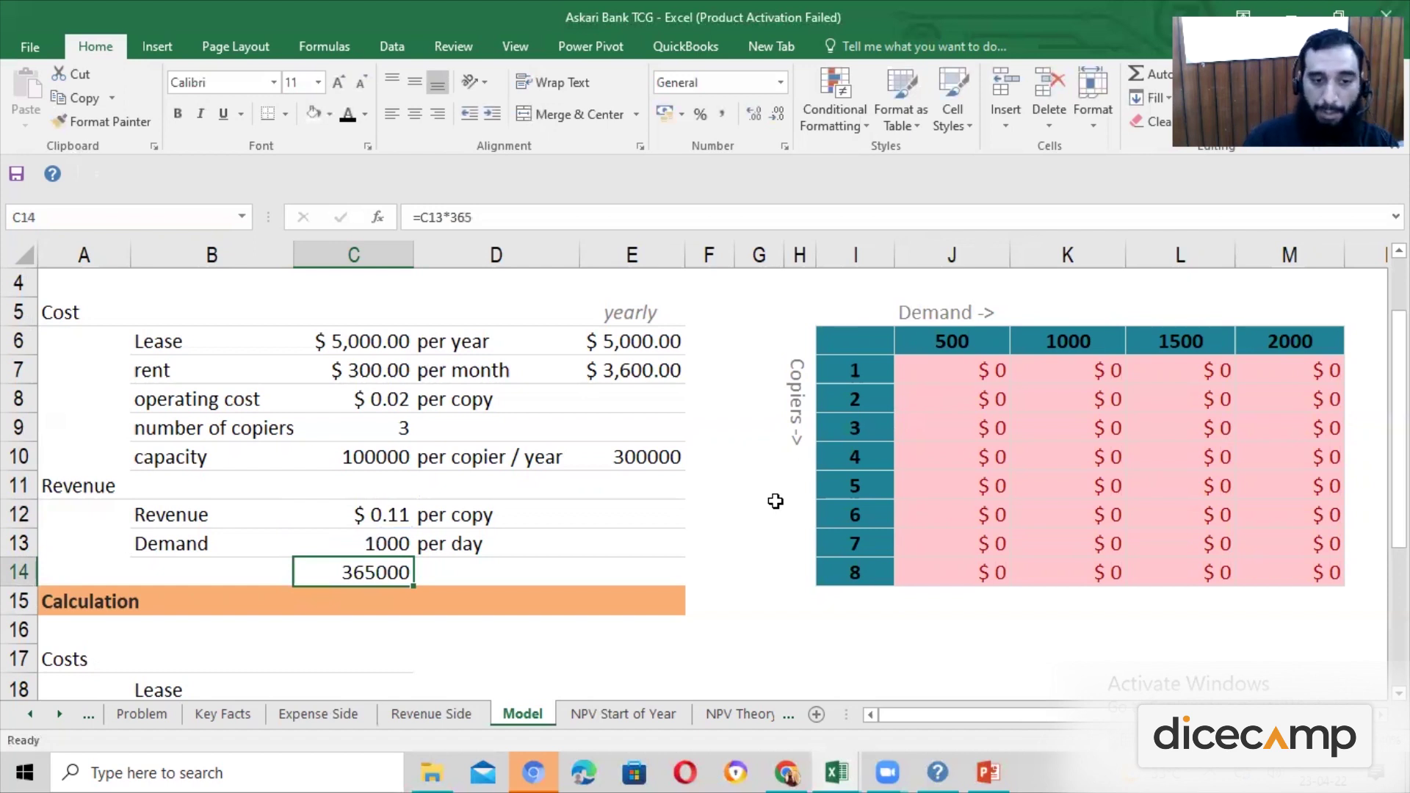
{"action": "key", "text": "Delete"}
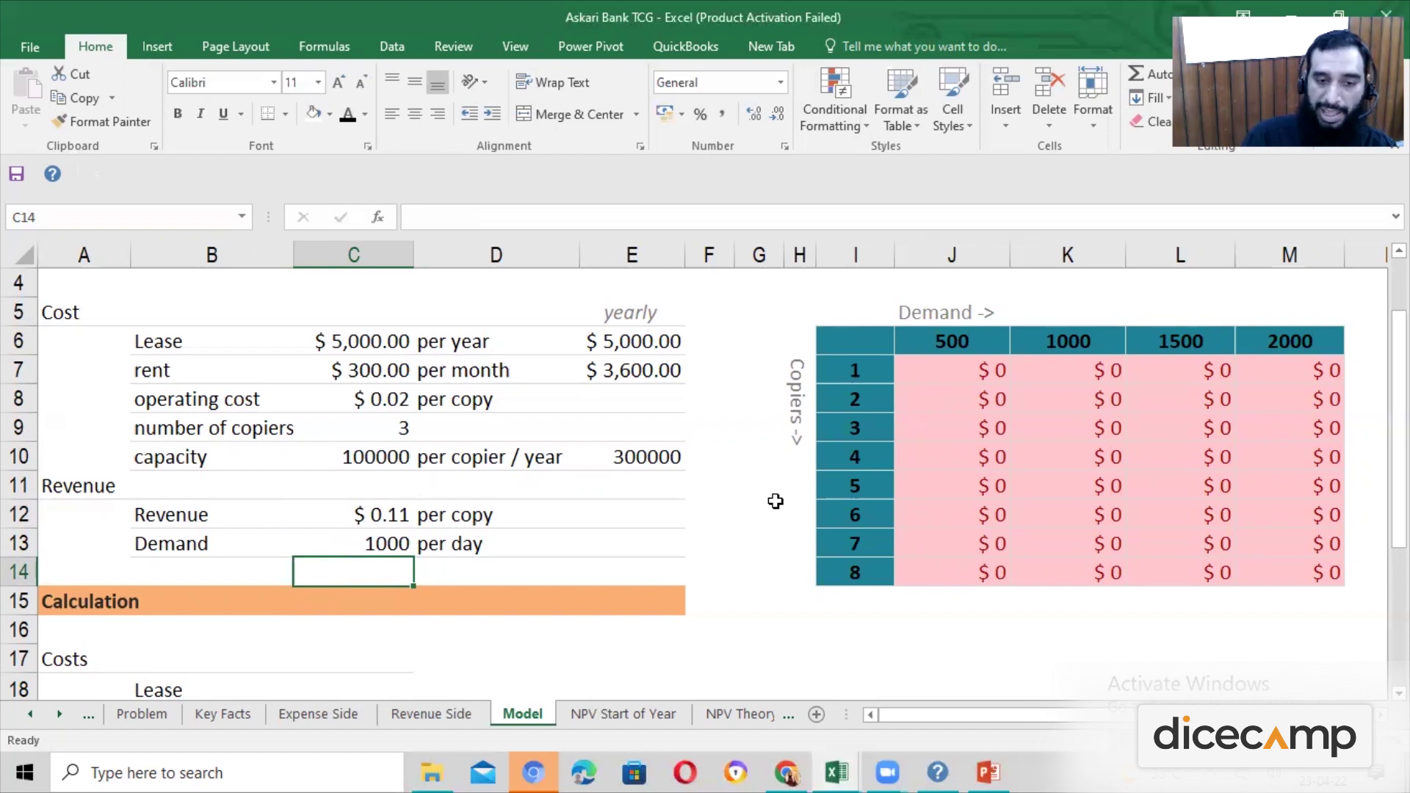
Calculate the annual demand in C14, below the daily demand, with the formula =C13*365
{"action": "key", "text": "Up"}
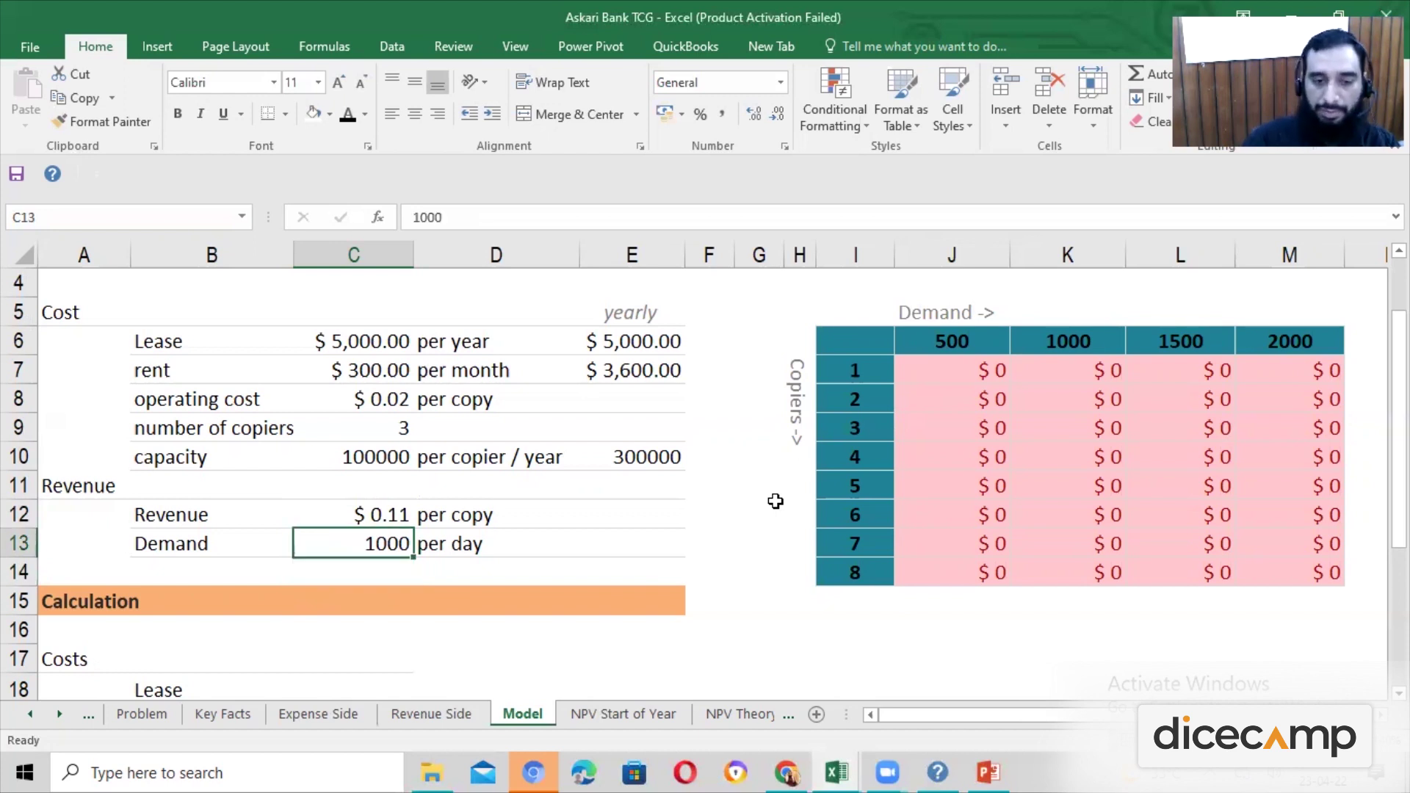
{"action": "key", "text": "Down"}
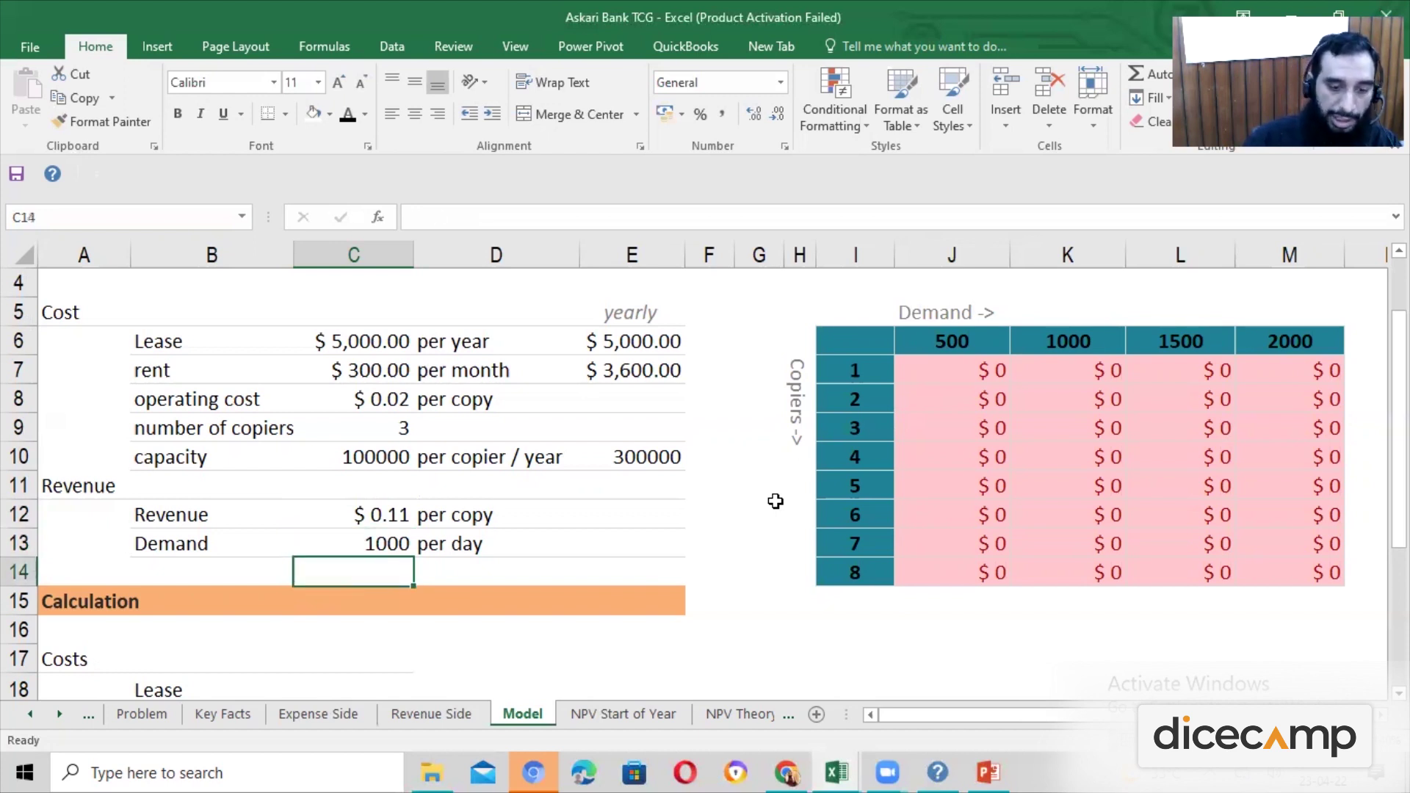
{"action": "type", "text": "="}
{"action": "key", "text": "Up"}
{"action": "type", "text": "*"}
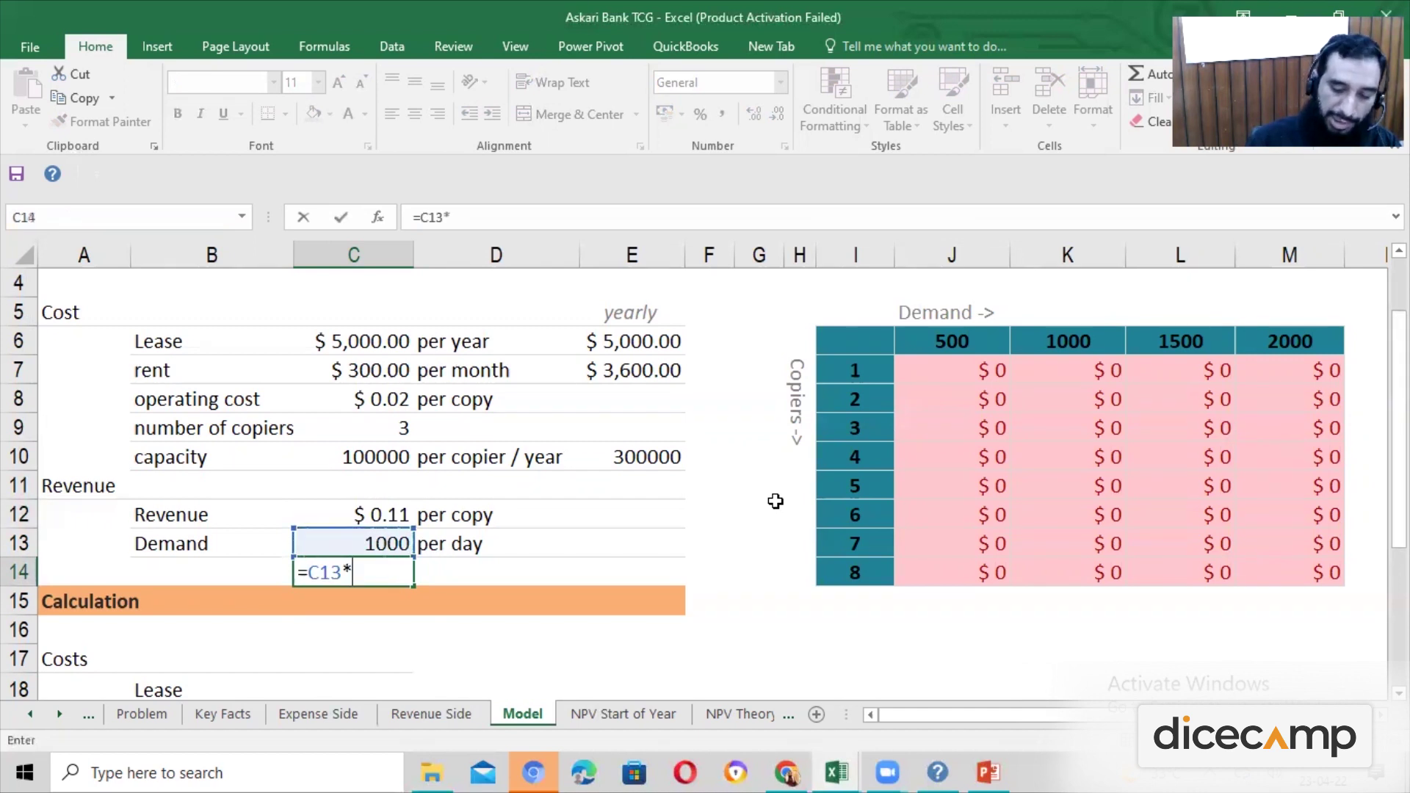
{"action": "type", "text": "365"}
{"action": "key", "text": "Return"}
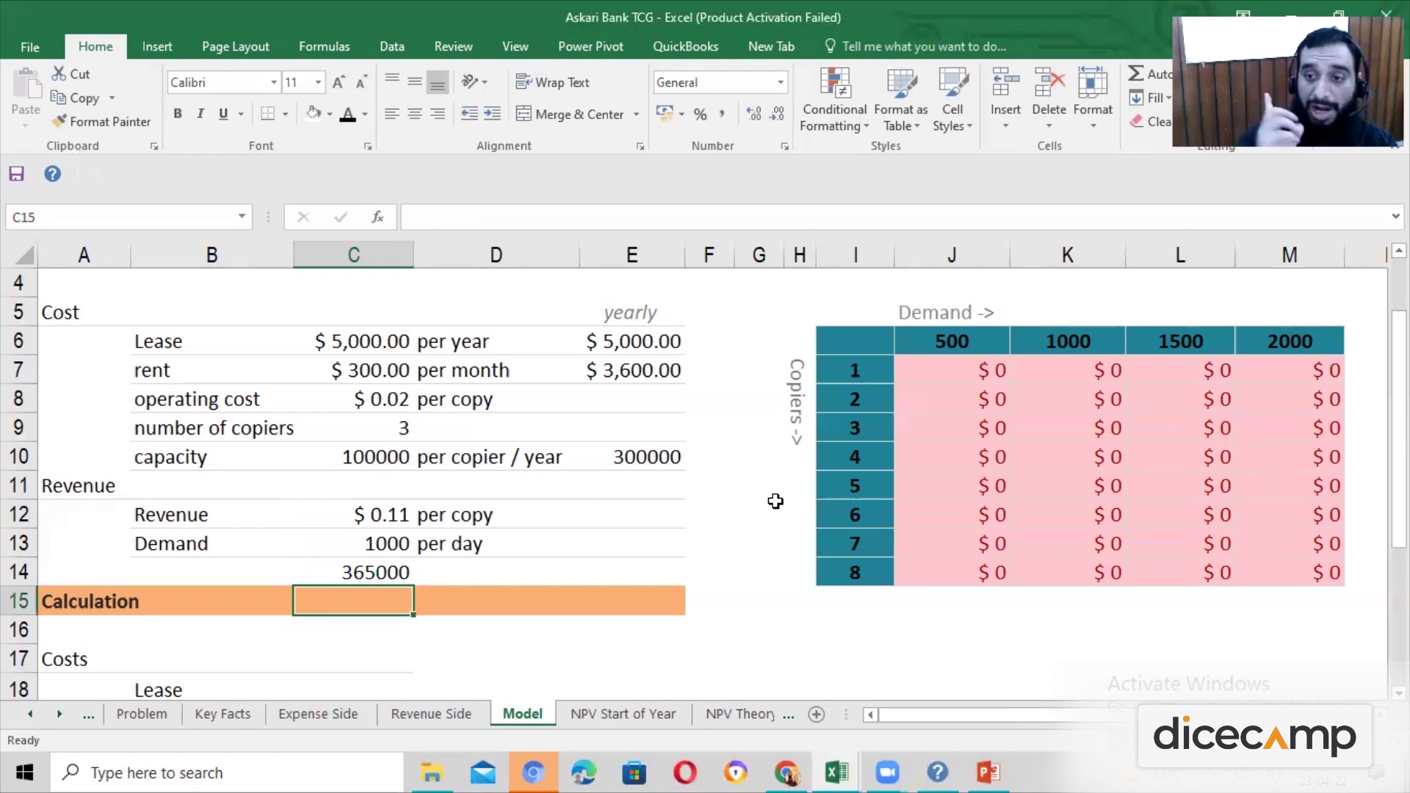
Compare the annual demand in C14 with the yearly capacity in E10, the number of copiers and the revenue per copy
{"action": "key", "text": "Up"}
{"action": "key", "text": "Up"}
{"action": "key", "text": "Right"}
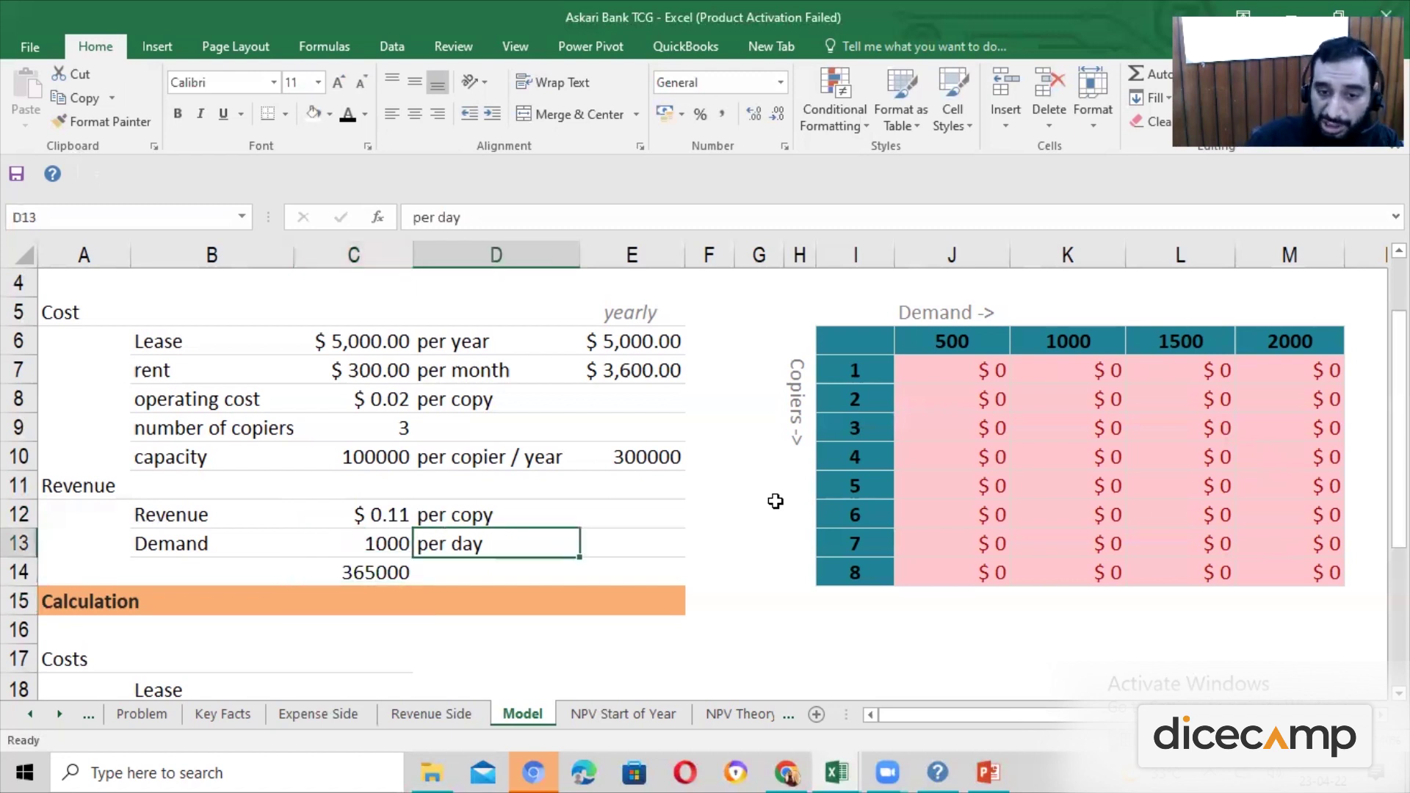
{"action": "key", "text": "Right"}
{"action": "key", "text": "Up"}
{"action": "key", "text": "Up"}
{"action": "key", "text": "Up"}
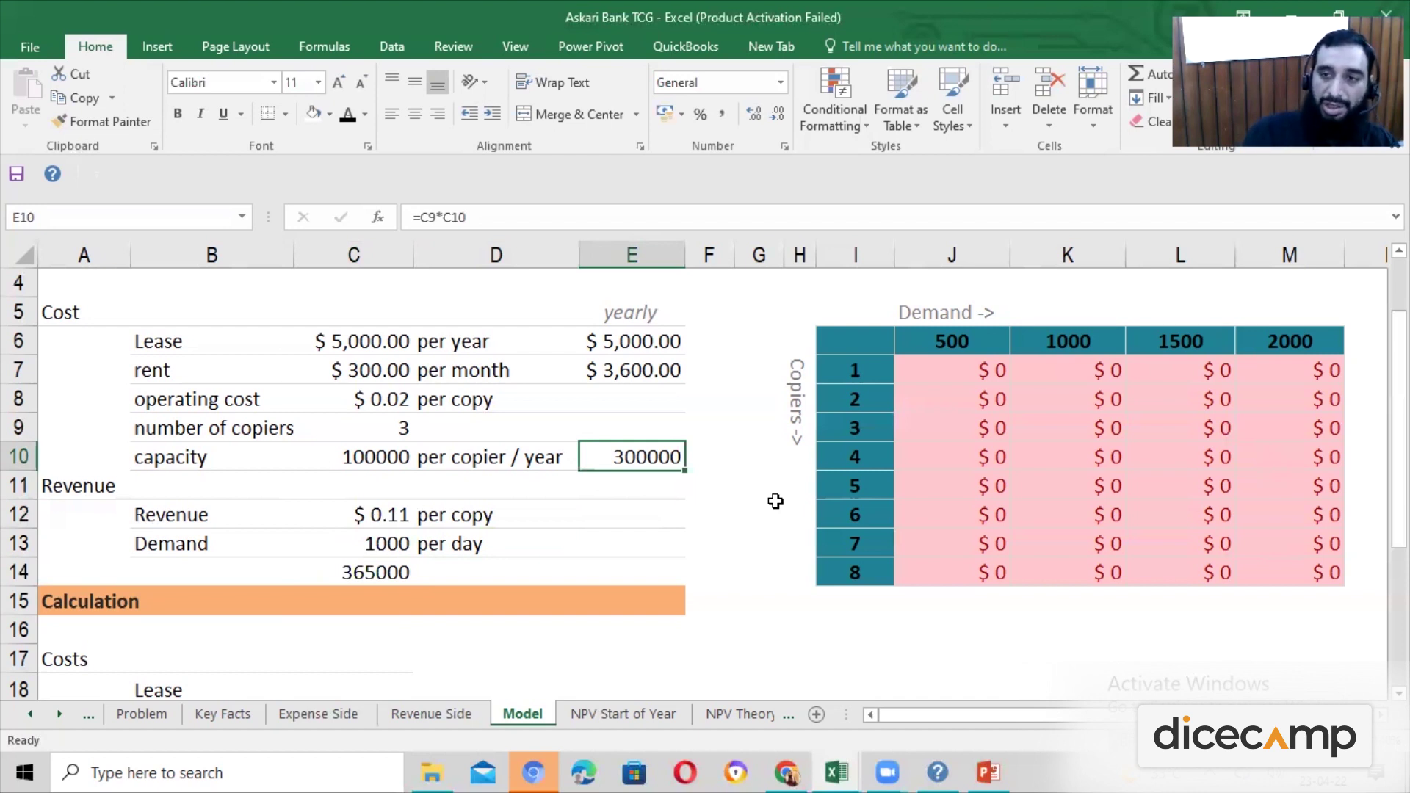
{"action": "key", "text": "Left"}
{"action": "key", "text": "Left"}
{"action": "key", "text": "Up"}
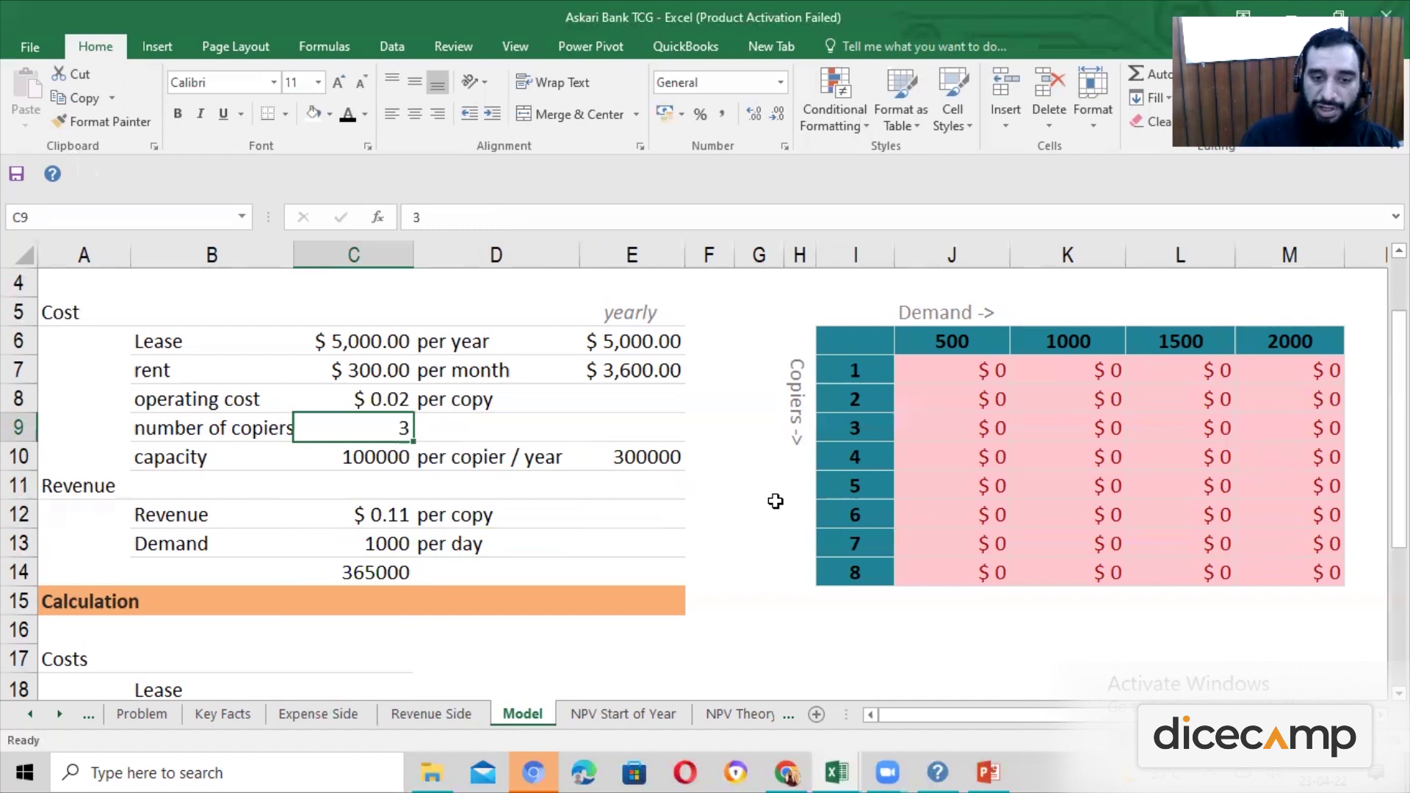
{"action": "key", "text": "Down"}
{"action": "key", "text": "Down"}
{"action": "key", "text": "Down"}
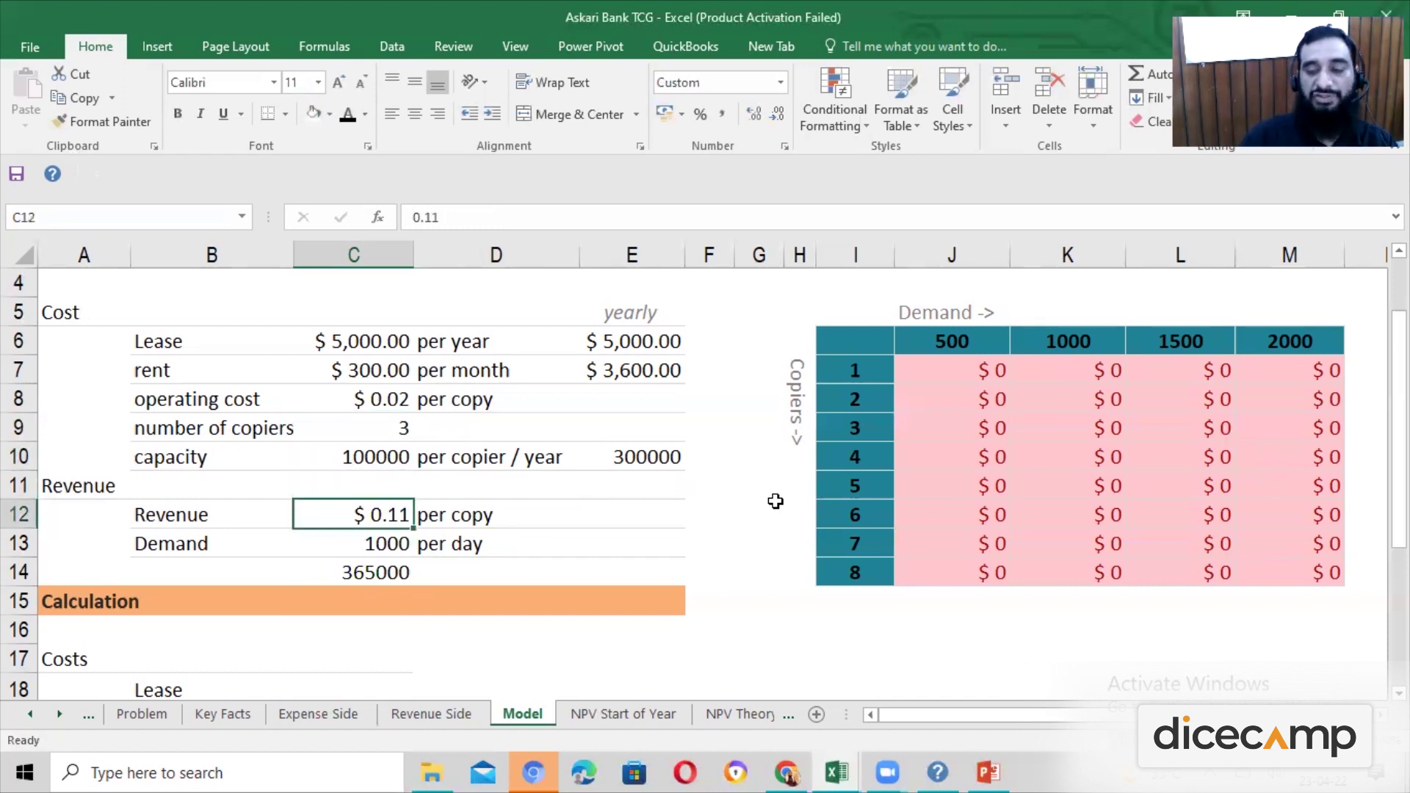
{"action": "key", "text": "Down"}
{"action": "key", "text": "Down"}
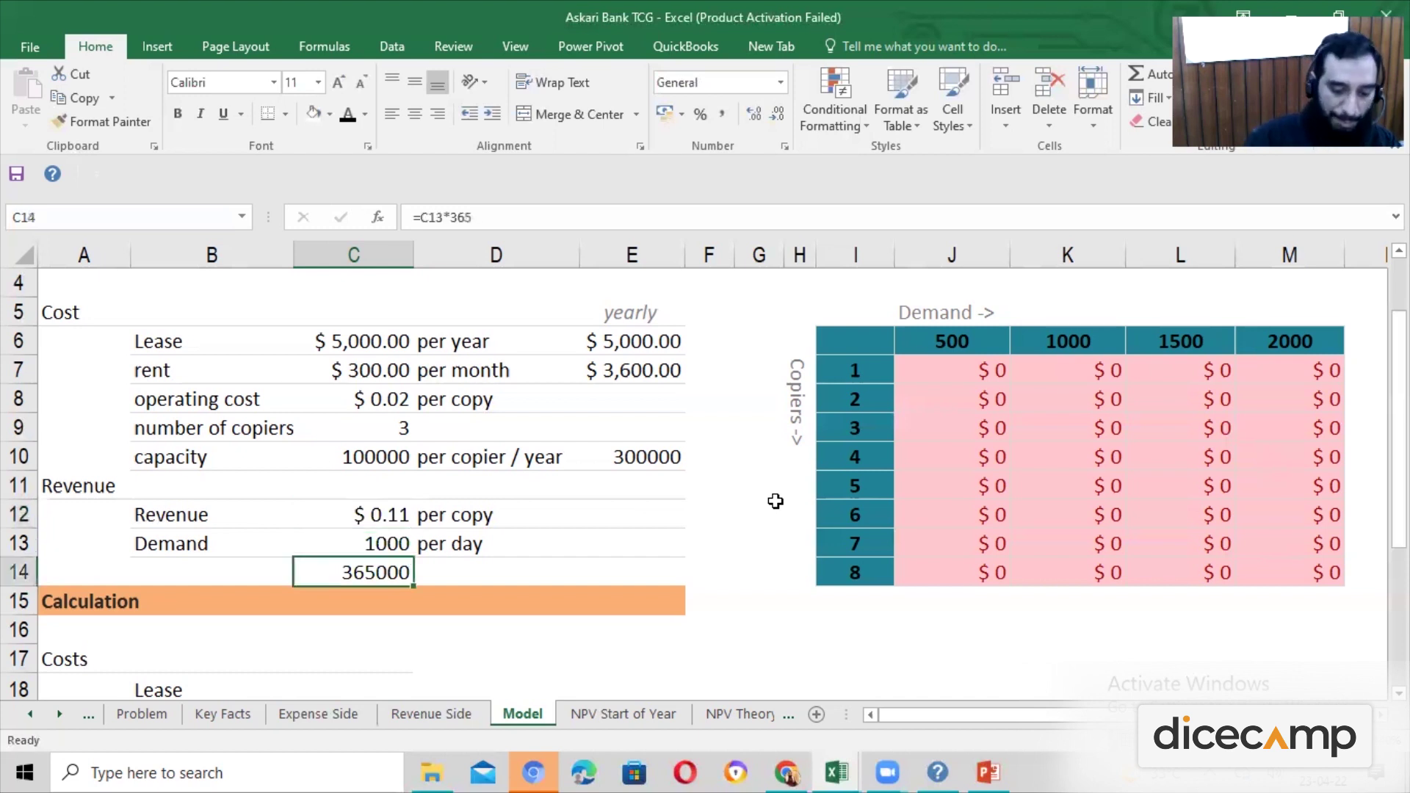
Clear the trial annual demand formula from C14 and go to the yearly demand cell E13
{"action": "key", "text": "Delete"}
{"action": "key", "text": "Up"}
{"action": "key", "text": "Right"}
{"action": "key", "text": "Right"}
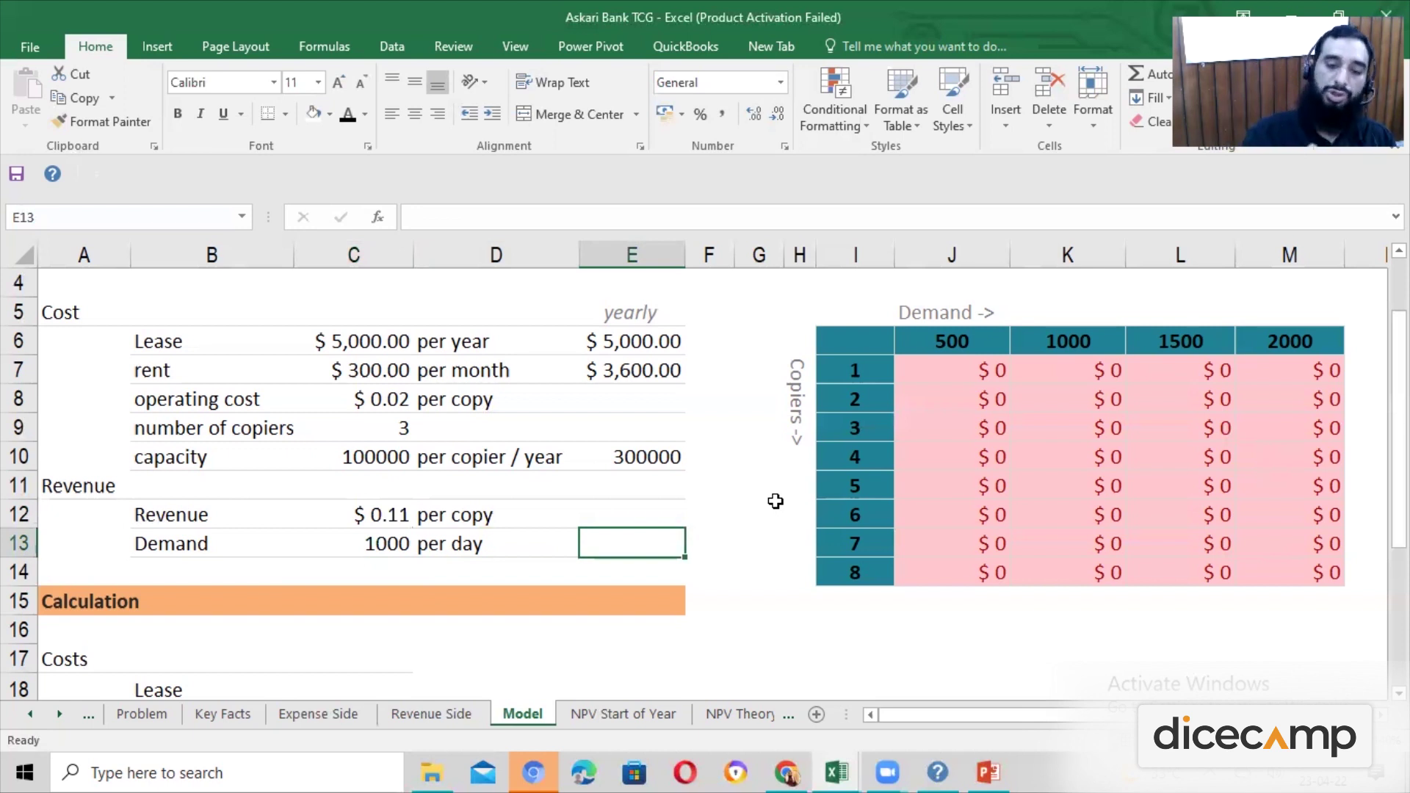
Enter the label Annual Demand in J16, below the demand and copiers table
{"action": "key", "text": "Down"}
{"action": "key", "text": "Down"}
{"action": "key", "text": "Left"}
{"action": "key", "text": "Left"}
{"action": "key", "text": "Left"}
{"action": "key", "text": "Down"}
{"action": "key", "text": "Right"}
{"action": "key", "text": "Right"}
{"action": "key", "text": "Right"}
{"action": "key", "text": "Right"}
{"action": "key", "text": "Right"}
{"action": "key", "text": "Right"}
{"action": "key", "text": "Right"}
{"action": "key", "text": "Right"}
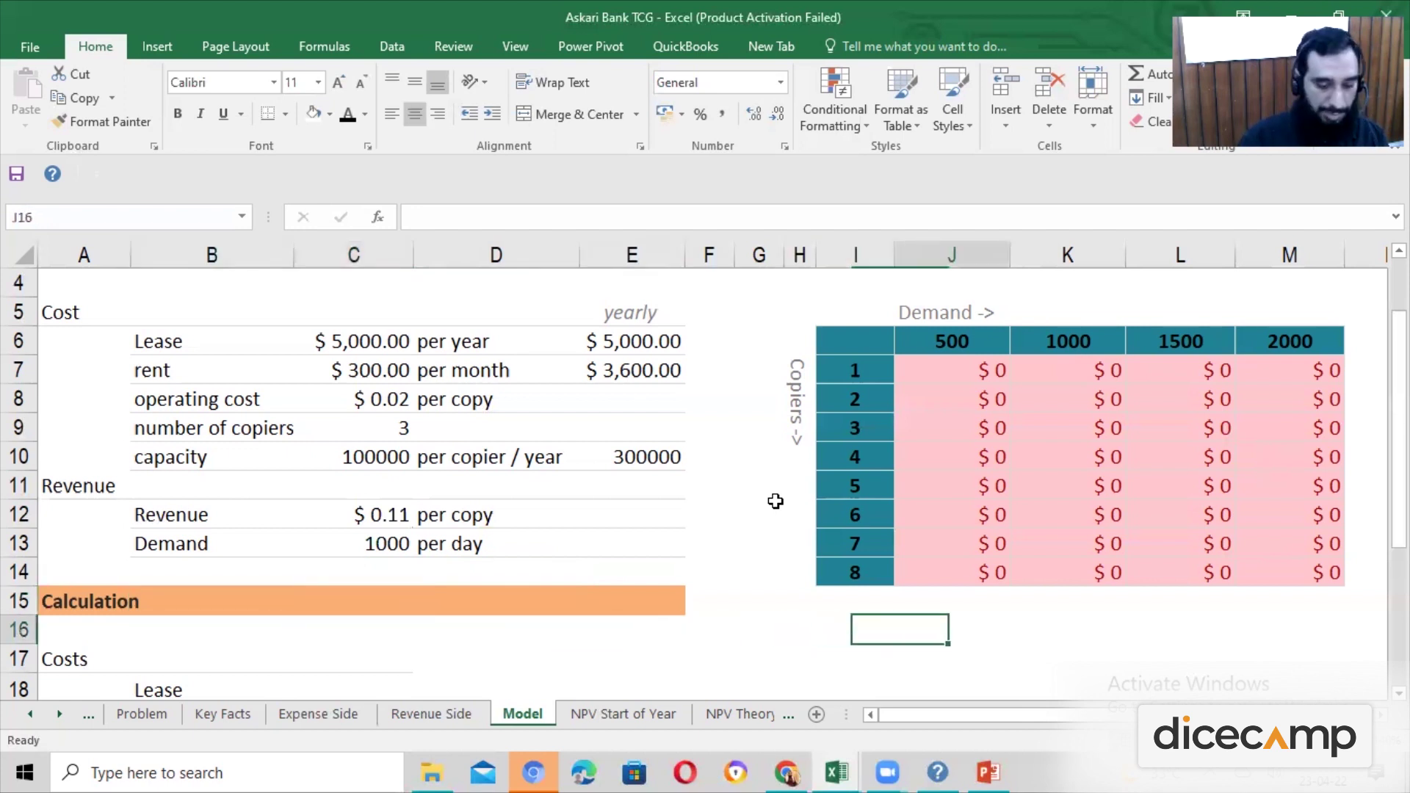
{"action": "type", "text": "Annu"}
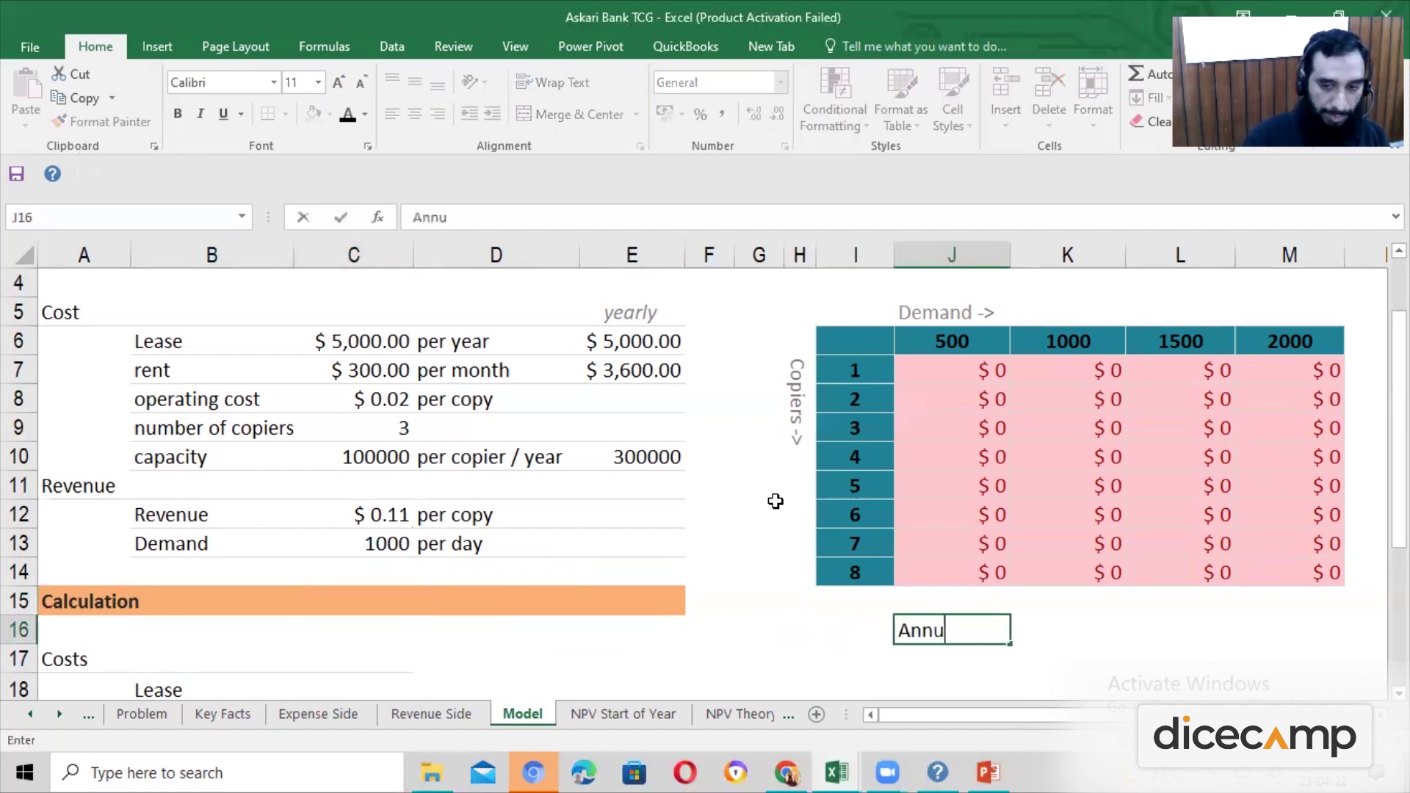
{"action": "type", "text": "al Demand"}
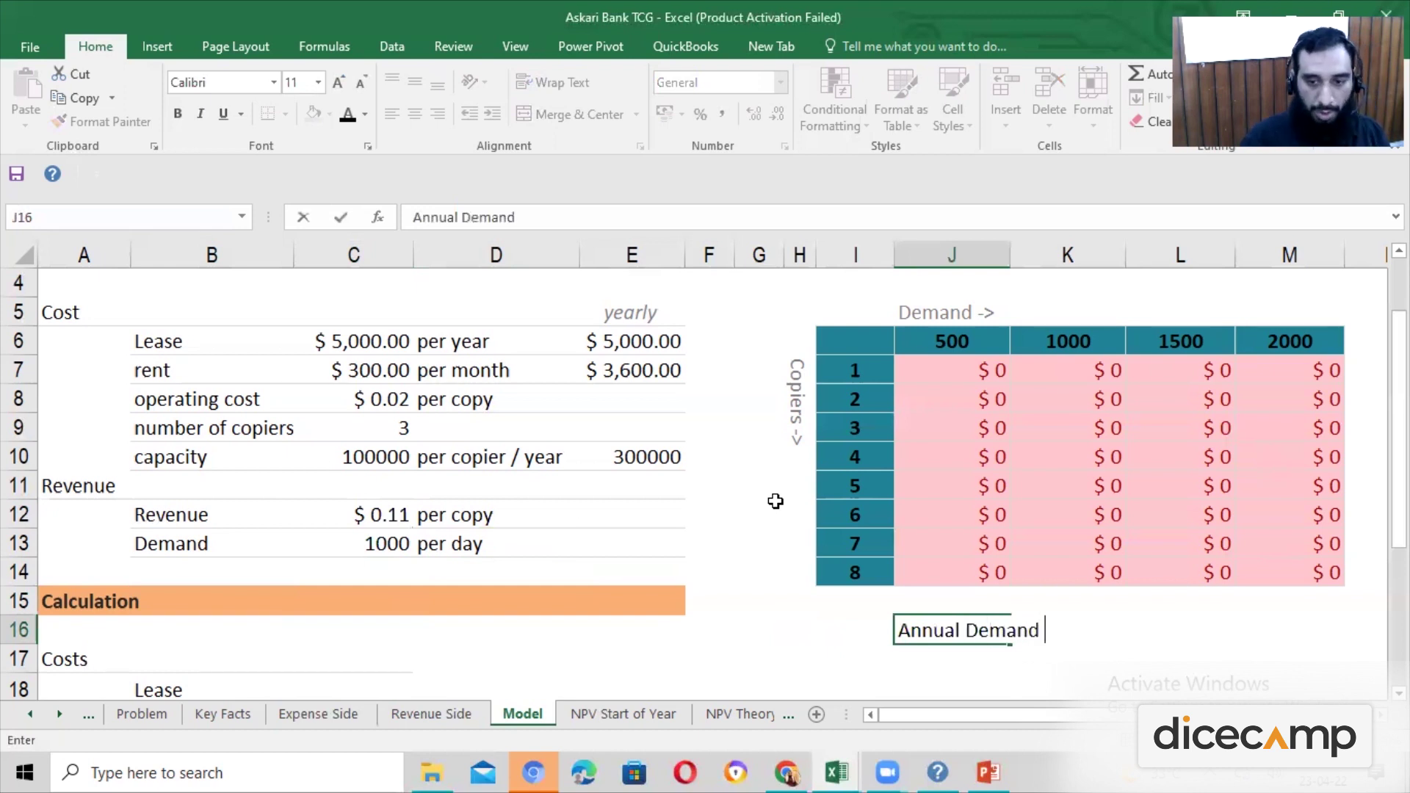
{"action": "key", "text": "Return"}
Enter the label Total Machine Capacity in J17, below Annual Demand
{"action": "type", "text": "M"}
{"action": "key", "text": "BackSpace"}
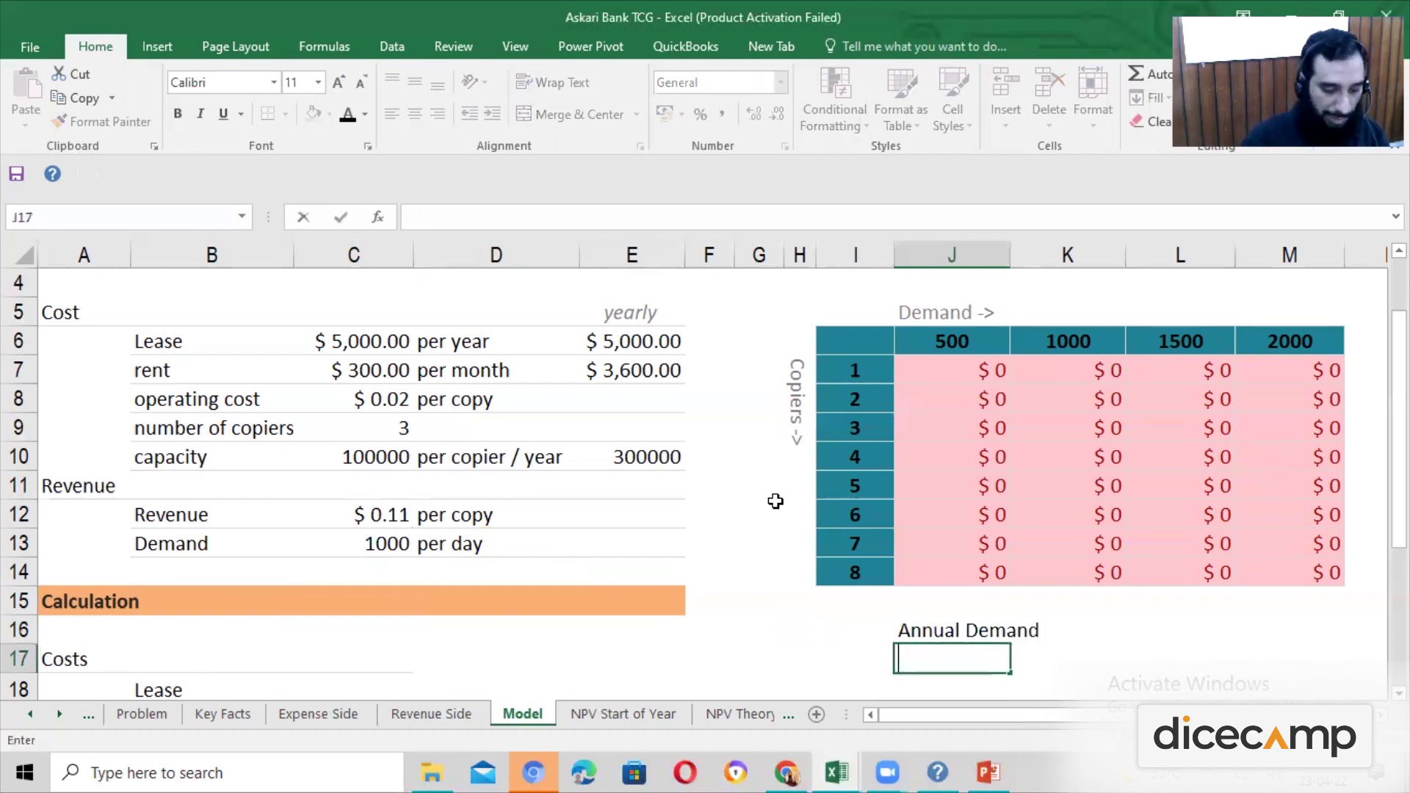
{"action": "type", "text": "Total "}
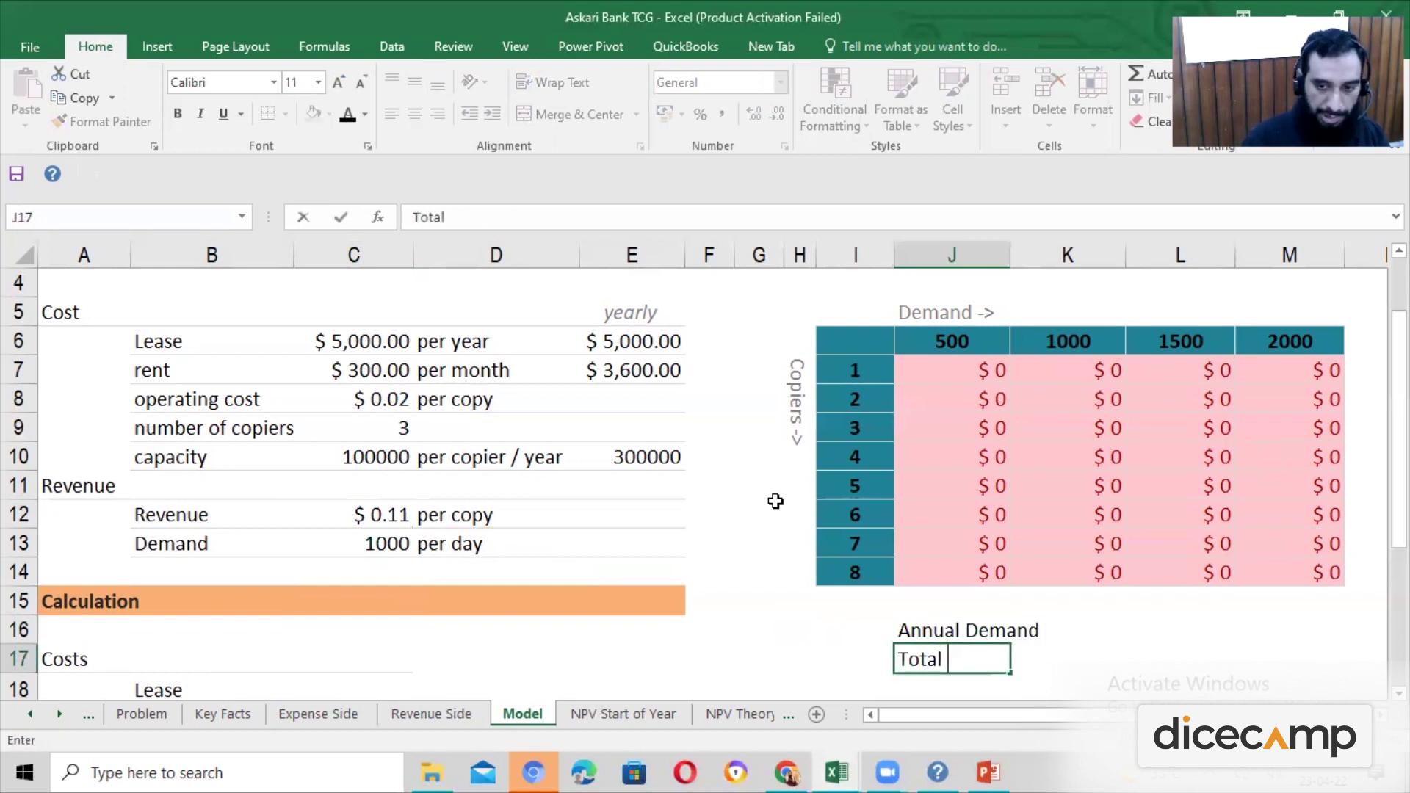
{"action": "type", "text": "Machine Cp"}
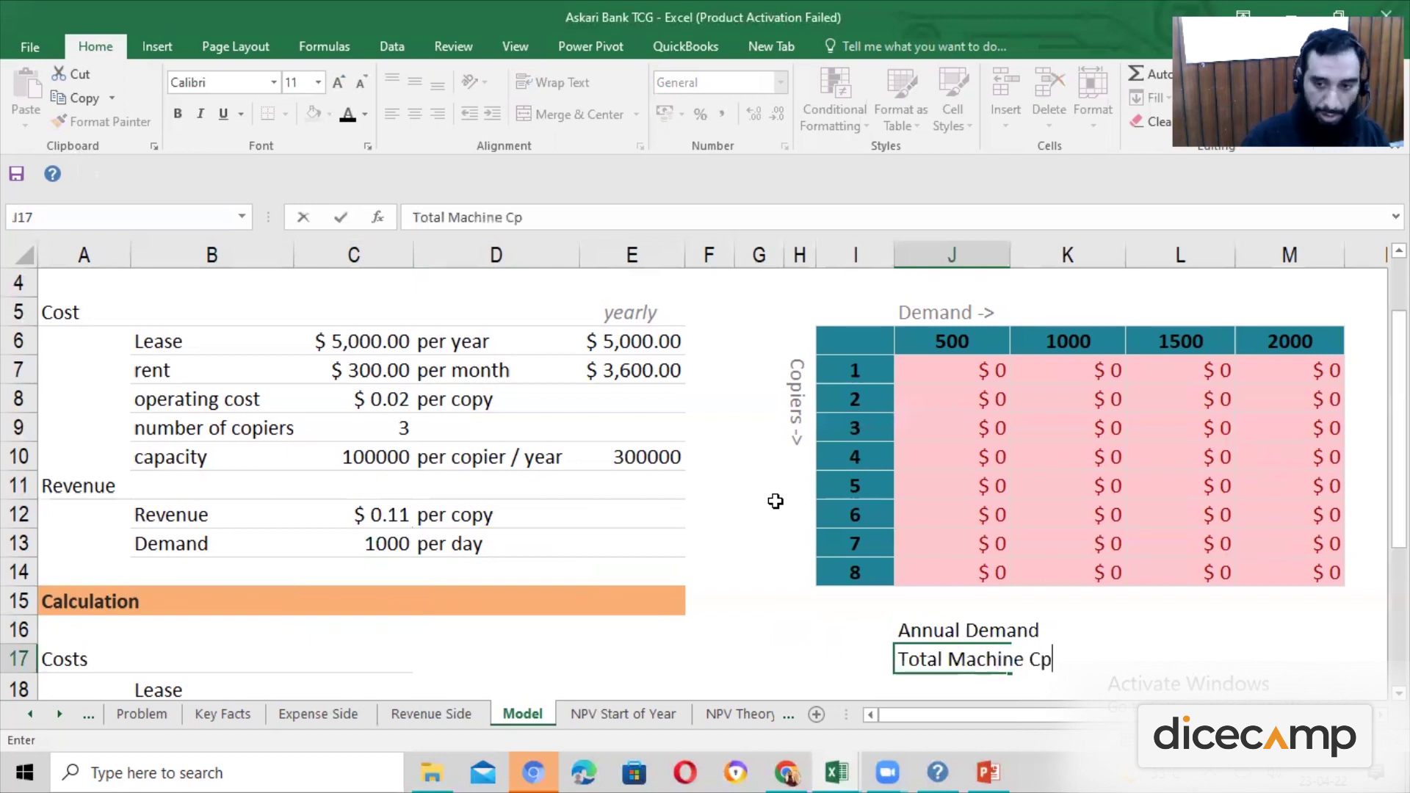
{"action": "key", "text": "BackSpace"}
{"action": "type", "text": "api"}
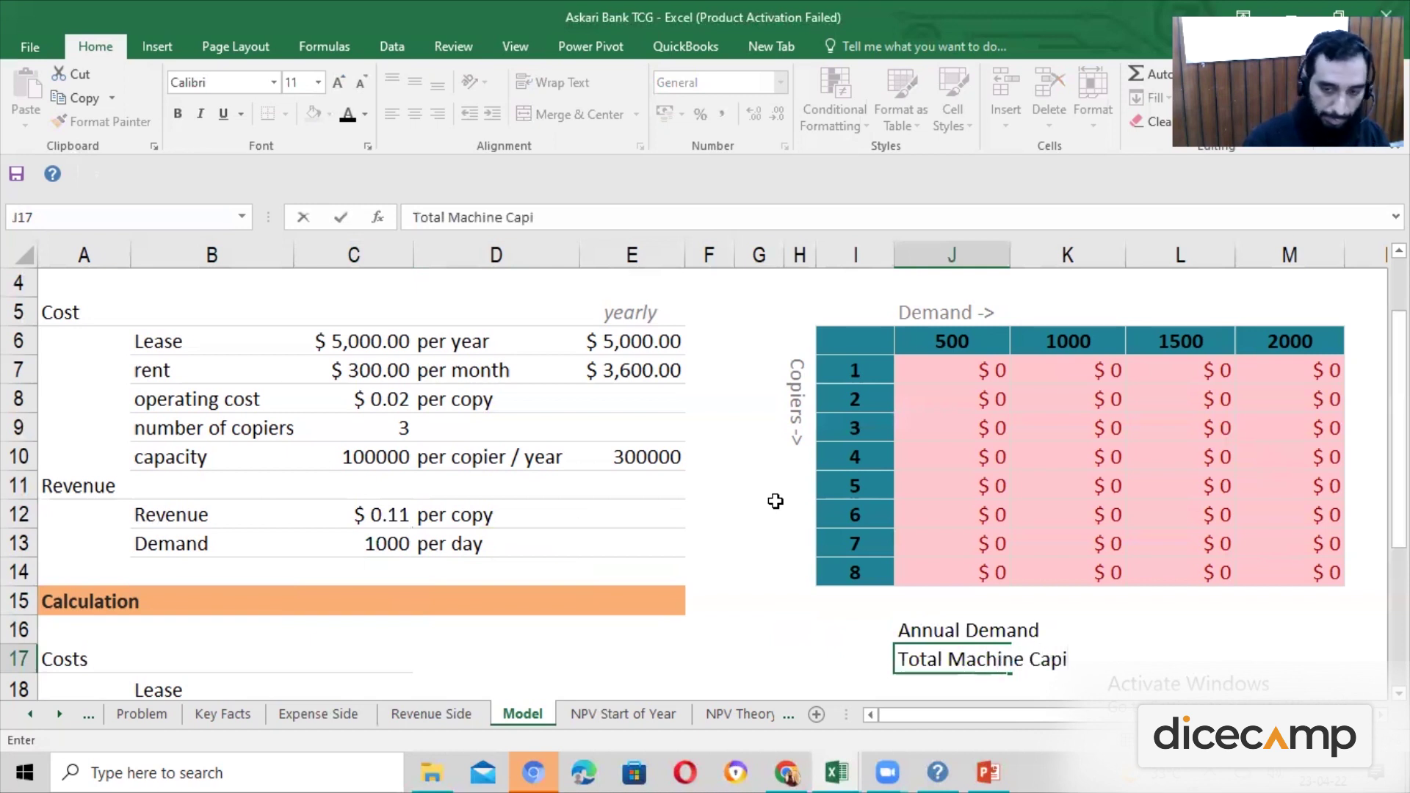
{"action": "key", "text": "BackSpace"}
{"action": "type", "text": "acity"}
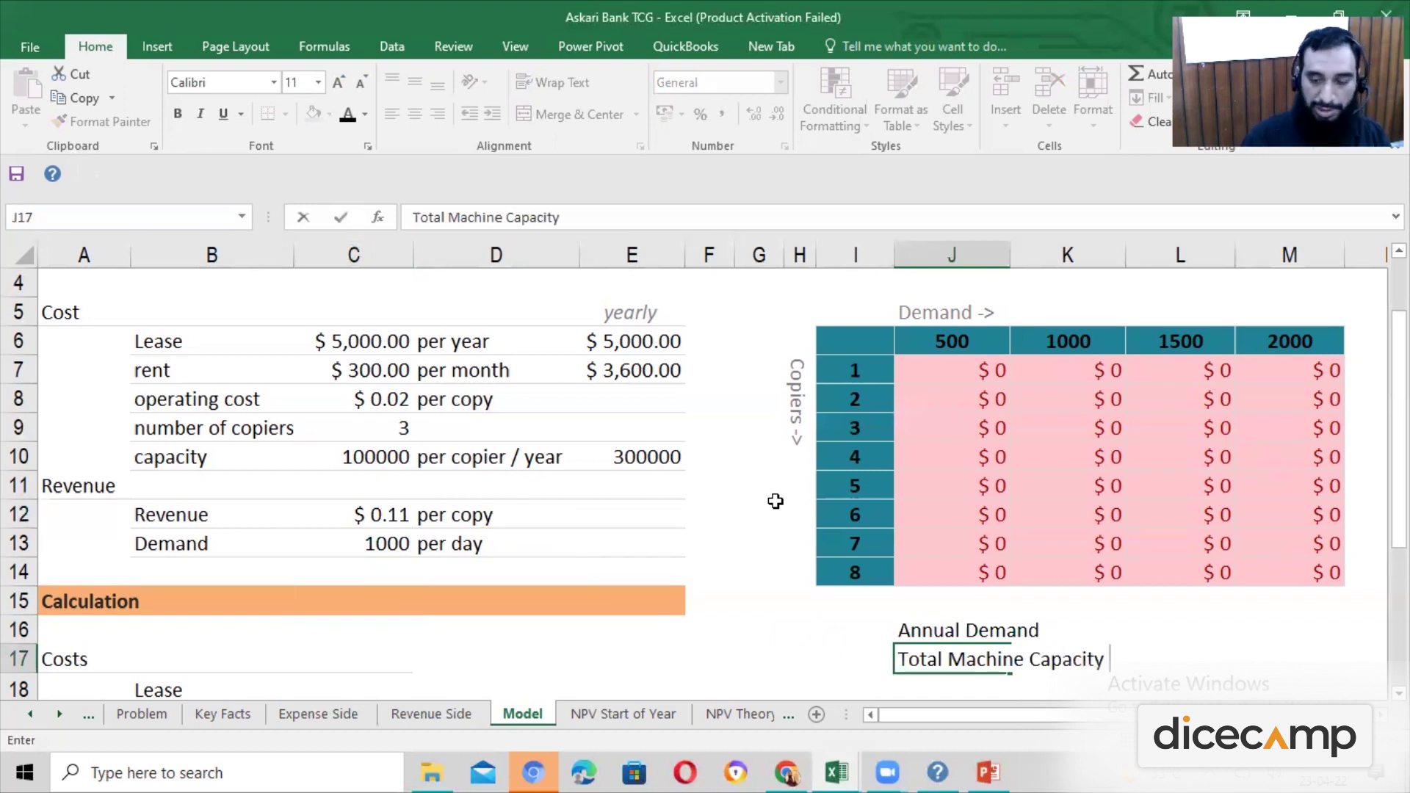
{"action": "key", "text": "Return"}
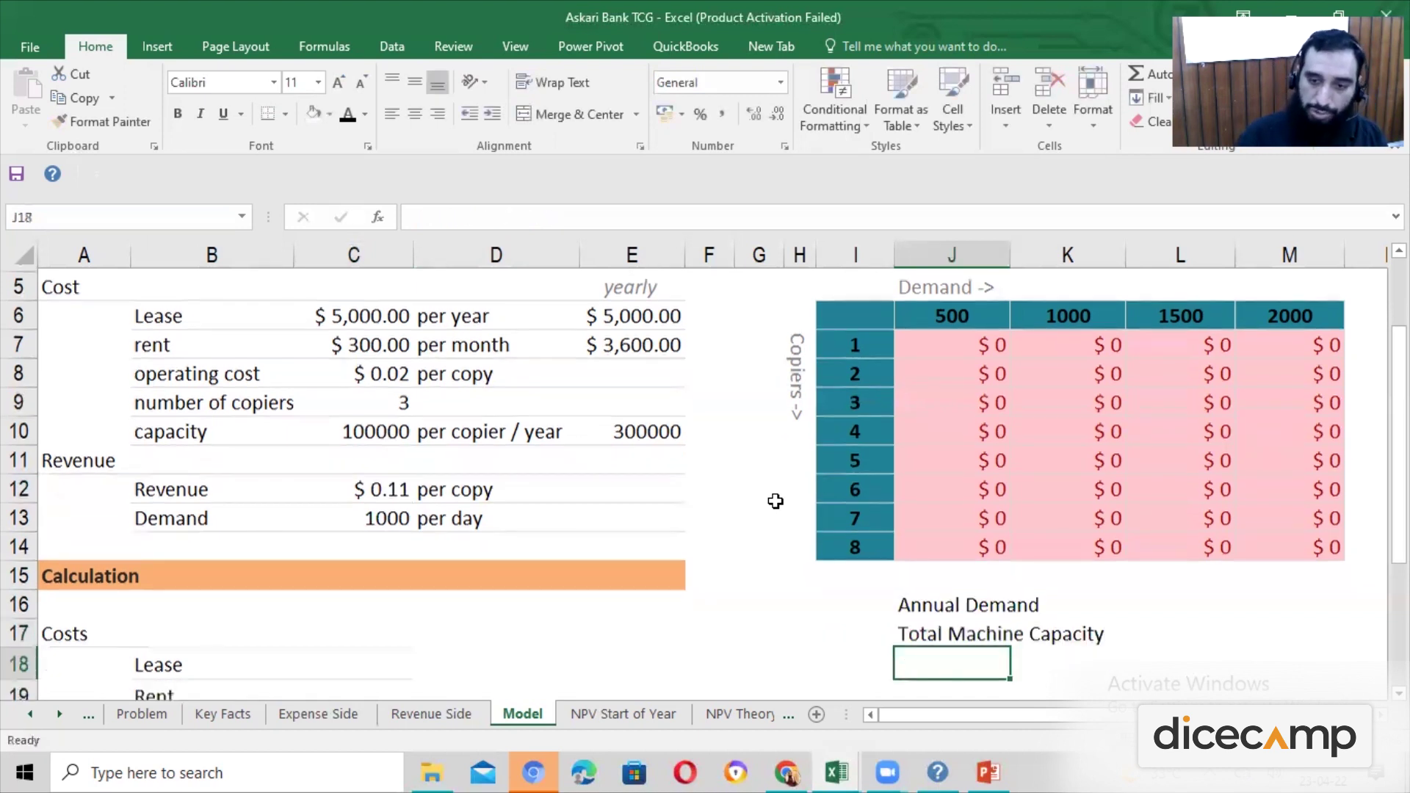
Enter the note Lower in J18, below Total Machine Capacity
{"action": "type", "text": "Lower ?"}
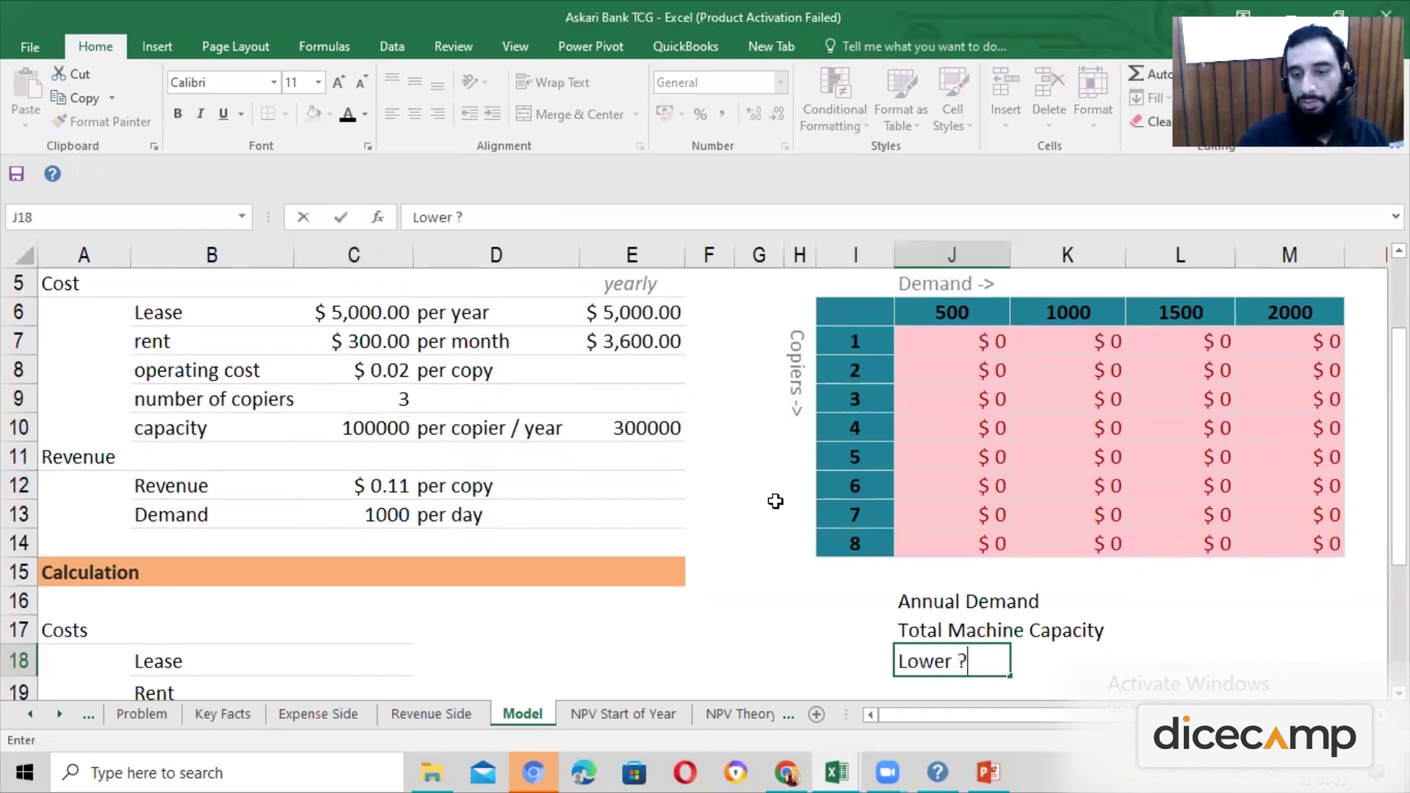
{"action": "key", "text": "BackSpace"}
{"action": "key", "text": "Return"}
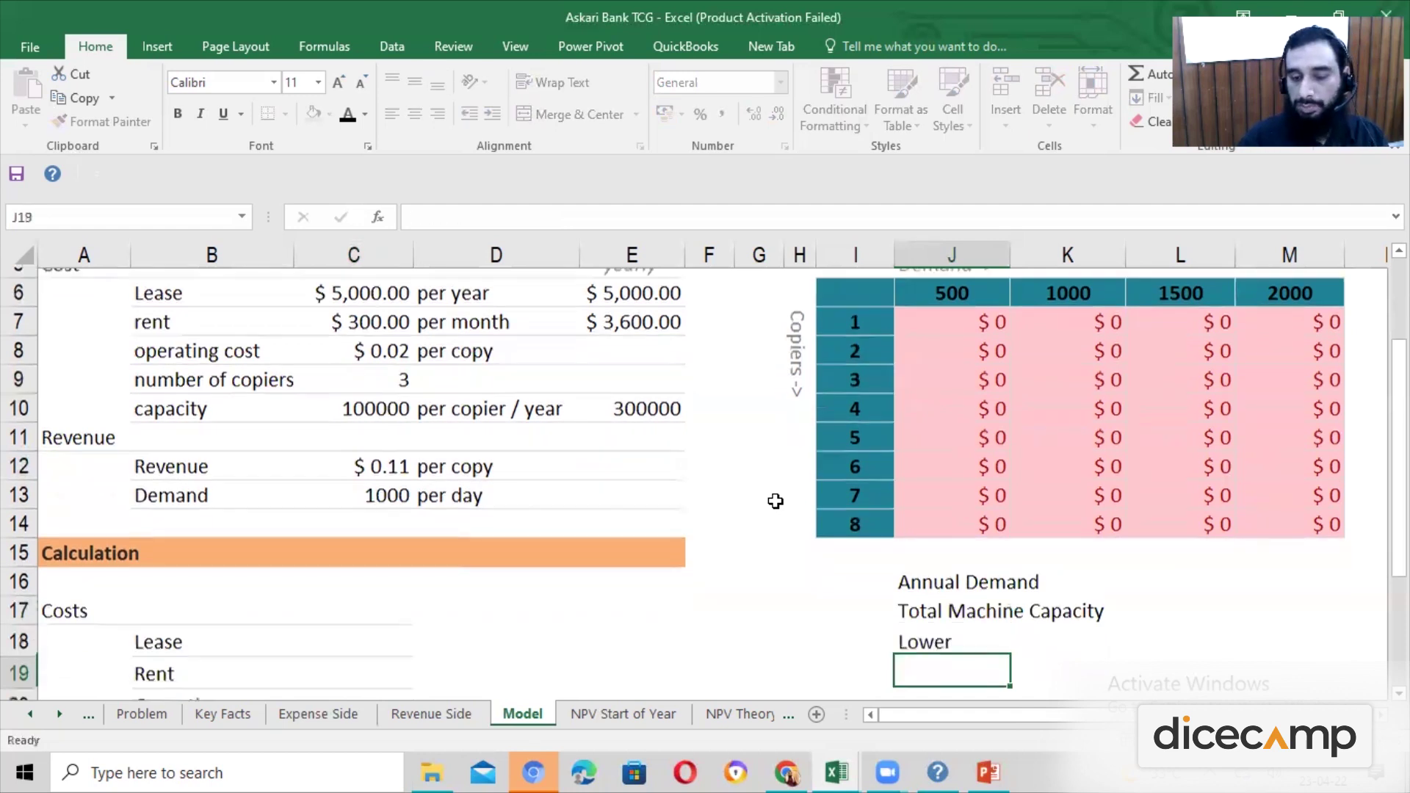
{"action": "type", "text": "0"}
{"action": "key", "text": "Left"}
{"action": "key", "text": "Up"}
{"action": "key", "text": "Up"}
{"action": "key", "text": "Up"}
{"action": "key", "text": "Up"}
{"action": "key", "text": "Right"}
{"action": "key", "text": "Down"}
{"action": "key", "text": "Down"}
{"action": "key", "text": "Down"}
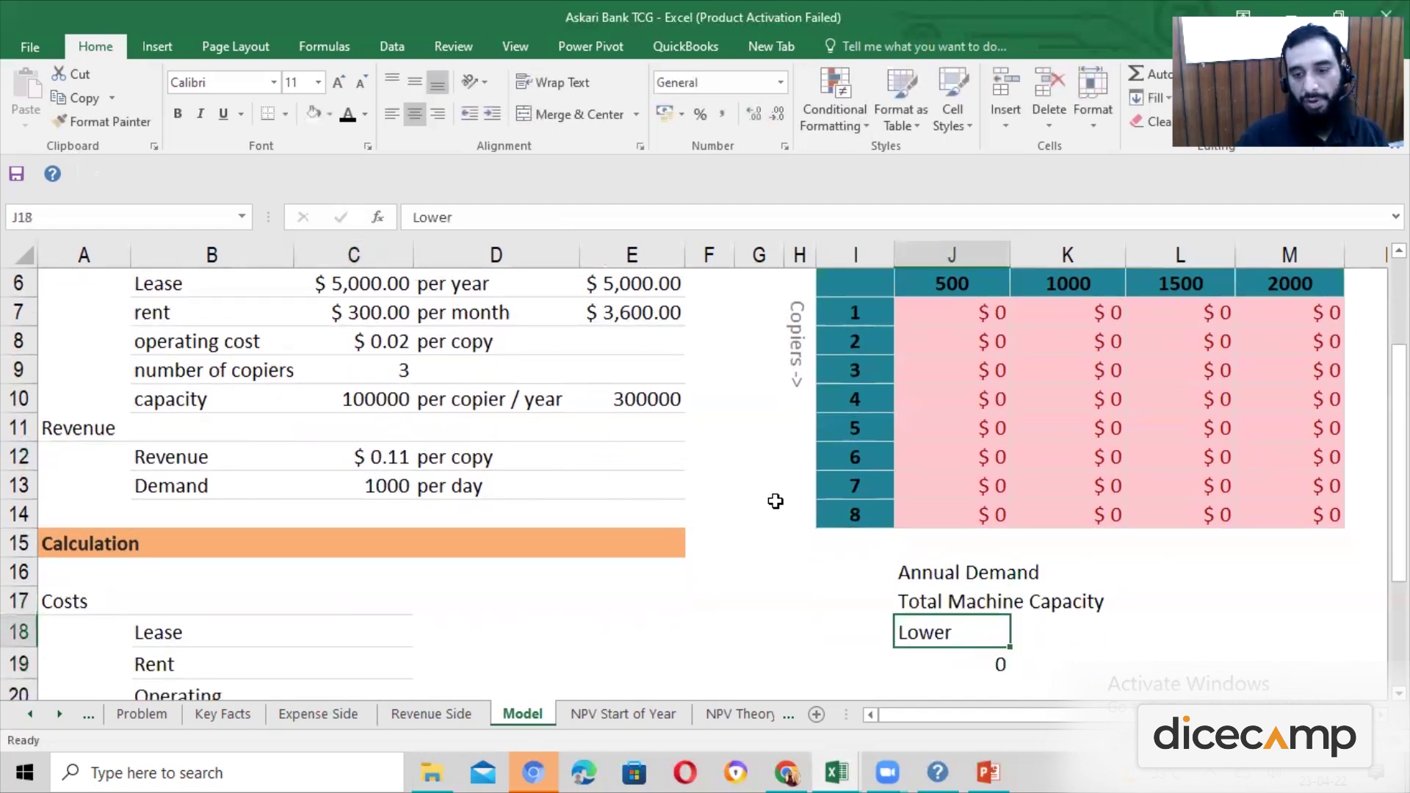
Clear J19, below the Lower note, and enter MIN in it
{"action": "key", "text": "Down"}
{"action": "key", "text": "Delete"}
{"action": "type", "text": "MIN"}
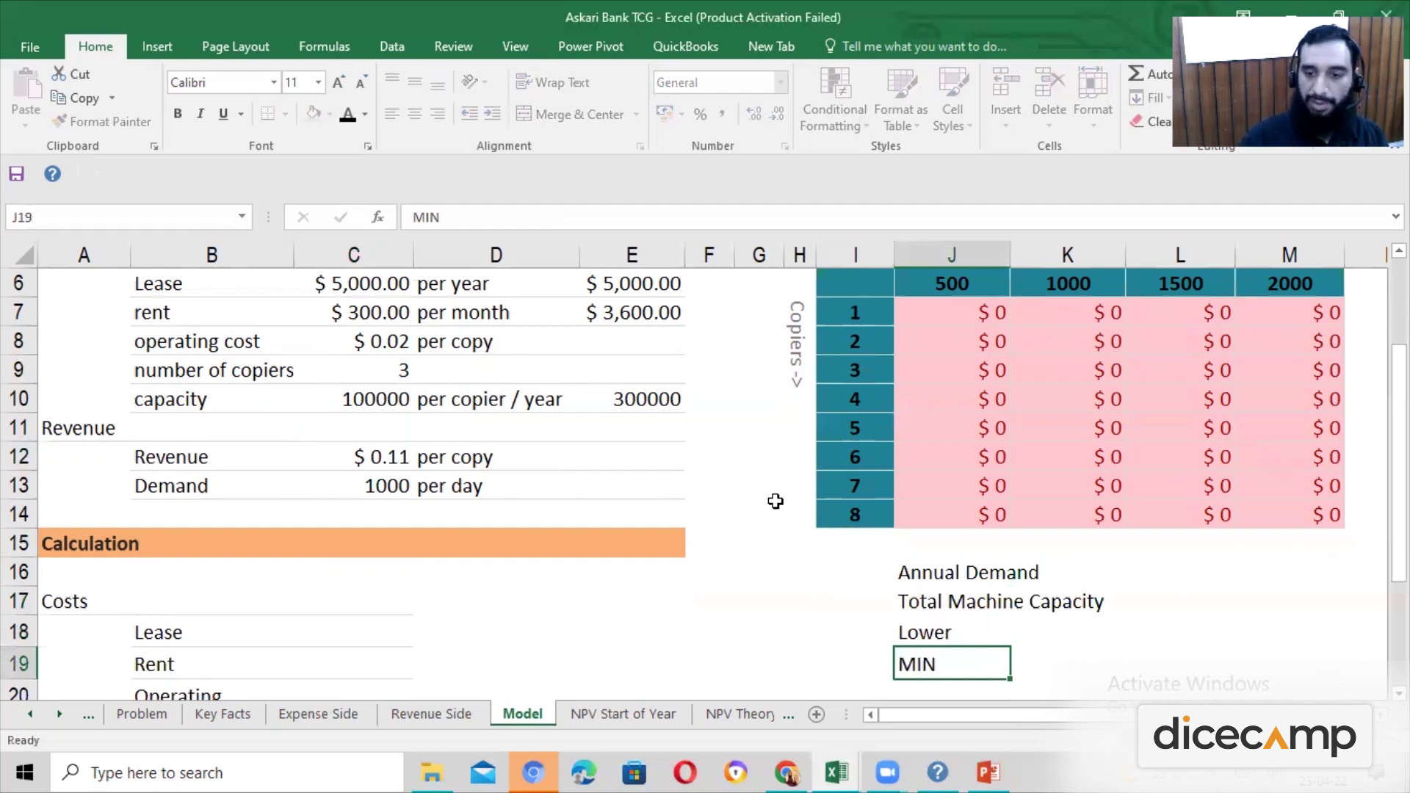
Enter =MIN(C13*365,E10) in E13 as the yearly figure of the Demand row
{"action": "key", "text": "Return"}
{"action": "key", "text": "Up"}
{"action": "key", "text": "Up"}
{"action": "key", "text": "Left"}
{"action": "key", "text": "Left"}
{"action": "key", "text": "Up"}
{"action": "key", "text": "Up"}
{"action": "key", "text": "Left"}
{"action": "key", "text": "Left"}
{"action": "key", "text": "Up"}
{"action": "key", "text": "Up"}
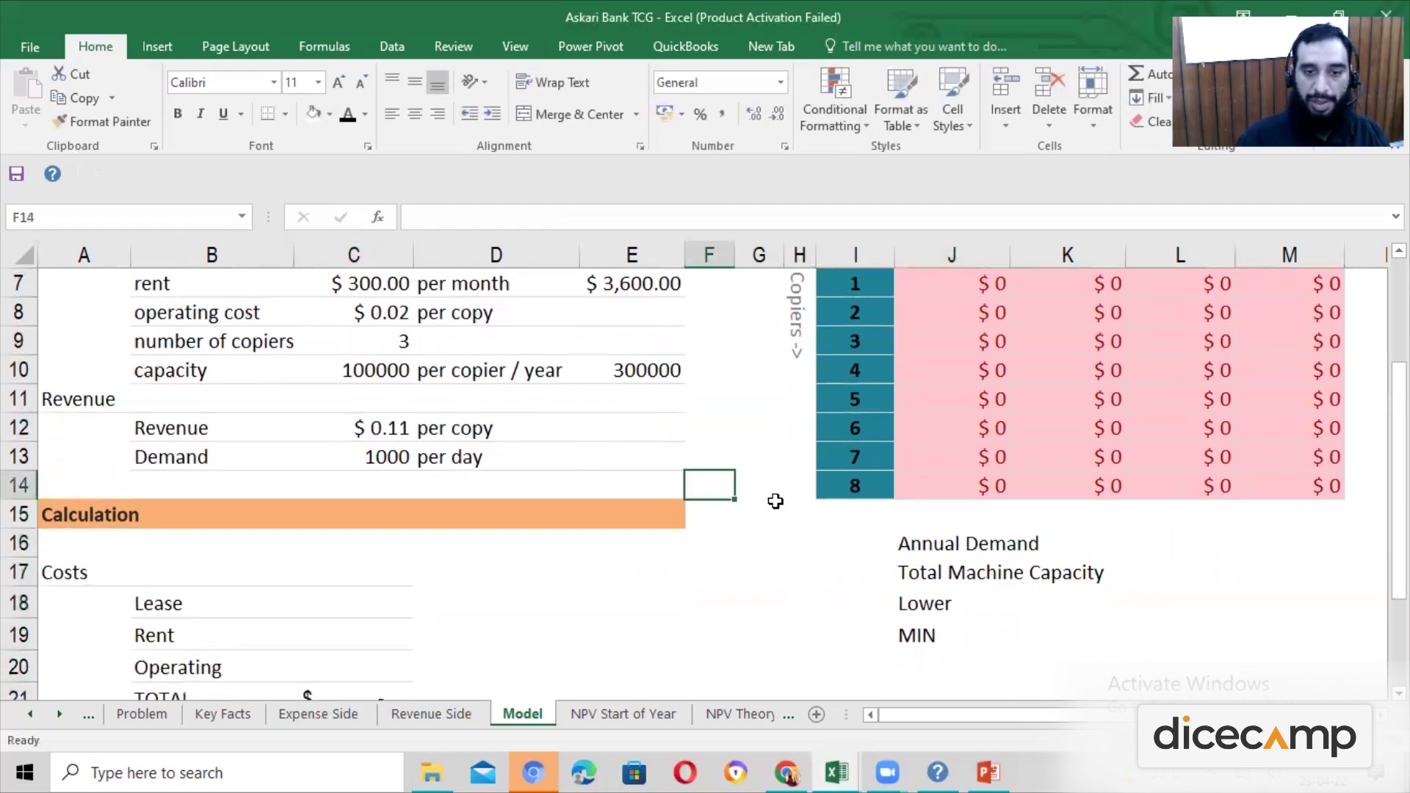
{"action": "key", "text": "Up"}
{"action": "key", "text": "Left"}
{"action": "scroll", "coordinate": [775, 501], "scroll_direction": "up", "scroll_amount": 2}
{"action": "scroll", "coordinate": [775, 499], "scroll_direction": "down", "scroll_amount": 1}
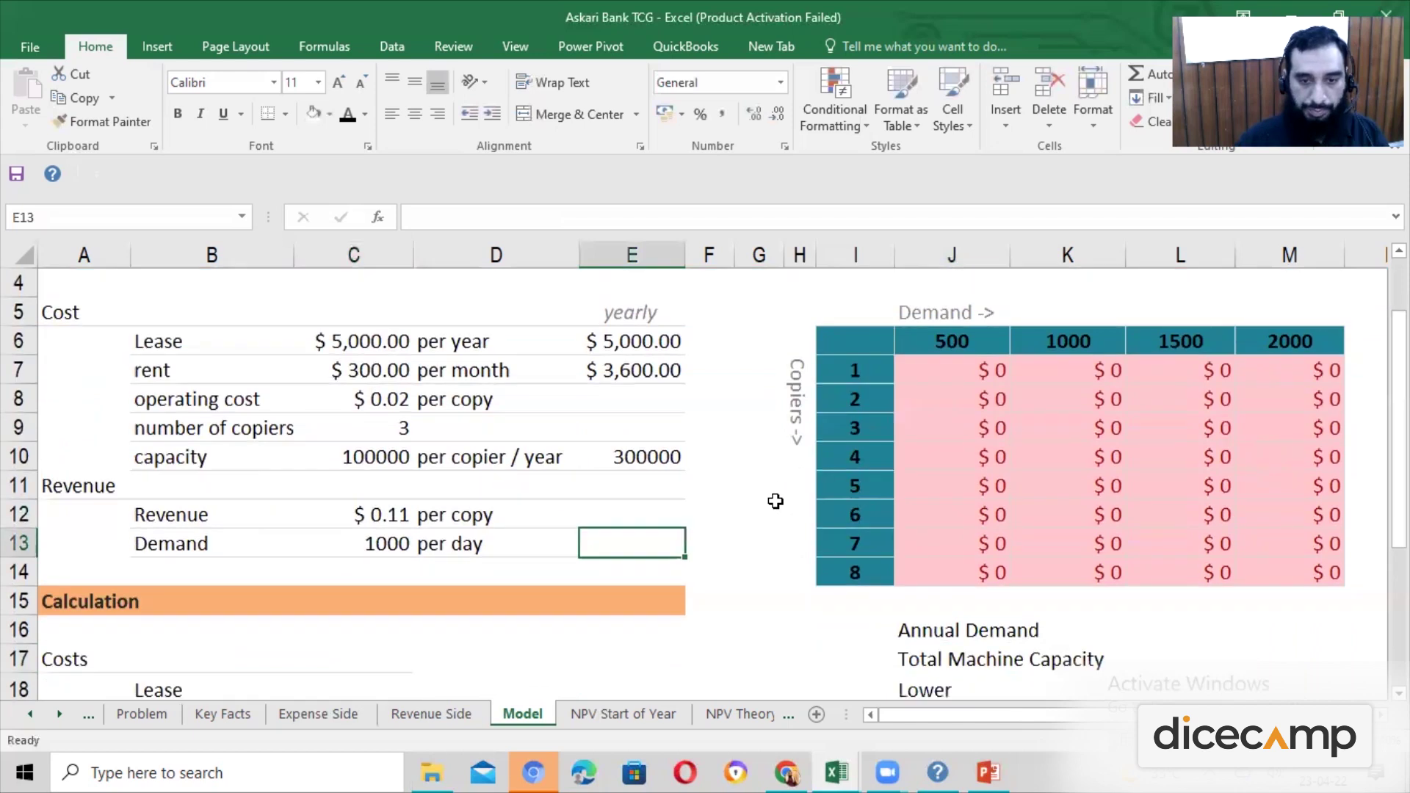
{"action": "type", "text": "=MIN("}
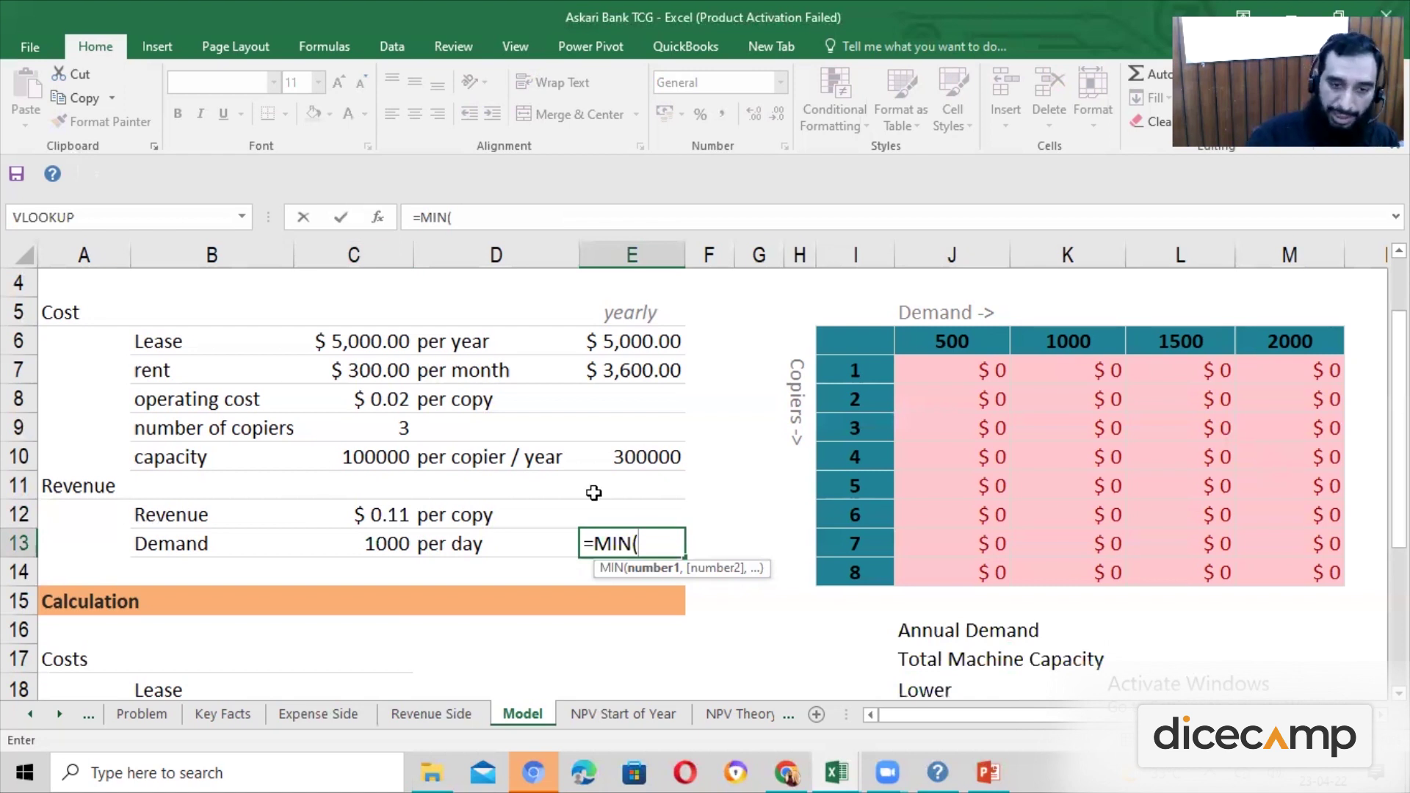
{"action": "key", "text": "Left"}
{"action": "key", "text": "Left"}
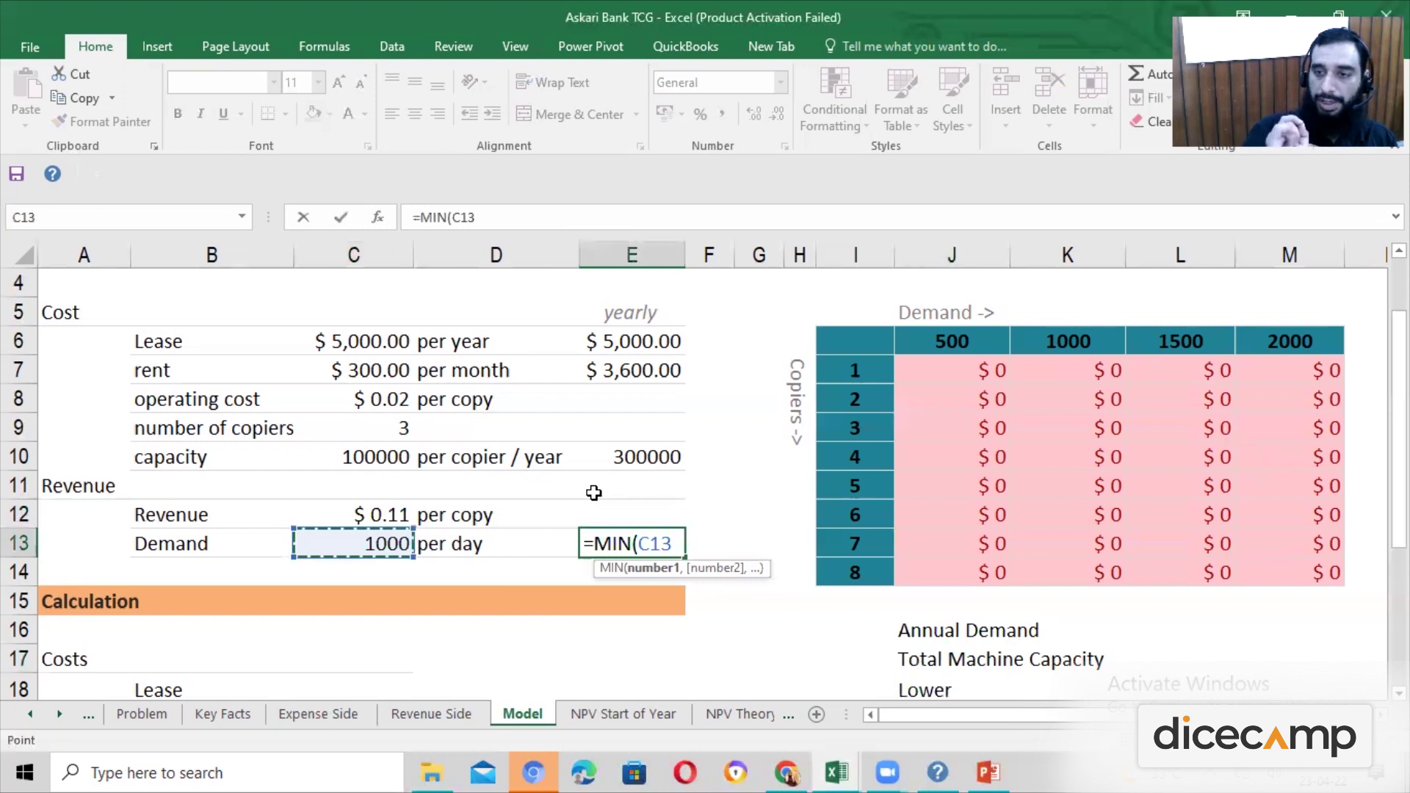
{"action": "type", "text": "*365"}
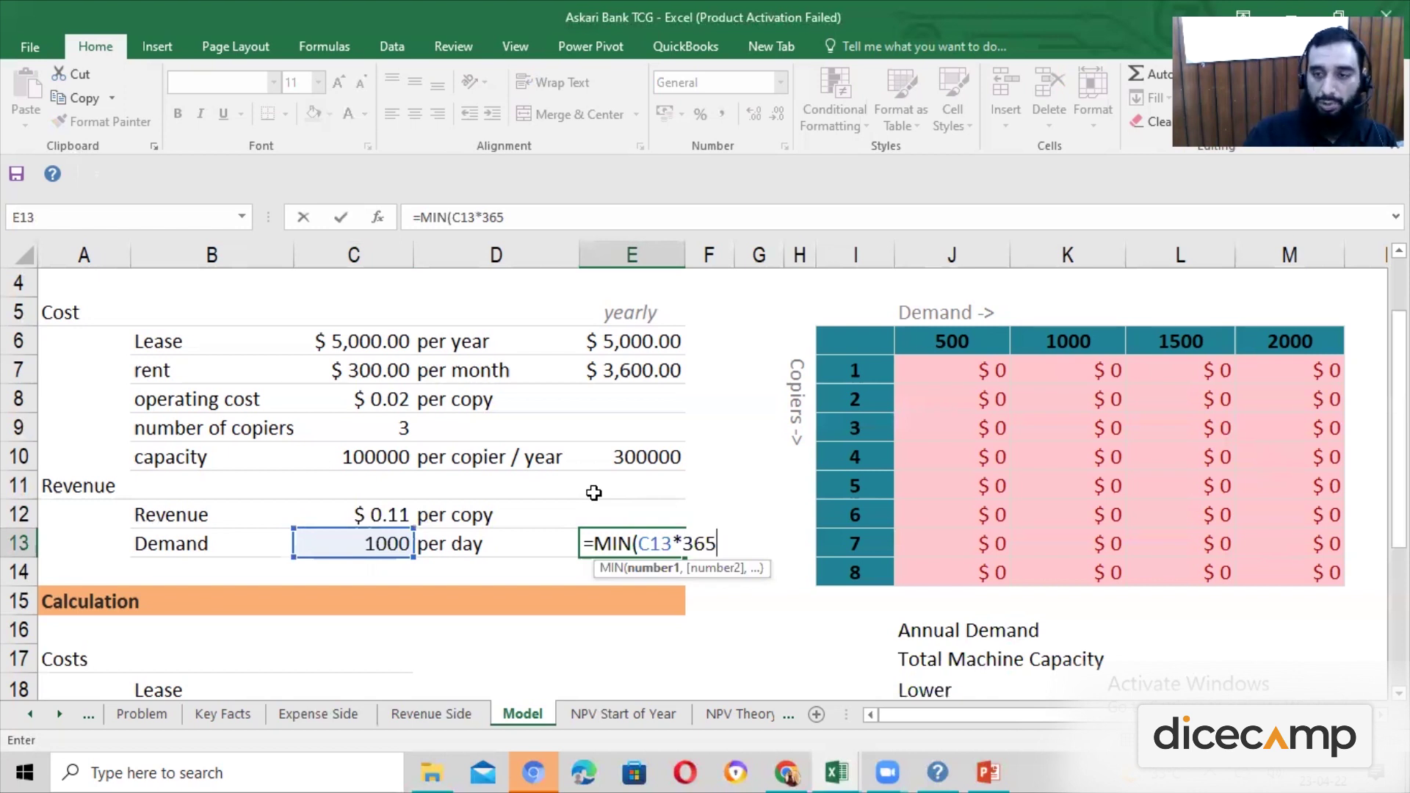
{"action": "type", "text": ","}
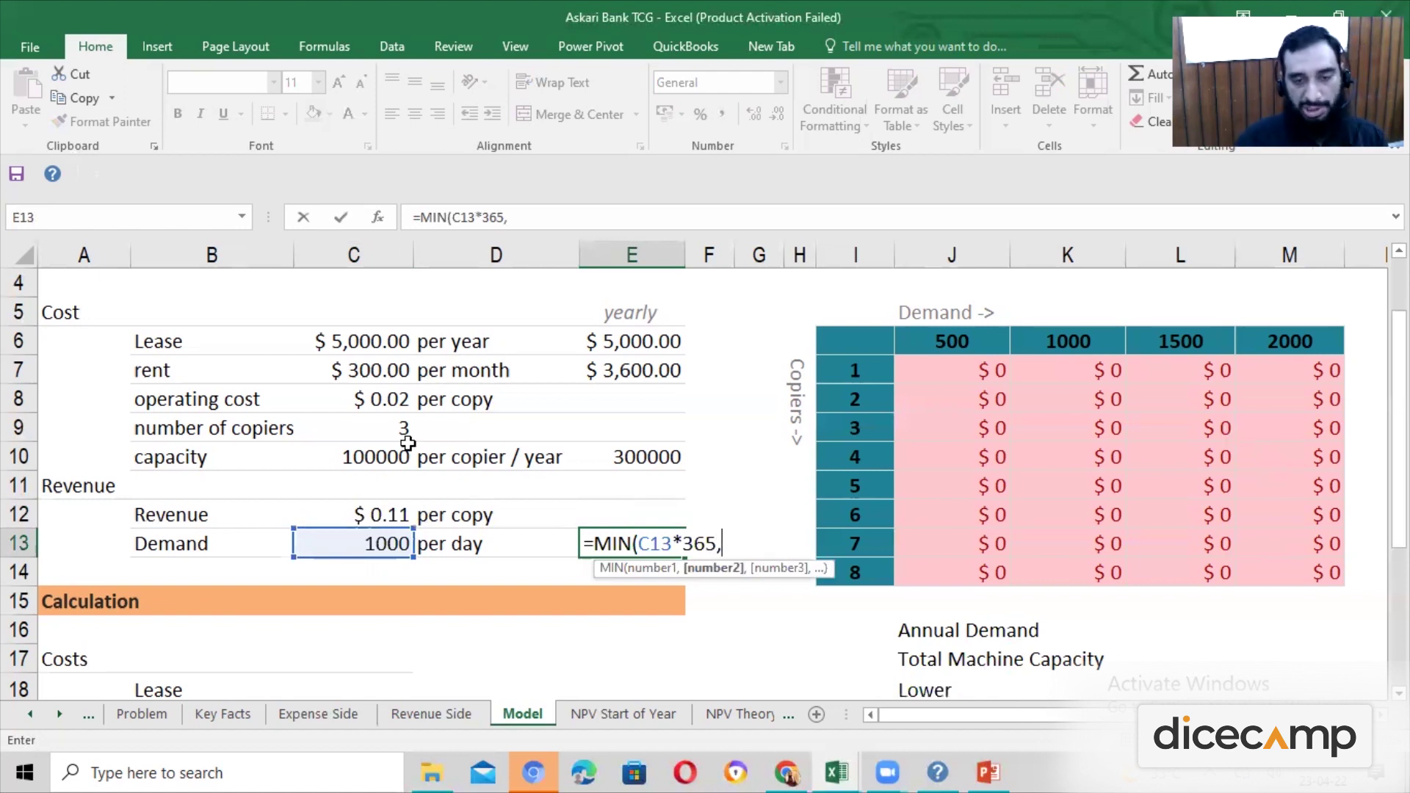
{"action": "left_click", "coordinate": [659, 468]}
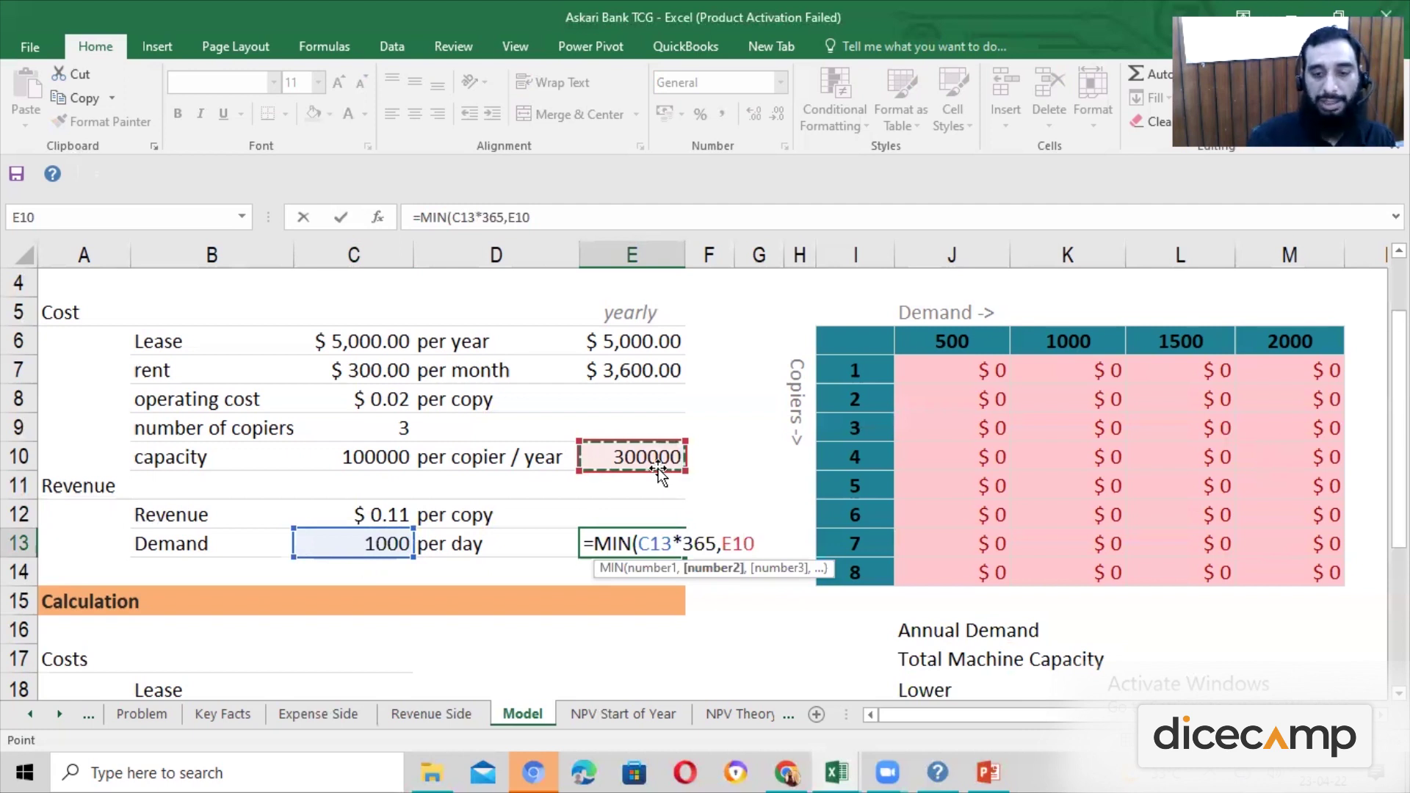
{"action": "type", "text": ")"}
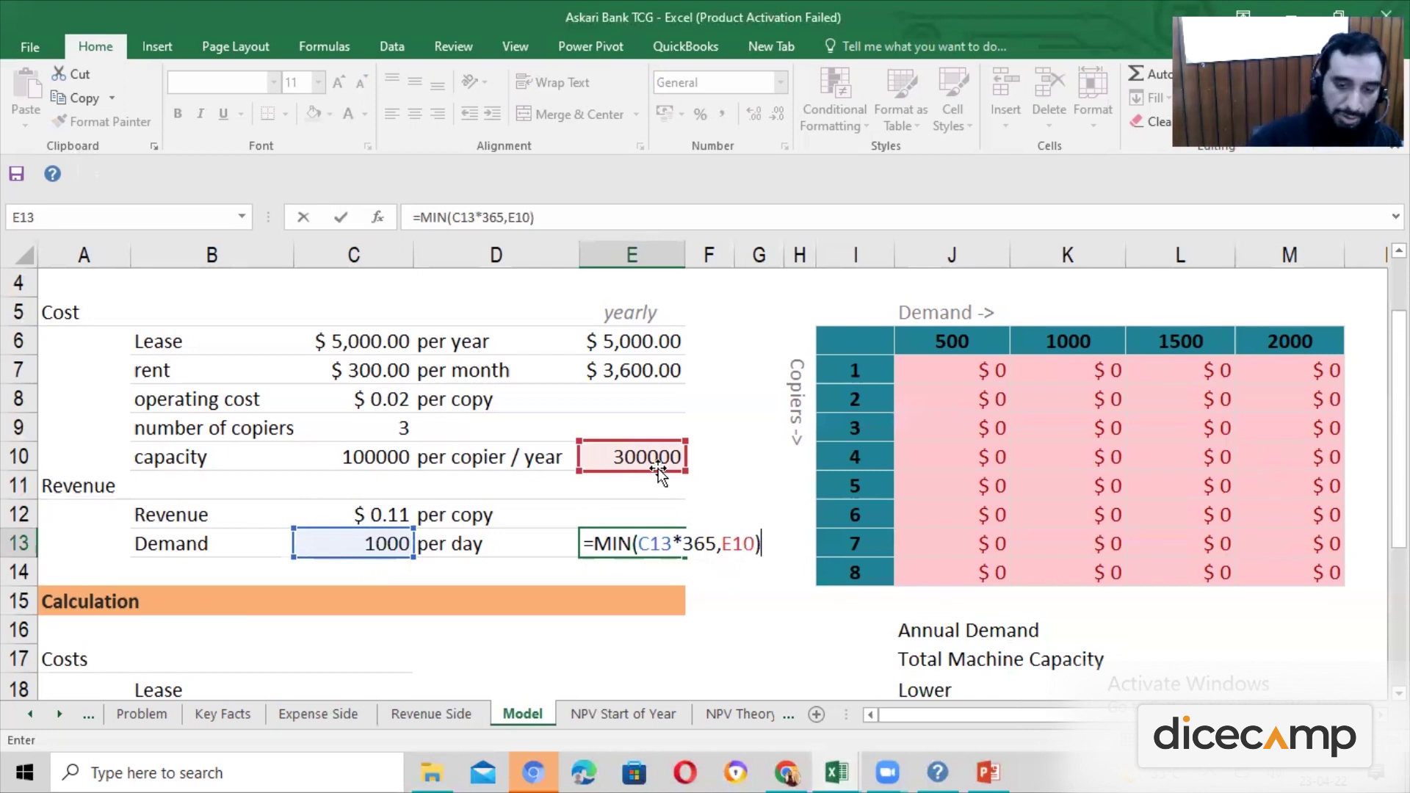
{"action": "key", "text": "Return"}
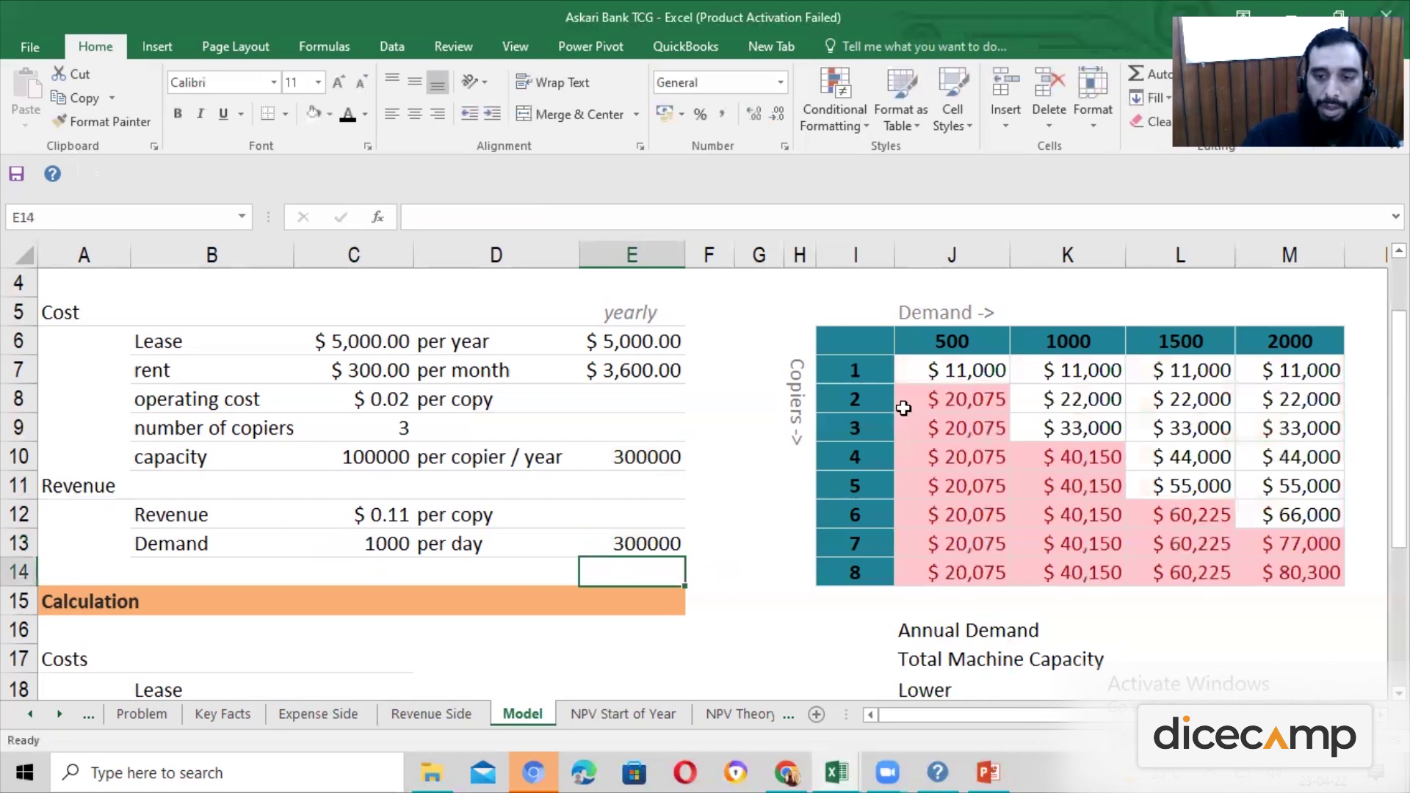
Clear the what-if table's results in J7:M14, keeping its demand and copiers headings
{"action": "left_click_drag", "start_coordinate": [962, 367], "coordinate": [1275, 570]}
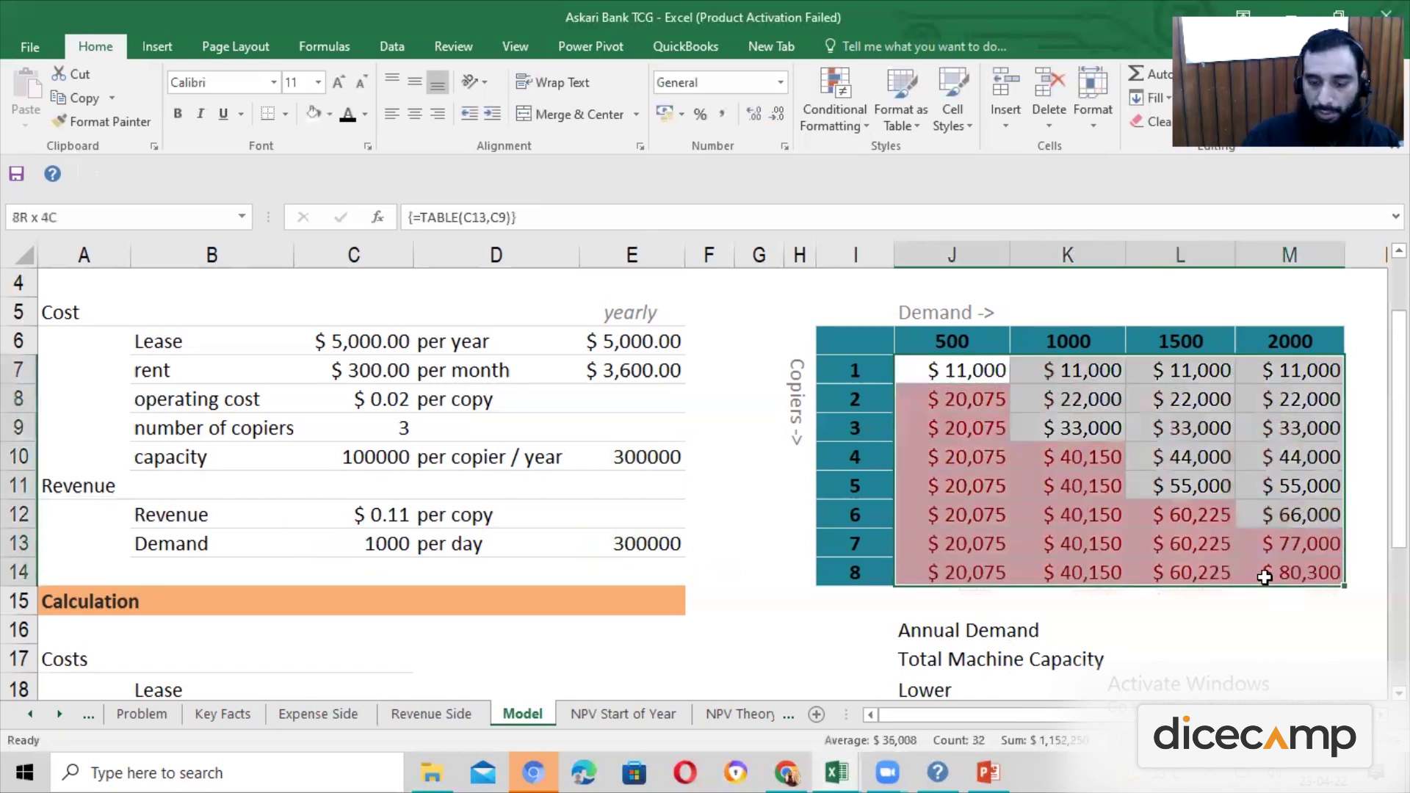
{"action": "key", "text": "Delete"}
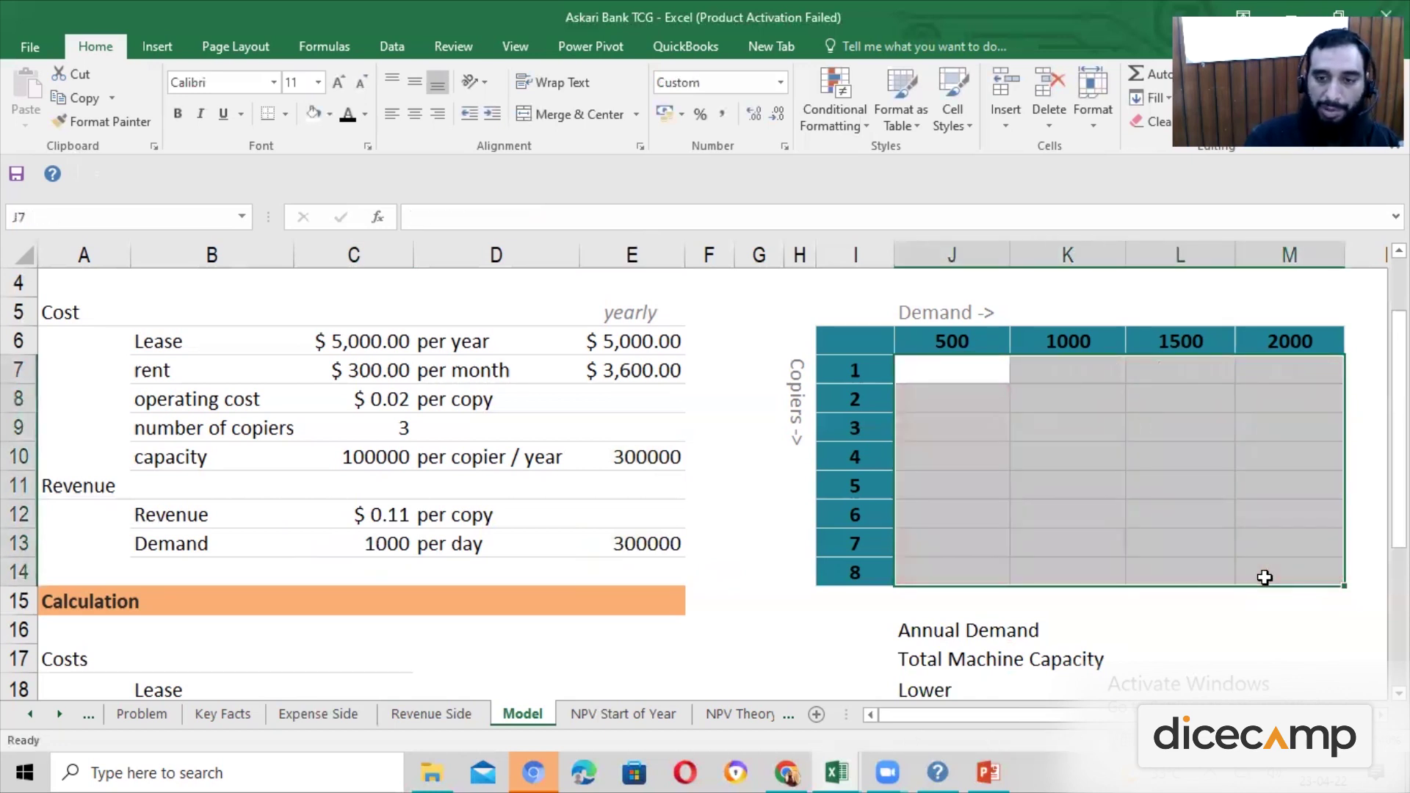
Fill the yearly demand cell E13 with a blue theme colour
{"action": "left_click", "coordinate": [649, 549]}
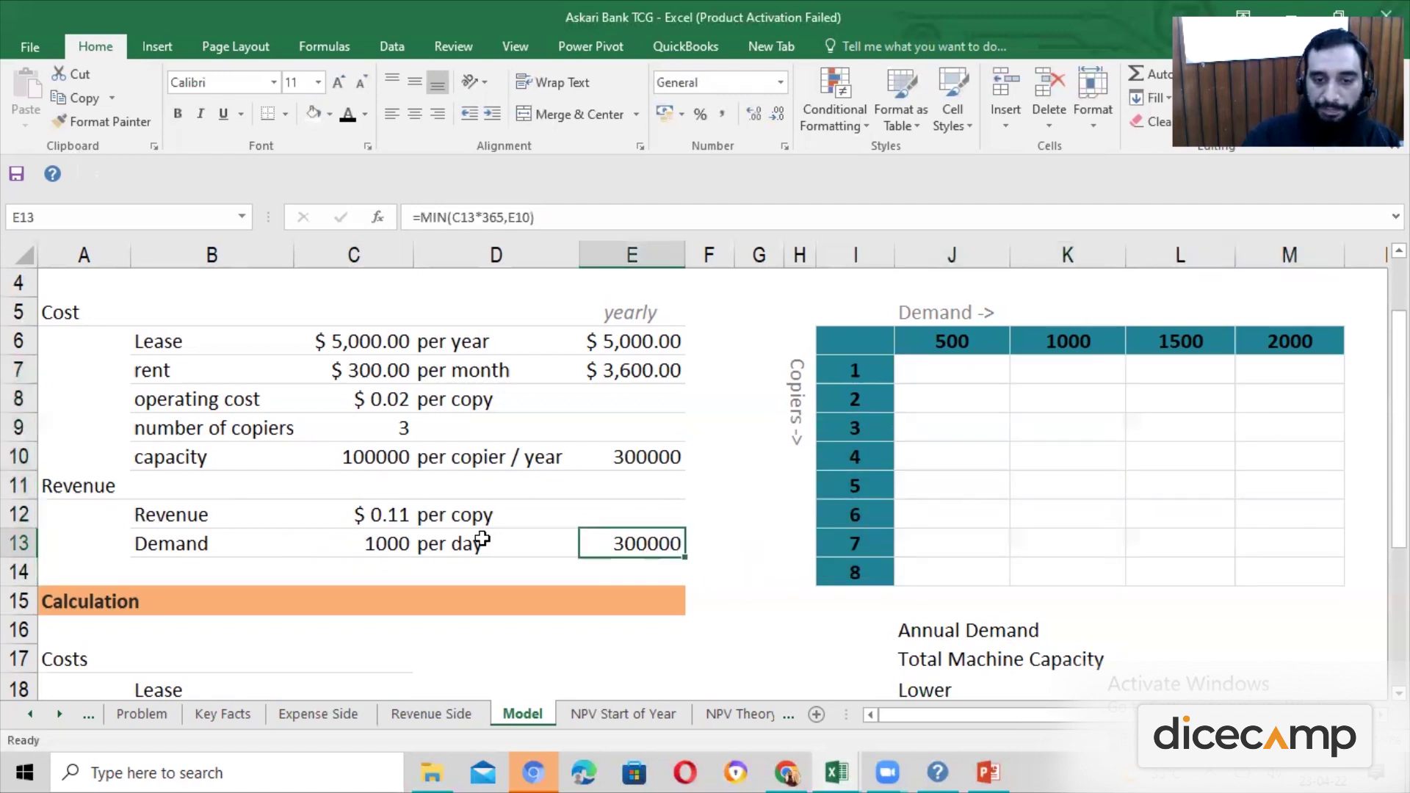
{"action": "left_click", "coordinate": [332, 113]}
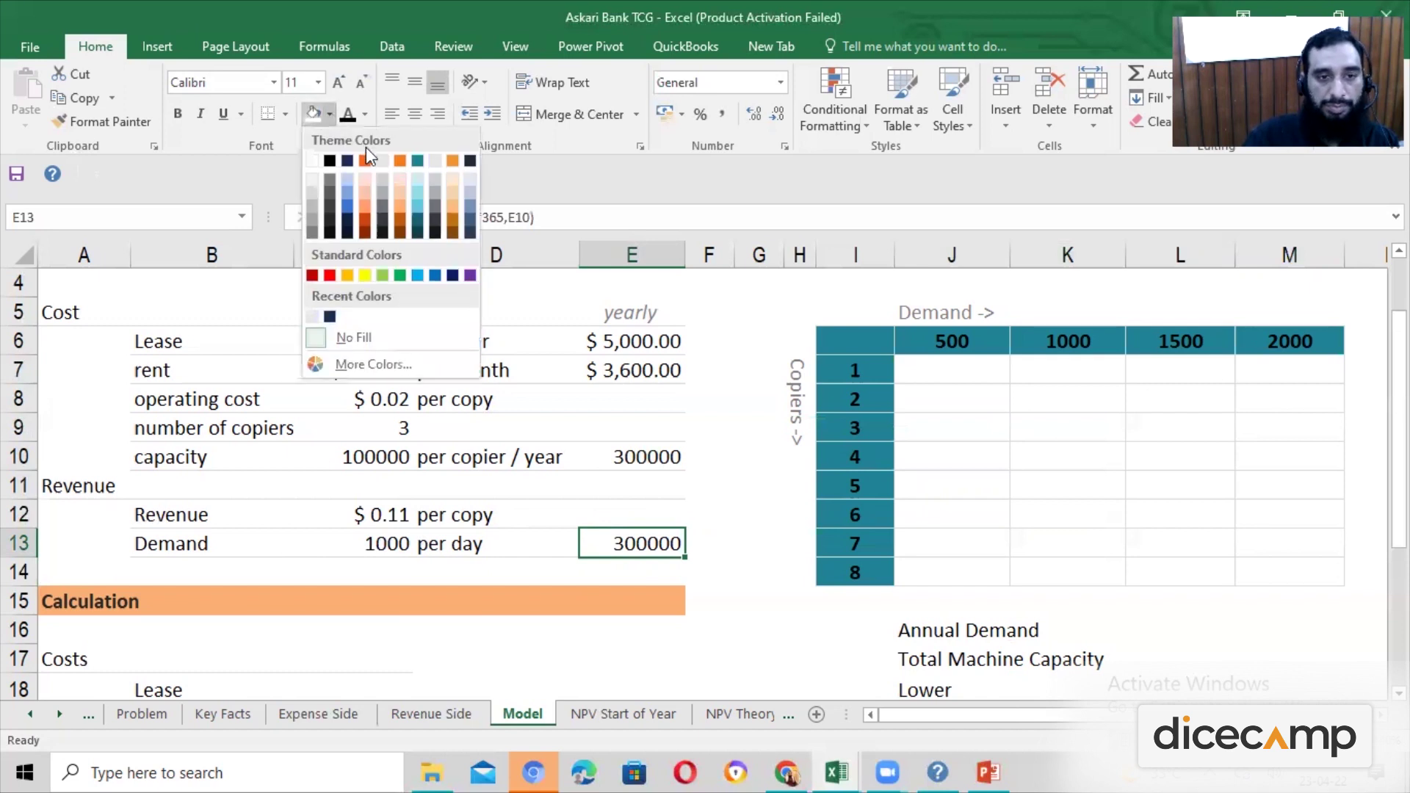
{"action": "left_click", "coordinate": [350, 203]}
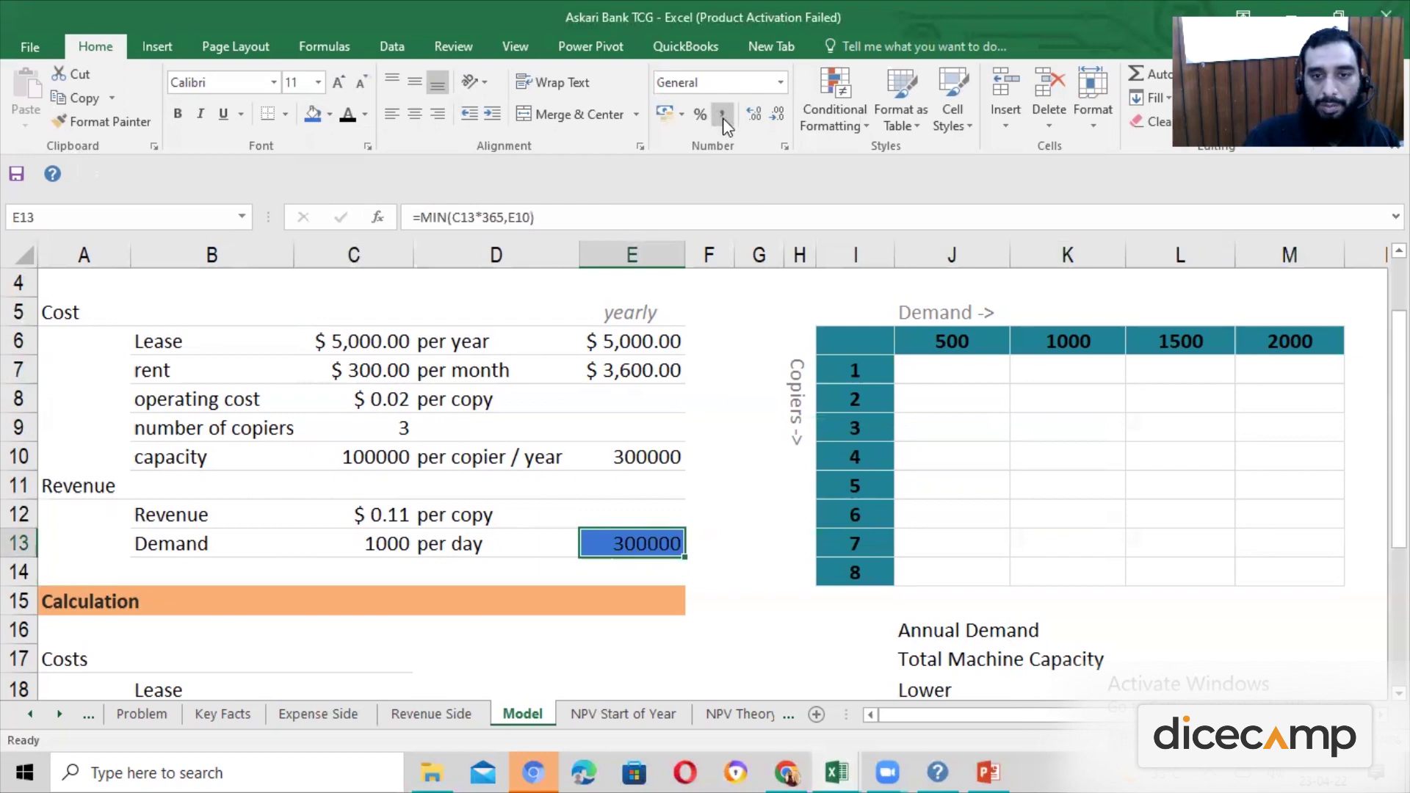
{"action": "left_click", "coordinate": [746, 488]}
Review the Calculation section's cost, revenue and profit rows against the inputs above
{"action": "scroll", "coordinate": [670, 536], "scroll_direction": "down", "scroll_amount": 2}
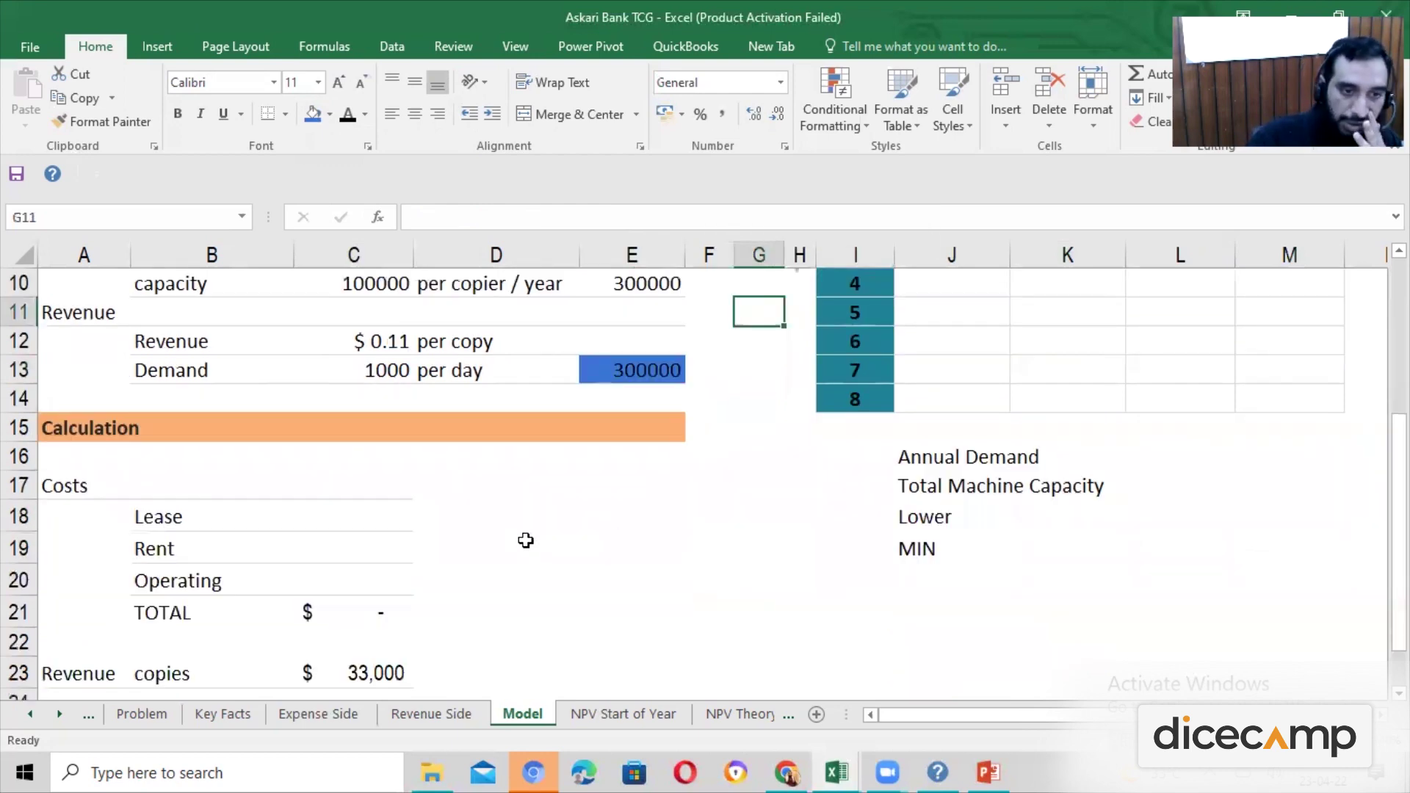
{"action": "scroll", "coordinate": [494, 548], "scroll_direction": "down", "scroll_amount": 2}
{"action": "scroll", "coordinate": [491, 554], "scroll_direction": "up", "scroll_amount": 2}
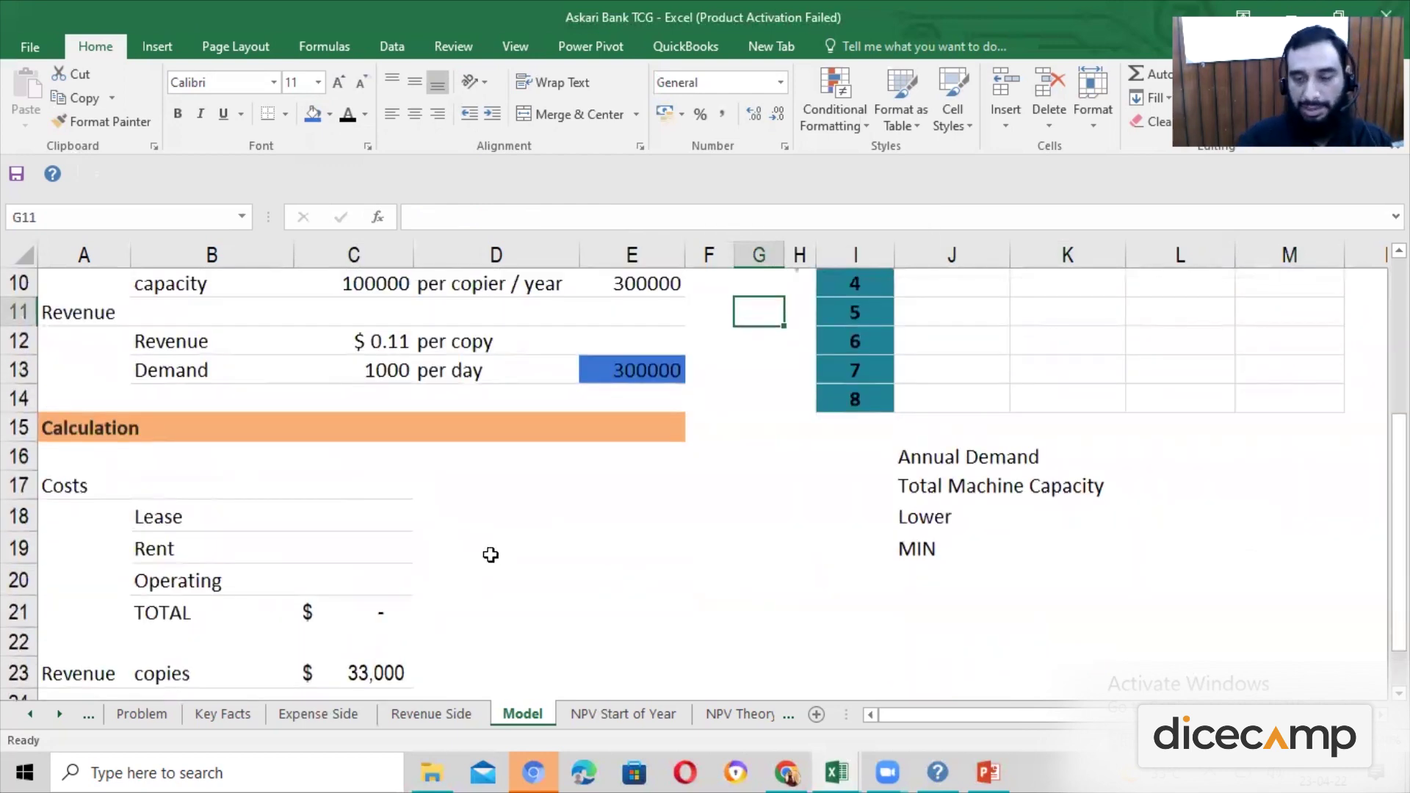
{"action": "scroll", "coordinate": [490, 554], "scroll_direction": "up", "scroll_amount": 3}
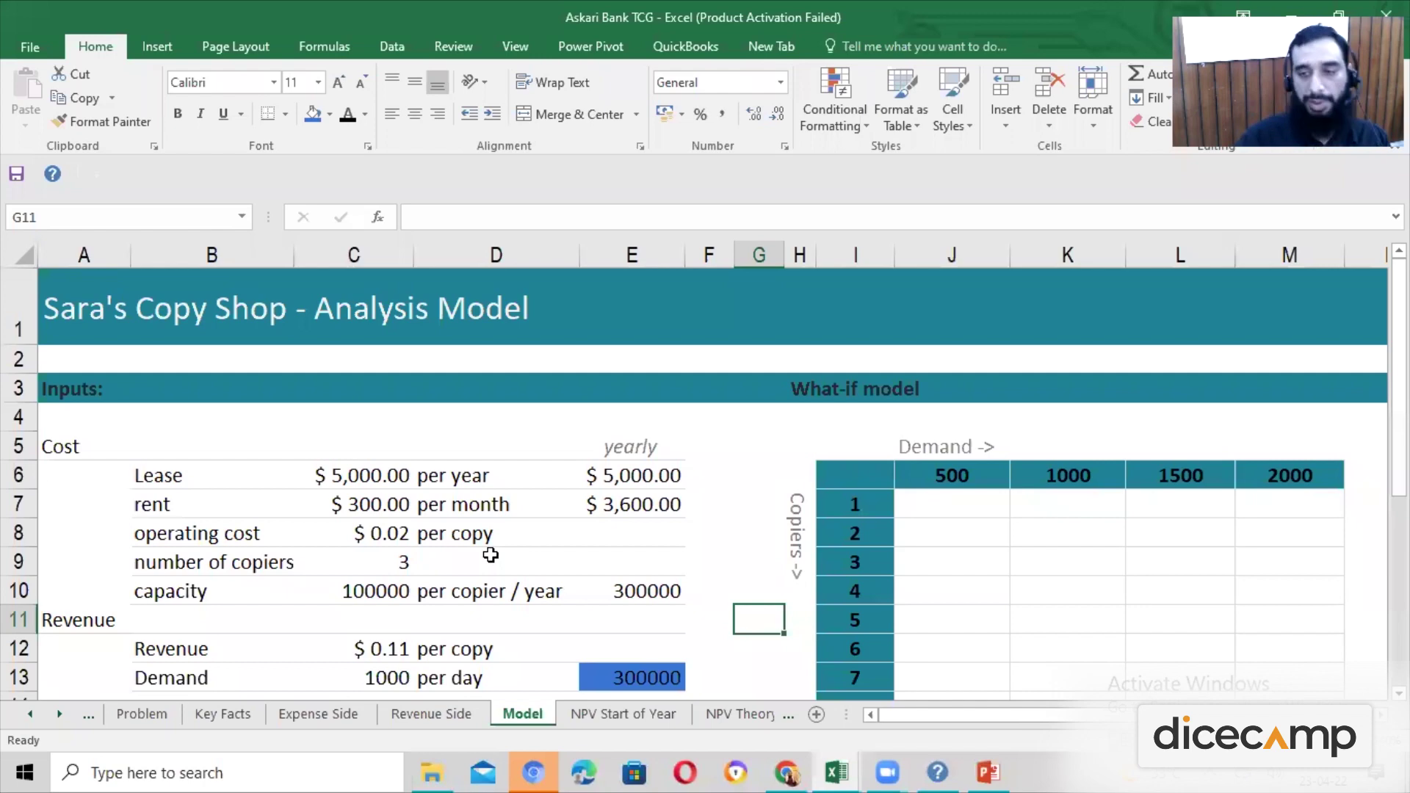
{"action": "scroll", "coordinate": [490, 554], "scroll_direction": "down", "scroll_amount": 4}
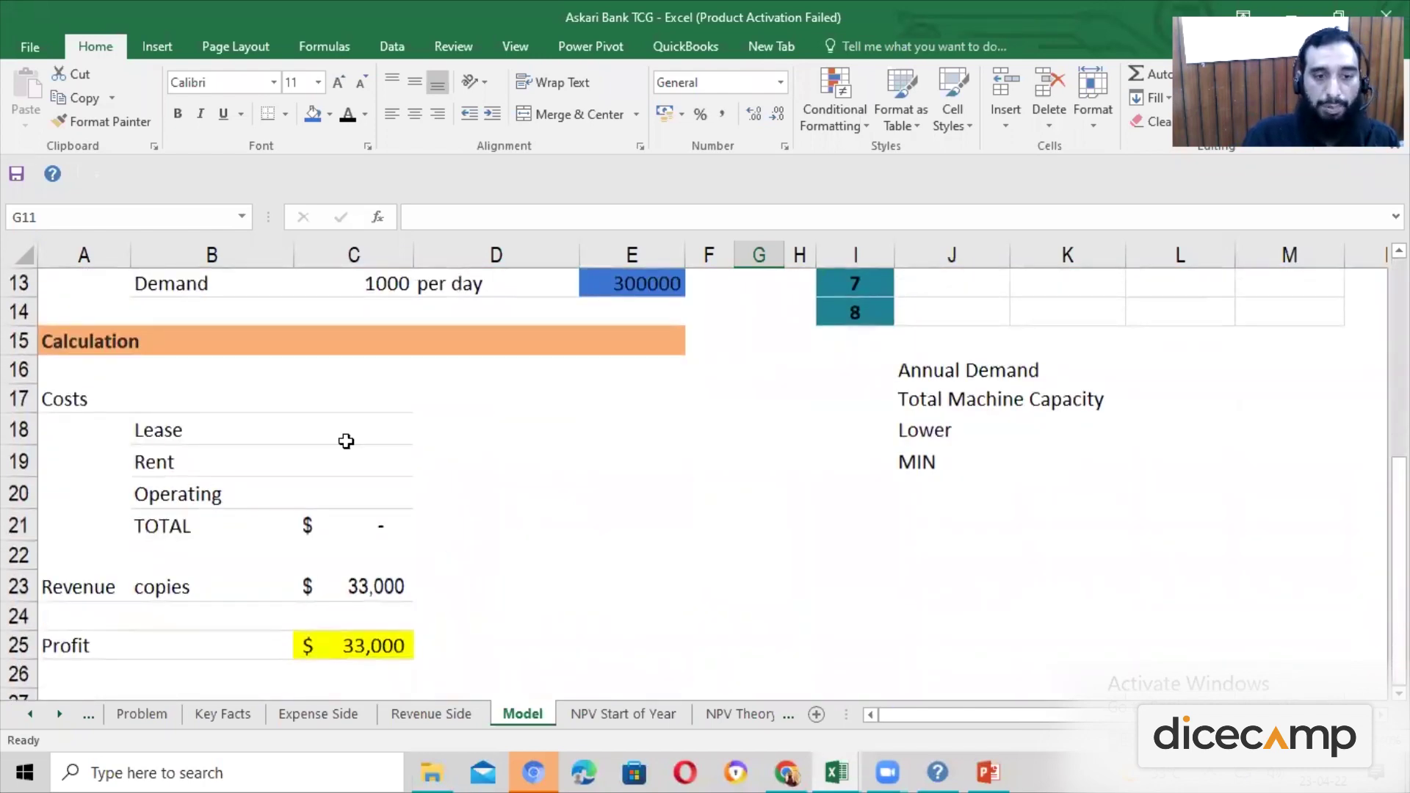
{"action": "left_click", "coordinate": [357, 437]}
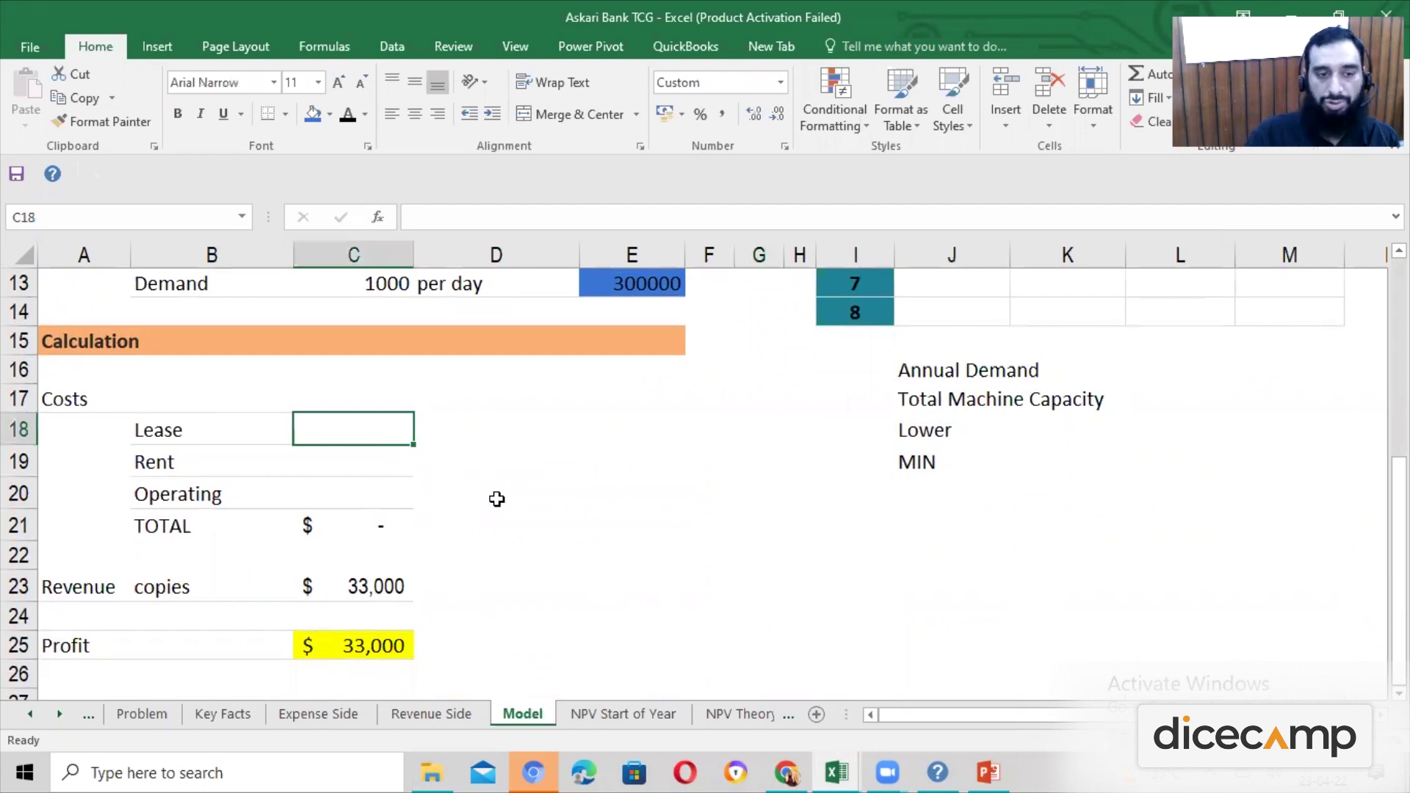
{"action": "key", "text": "Down"}
{"action": "key", "text": "Down"}
{"action": "left_click", "coordinate": [359, 666]}
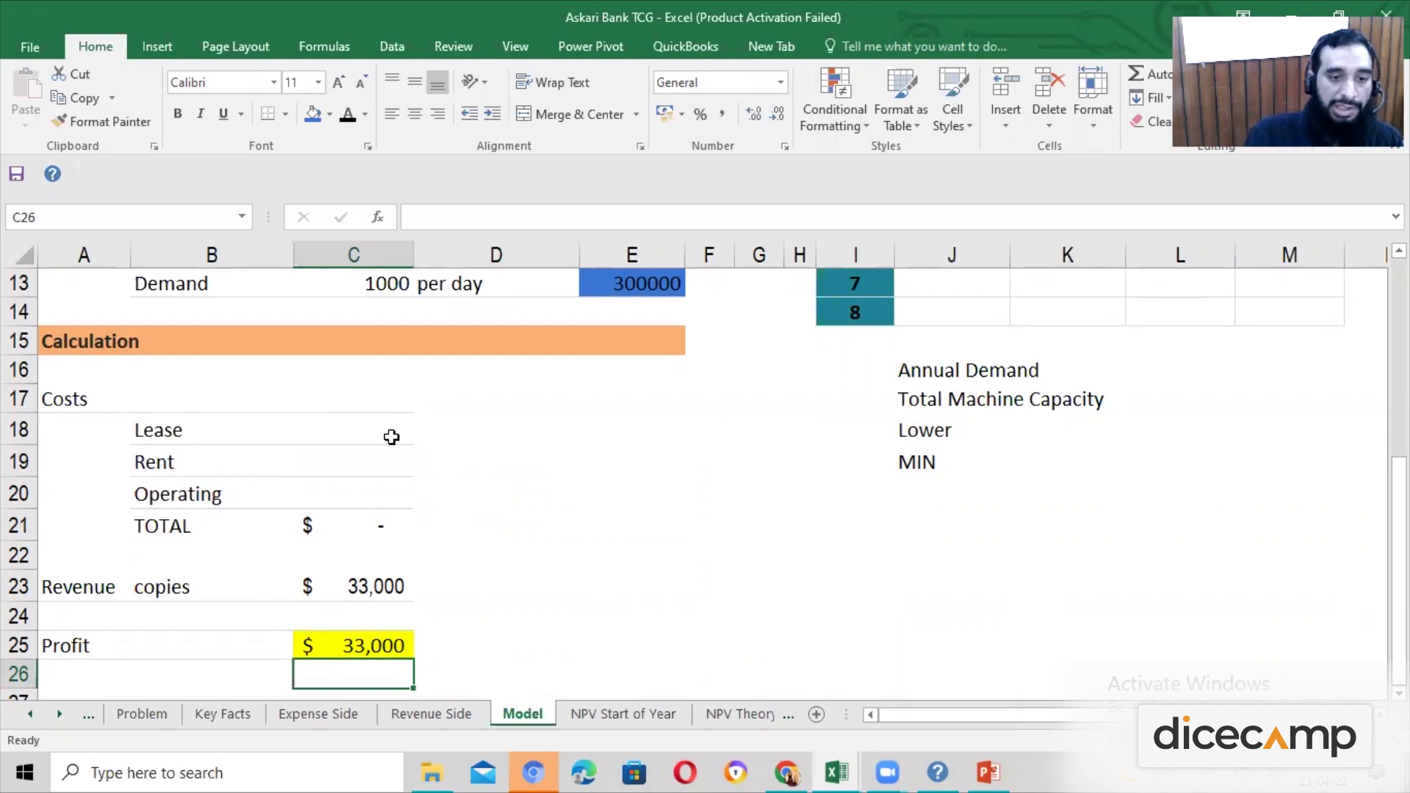
Enter =C6*C9 in C18 to calculate the Lease cost from the yearly lease and number of copiers
{"action": "left_click", "coordinate": [394, 434]}
{"action": "type", "text": "="}
{"action": "scroll", "coordinate": [500, 463], "scroll_direction": "up", "scroll_amount": 4}
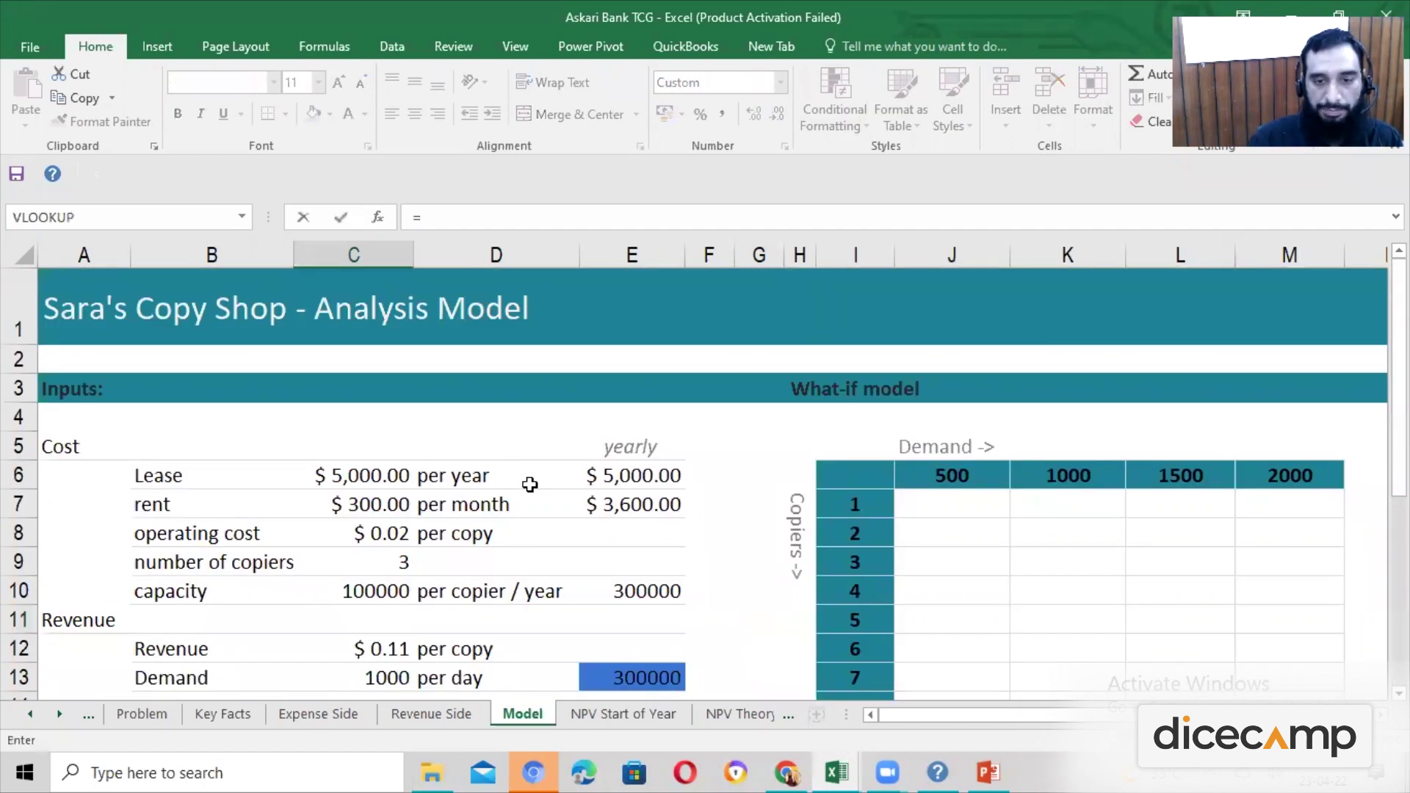
{"action": "scroll", "coordinate": [532, 484], "scroll_direction": "down", "scroll_amount": 3}
{"action": "scroll", "coordinate": [531, 485], "scroll_direction": "up", "scroll_amount": 3}
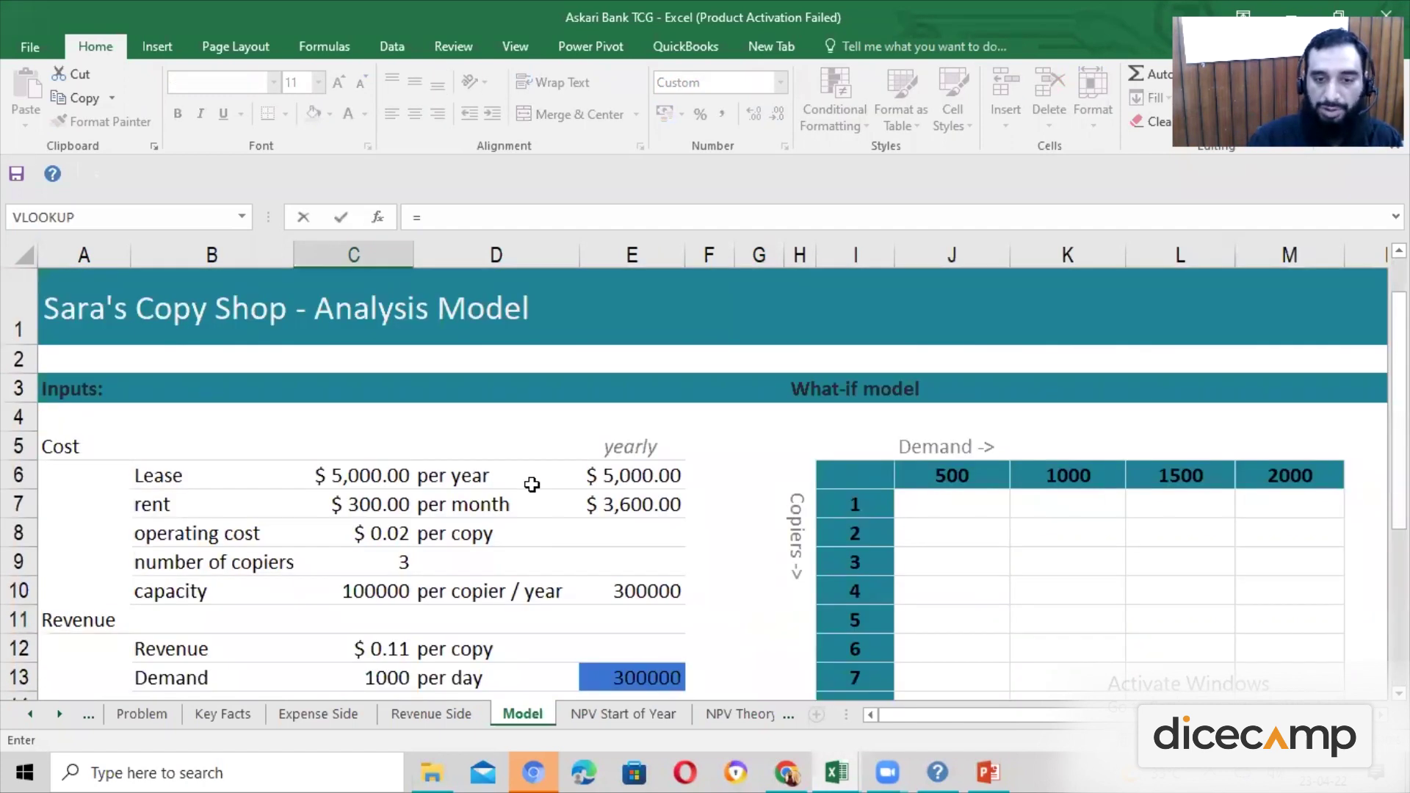
{"action": "left_click", "coordinate": [374, 479]}
{"action": "type", "text": "*"}
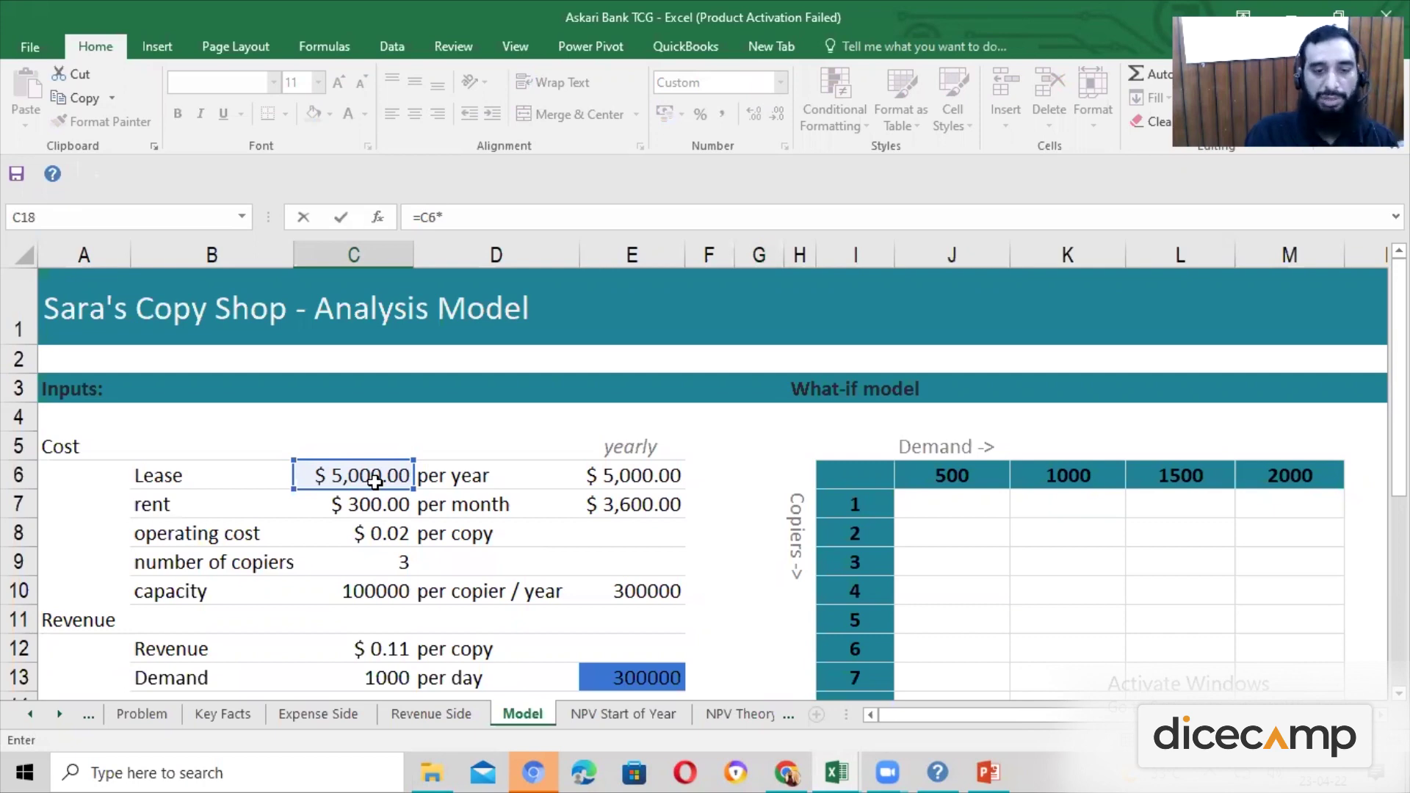
{"action": "scroll", "coordinate": [374, 481], "scroll_direction": "down", "scroll_amount": 2}
{"action": "left_click", "coordinate": [376, 345]}
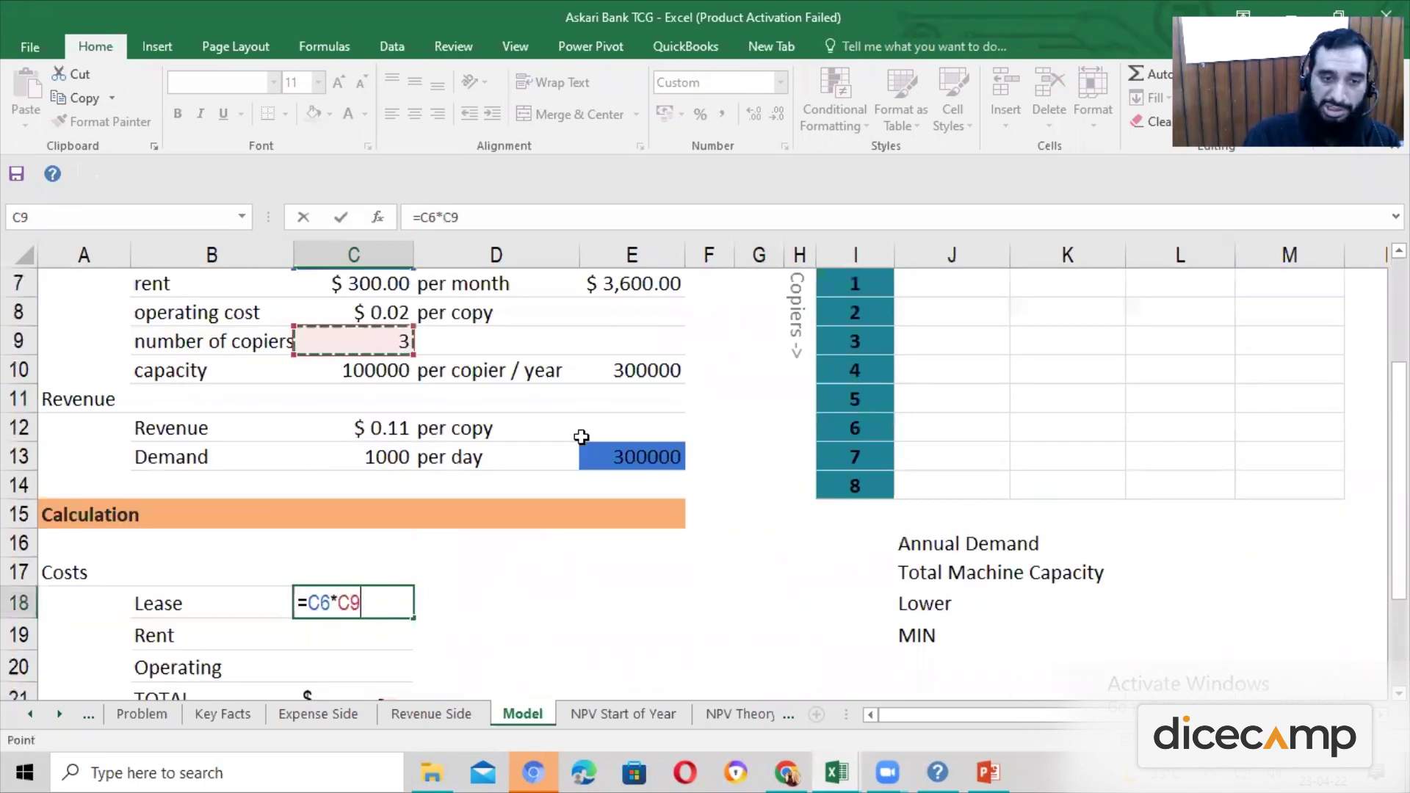
{"action": "scroll", "coordinate": [580, 437], "scroll_direction": "up", "scroll_amount": 1}
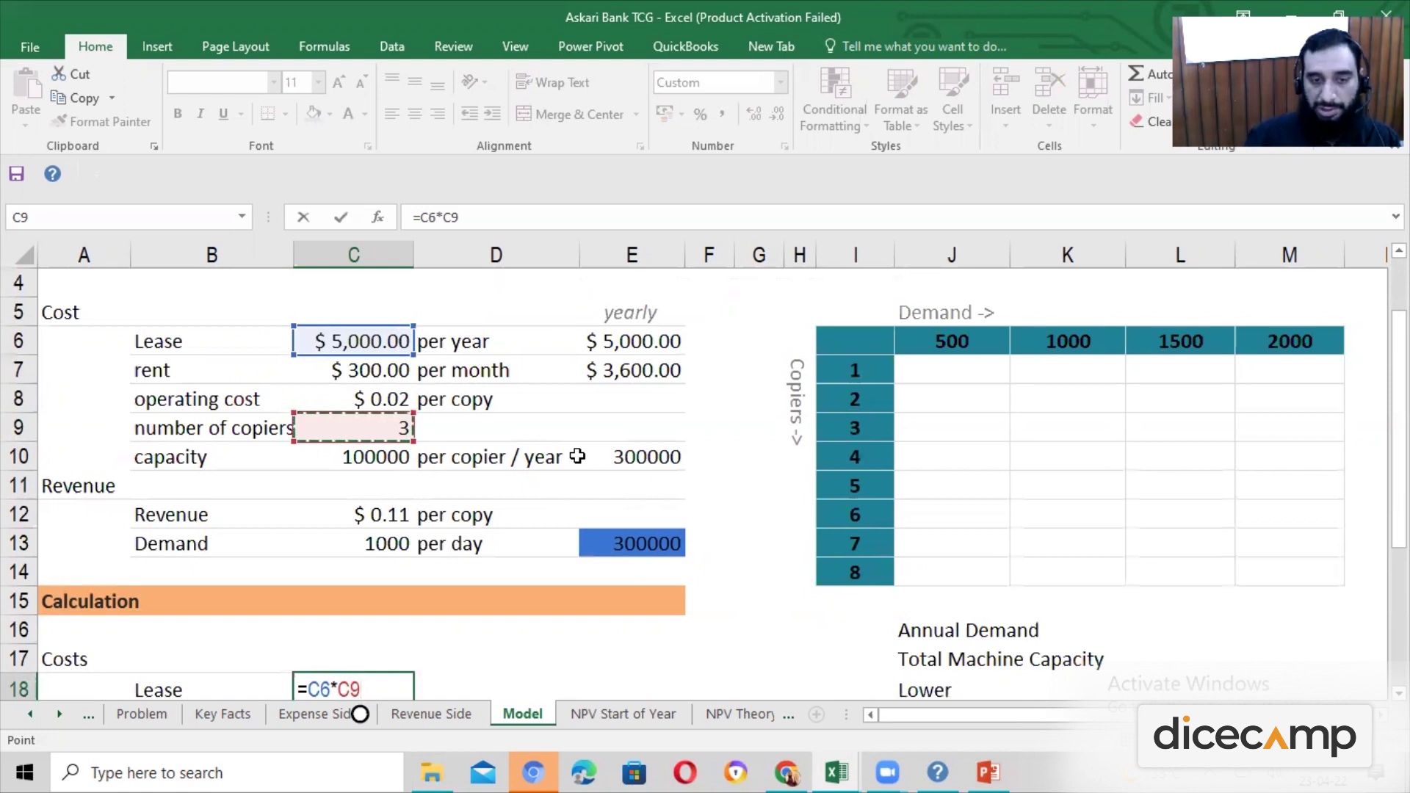
{"action": "key", "text": "Return"}
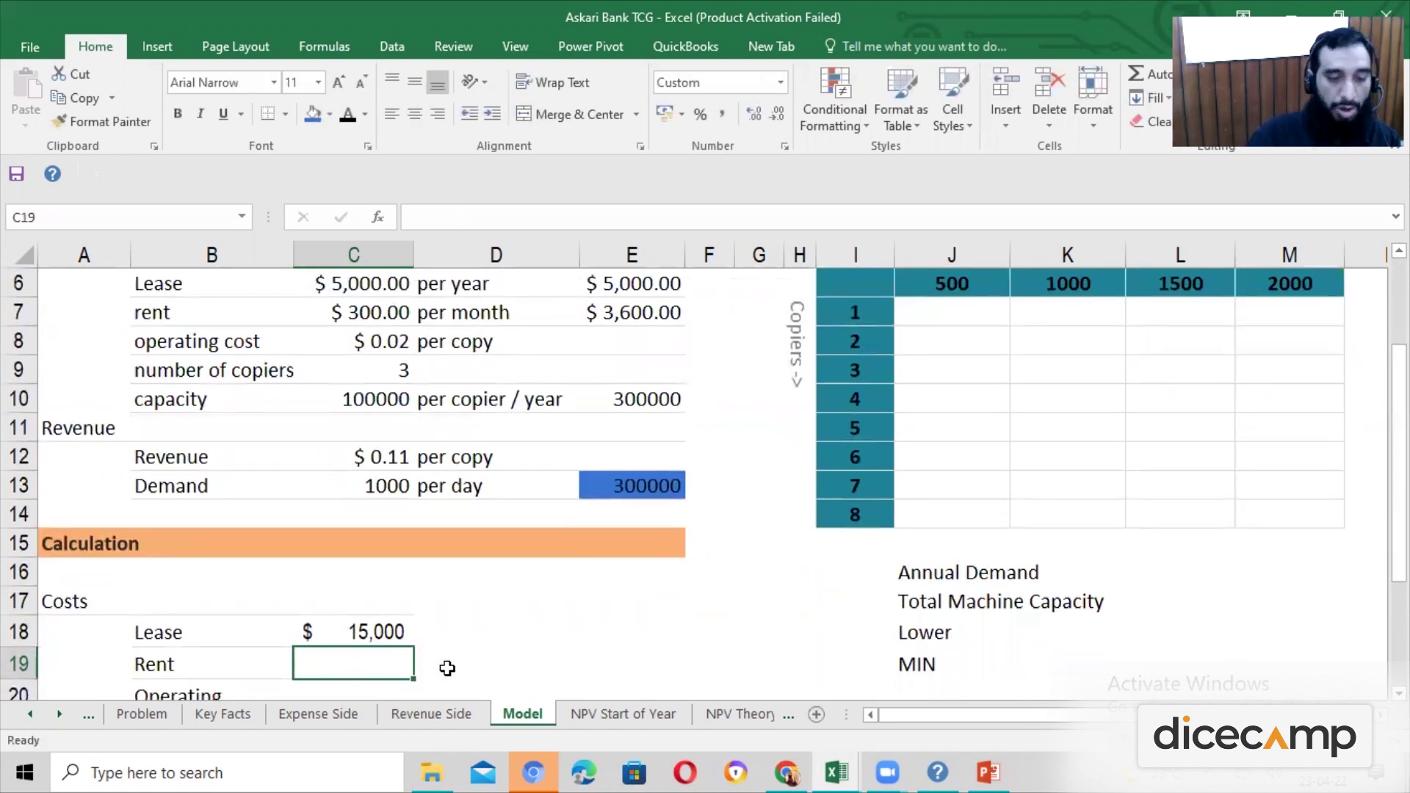
Link the Rent cost in C19 to the yearly rent with =E7
{"action": "type", "text": "="}
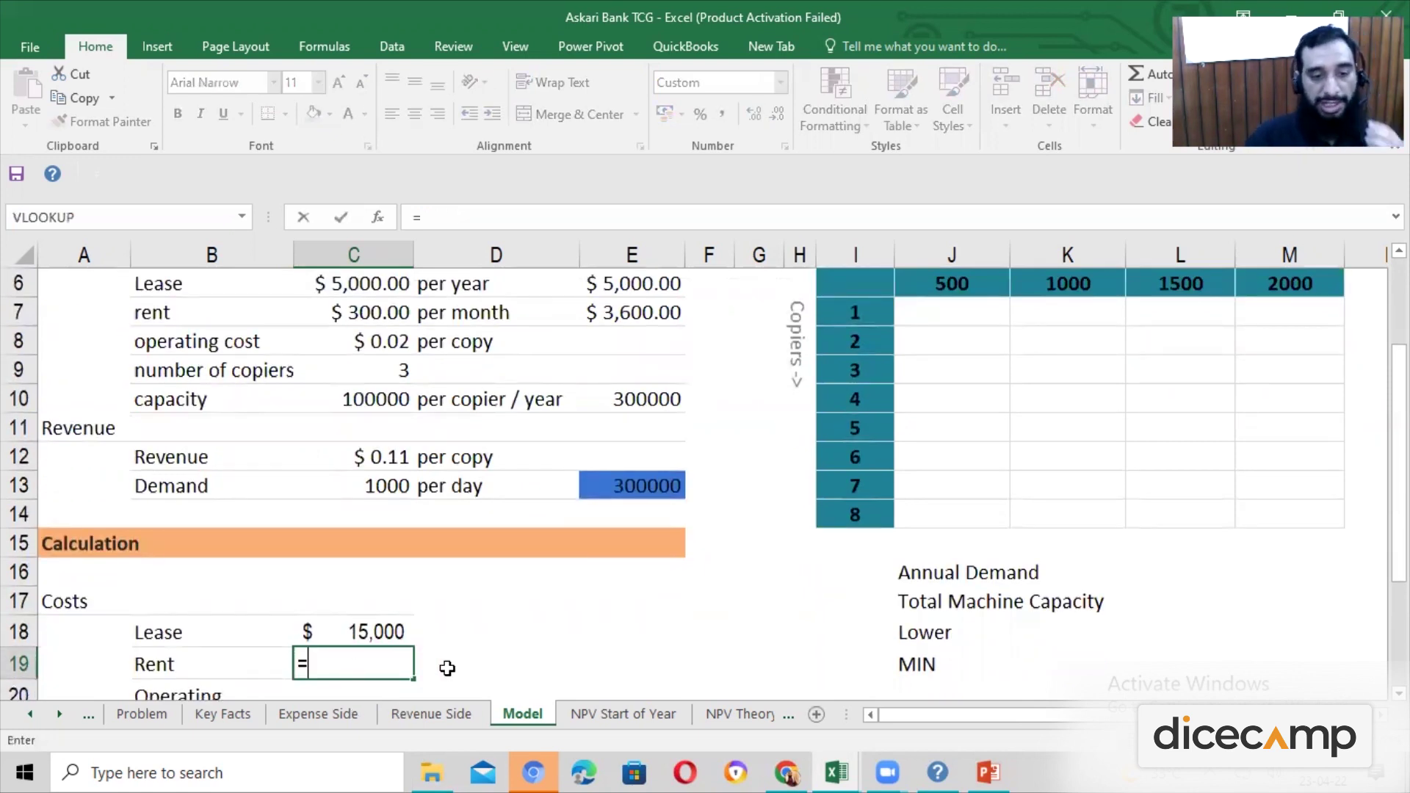
{"action": "left_click", "coordinate": [644, 312]}
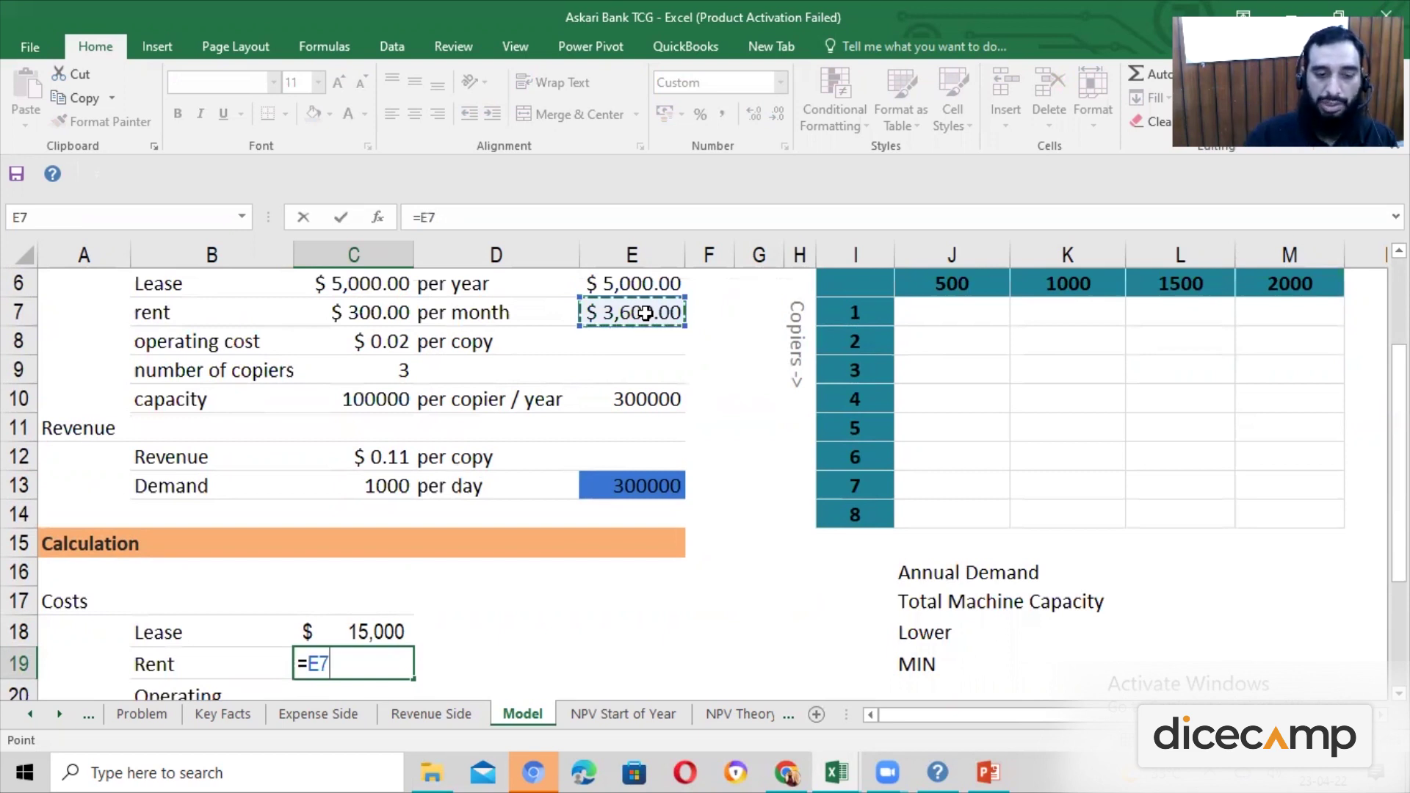
{"action": "key", "text": "Return"}
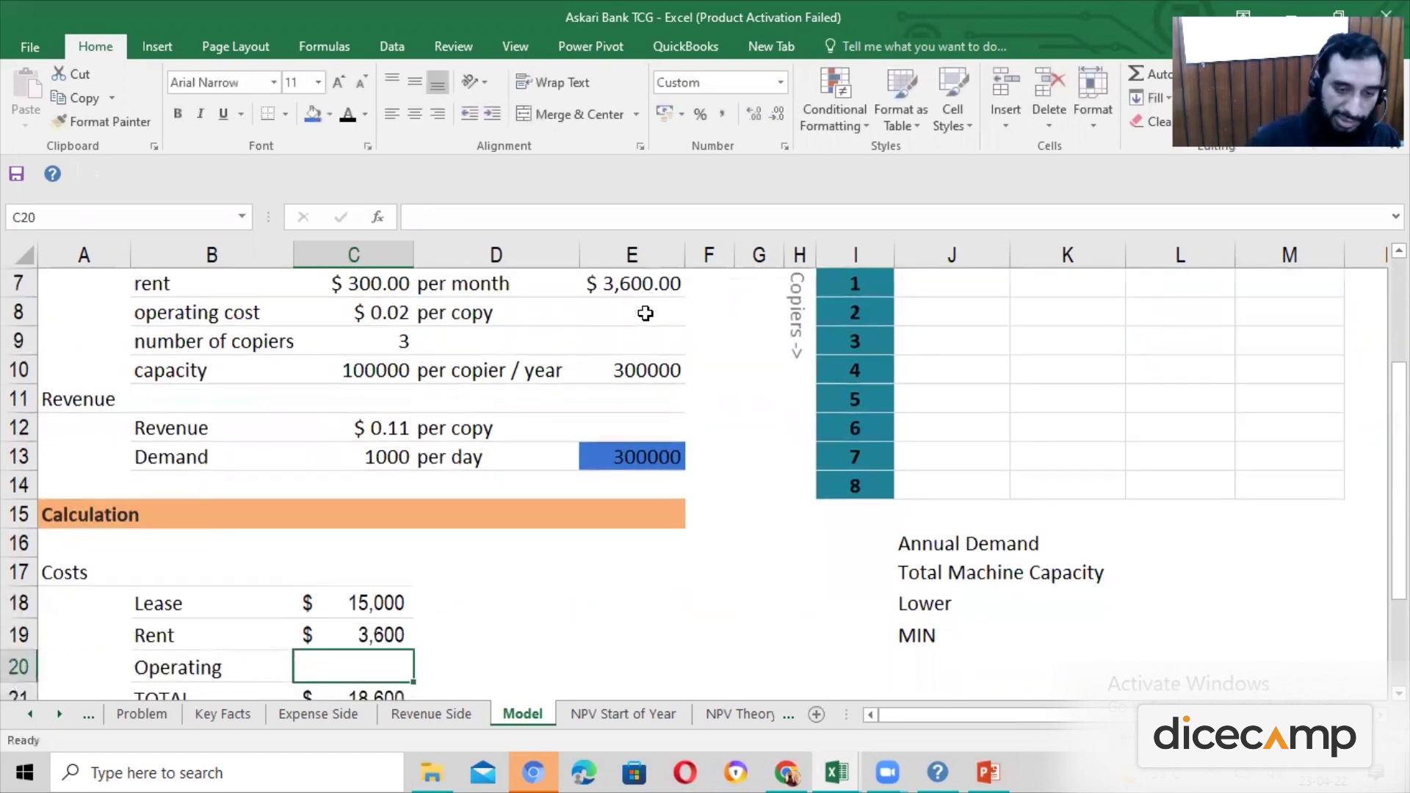
Enter =C8*E13 in C20 to calculate the Operating cost from the cost per copy and yearly copies
{"action": "type", "text": "="}
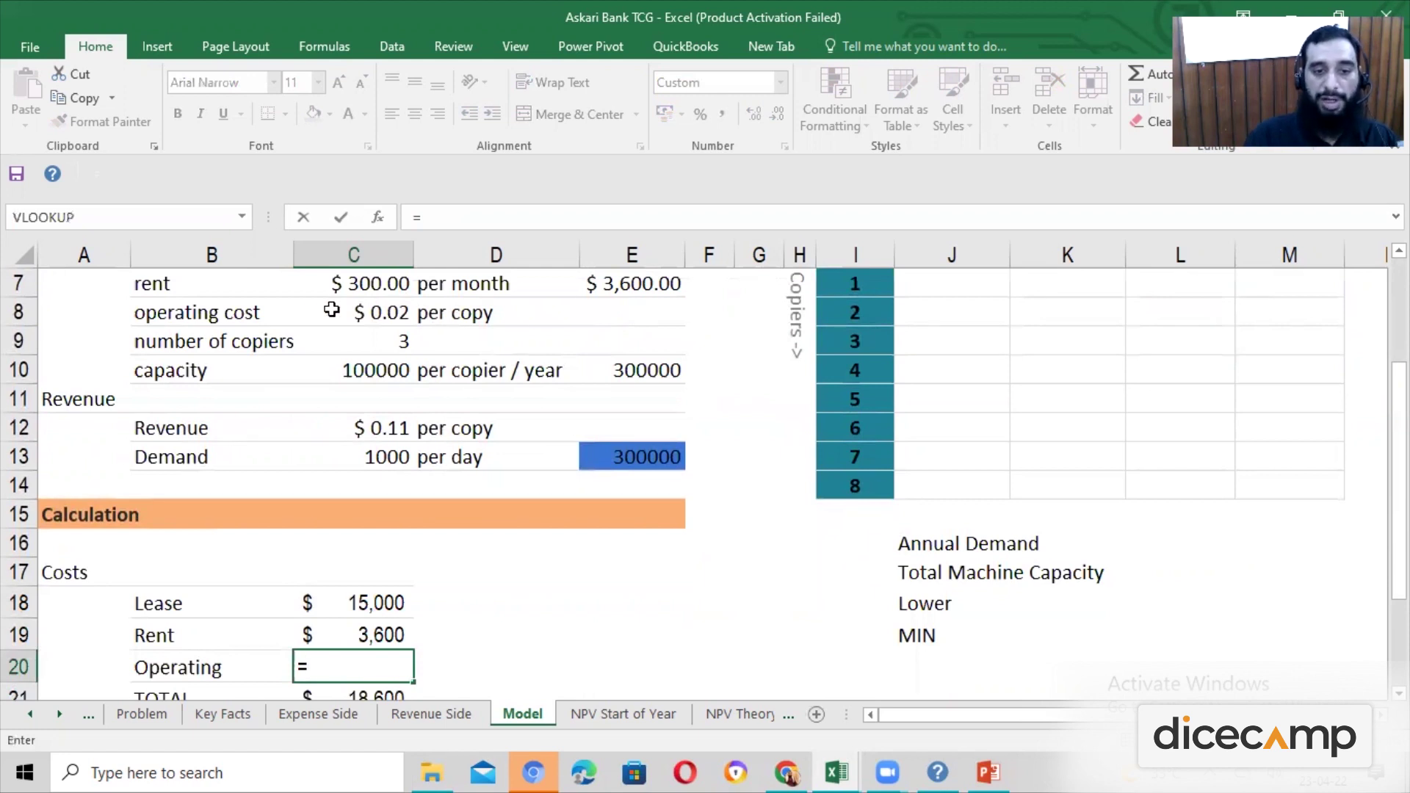
{"action": "left_click", "coordinate": [349, 322]}
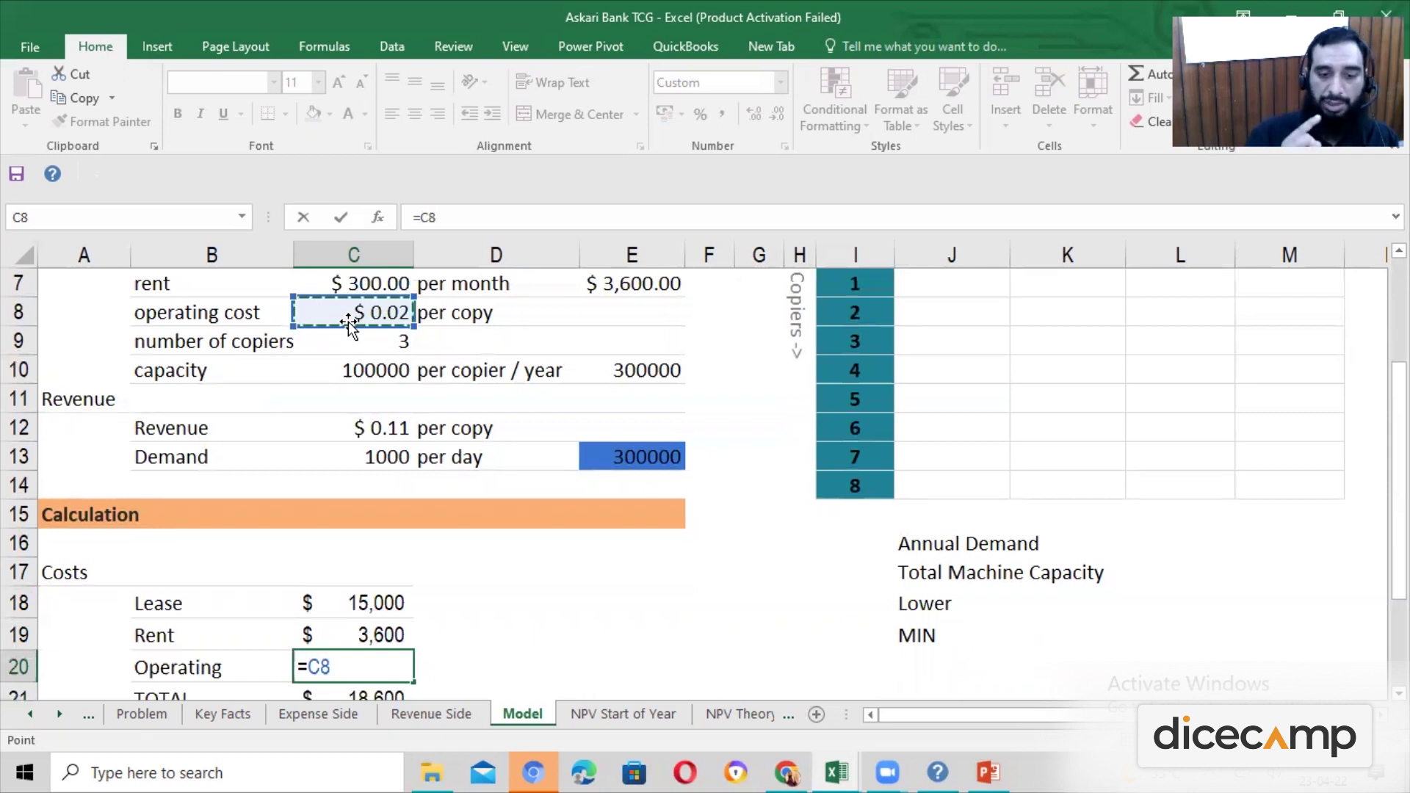
{"action": "type", "text": "*"}
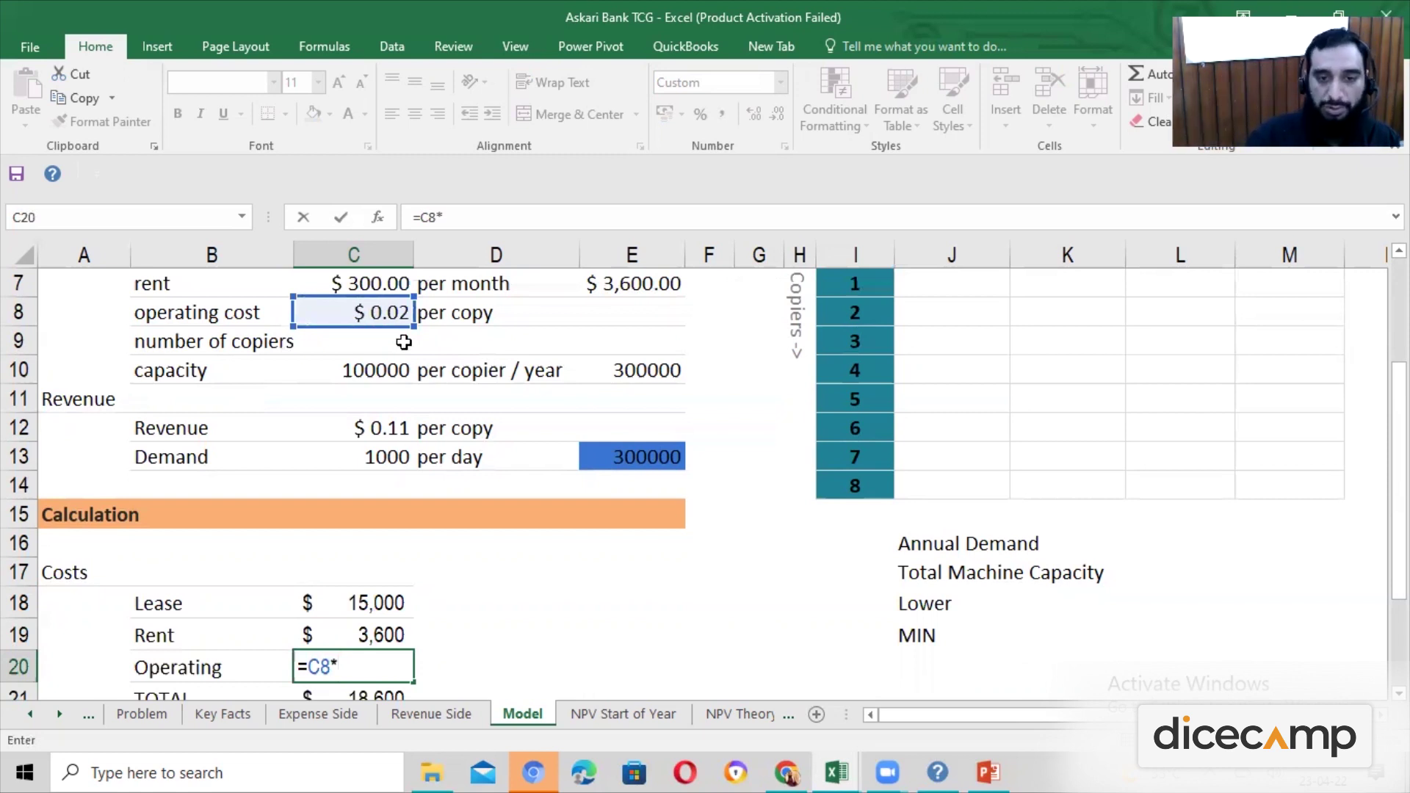
{"action": "left_click", "coordinate": [618, 456]}
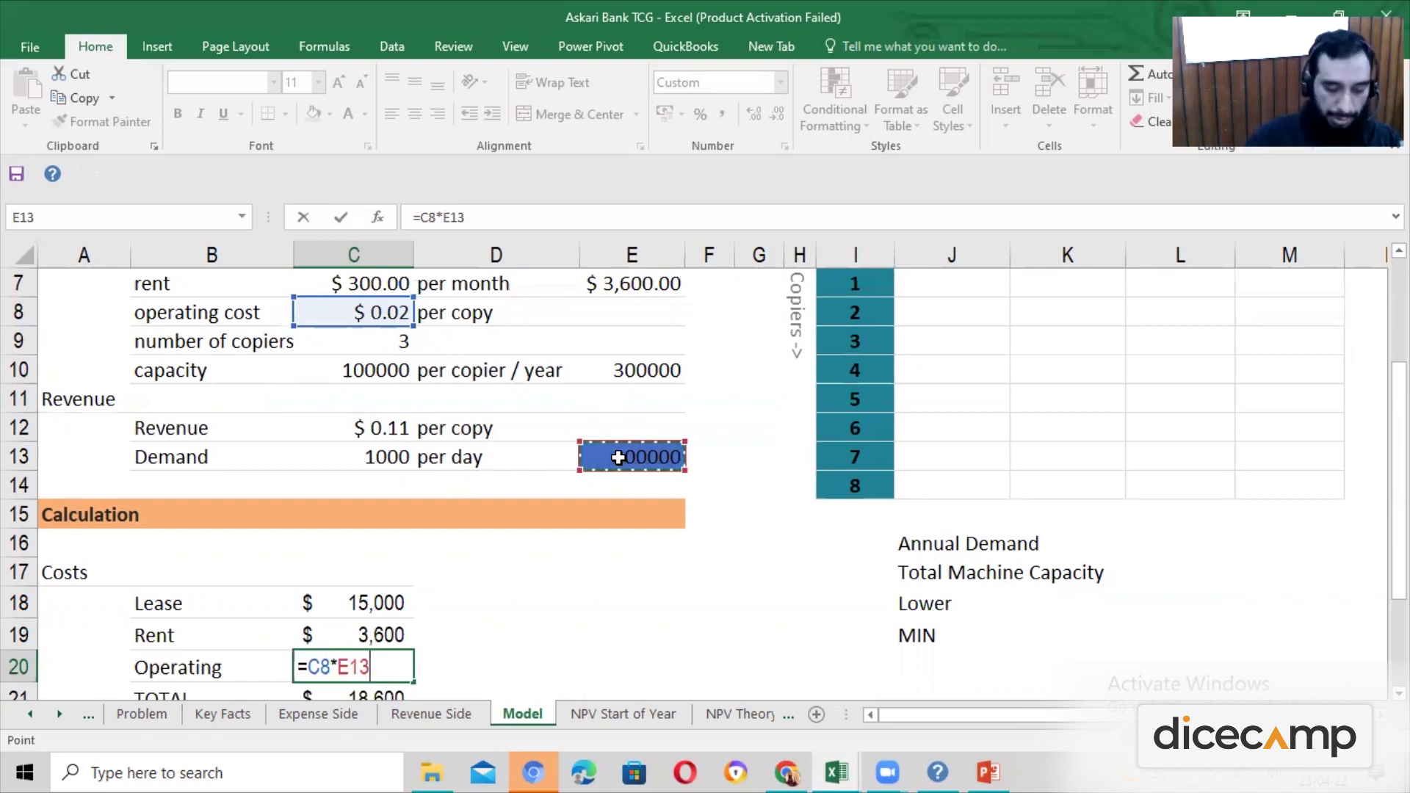
{"action": "key", "text": "Return"}
Inspect the formula behind the TOTAL cost in C21 without changing it
{"action": "key", "text": "Return"}
{"action": "key", "text": "Up"}
{"action": "key", "text": "F2"}
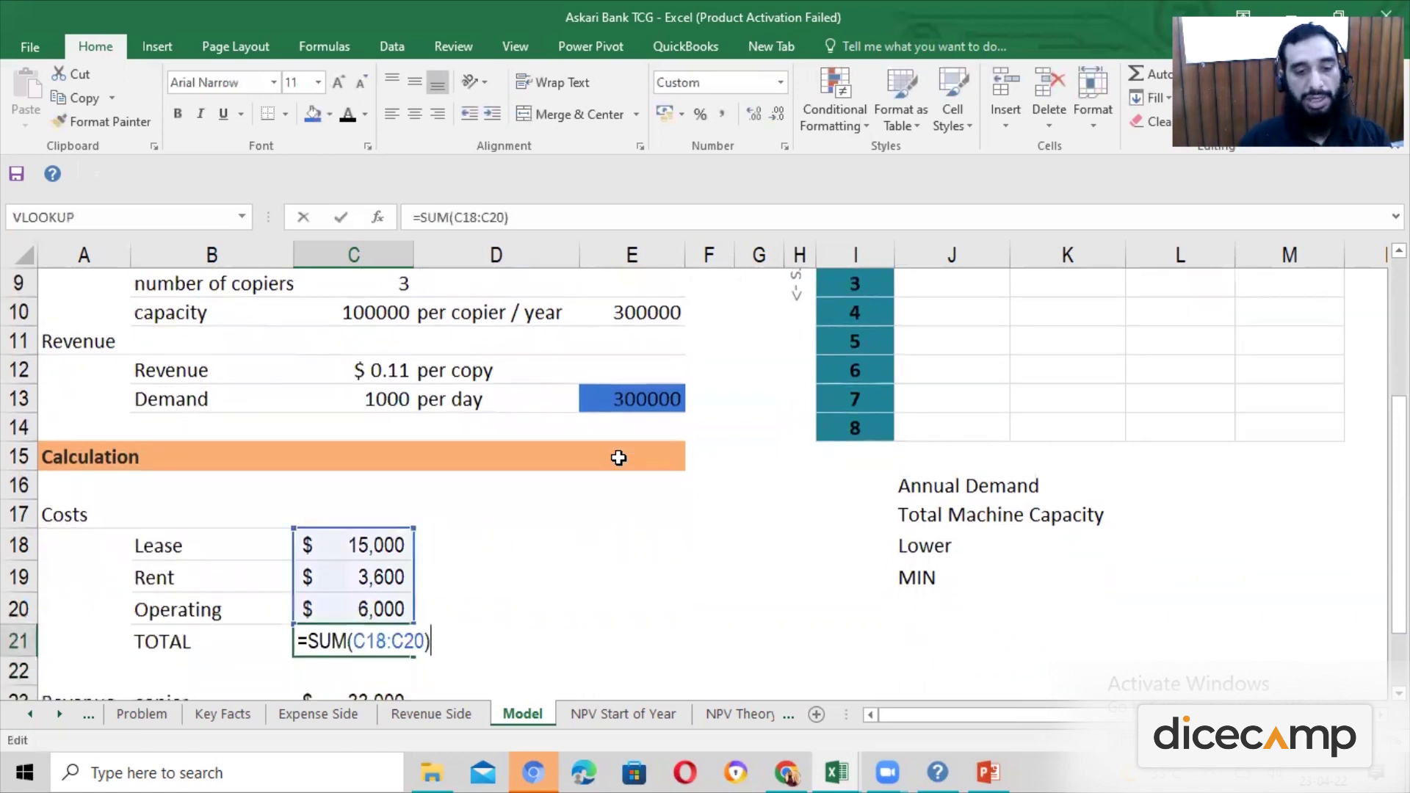
{"action": "key", "text": "Escape"}
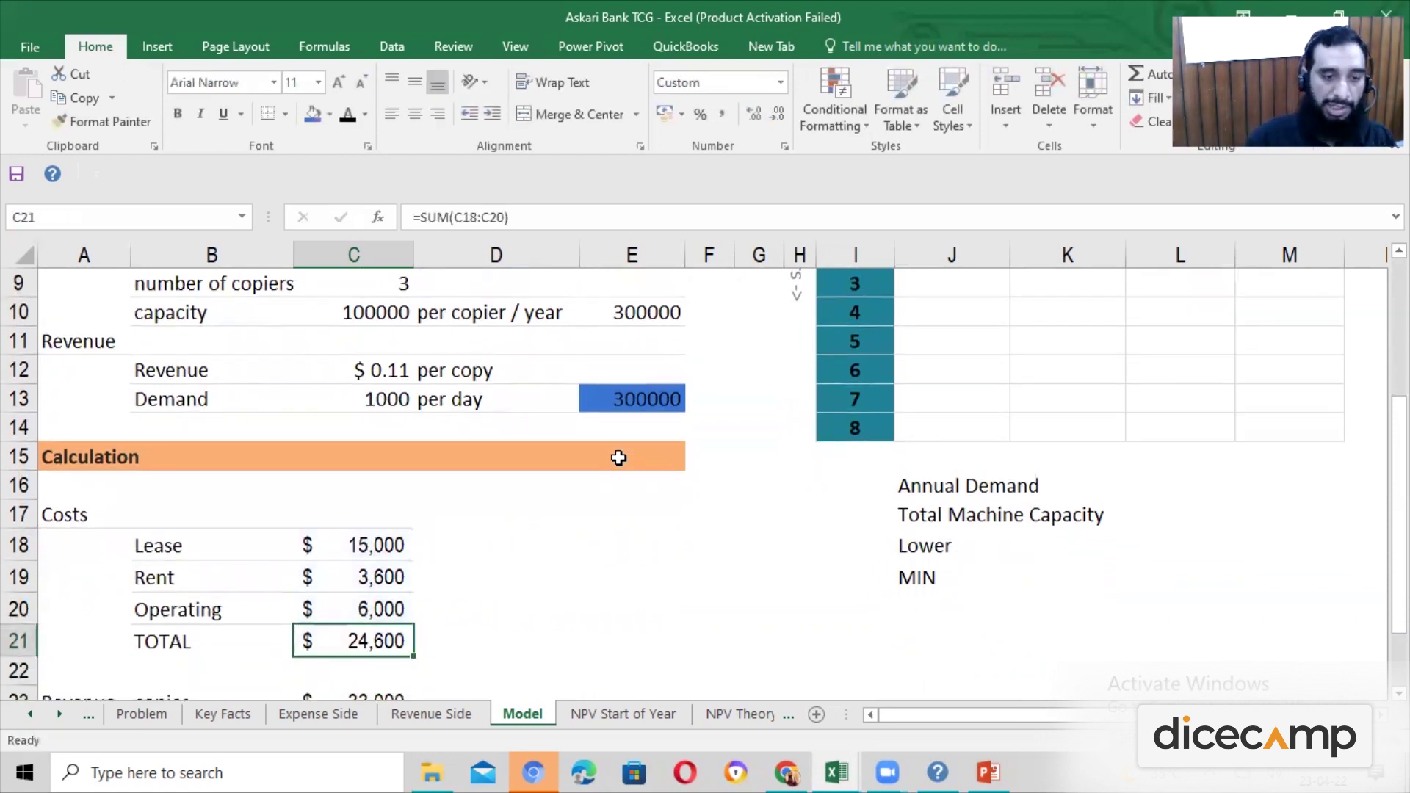
Enter =C18+C19+C20 in C21 to add the lease, rent and operating costs into the TOTAL cost
{"action": "key", "text": "Up"}
{"action": "key", "text": "Up"}
{"action": "key", "text": "Down"}
{"action": "key", "text": "Down"}
{"action": "key", "text": "Down"}
{"action": "key", "text": "Up"}
{"action": "type", "text": "="}
{"action": "key", "text": "Up"}
{"action": "key", "text": "Up"}
{"action": "key", "text": "Up"}
{"action": "type", "text": "+"}
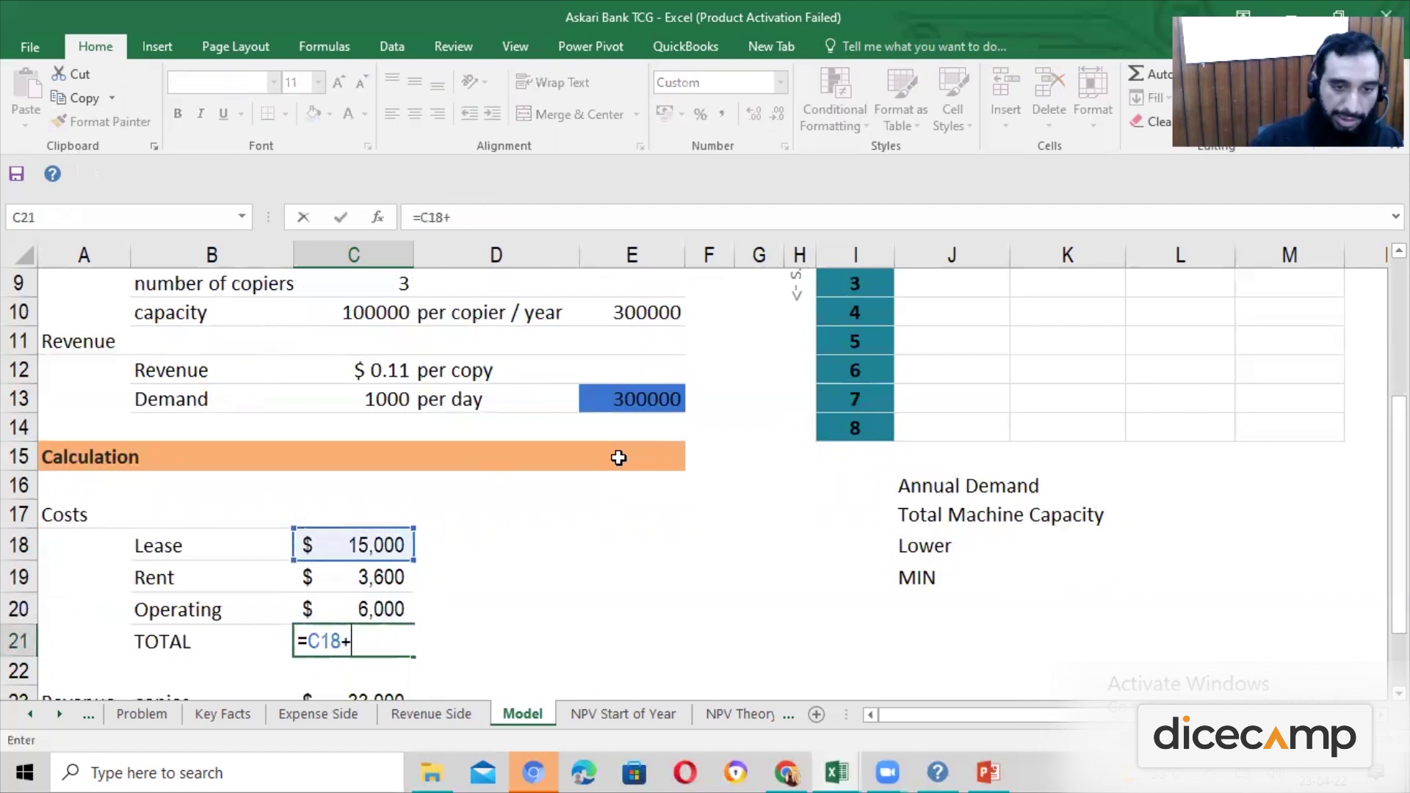
{"action": "key", "text": "Up"}
{"action": "key", "text": "Up"}
{"action": "type", "text": "+"}
{"action": "key", "text": "Up"}
{"action": "key", "text": "Return"}
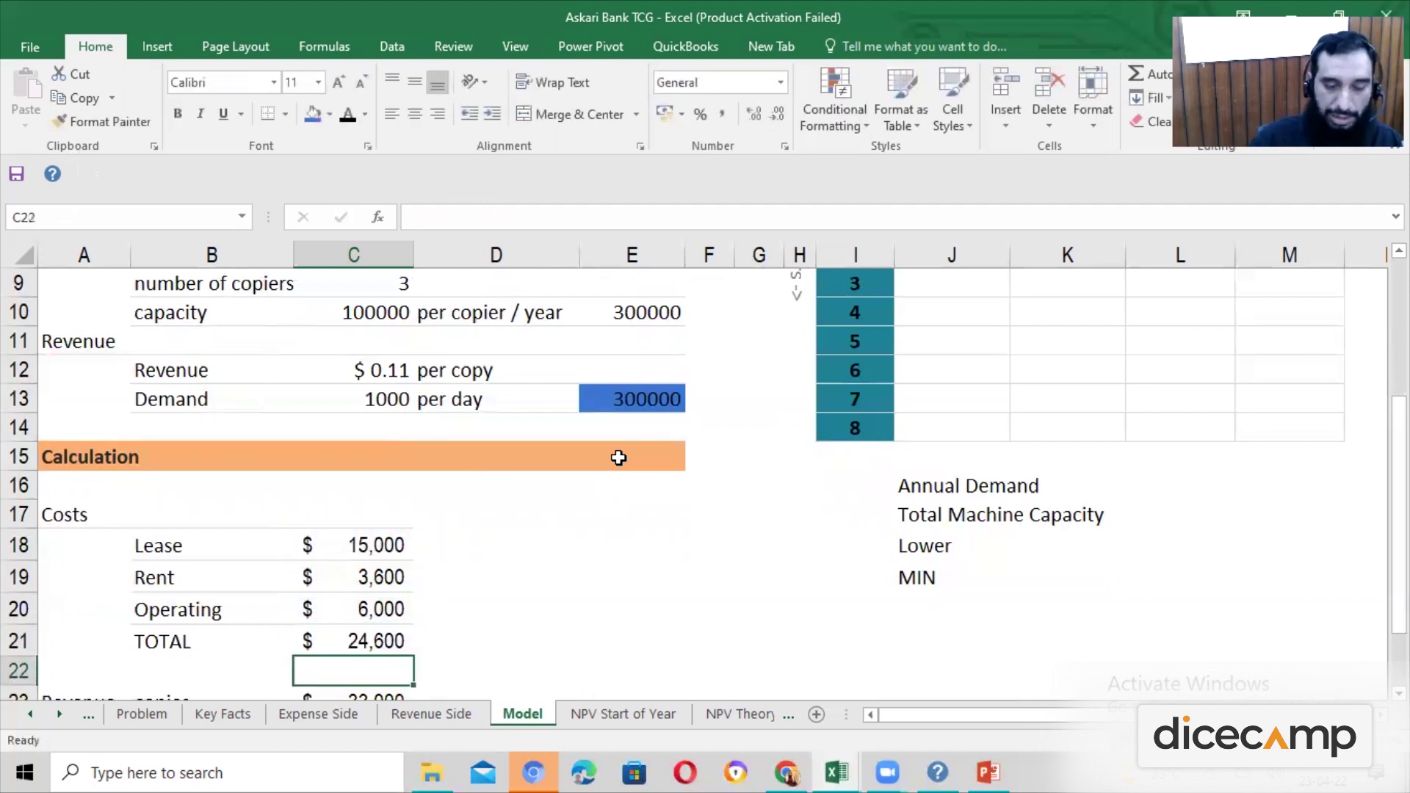
Inspect the formula behind the copies Revenue in C23 and the cells it references
{"action": "key", "text": "Down"}
{"action": "key", "text": "Down"}
{"action": "key", "text": "Down"}
{"action": "key", "text": "Up"}
{"action": "key", "text": "Up"}
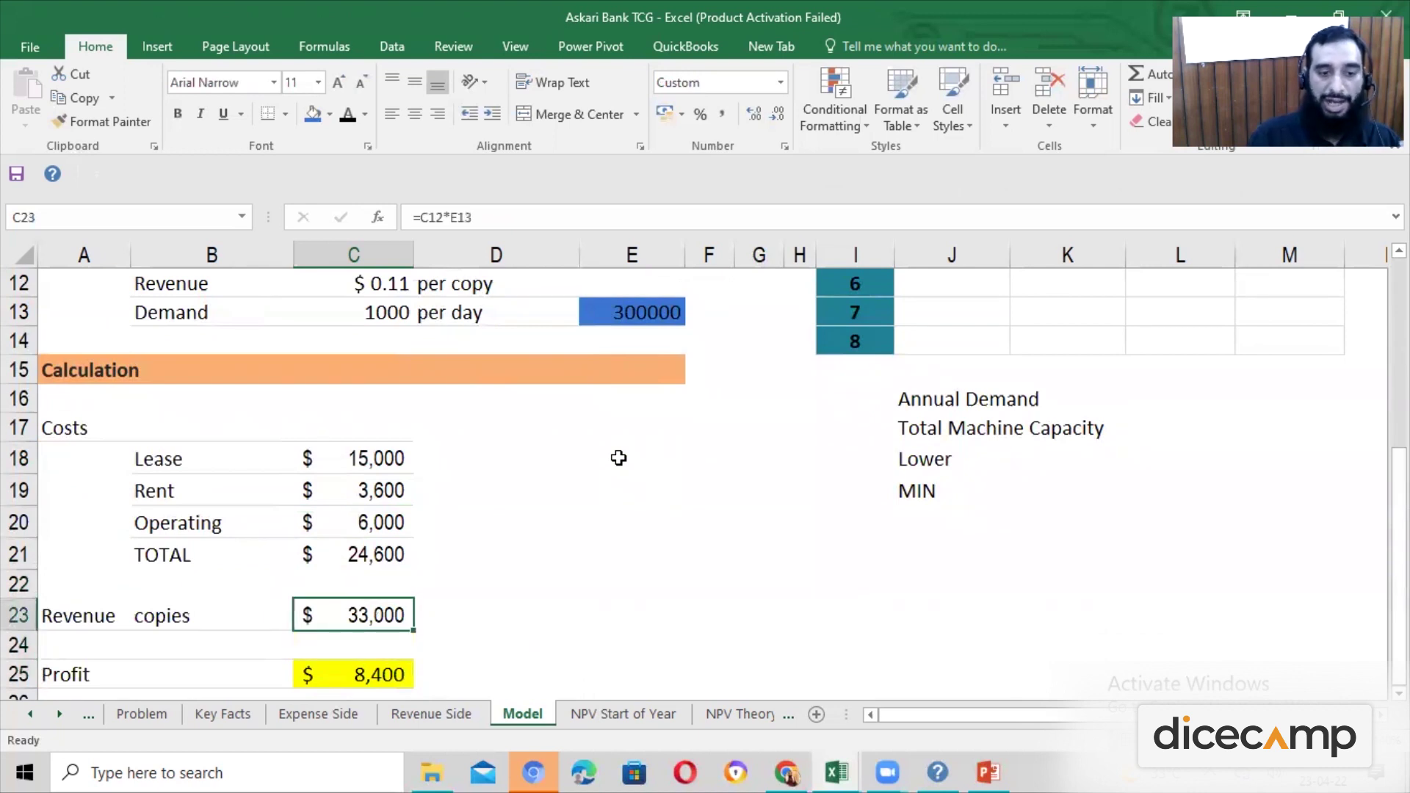
{"action": "key", "text": "Delete"}
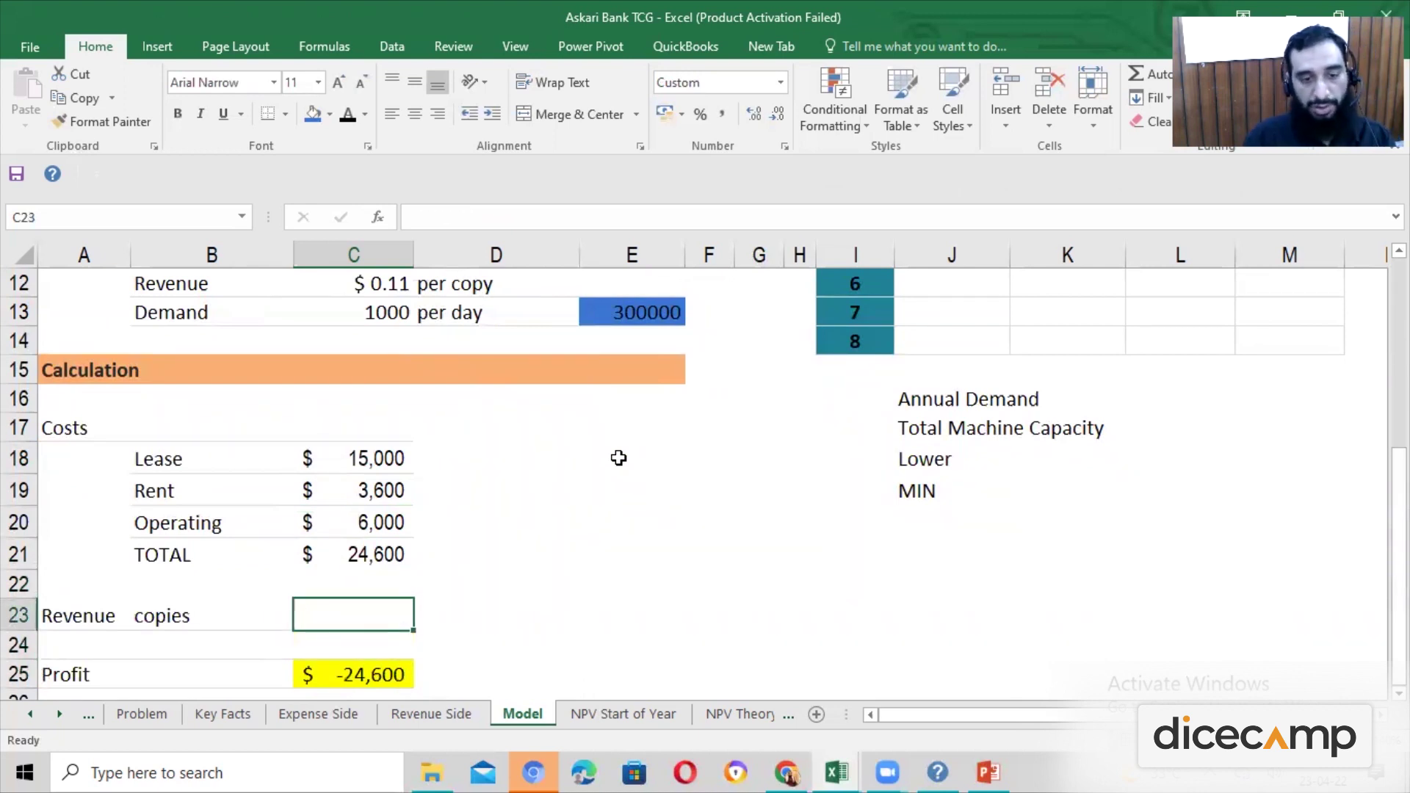
{"action": "key", "text": "ctrl+z"}
{"action": "key", "text": "ctrl+c"}
{"action": "key", "text": "F2"}
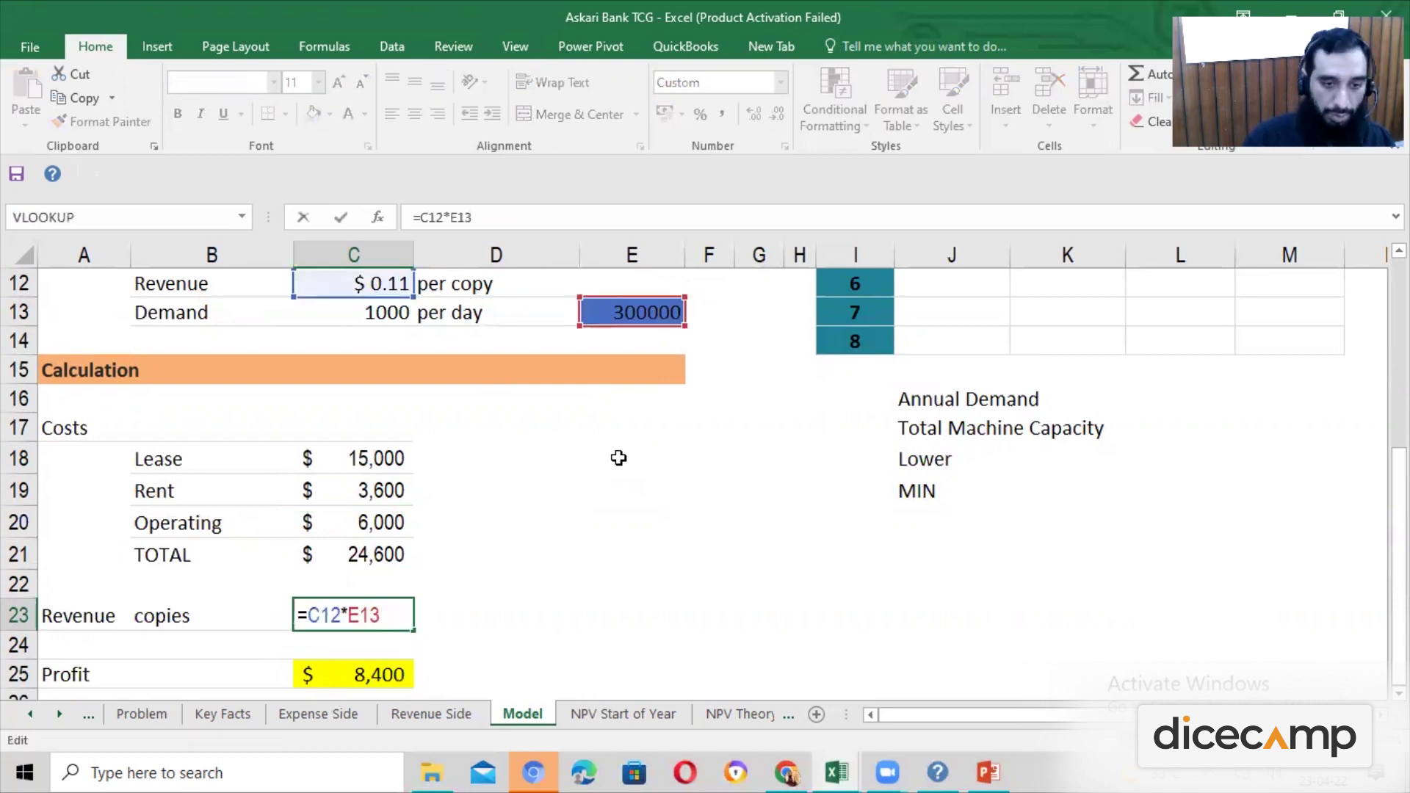
{"action": "key", "text": "Escape"}
Replace the Revenue formula in C23 with =C12*E13, multiplying the revenue per copy by the yearly demand
{"action": "key", "text": "Delete"}
{"action": "type", "text": "="}
{"action": "key", "text": "Up"}
{"action": "key", "text": "Up"}
{"action": "key", "text": "Up"}
{"action": "key", "text": "Up"}
{"action": "key", "text": "Up"}
{"action": "key", "text": "Up"}
{"action": "key", "text": "Up"}
{"action": "key", "text": "Up"}
{"action": "key", "text": "Up"}
{"action": "key", "text": "Up"}
{"action": "key", "text": "Up"}
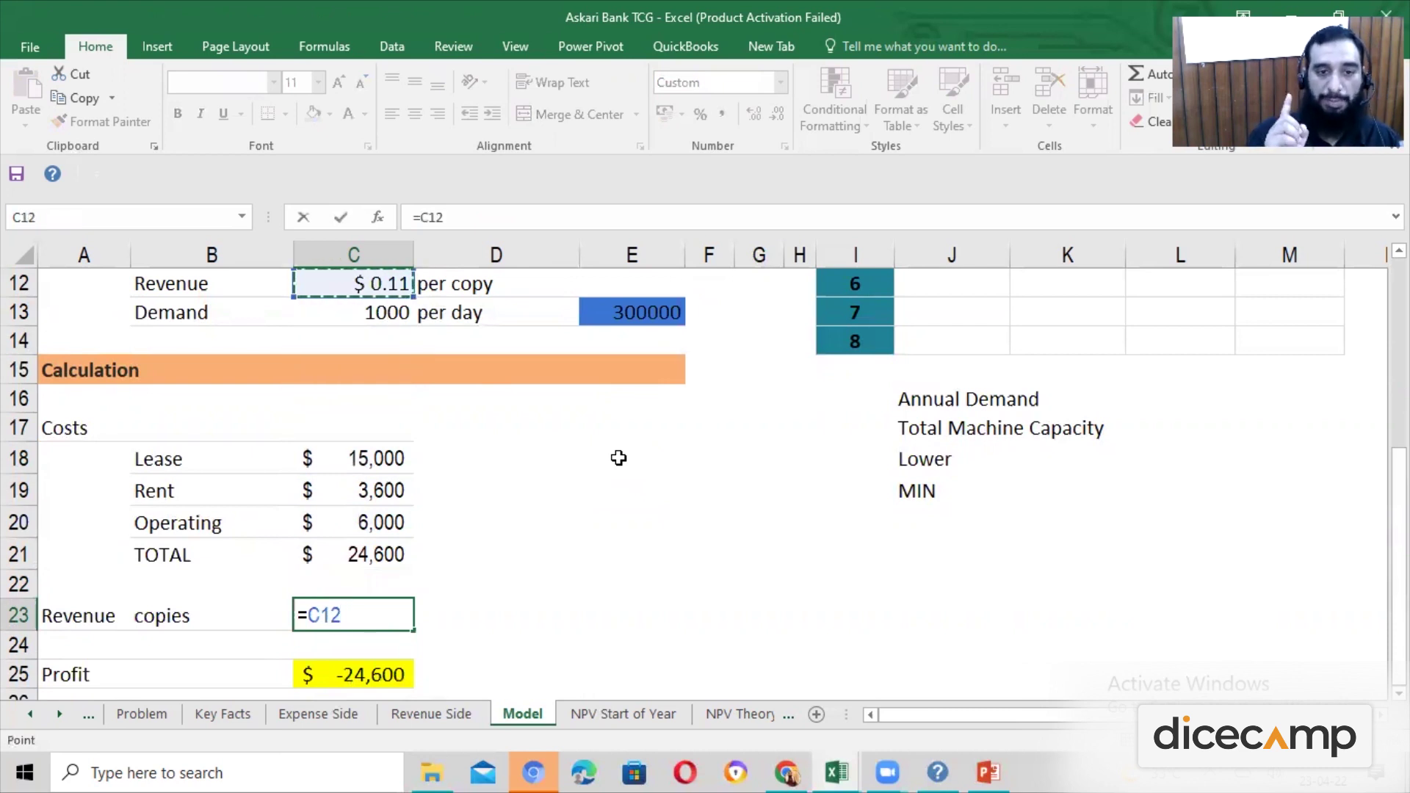
{"action": "type", "text": "*"}
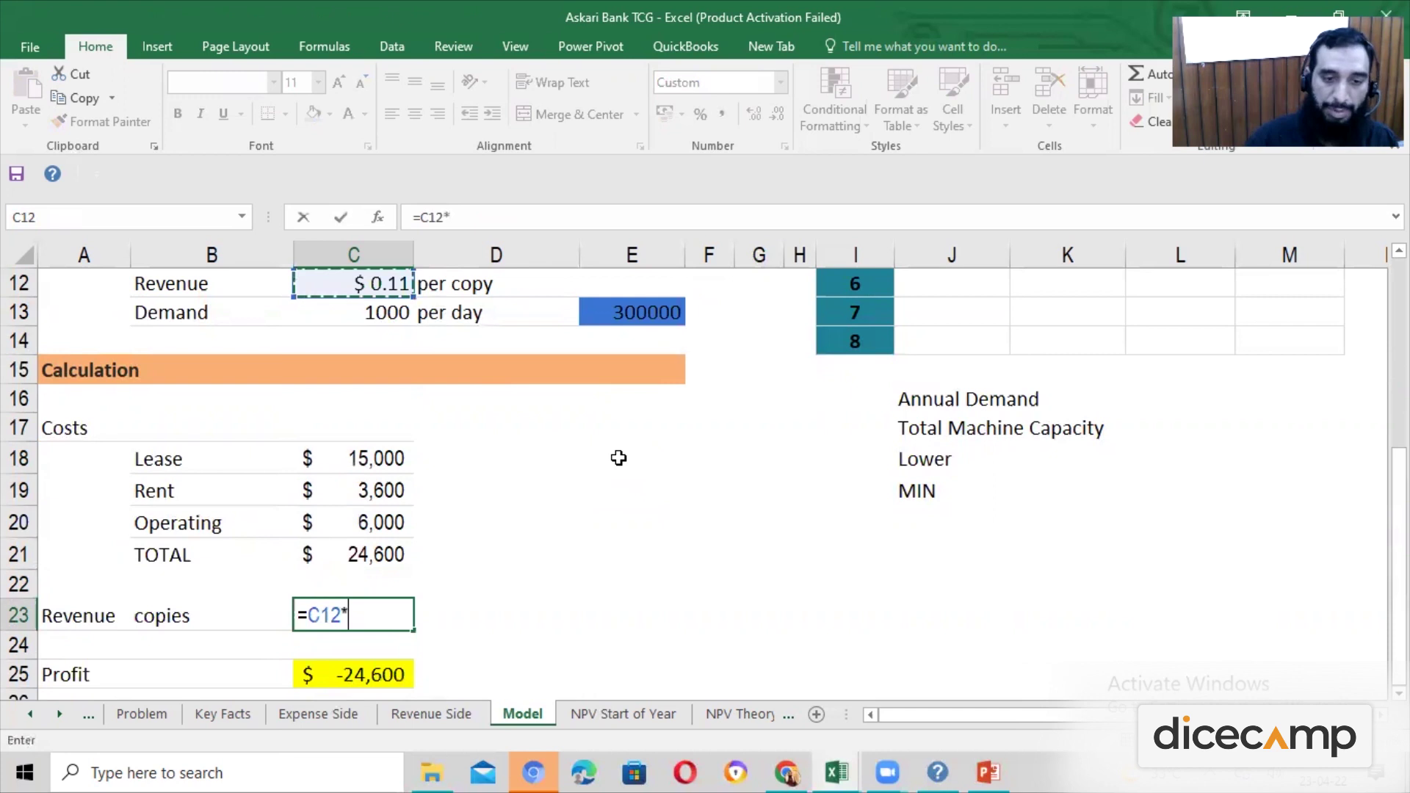
{"action": "left_click", "coordinate": [638, 317]}
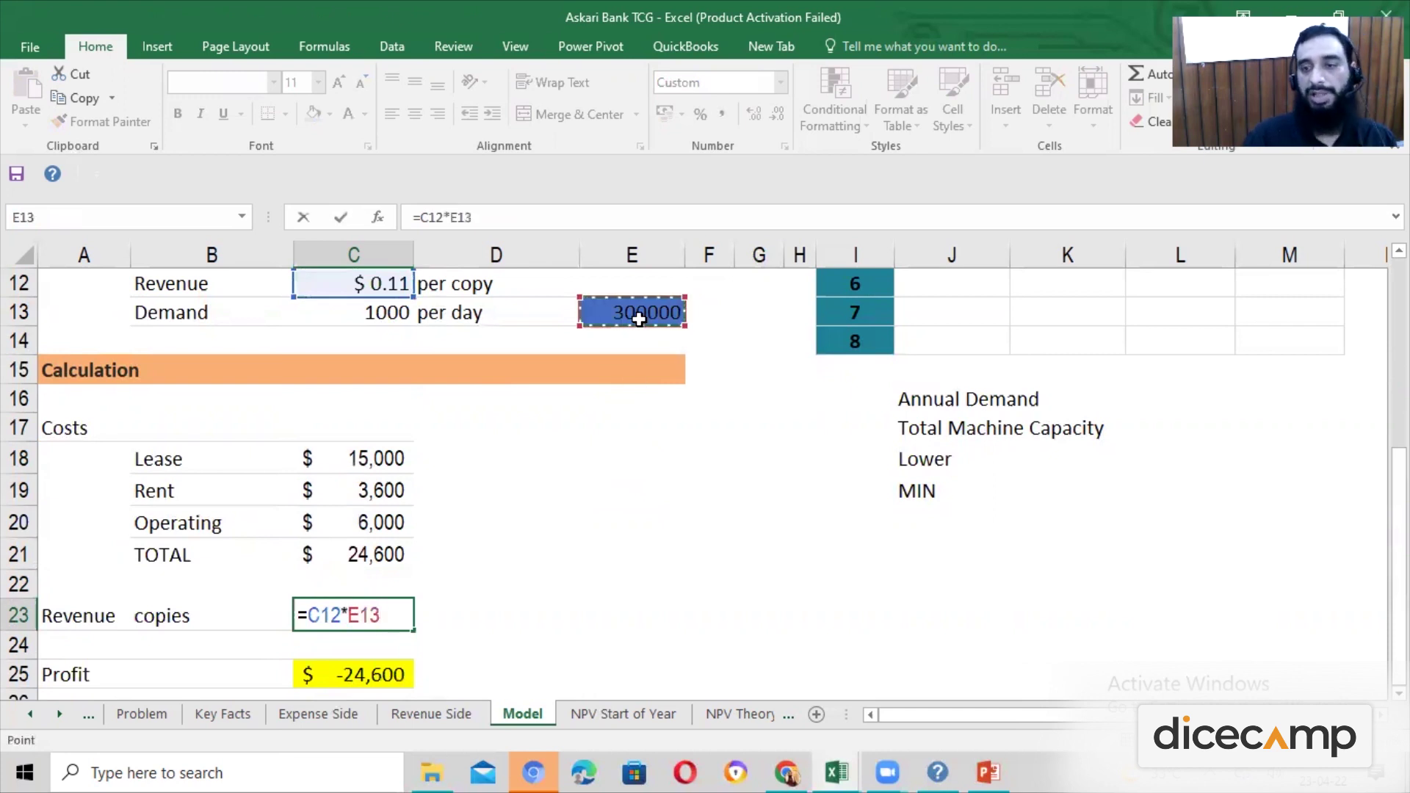
{"action": "key", "text": "Return"}
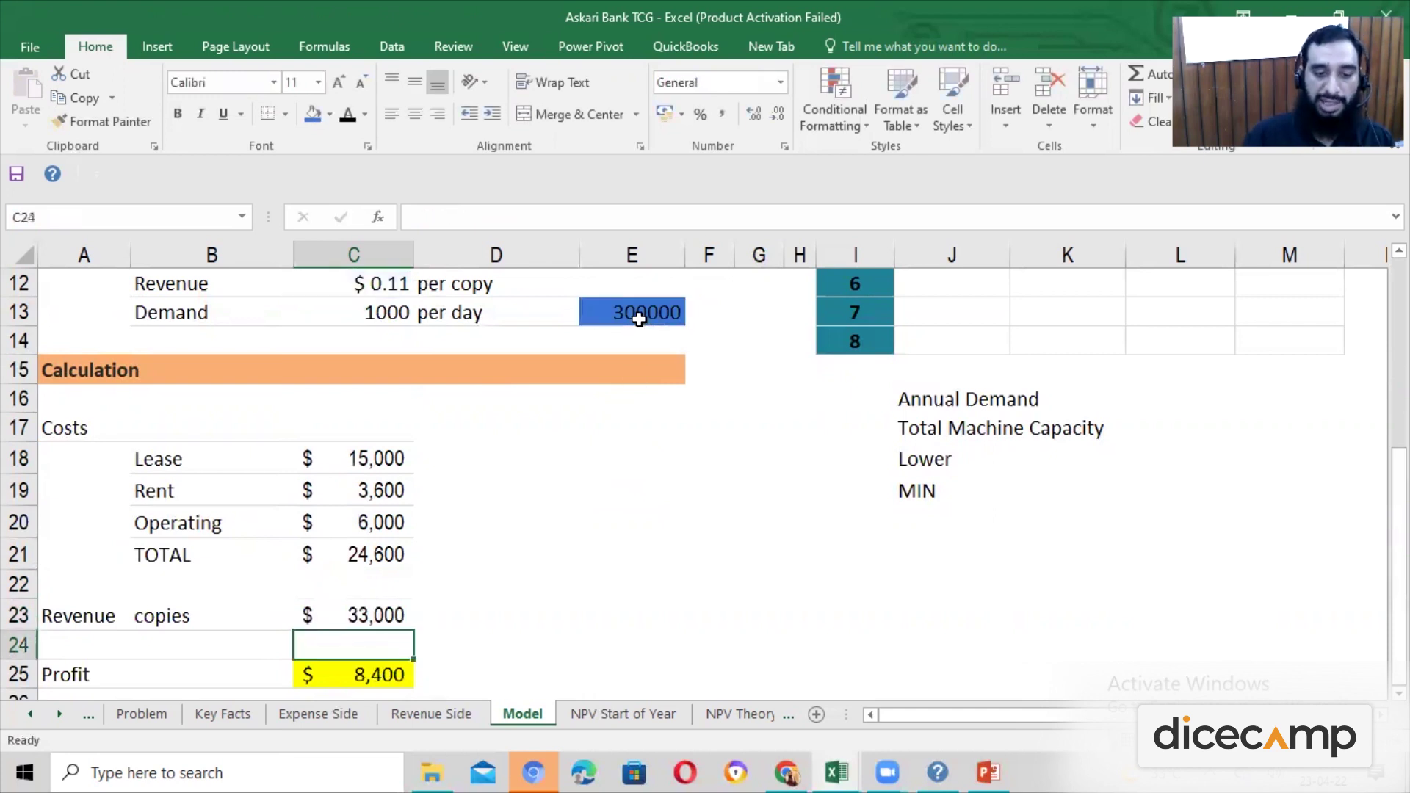
Enter =C23-C21 in C25 to calculate Profit as revenue minus total cost
{"action": "left_click", "coordinate": [399, 676]}
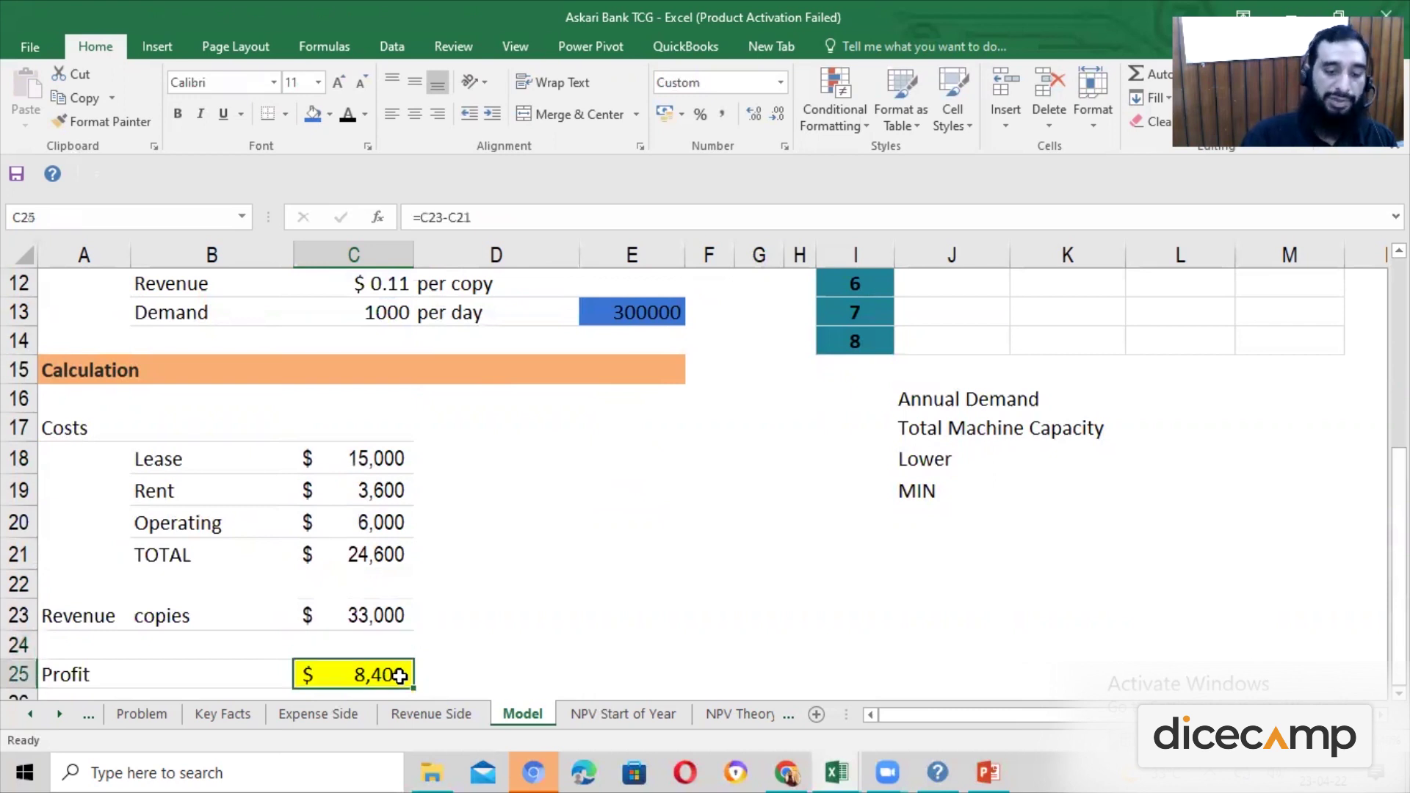
{"action": "type", "text": "="}
{"action": "key", "text": "Up"}
{"action": "key", "text": "Up"}
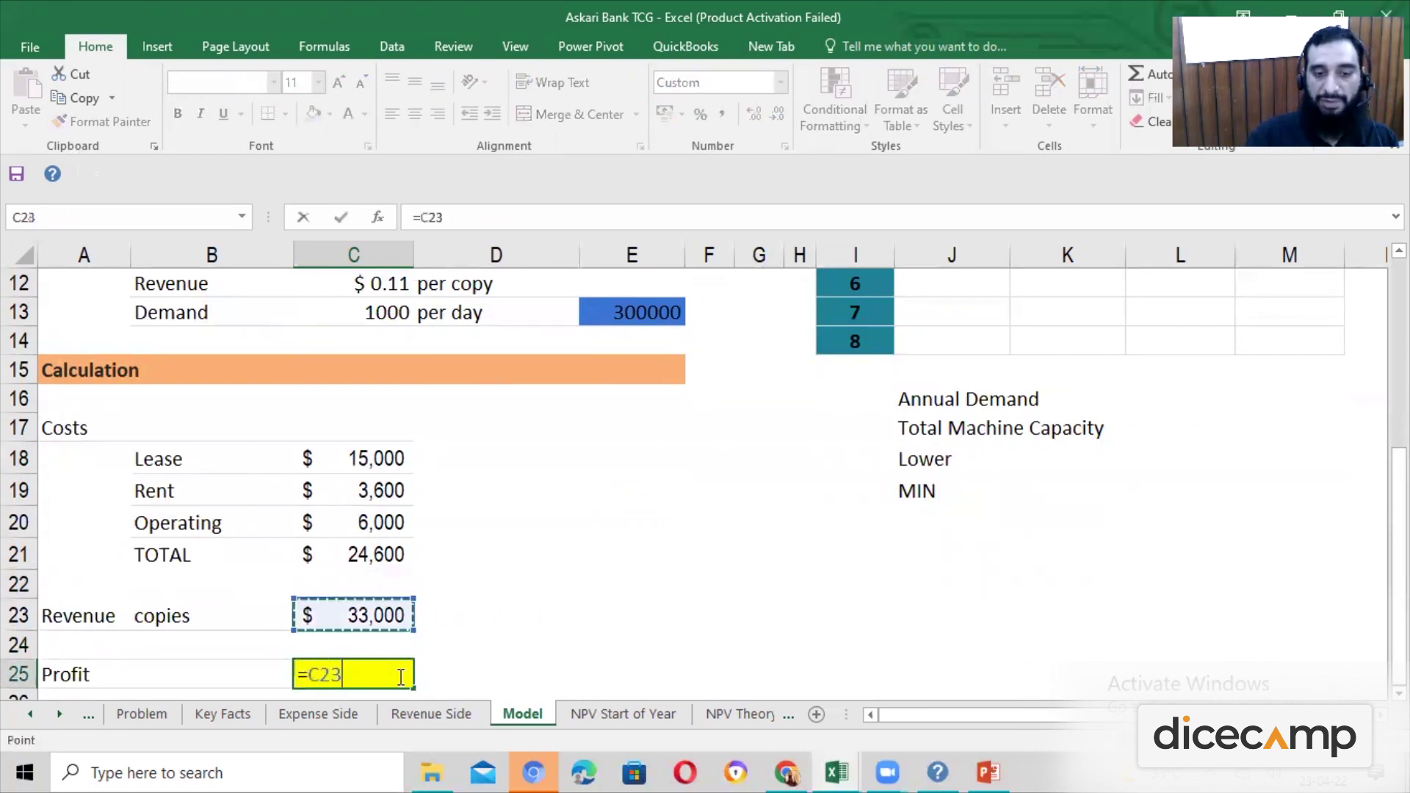
{"action": "type", "text": "-"}
{"action": "key", "text": "Up"}
{"action": "key", "text": "Up"}
{"action": "key", "text": "Up"}
{"action": "key", "text": "Up"}
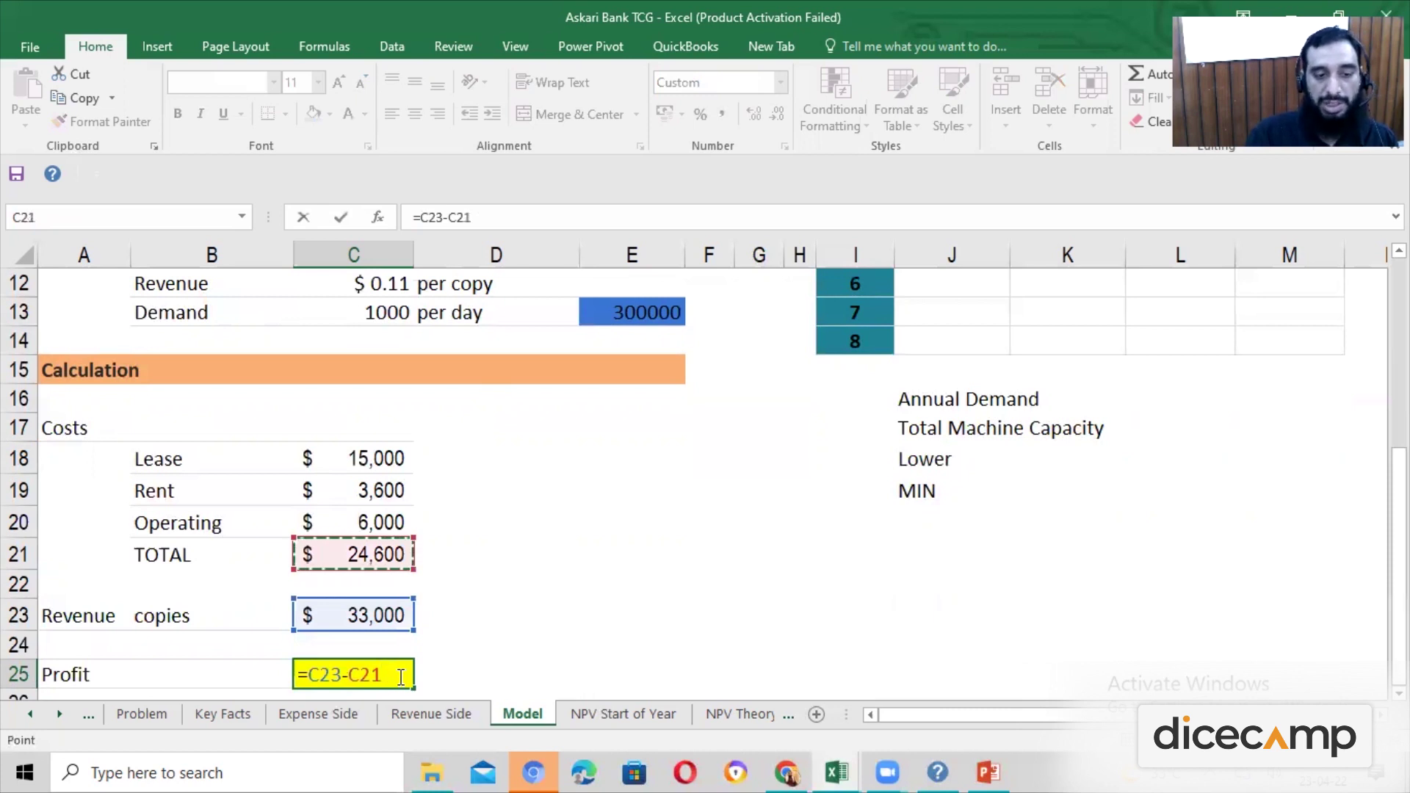
{"action": "key", "text": "Return"}
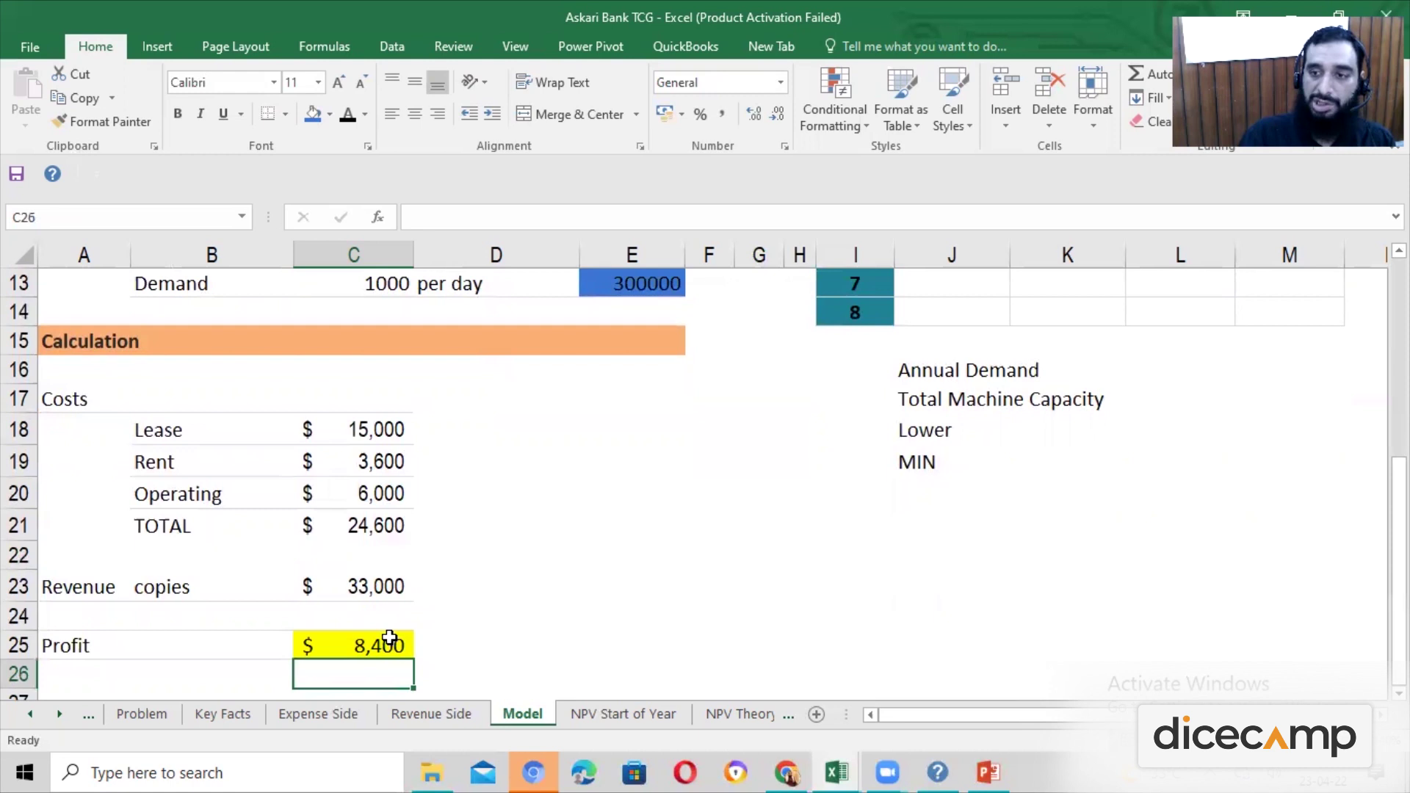
Review the Profit in C25 against the daily demand, number of copiers and other cost and revenue inputs
{"action": "left_click", "coordinate": [389, 637]}
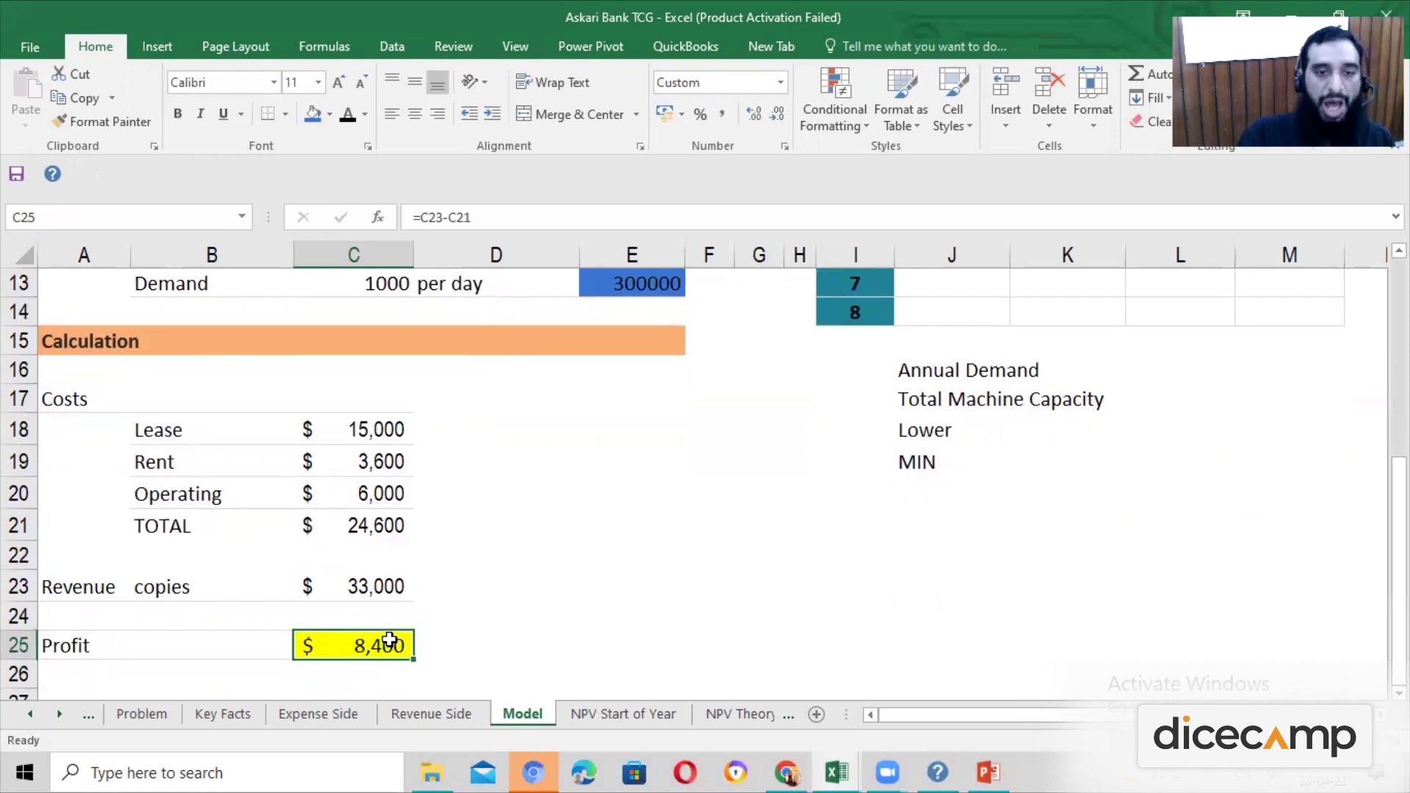
{"action": "scroll", "coordinate": [389, 639], "scroll_direction": "up", "scroll_amount": 2}
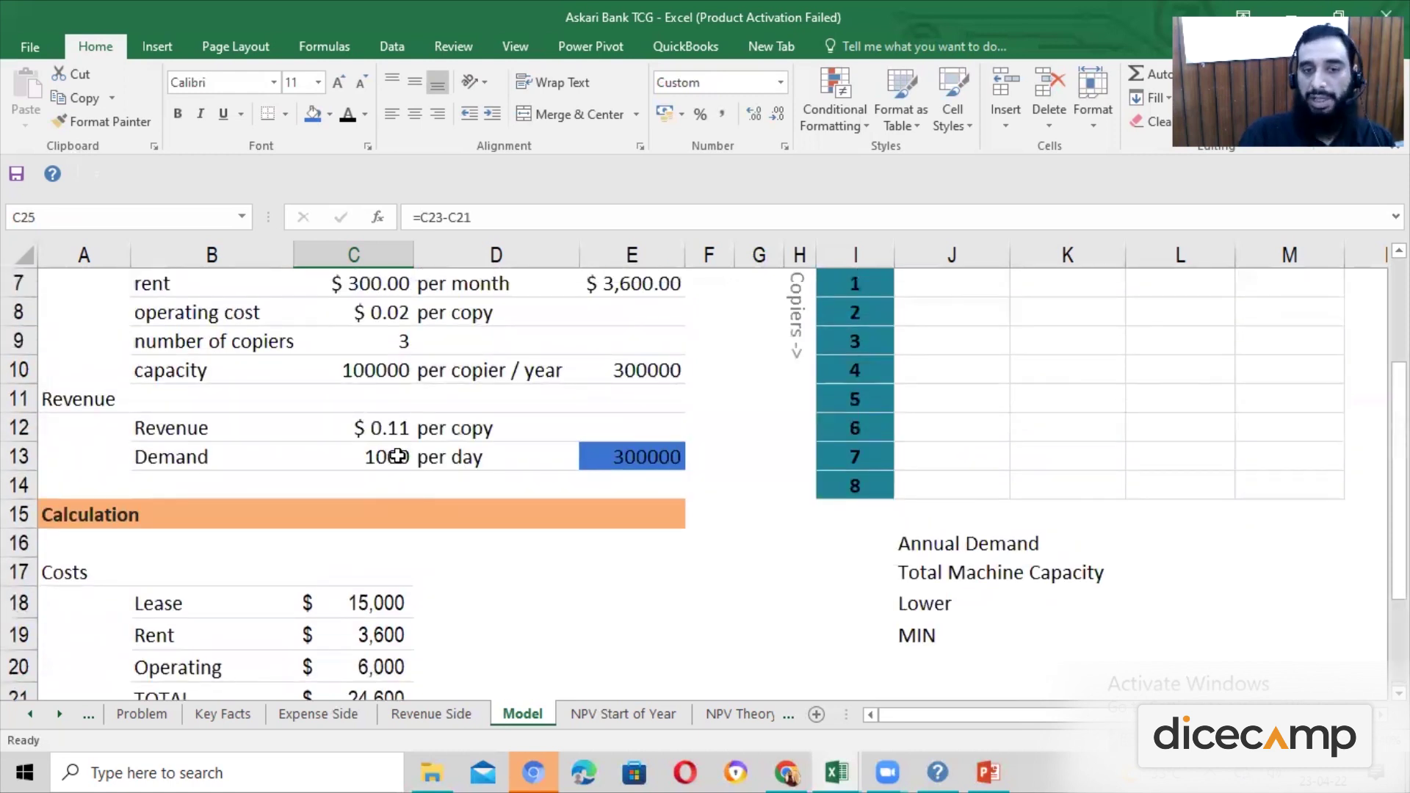
{"action": "left_click", "coordinate": [398, 456]}
{"action": "scroll", "coordinate": [393, 456], "scroll_direction": "up", "scroll_amount": 1}
{"action": "left_click", "coordinate": [389, 433]}
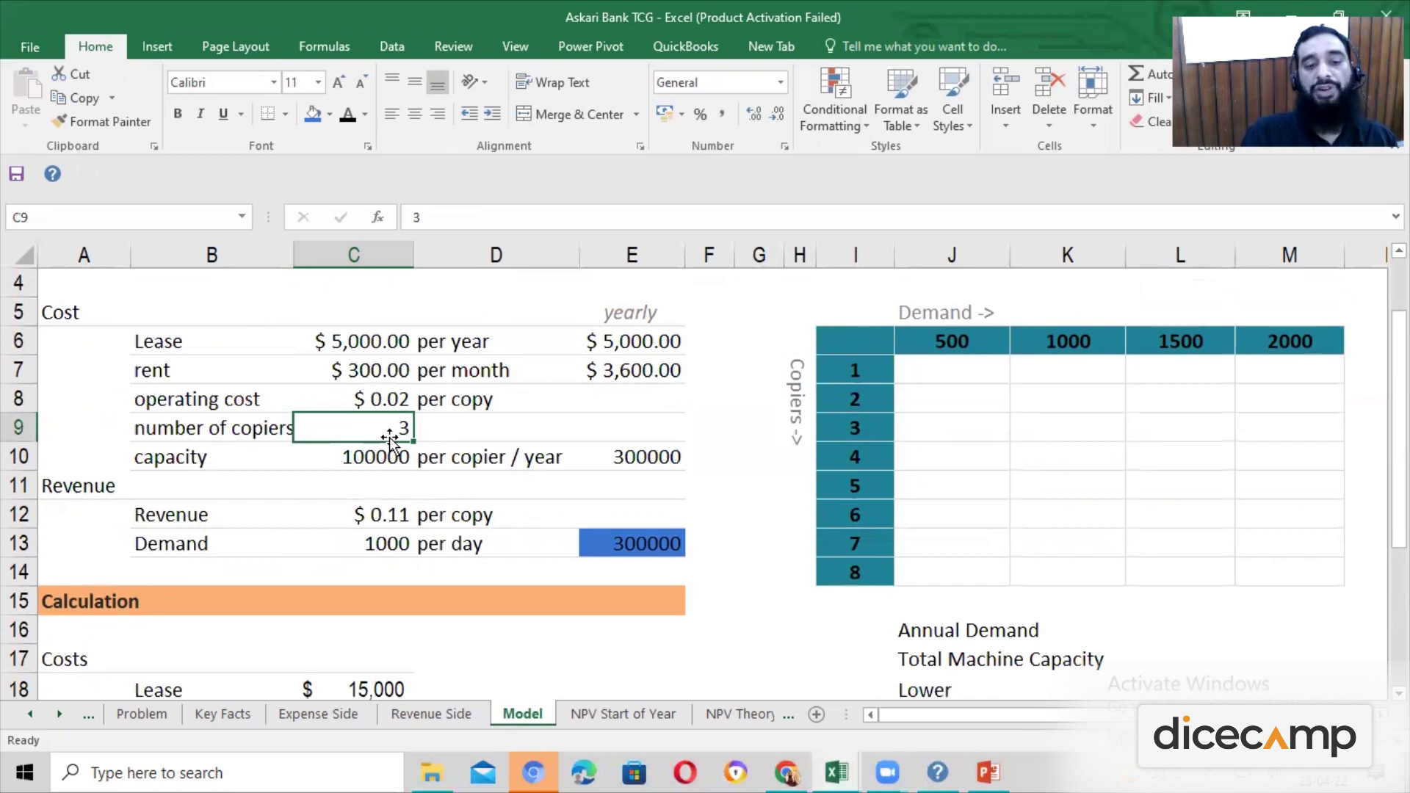
{"action": "scroll", "coordinate": [389, 438], "scroll_direction": "down", "scroll_amount": 3}
{"action": "left_click", "coordinate": [385, 645]}
{"action": "scroll", "coordinate": [400, 514], "scroll_direction": "up", "scroll_amount": 3}
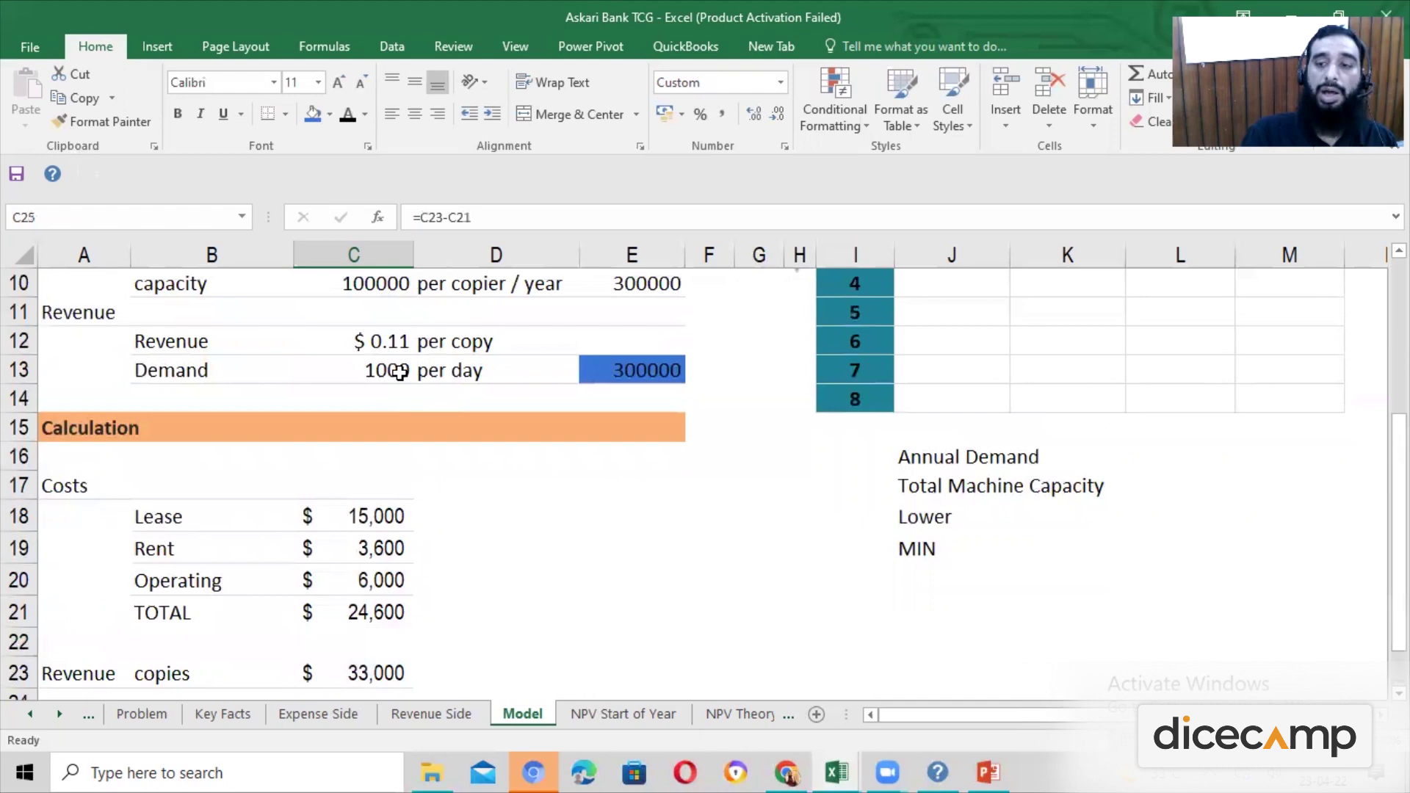
{"action": "left_click", "coordinate": [397, 367]}
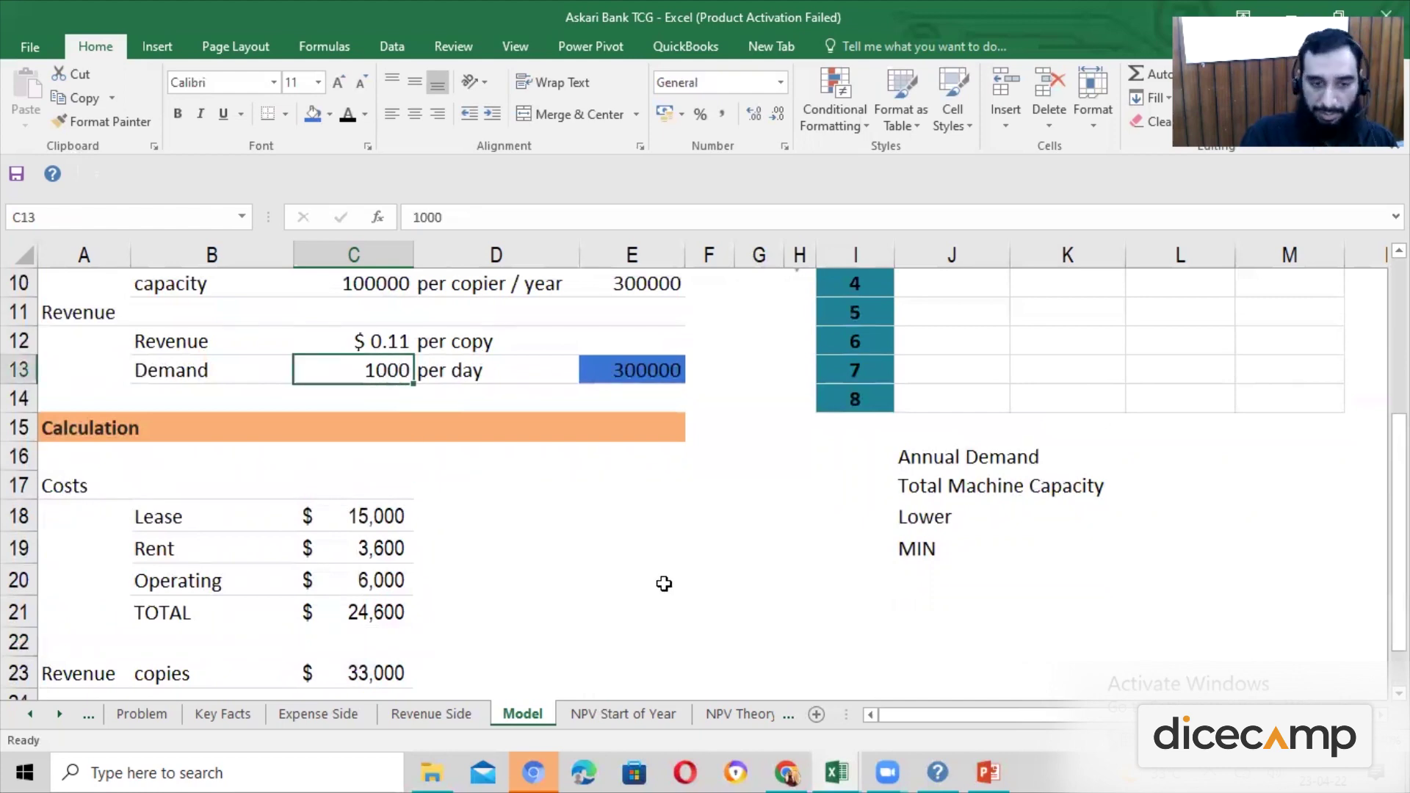
{"action": "scroll", "coordinate": [664, 583], "scroll_direction": "down", "scroll_amount": 2}
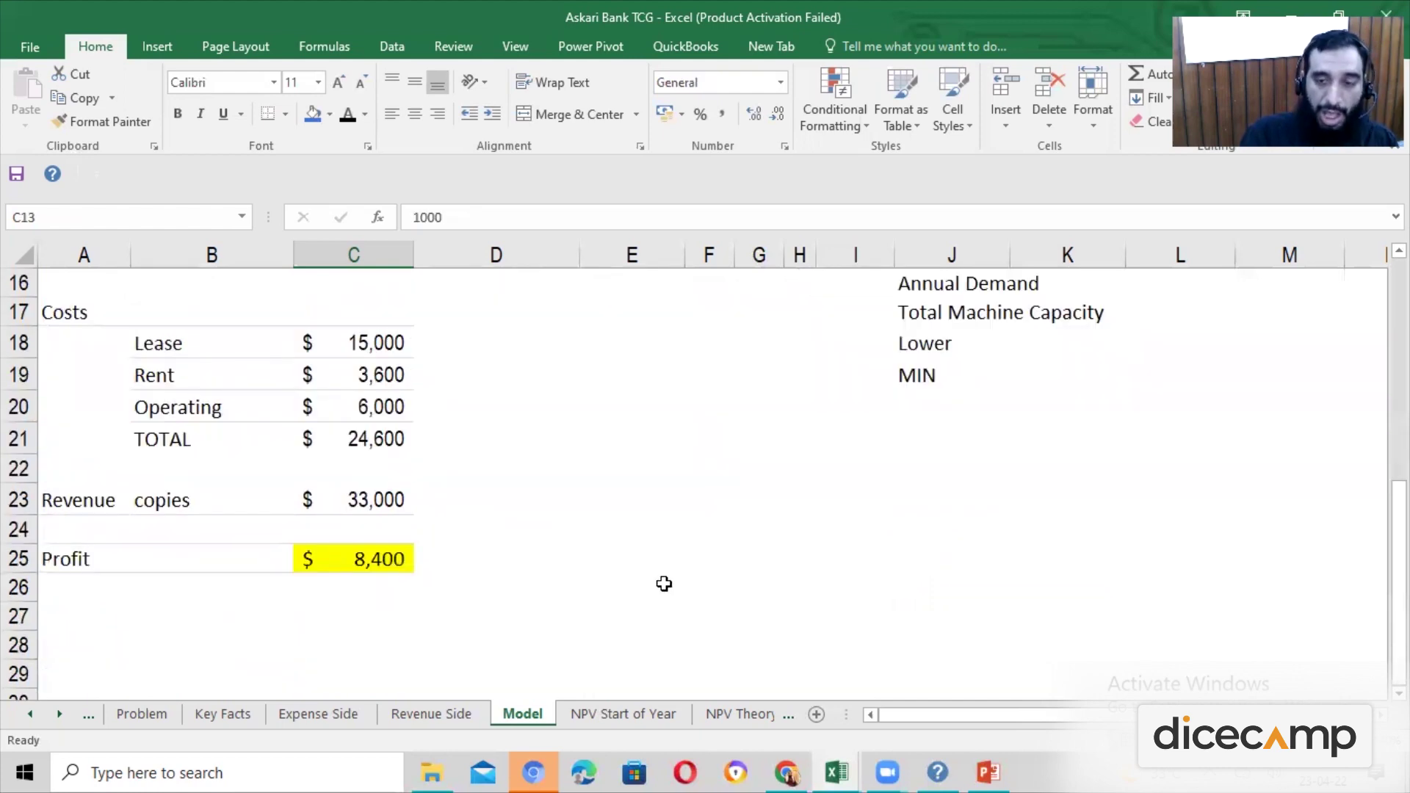
{"action": "scroll", "coordinate": [664, 584], "scroll_direction": "up", "scroll_amount": 5}
{"action": "scroll", "coordinate": [664, 584], "scroll_direction": "down", "scroll_amount": 1}
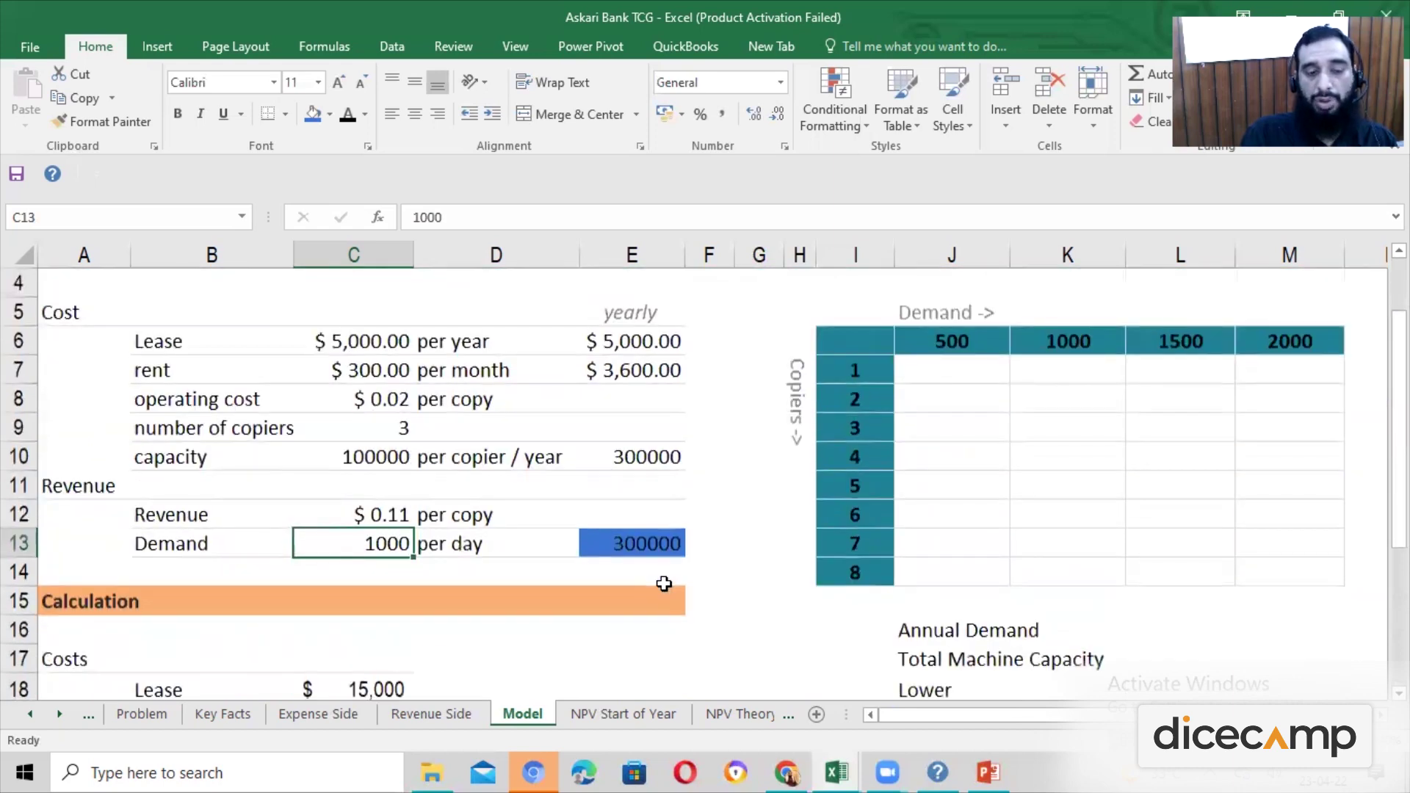
{"action": "left_click_drag", "start_coordinate": [346, 369], "coordinate": [324, 513]}
{"action": "scroll", "coordinate": [308, 542], "scroll_direction": "down", "scroll_amount": 3}
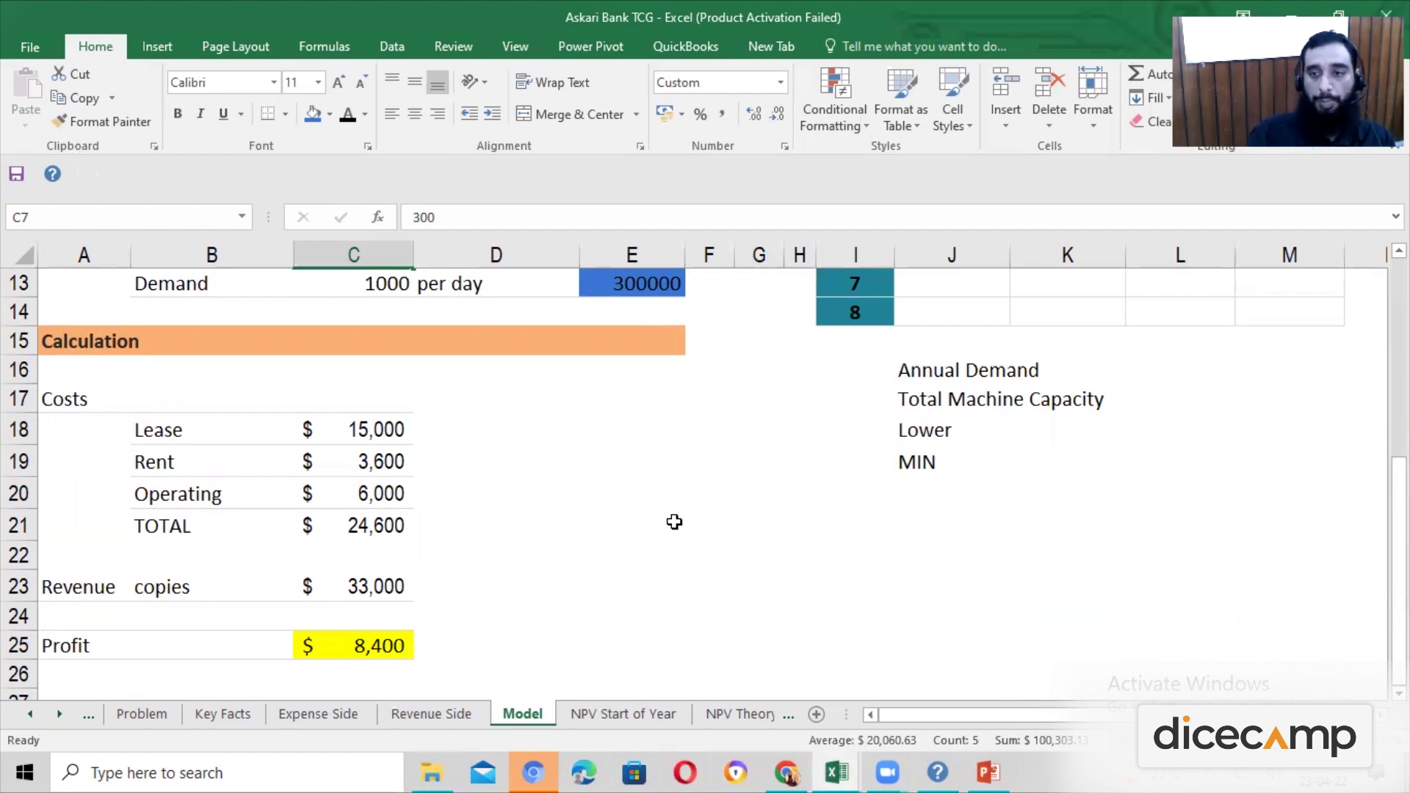
Review the two tasks on the Problem sheet: building the profit model and finding the most profitable mix of copiers and demand
{"action": "key", "text": "ctrl+Page_Up"}
{"action": "key", "text": "ctrl+Page_Up"}
{"action": "key", "text": "ctrl+Page_Up"}
{"action": "key", "text": "ctrl+Page_Up"}
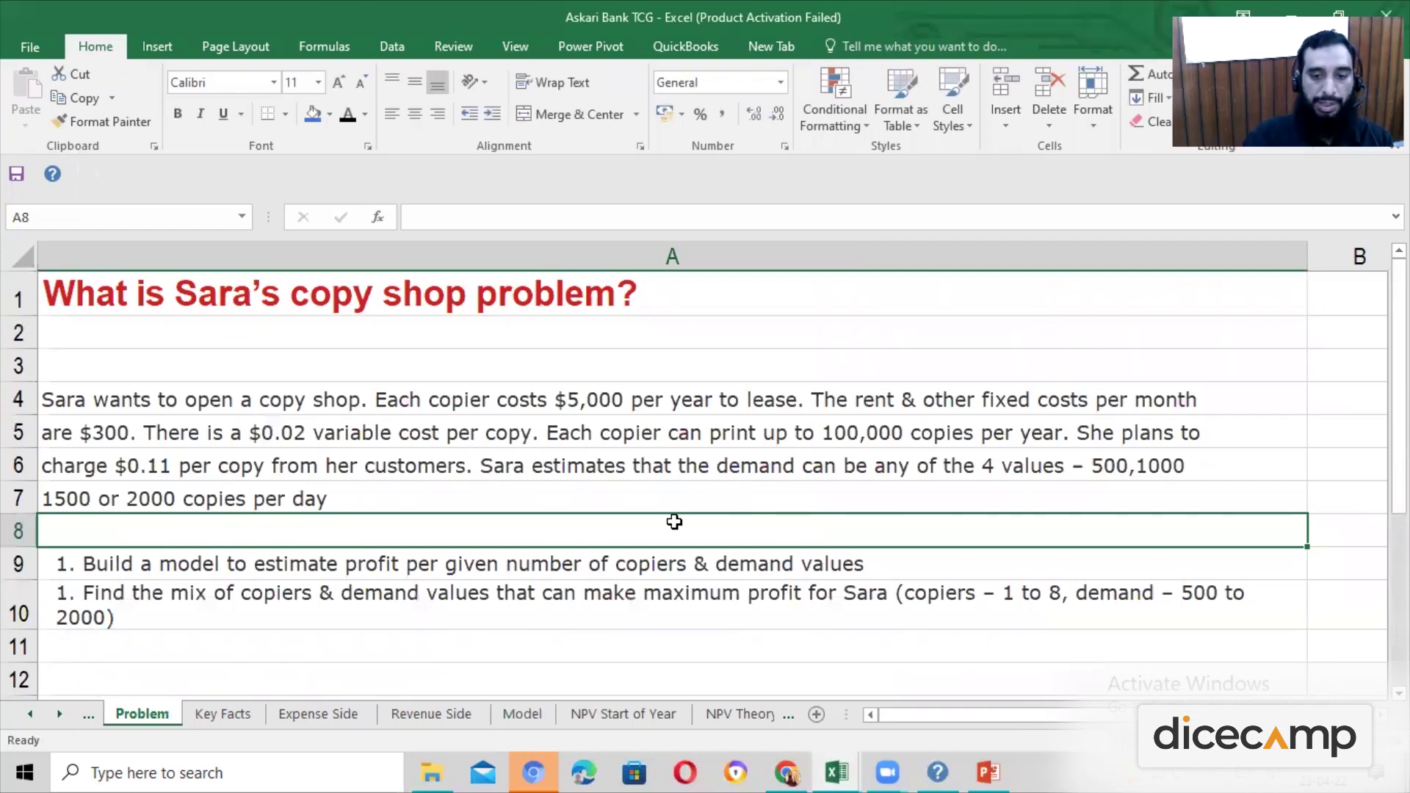
{"action": "scroll", "coordinate": [674, 521], "scroll_direction": "down", "scroll_amount": 1}
{"action": "key", "text": "Down"}
{"action": "key", "text": "Down"}
{"action": "key", "text": "Down"}
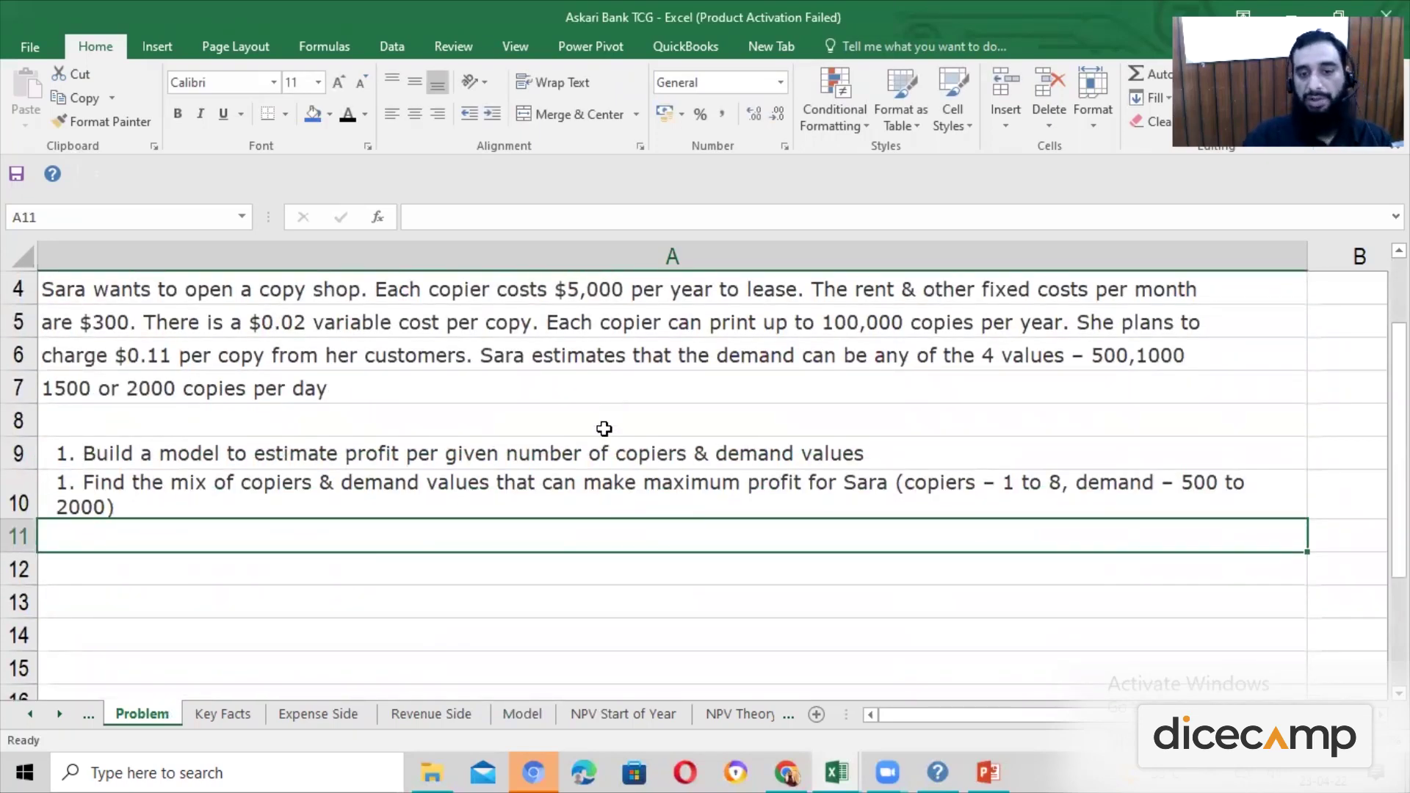
{"action": "left_click", "coordinate": [647, 457]}
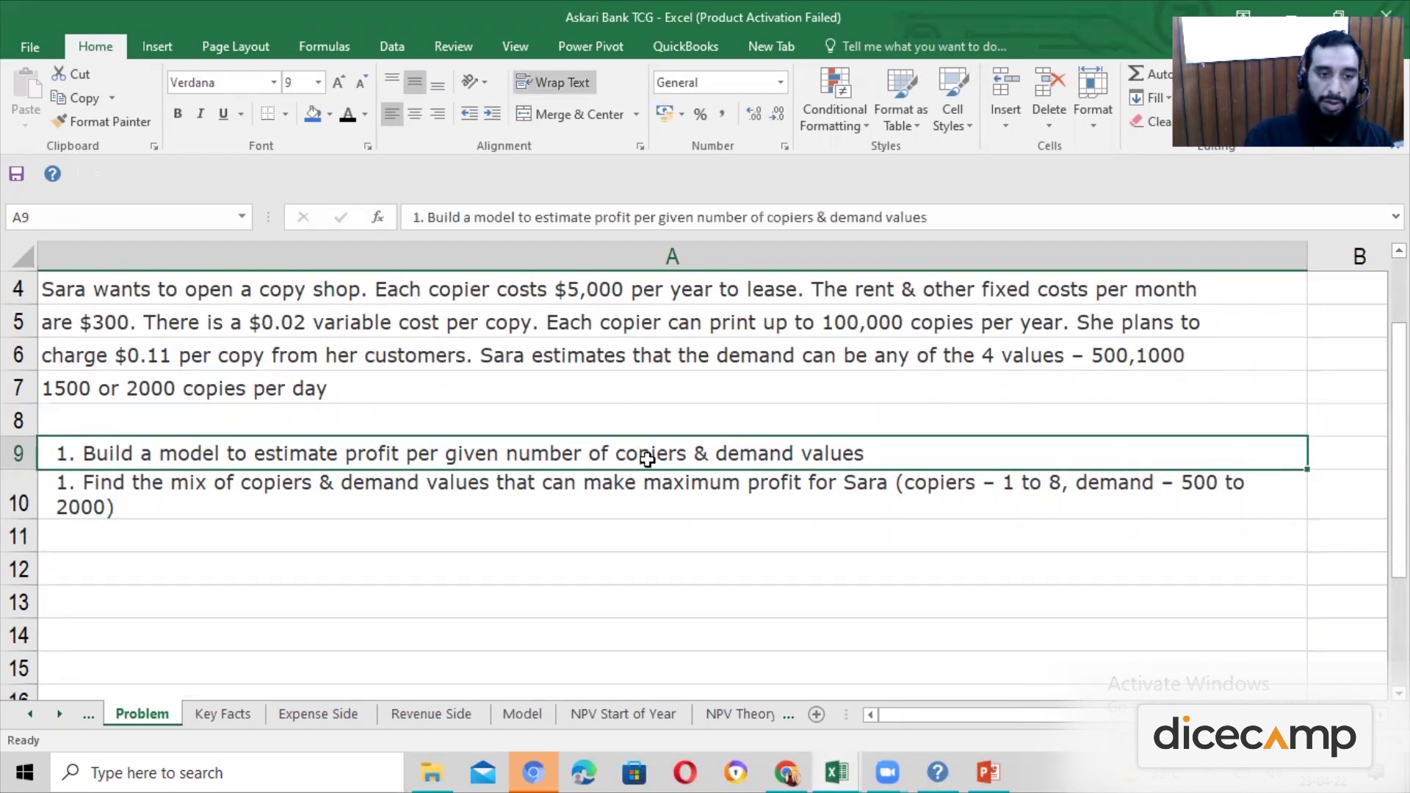
{"action": "left_click", "coordinate": [554, 507]}
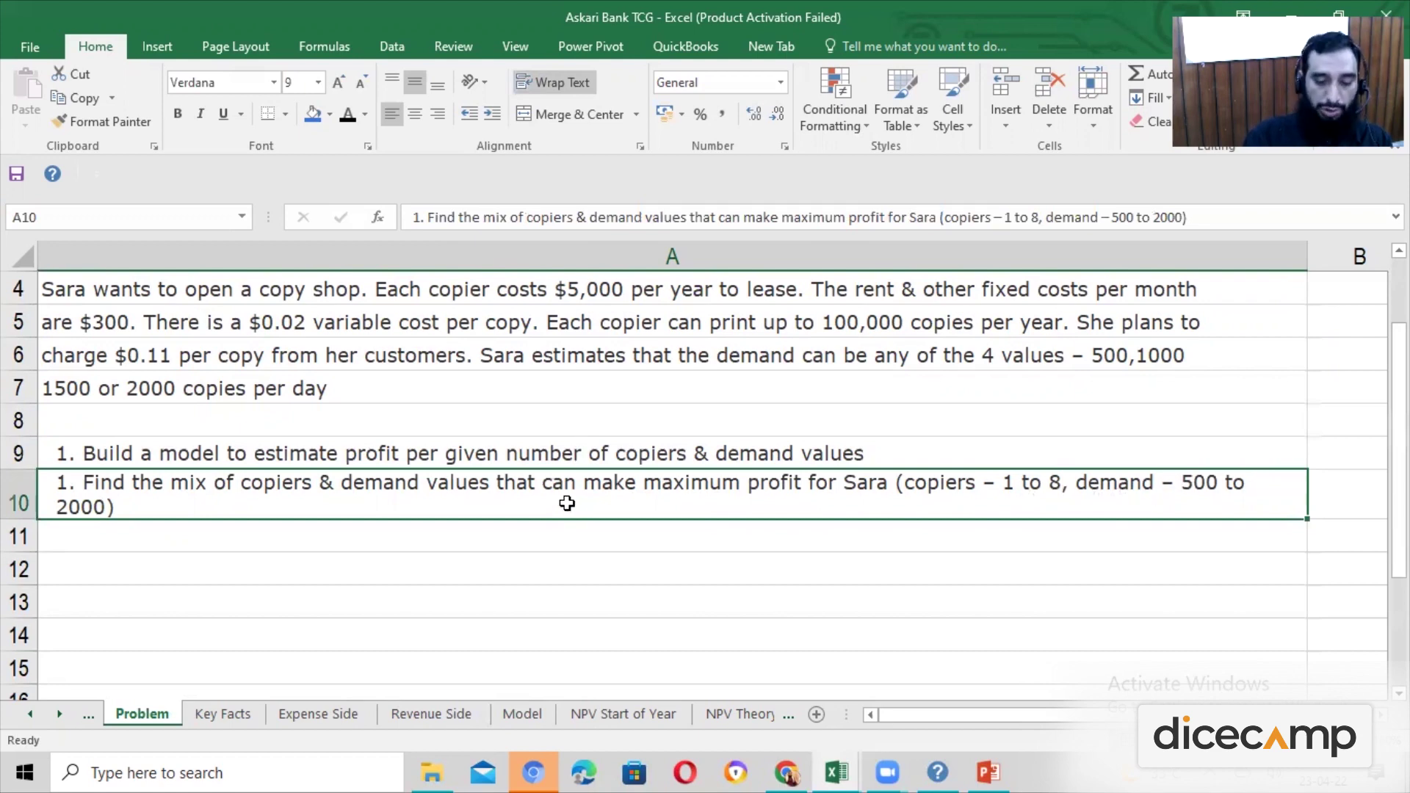
Return to the Model sheet and examine the what-if table's demand headings of 500, 1000, 1500 and 2000
{"action": "key", "text": "ctrl+Page_Down"}
{"action": "key", "text": "ctrl+Page_Down"}
{"action": "key", "text": "ctrl+Page_Down"}
{"action": "key", "text": "ctrl+Page_Down"}
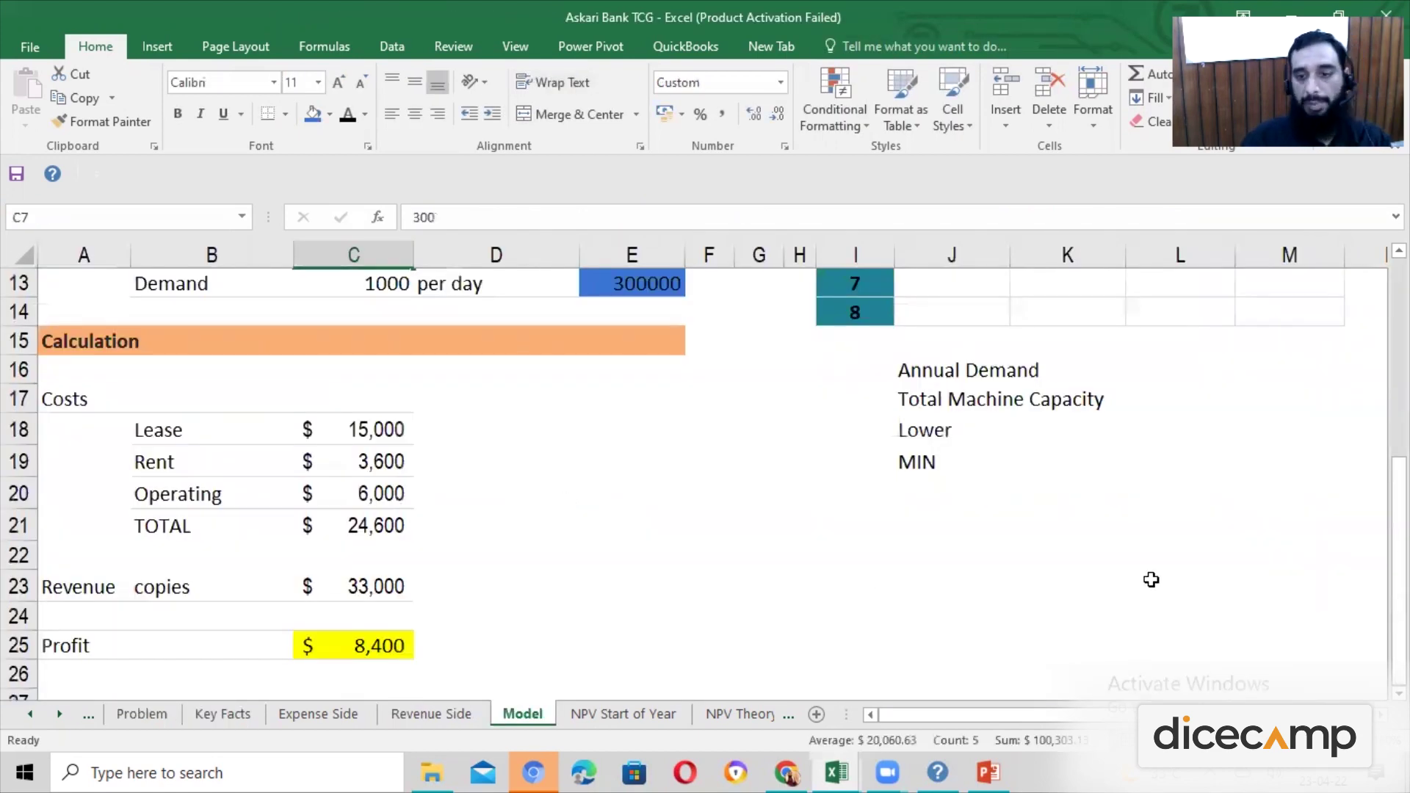
{"action": "scroll", "coordinate": [1151, 580], "scroll_direction": "up", "scroll_amount": 4}
{"action": "left_click", "coordinate": [1150, 580]}
{"action": "scroll", "coordinate": [1035, 434], "scroll_direction": "down", "scroll_amount": 2}
{"action": "scroll", "coordinate": [948, 468], "scroll_direction": "up", "scroll_amount": 2}
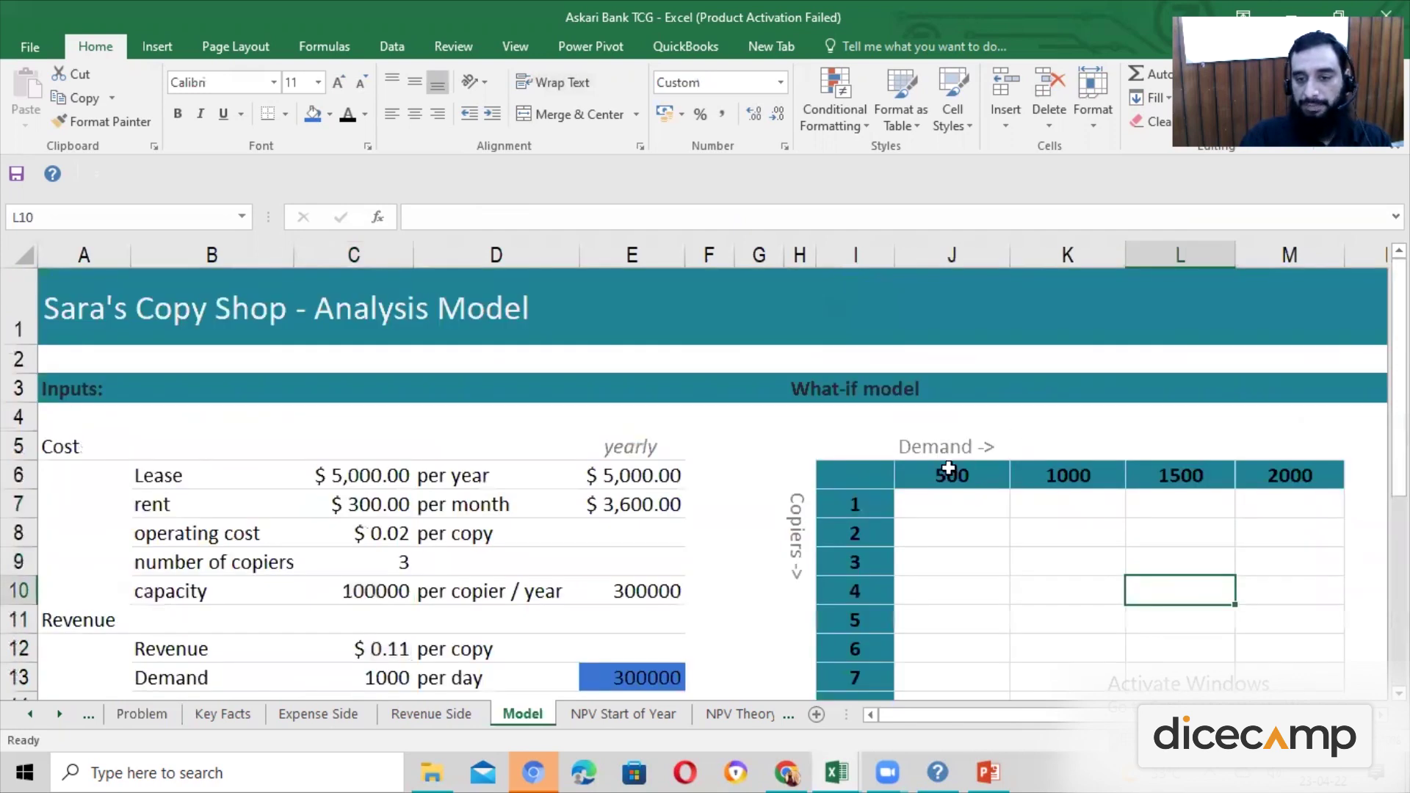
{"action": "left_click_drag", "start_coordinate": [918, 470], "coordinate": [1290, 476]}
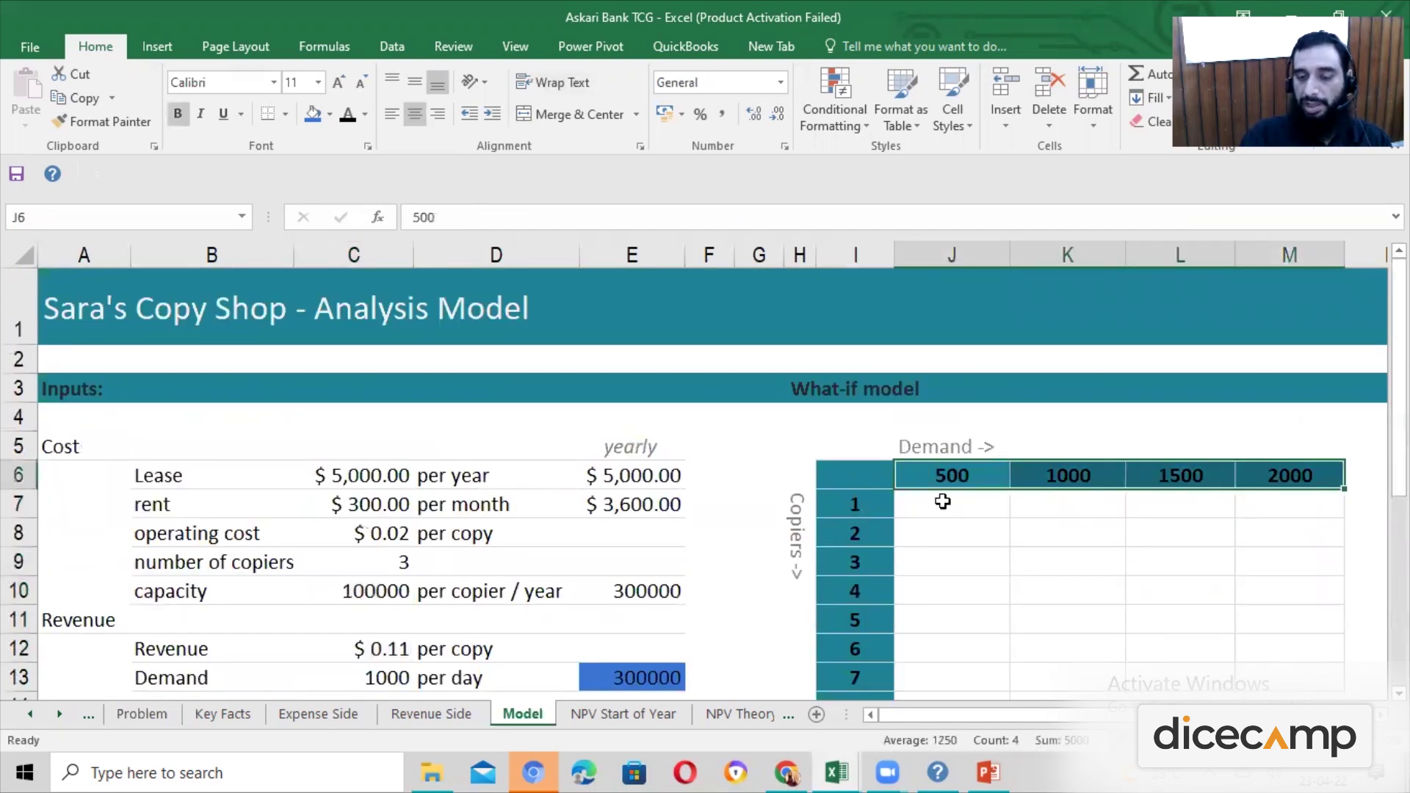
{"action": "left_click", "coordinate": [942, 503]}
{"action": "left_click", "coordinate": [962, 475]}
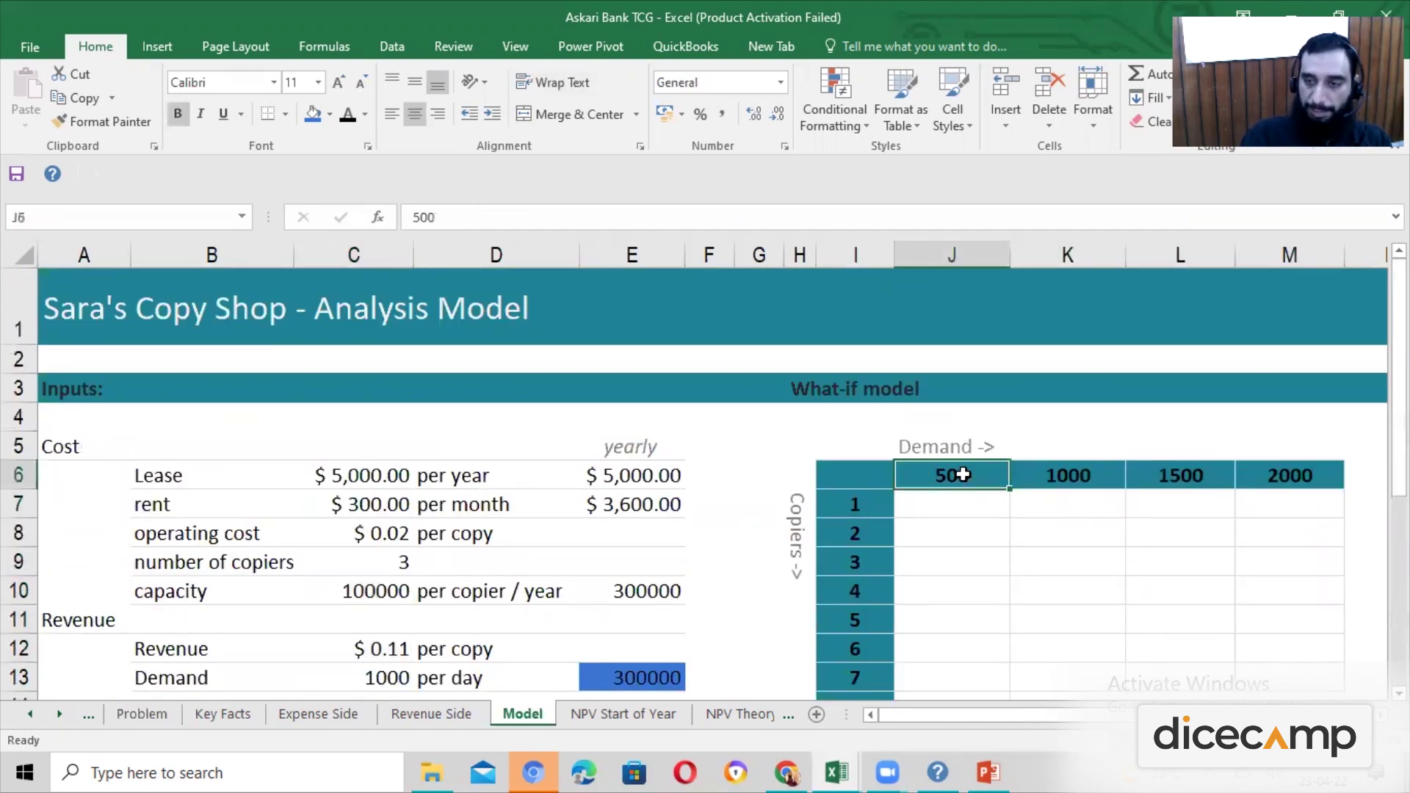
{"action": "left_click", "coordinate": [1067, 474]}
{"action": "left_click", "coordinate": [1168, 477]}
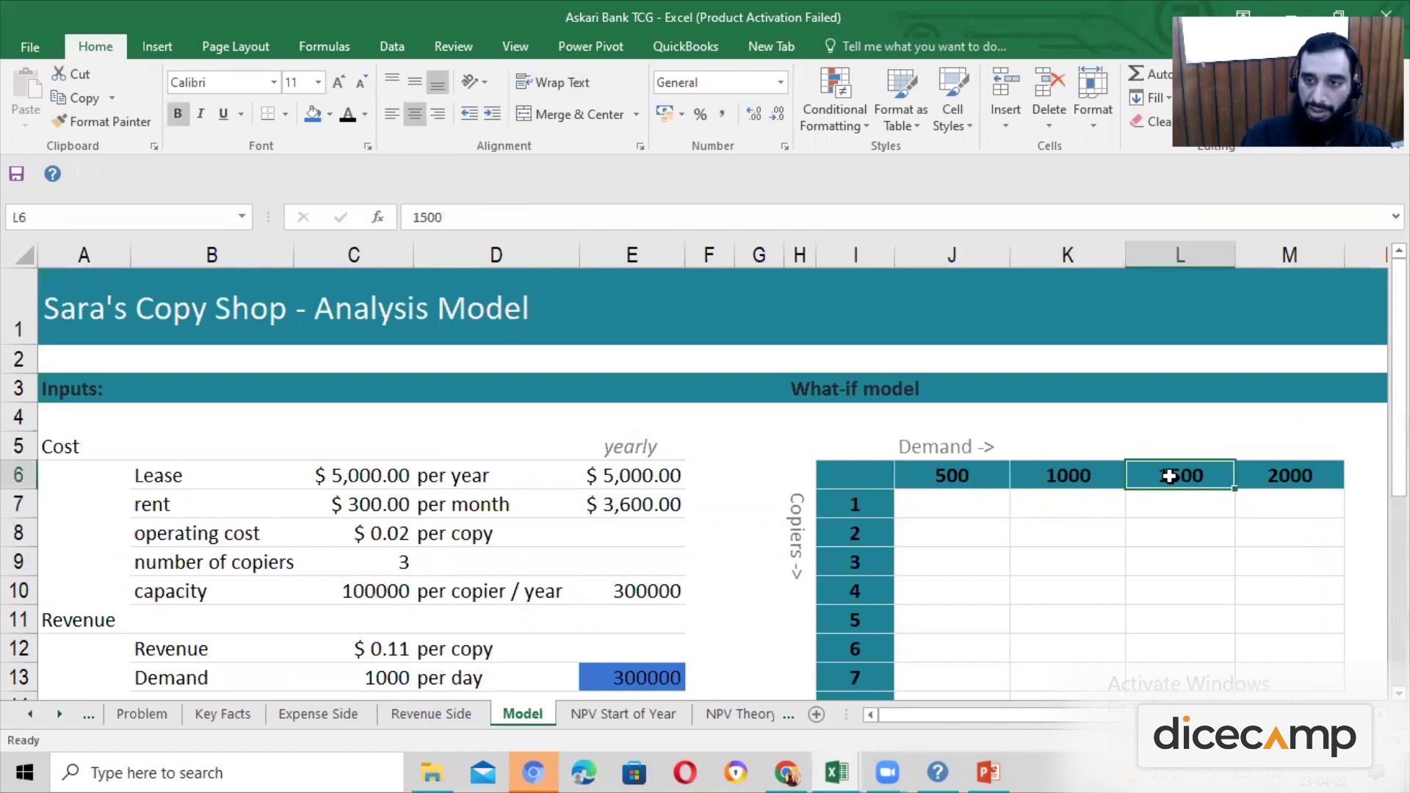
{"action": "left_click", "coordinate": [1259, 478]}
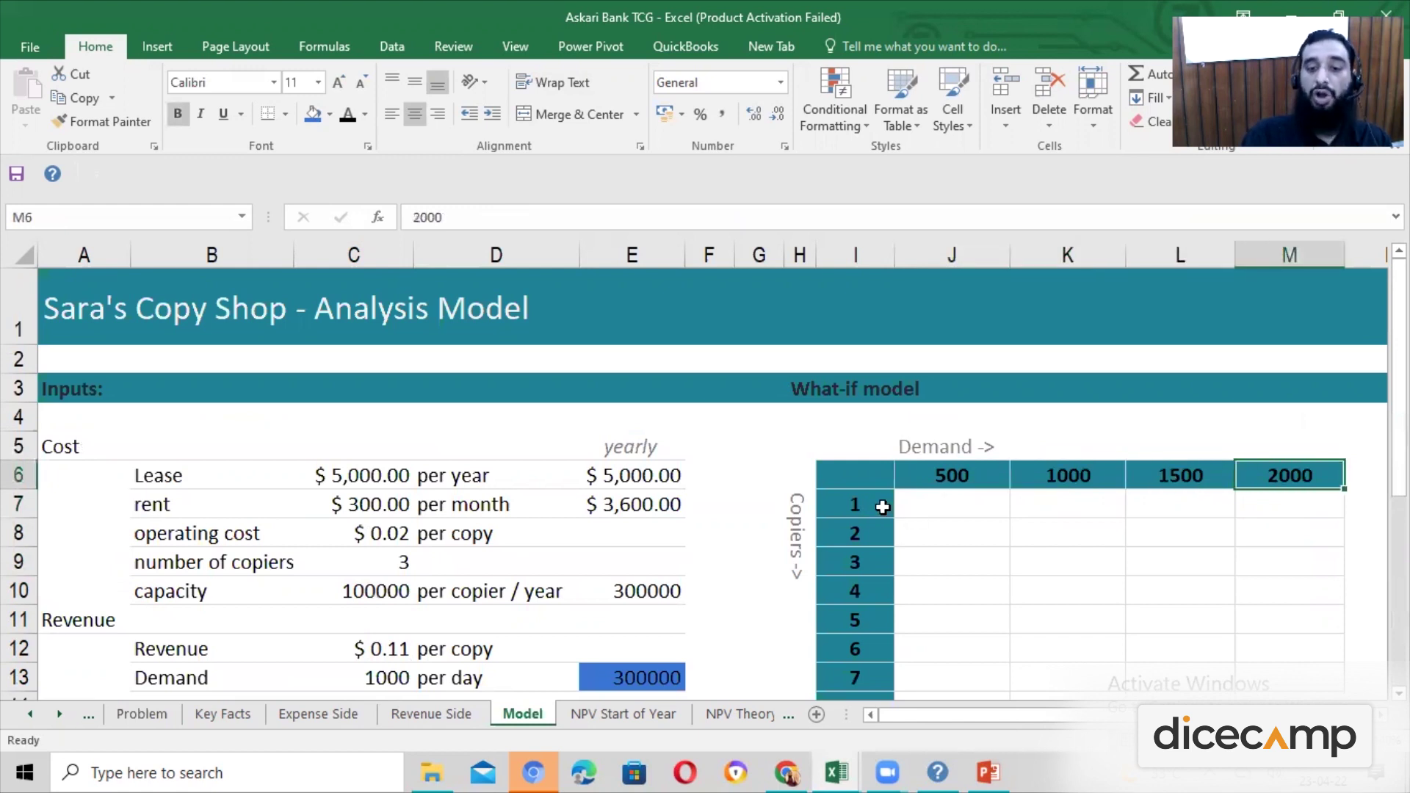
Examine the what-if table's row for 1 copier under the demand values 500, 1000 and 1500
{"action": "left_click", "coordinate": [849, 505]}
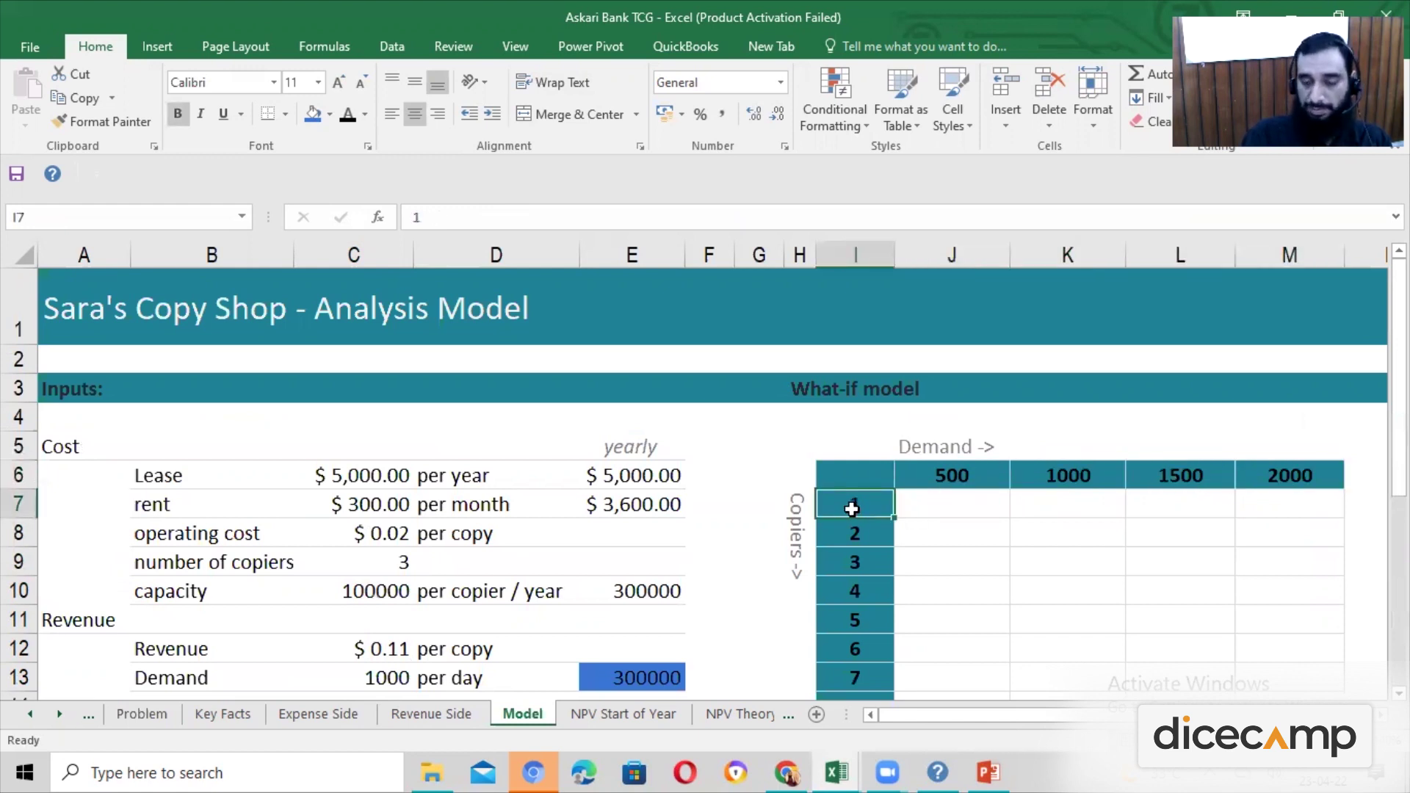
{"action": "left_click", "coordinate": [944, 497]}
{"action": "left_click", "coordinate": [859, 503]}
{"action": "left_click", "coordinate": [1082, 477]}
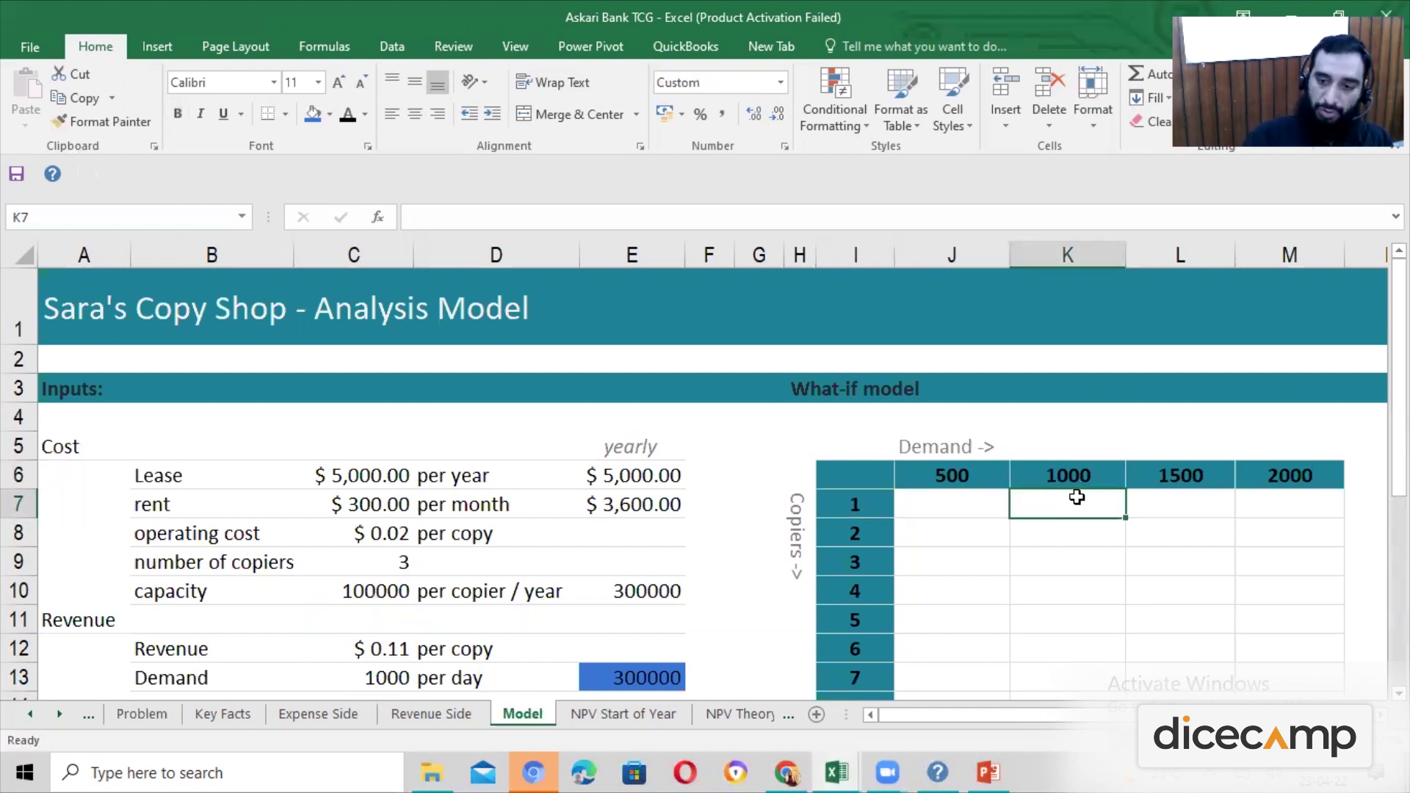
{"action": "left_click", "coordinate": [865, 500]}
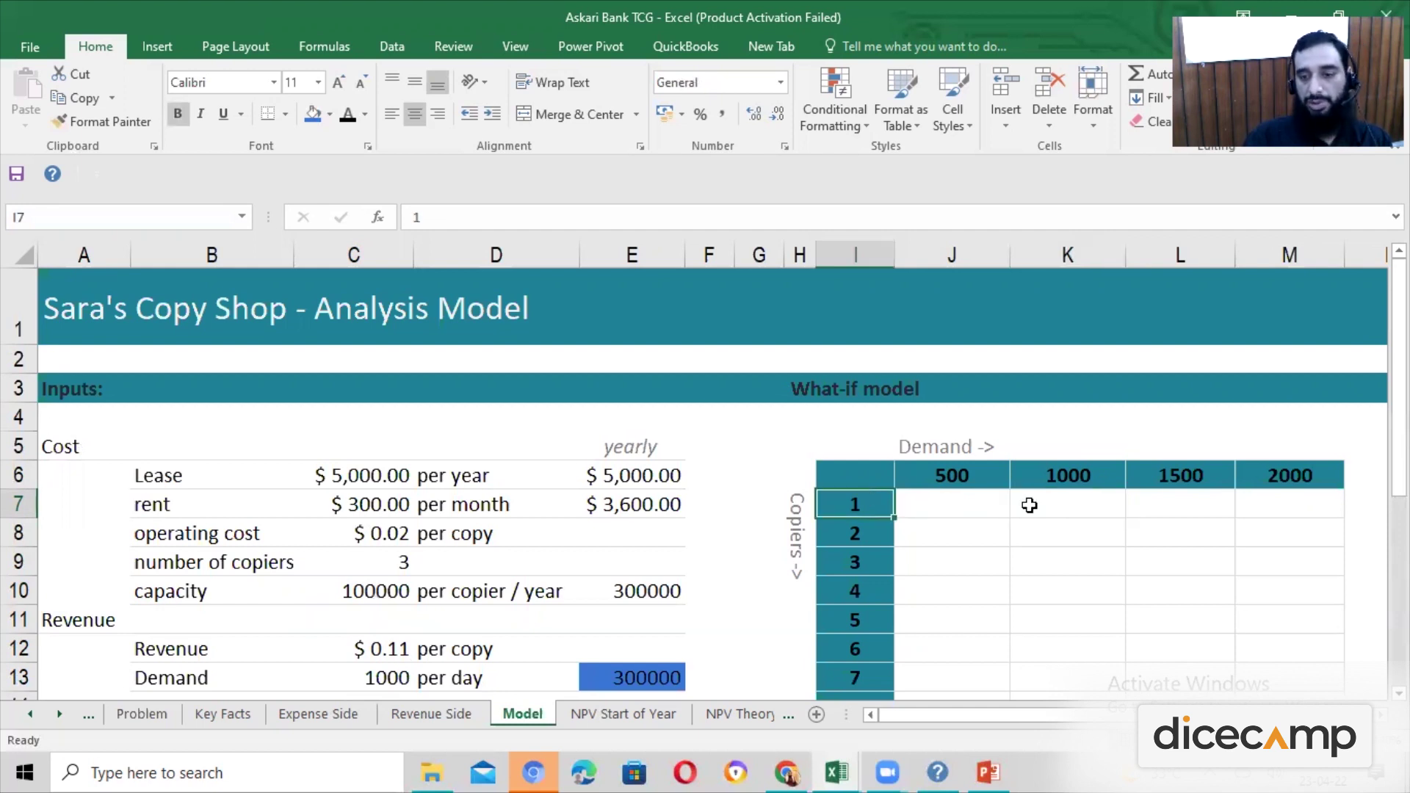
{"action": "left_click", "coordinate": [1171, 499]}
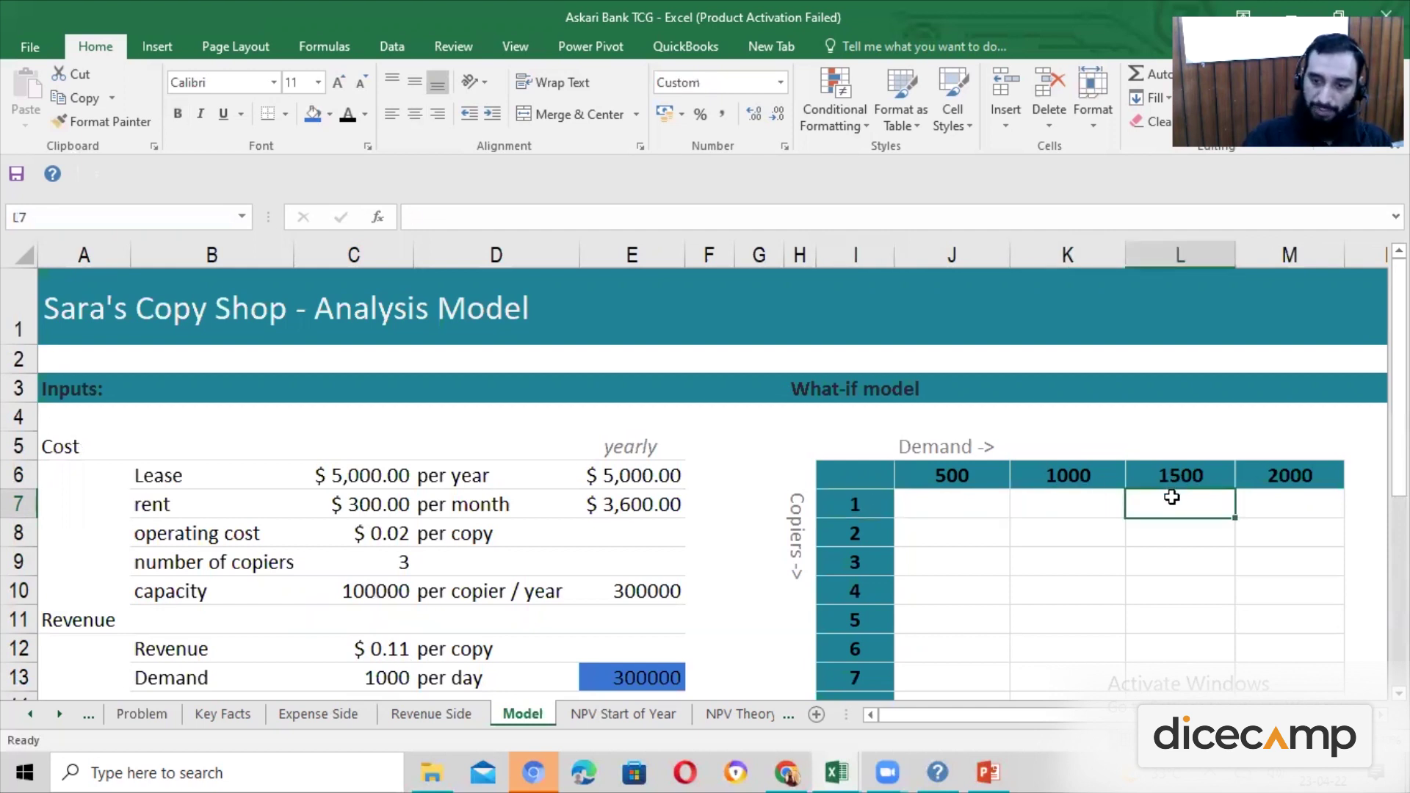
Examine the what-if table's copier rows from 1 to 8 against the demand headings of 500 to 2000
{"action": "scroll", "coordinate": [940, 538], "scroll_direction": "down", "scroll_amount": 1}
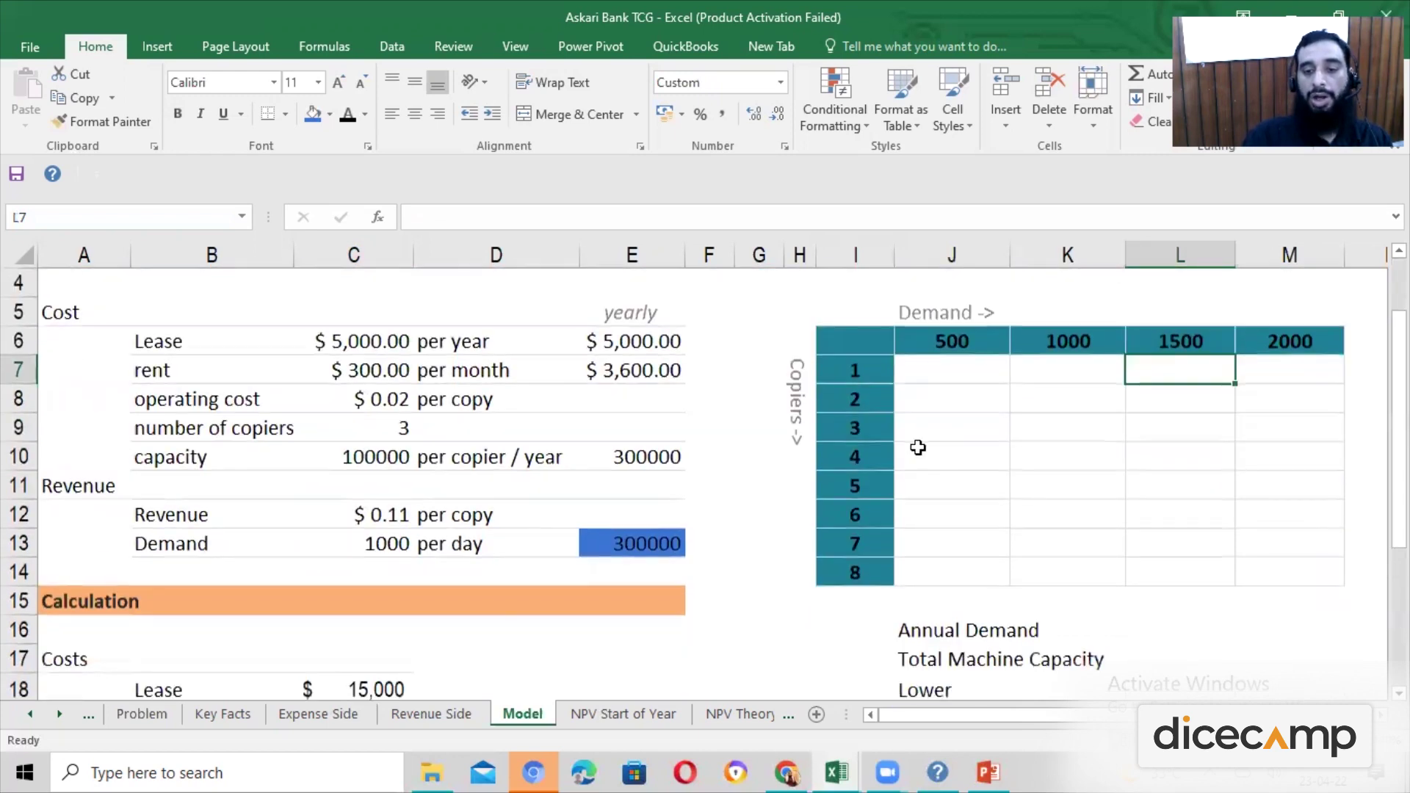
{"action": "left_click", "coordinate": [878, 573]}
{"action": "scroll", "coordinate": [878, 573], "scroll_direction": "up", "scroll_amount": 1}
{"action": "scroll", "coordinate": [878, 573], "scroll_direction": "down", "scroll_amount": 1}
{"action": "scroll", "coordinate": [881, 577], "scroll_direction": "down", "scroll_amount": 1}
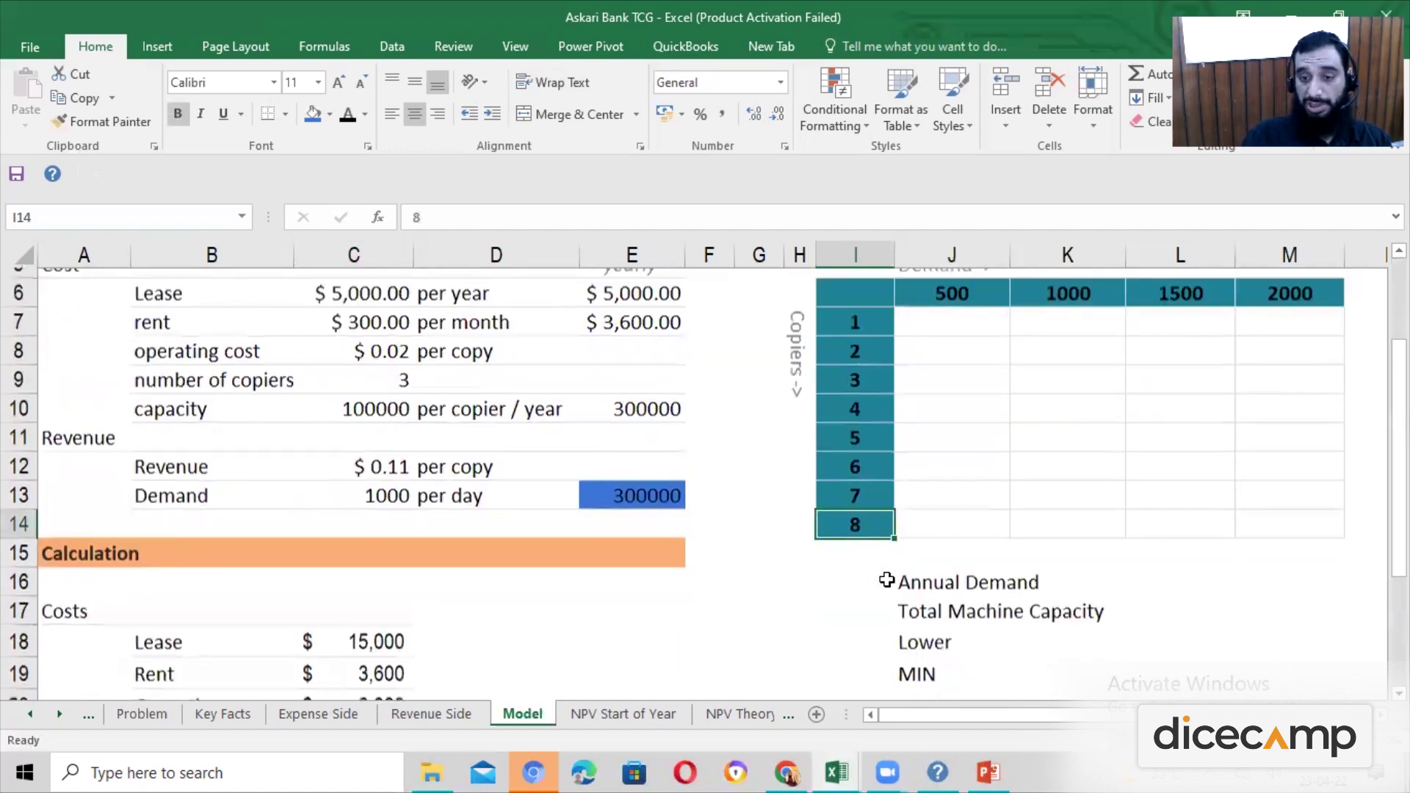
{"action": "scroll", "coordinate": [911, 541], "scroll_direction": "up", "scroll_amount": 2}
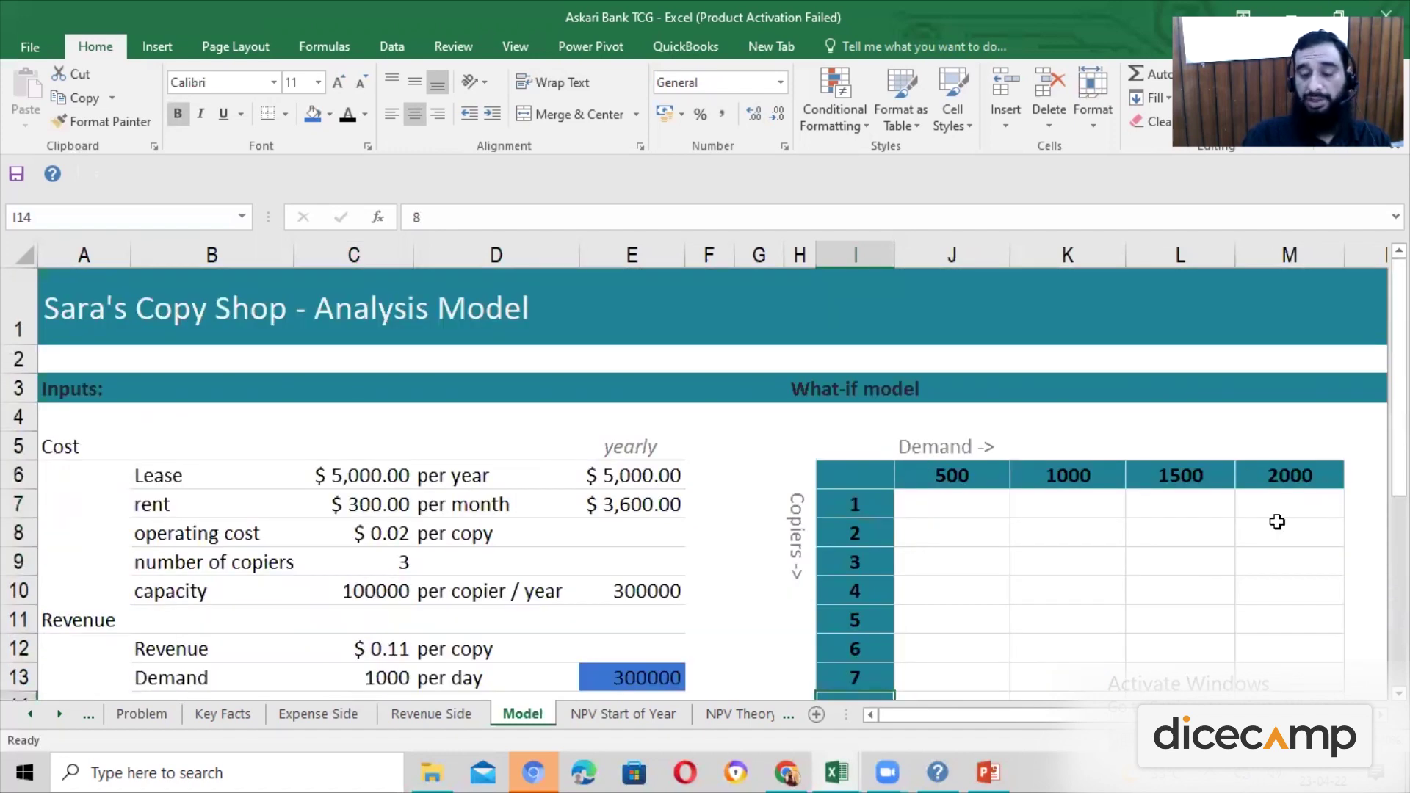
{"action": "scroll", "coordinate": [1248, 536], "scroll_direction": "down", "scroll_amount": 3}
{"action": "scroll", "coordinate": [1085, 602], "scroll_direction": "up", "scroll_amount": 1}
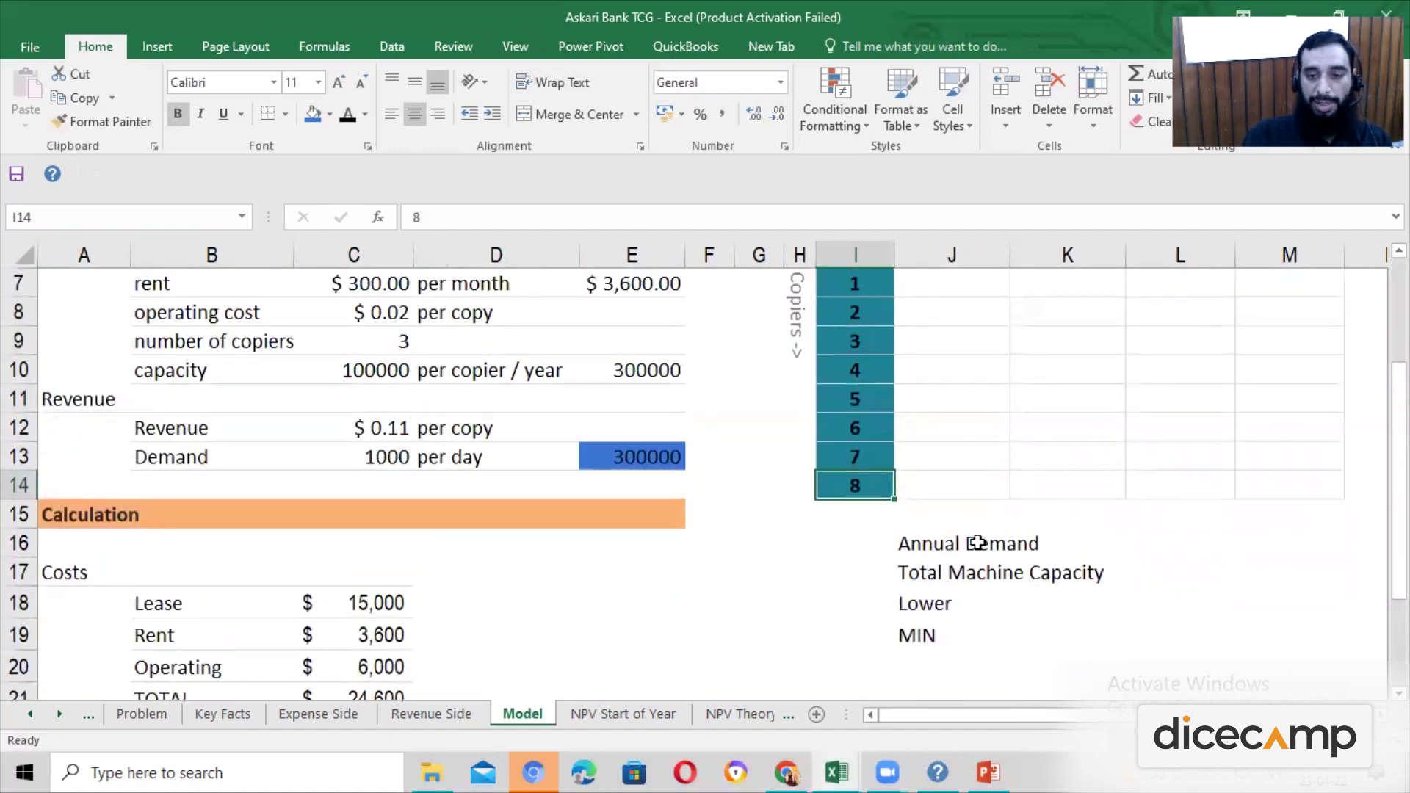
{"action": "scroll", "coordinate": [979, 543], "scroll_direction": "up", "scroll_amount": 2}
{"action": "scroll", "coordinate": [979, 547], "scroll_direction": "down", "scroll_amount": 1}
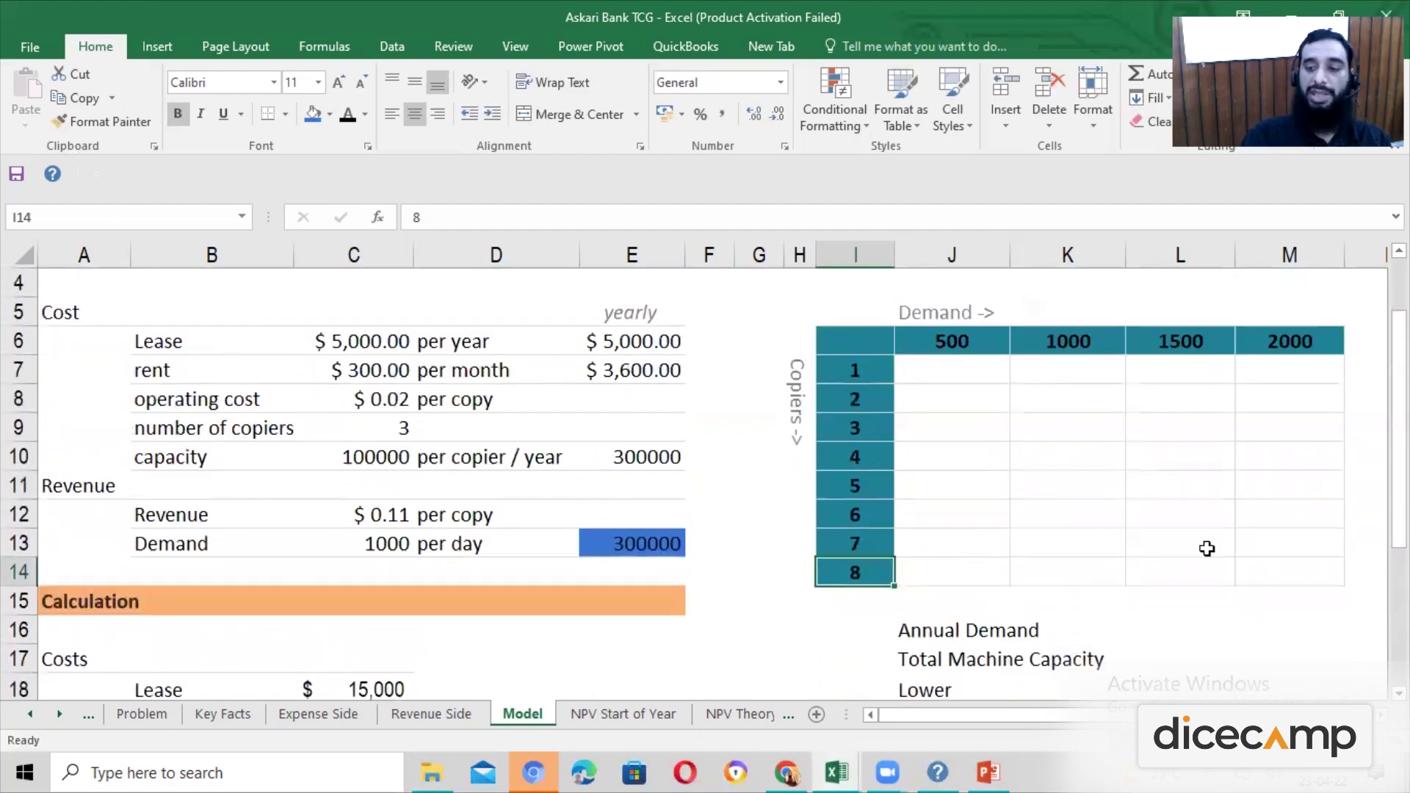
{"action": "left_click_drag", "start_coordinate": [1398, 455], "coordinate": [1399, 433]}
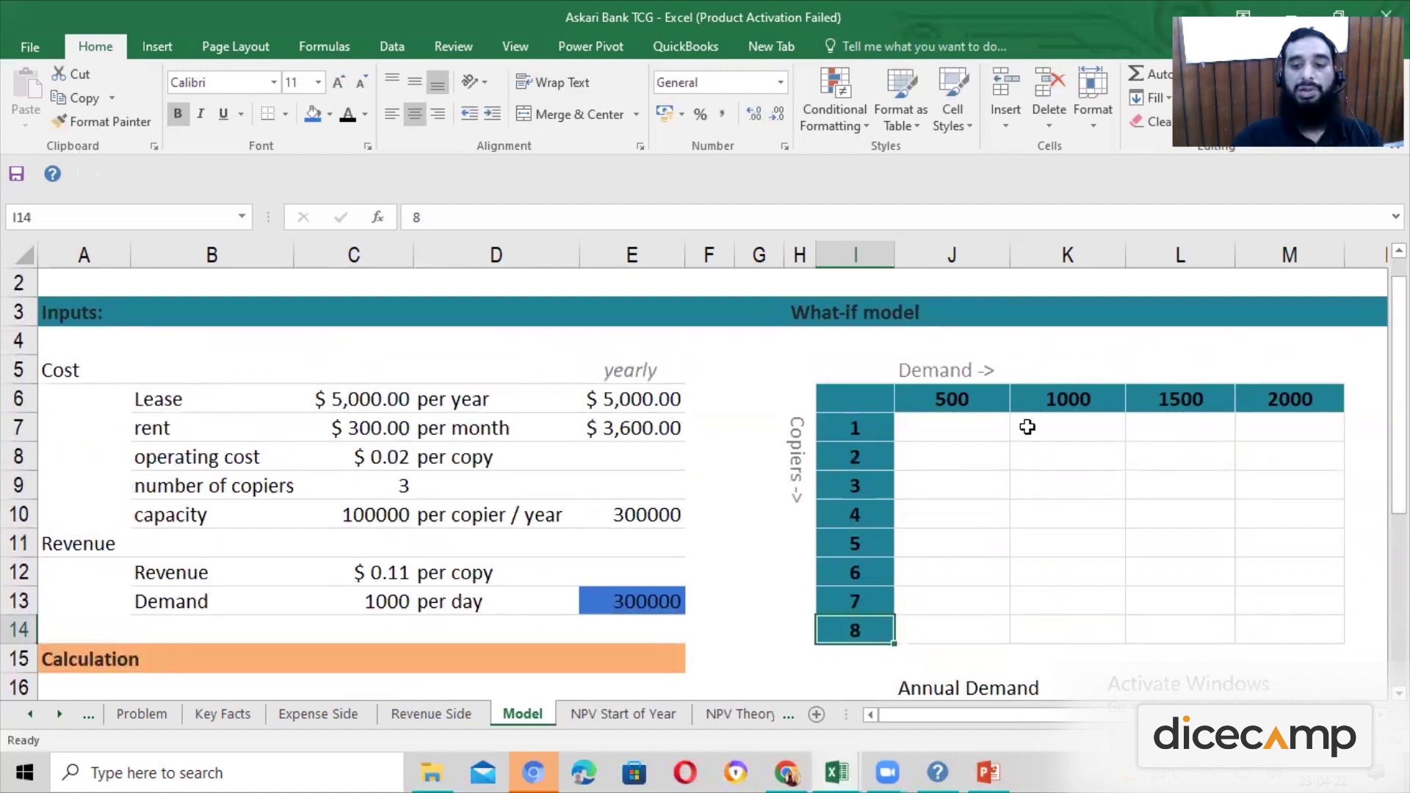
Examine the extent of the what-if table in I6:M14 and its result cells in J7:M14
{"action": "left_click_drag", "start_coordinate": [837, 390], "coordinate": [1341, 623]}
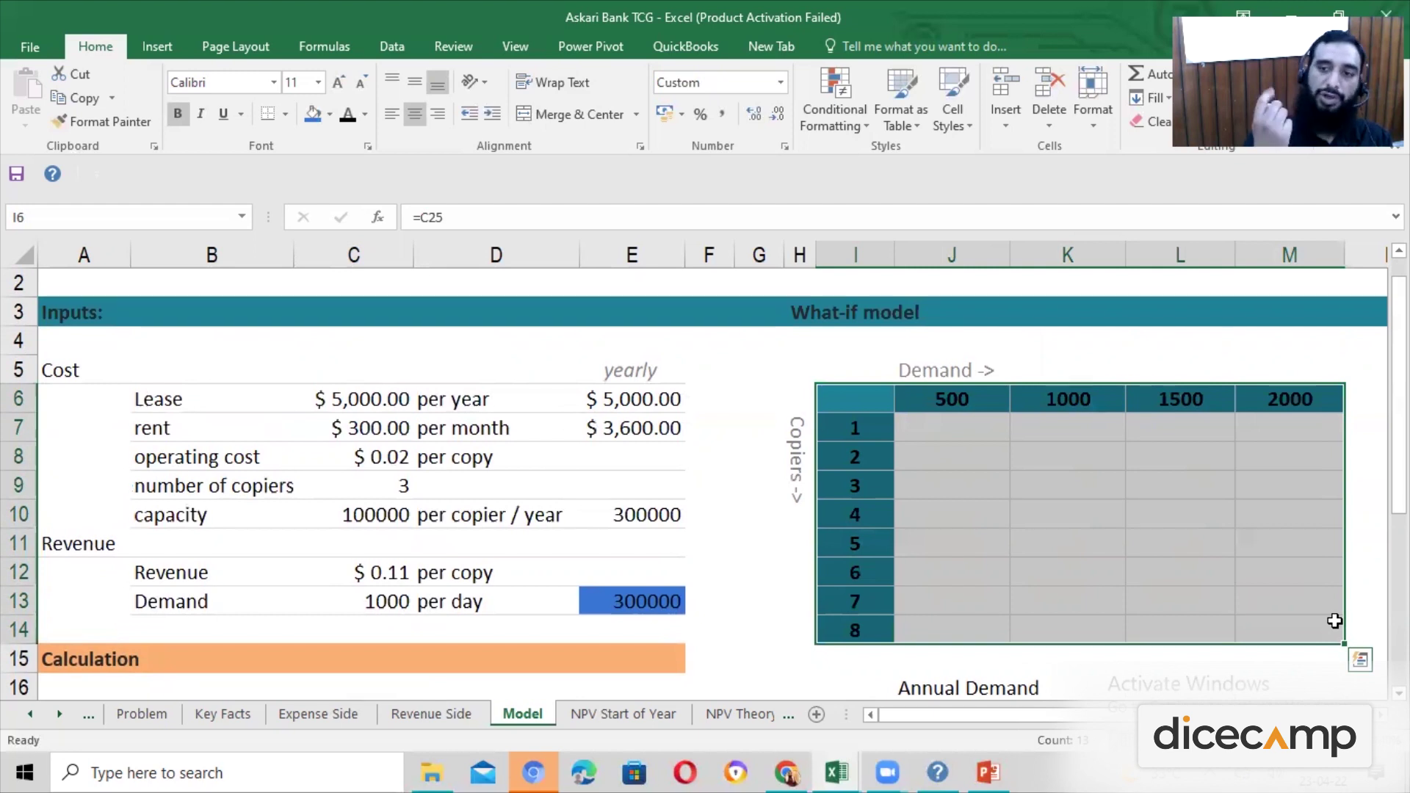
{"action": "left_click_drag", "start_coordinate": [979, 431], "coordinate": [1287, 631]}
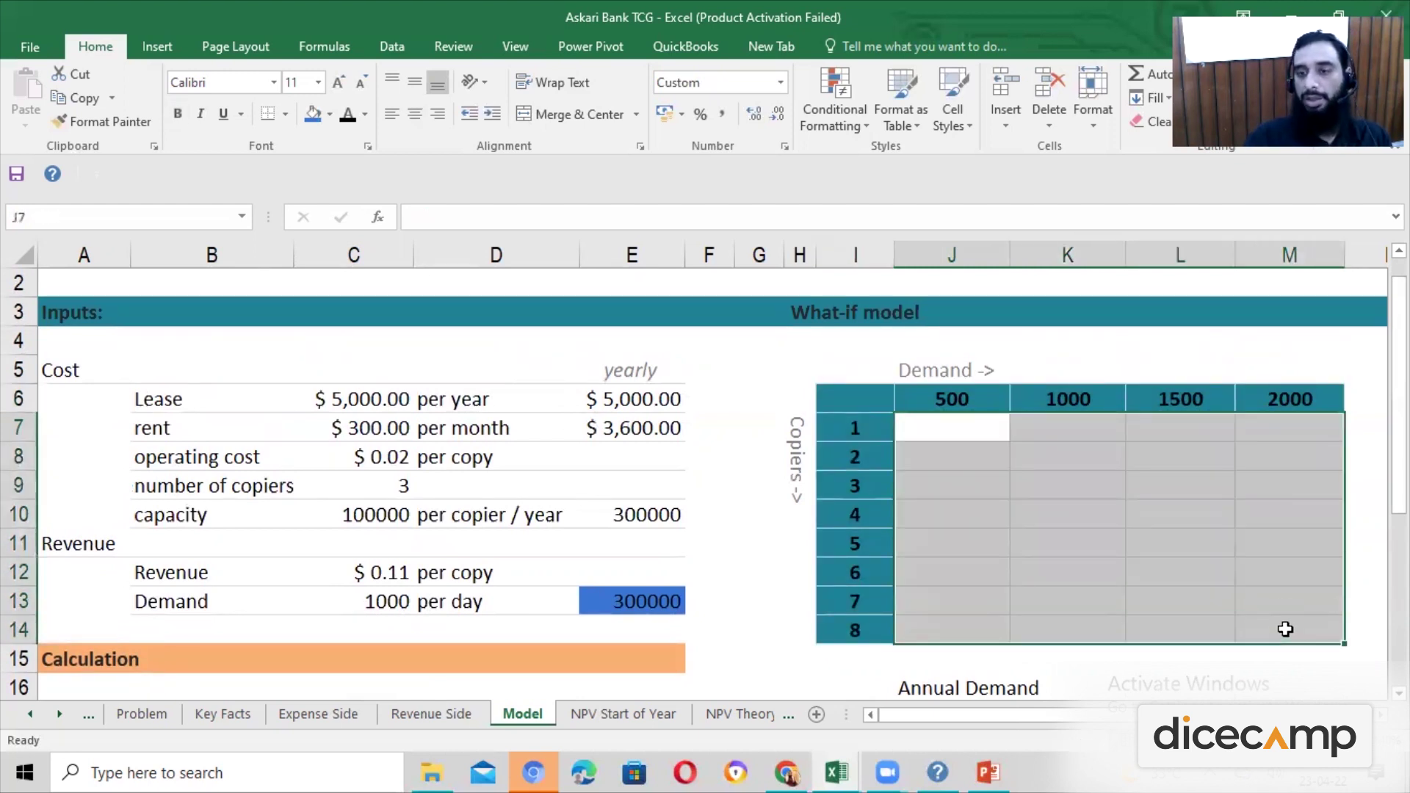
{"action": "left_click", "coordinate": [1033, 519]}
{"action": "left_click_drag", "start_coordinate": [890, 400], "coordinate": [1283, 632]}
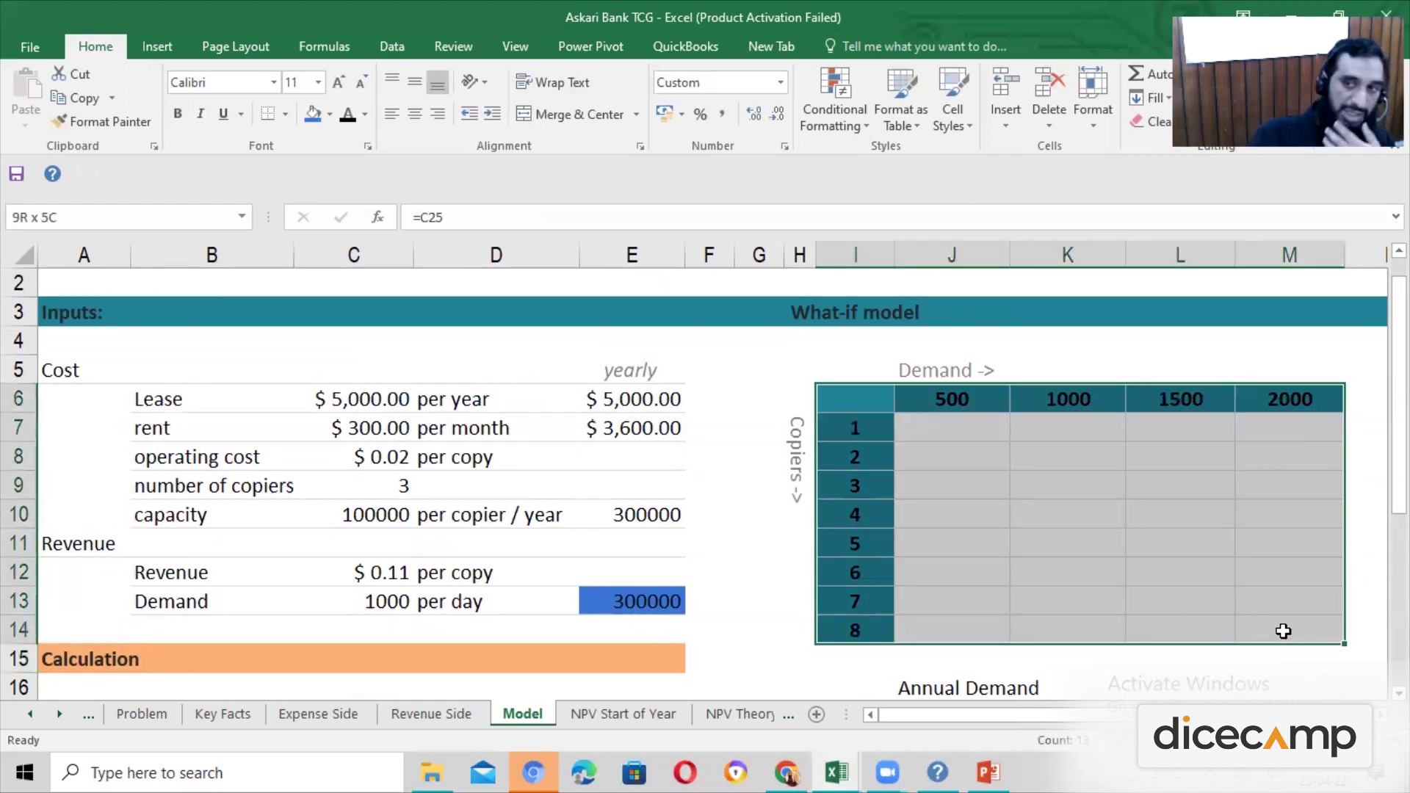
{"action": "left_click_drag", "start_coordinate": [1283, 632], "coordinate": [1282, 631]}
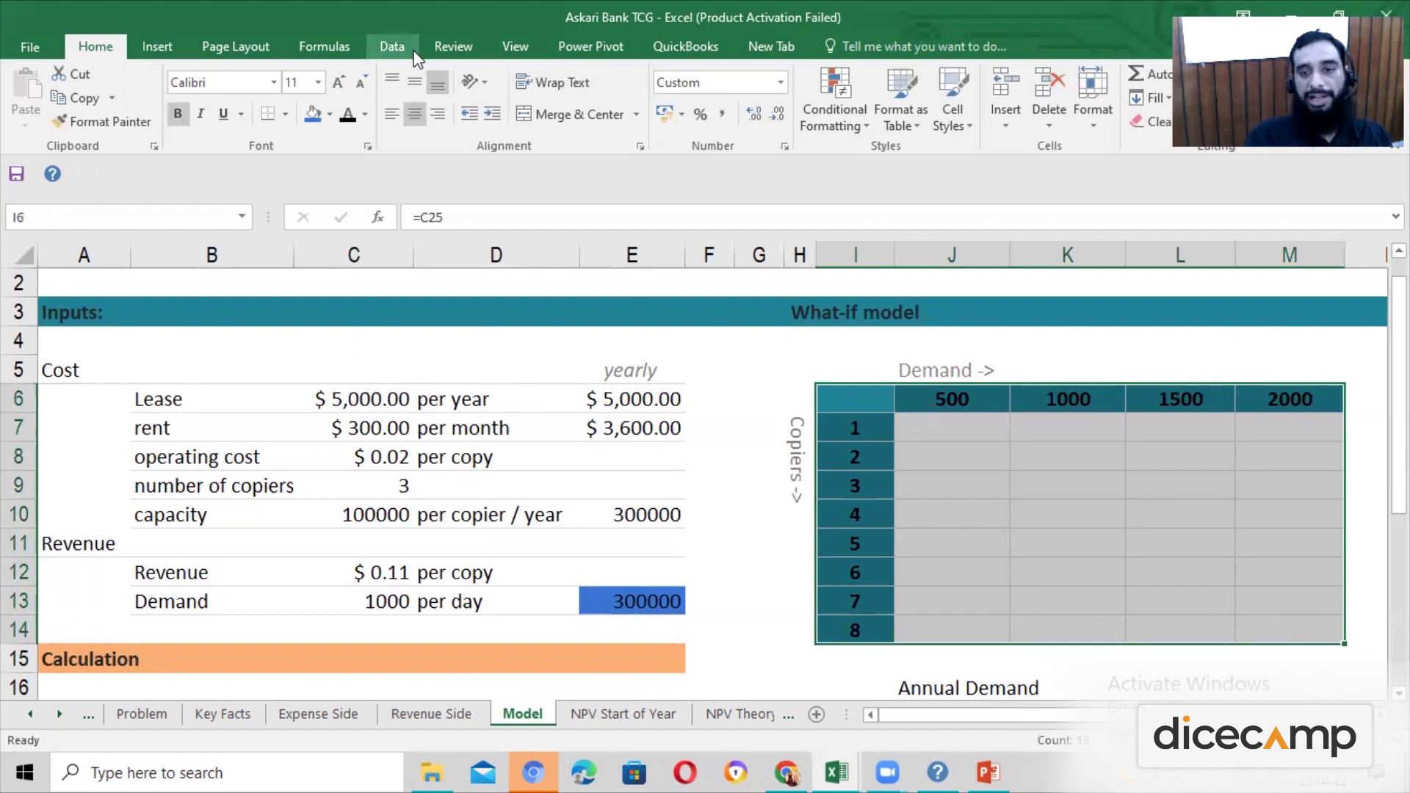
{"action": "left_click", "coordinate": [391, 47]}
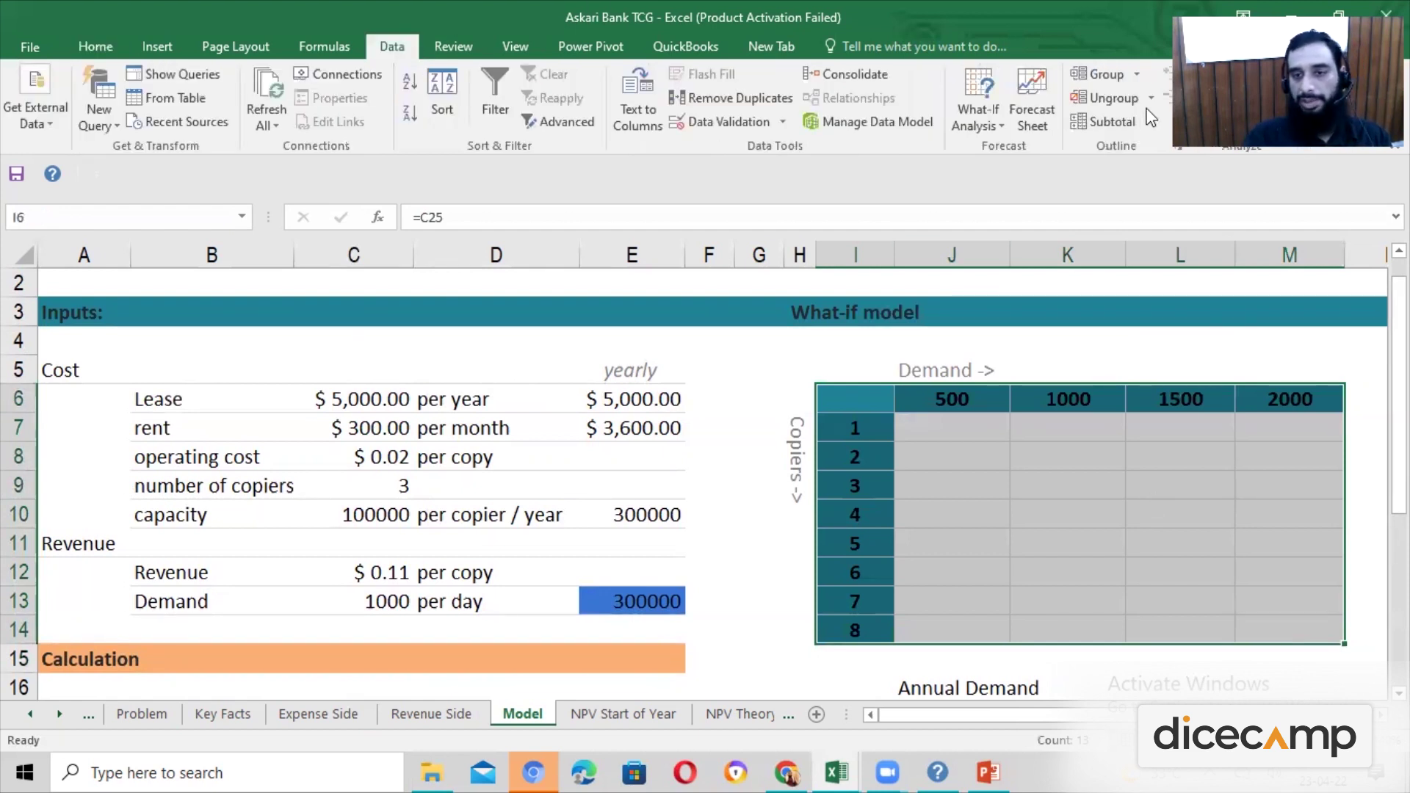
{"action": "left_click", "coordinate": [991, 83]}
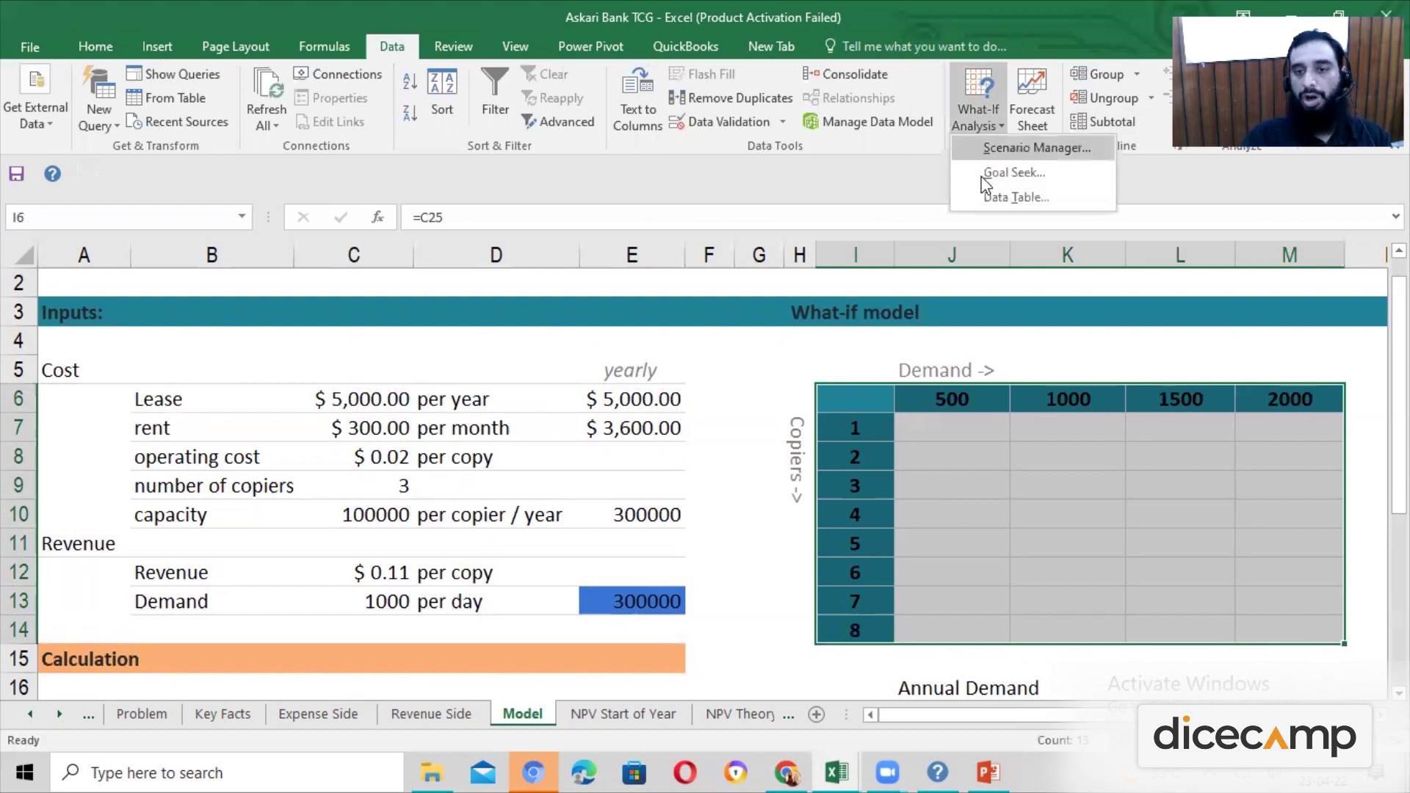
{"action": "left_click", "coordinate": [997, 200]}
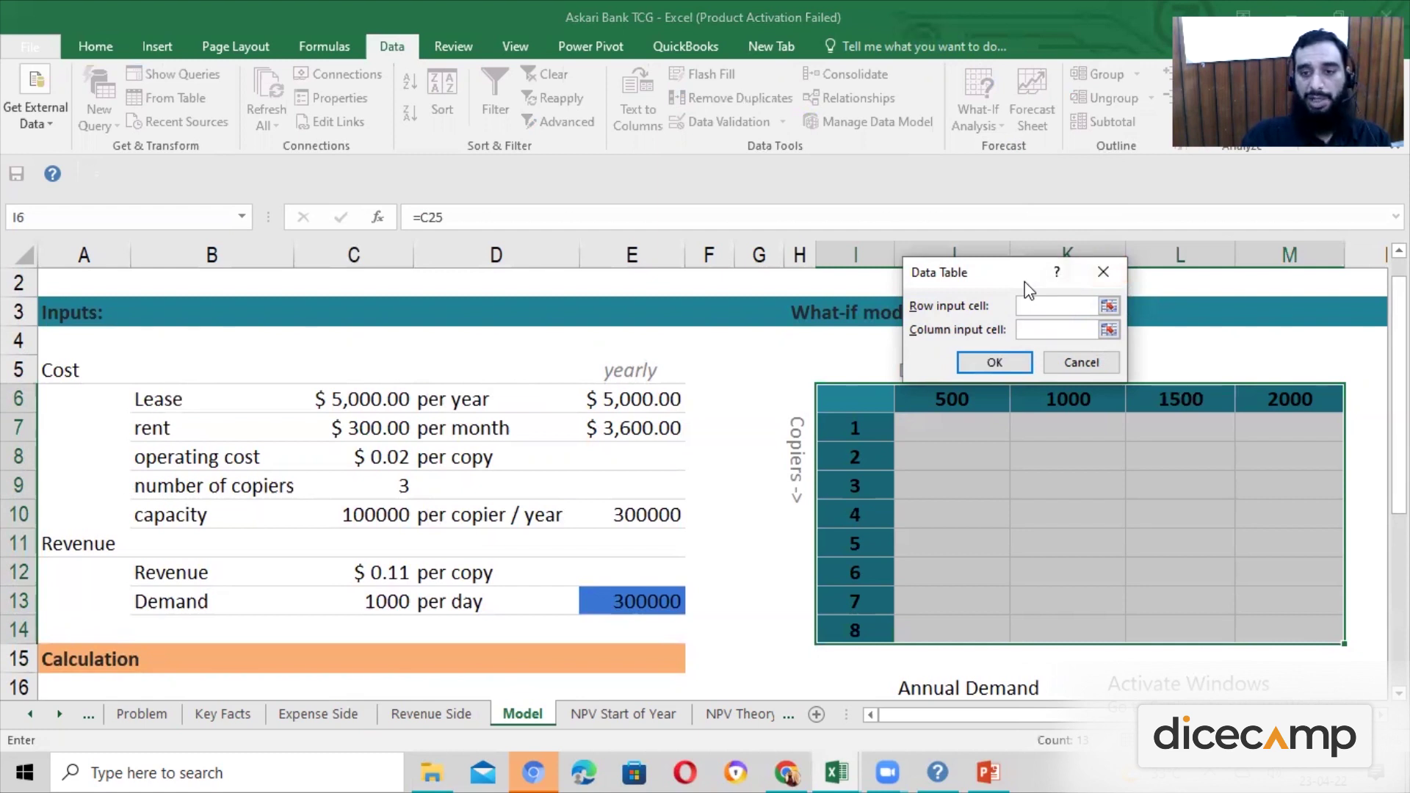
{"action": "left_click_drag", "start_coordinate": [1026, 281], "coordinate": [979, 141]}
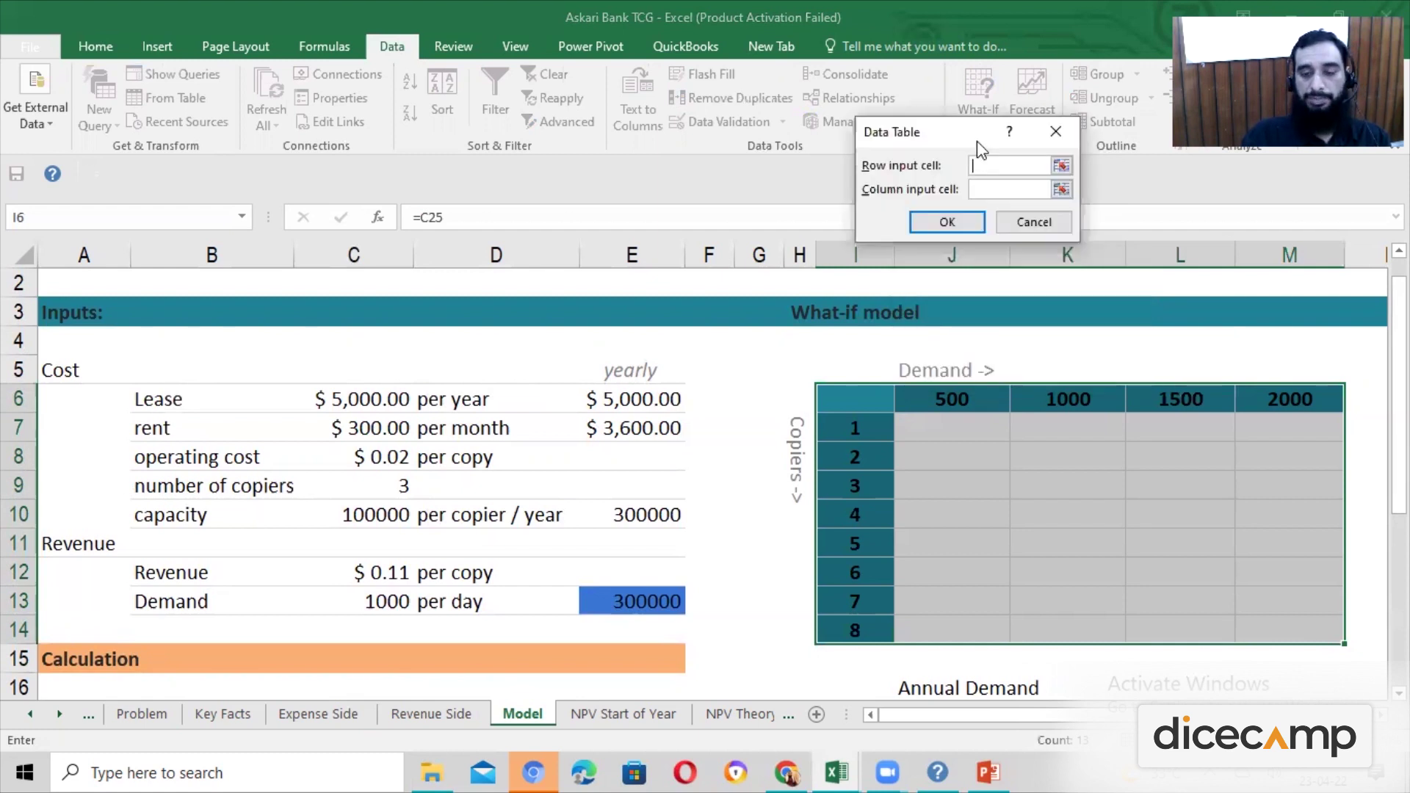
{"action": "left_click", "coordinate": [1063, 136]}
Start a what-if Data Table on the range I6:M14, including the demand headings and copier numbers
{"action": "left_click", "coordinate": [1089, 456]}
{"action": "left_click_drag", "start_coordinate": [951, 399], "coordinate": [1268, 394]}
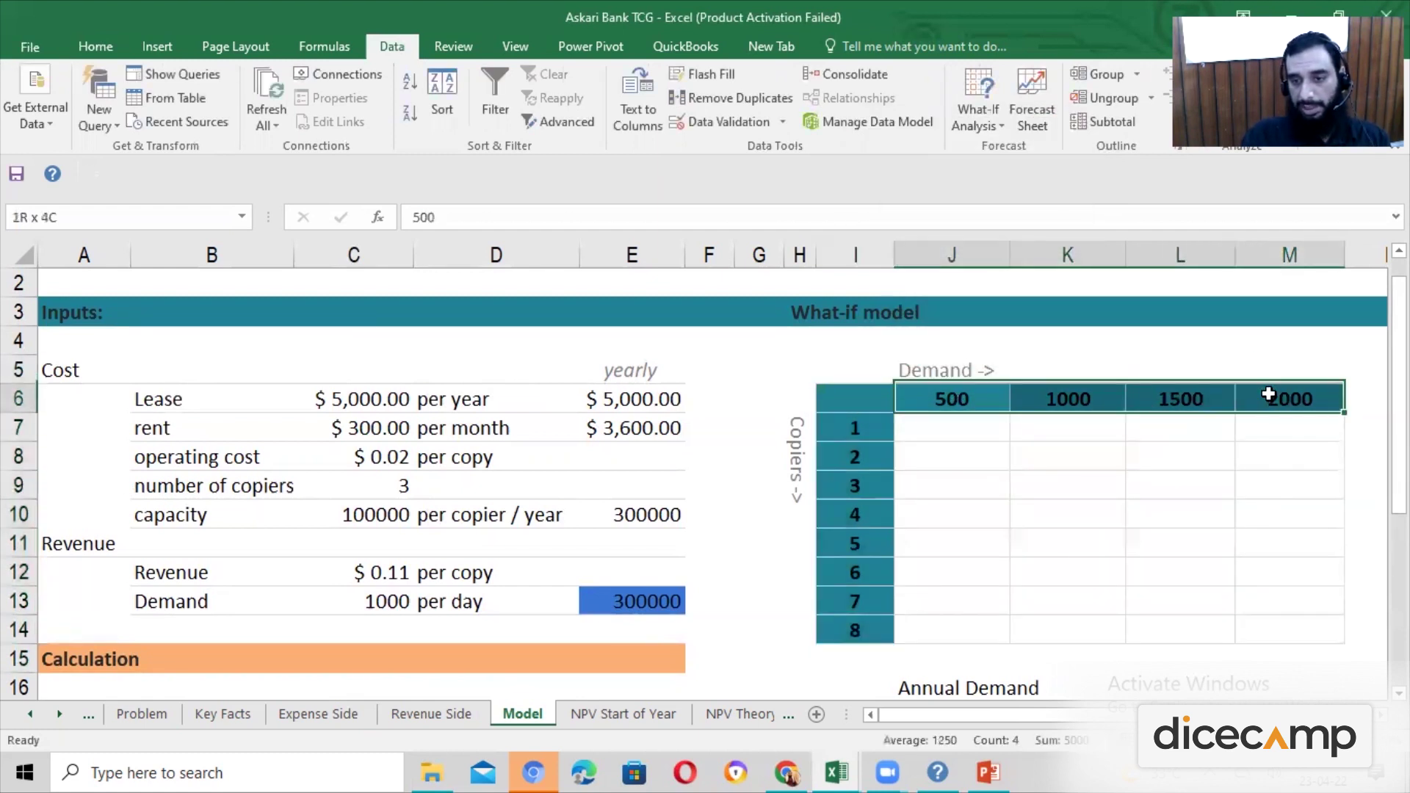
{"action": "left_click_drag", "start_coordinate": [861, 397], "coordinate": [954, 512]}
{"action": "left_click_drag", "start_coordinate": [1175, 619], "coordinate": [1297, 637]}
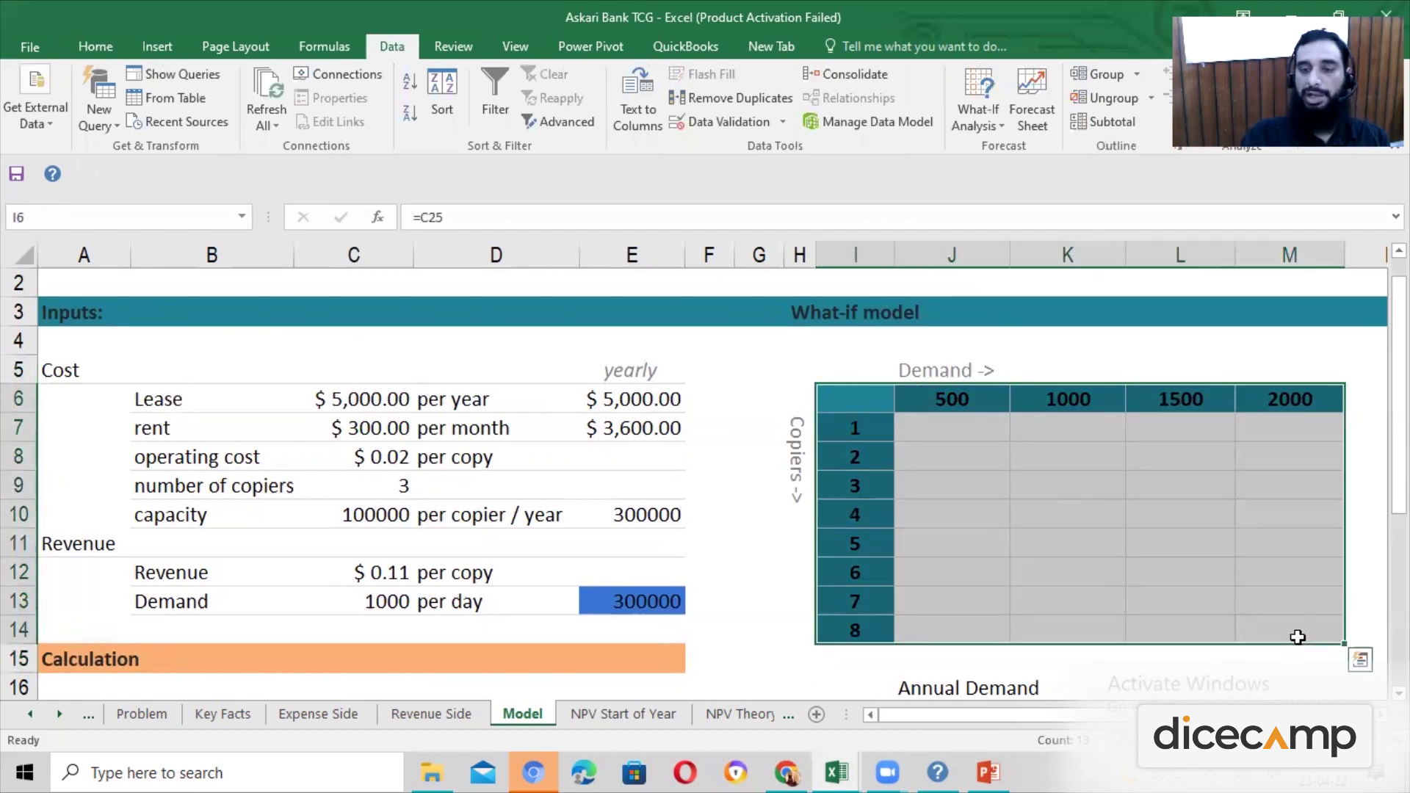
{"action": "left_click", "coordinate": [976, 118]}
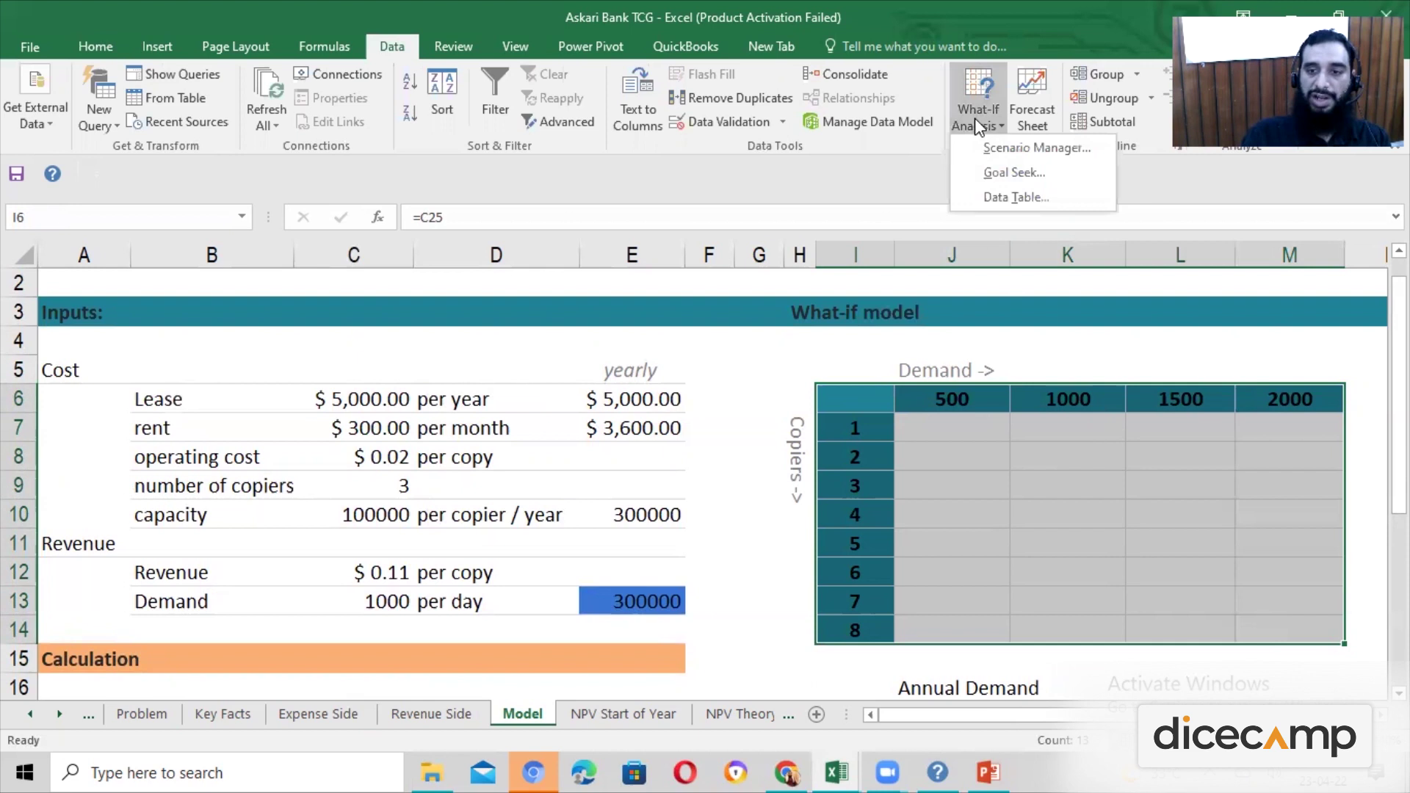
{"action": "left_click", "coordinate": [1015, 198]}
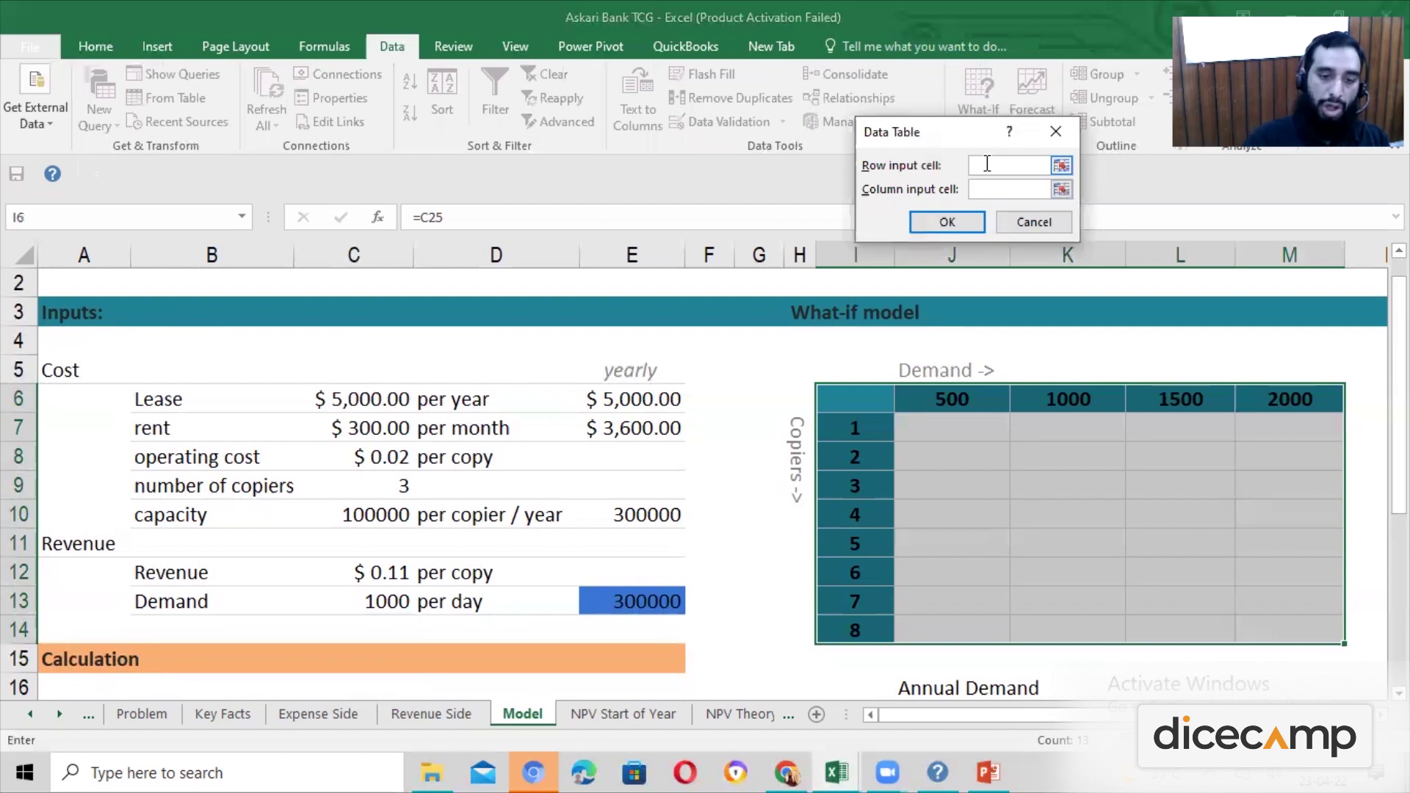
Set the data table's row input cell to the daily demand in C13
{"action": "left_click", "coordinate": [1061, 166]}
{"action": "left_click", "coordinate": [374, 613]}
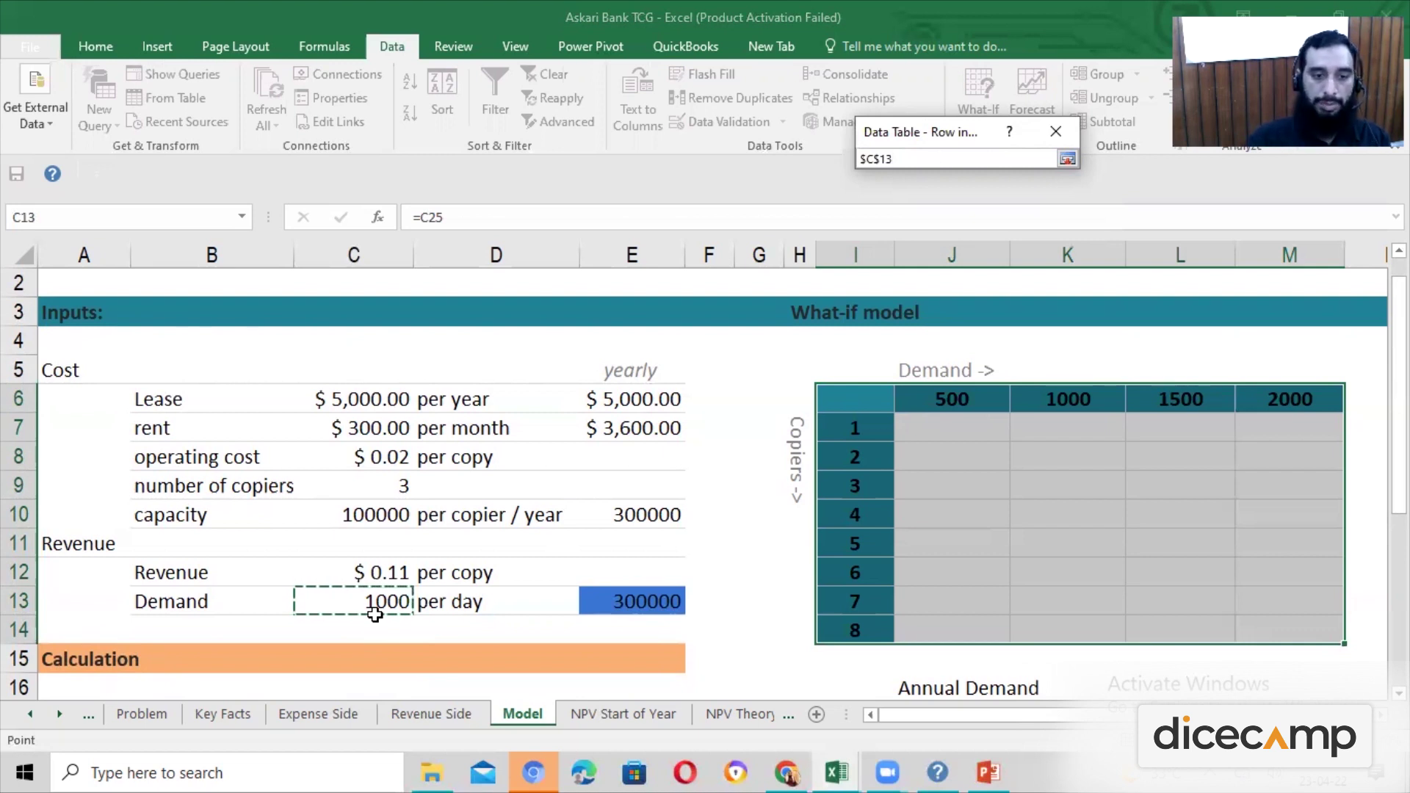
{"action": "left_click", "coordinate": [1067, 160]}
{"action": "left_click", "coordinate": [403, 486]}
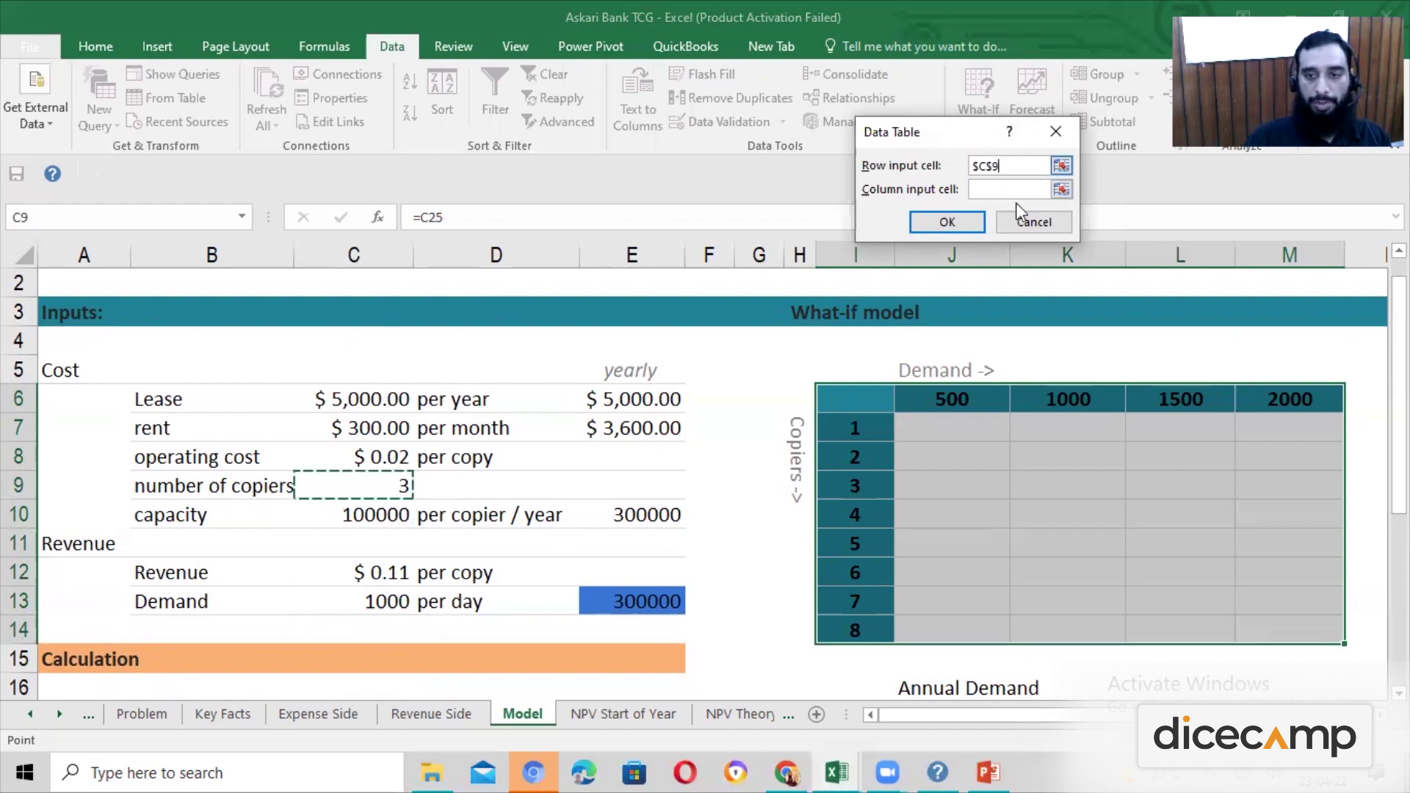
{"action": "left_click", "coordinate": [1061, 166]}
{"action": "left_click", "coordinate": [363, 607]}
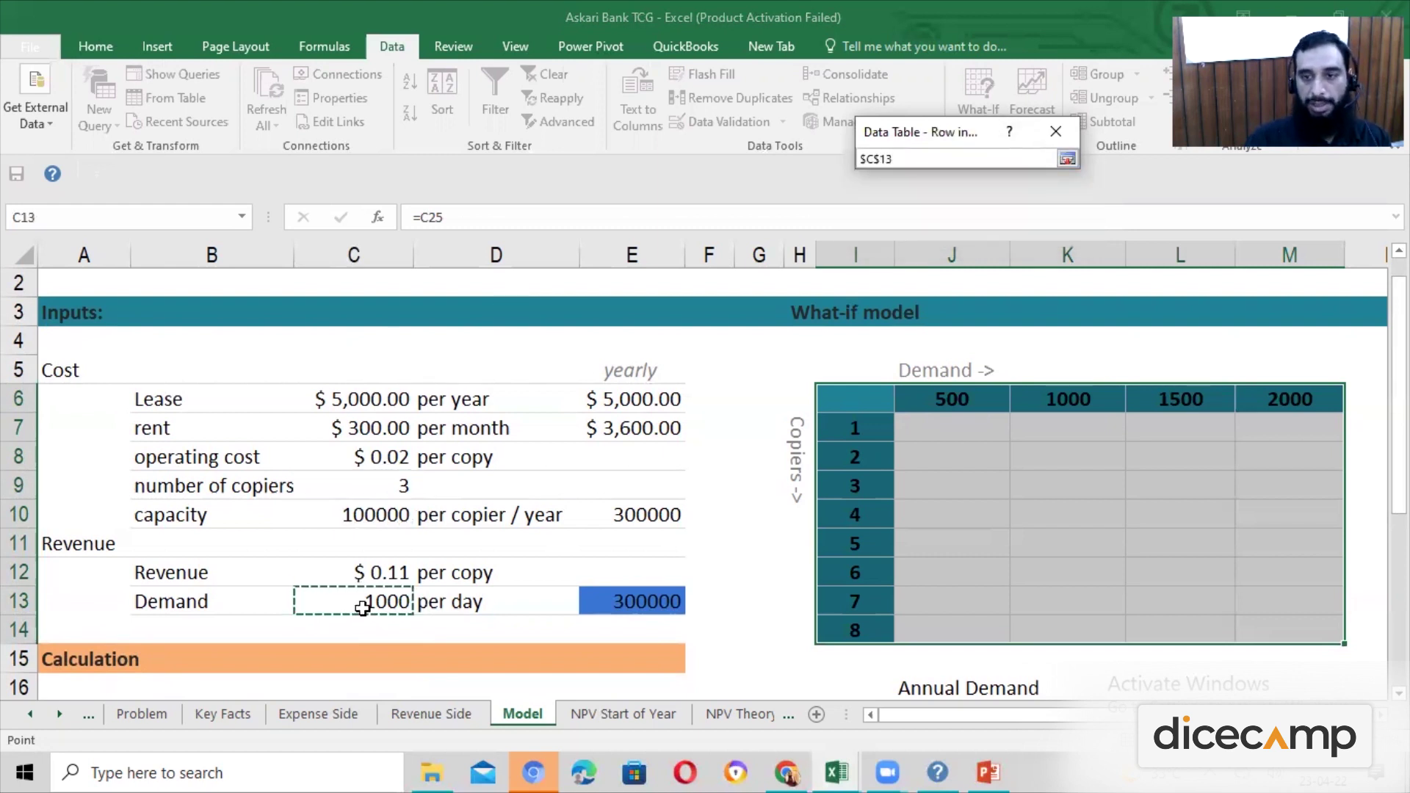
{"action": "key", "text": "Return"}
Set the column input cell to the number of copiers in C9 and generate the data table
{"action": "left_click", "coordinate": [1058, 195]}
{"action": "left_click", "coordinate": [1059, 192]}
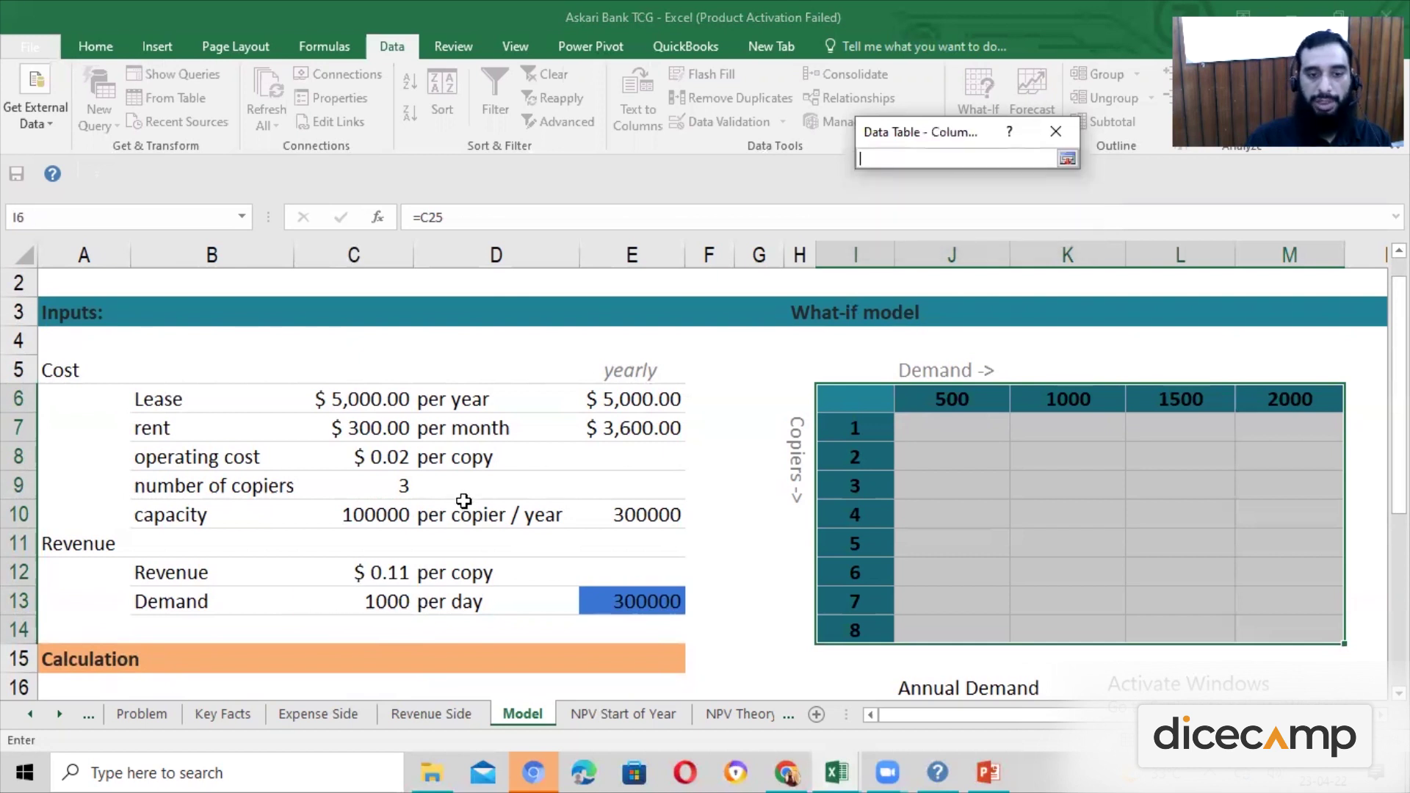
{"action": "left_click", "coordinate": [381, 490]}
{"action": "key", "text": "Return"}
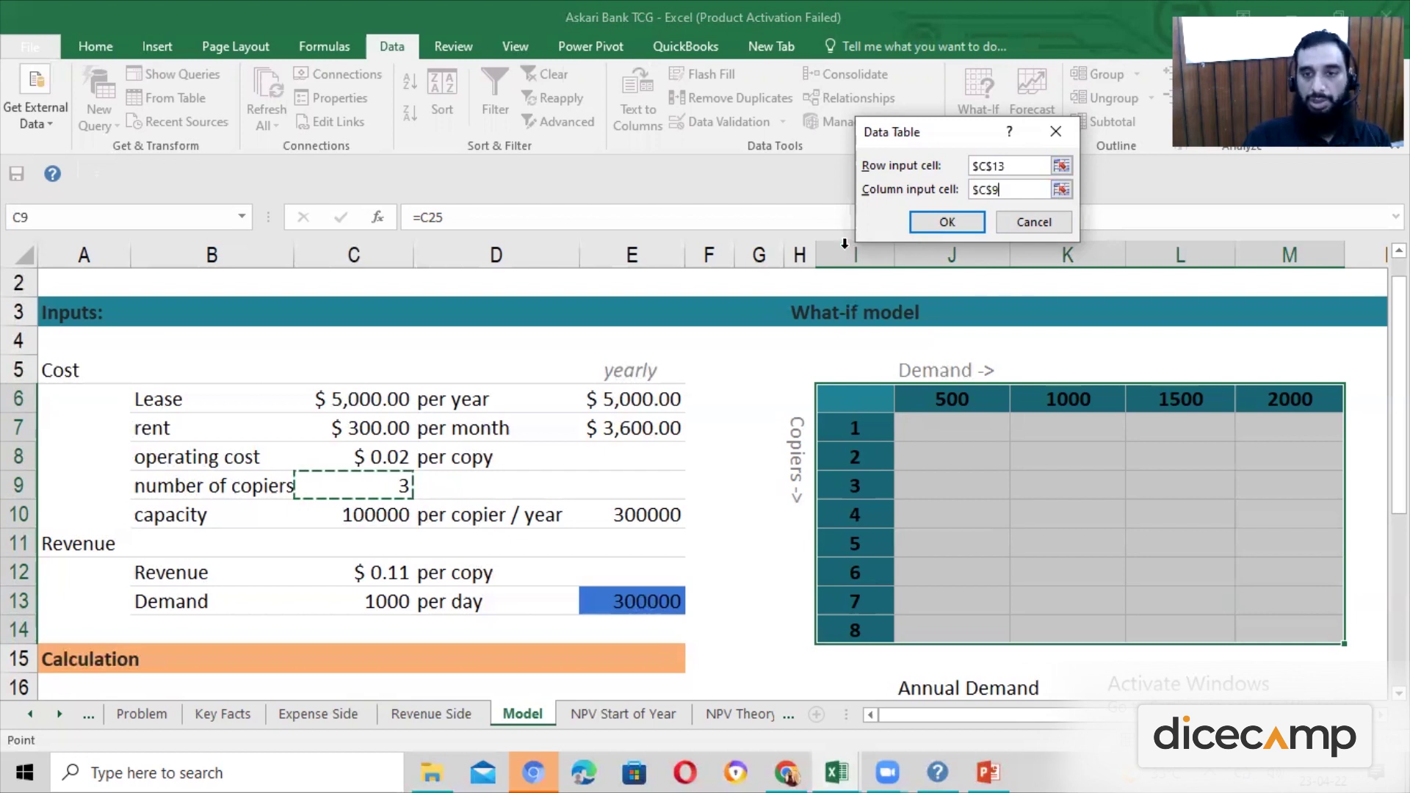
{"action": "left_click", "coordinate": [941, 225]}
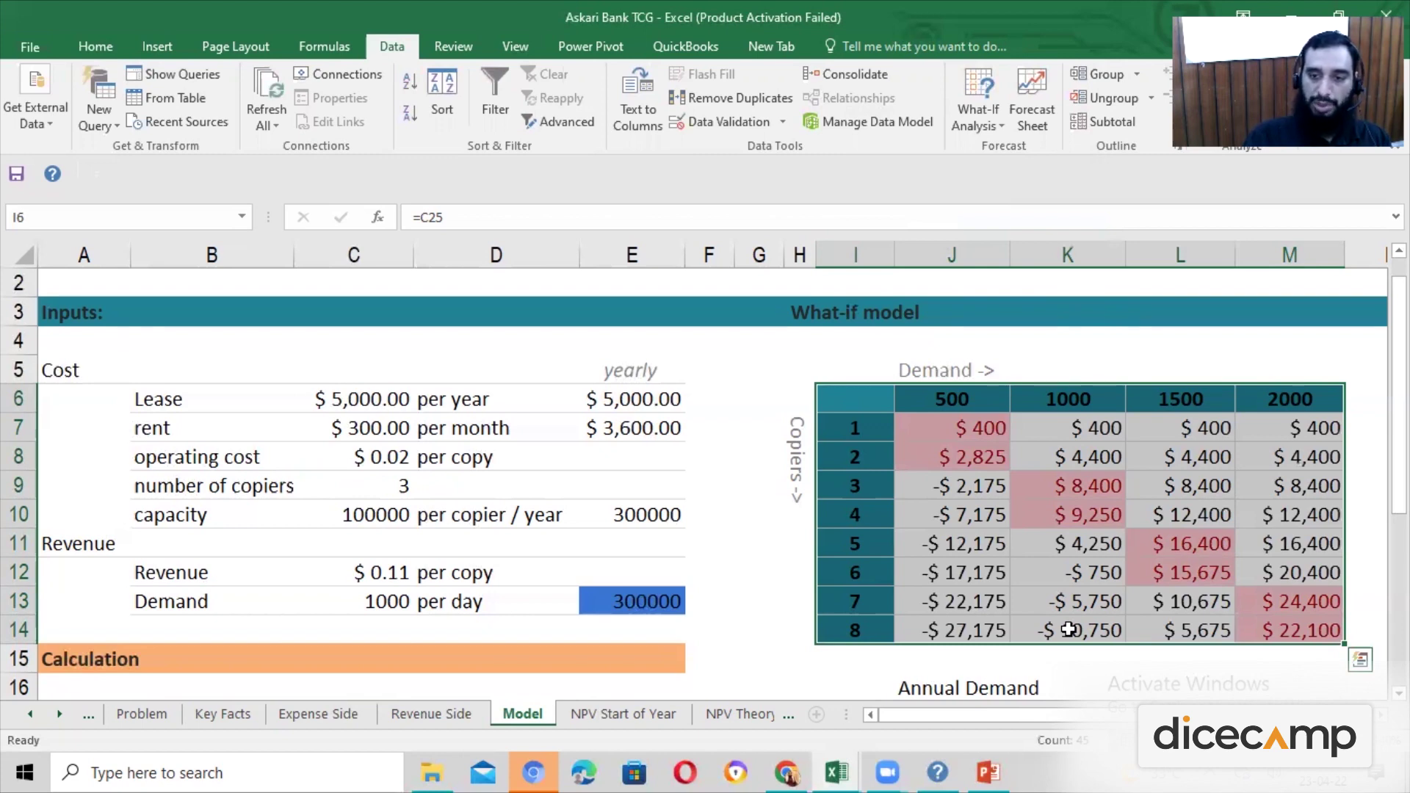
Compare the Profit in C25 for 3 copiers and a daily demand of 1000 with the matching what-if table entry
{"action": "scroll", "coordinate": [1068, 630], "scroll_direction": "down", "scroll_amount": 4}
{"action": "scroll", "coordinate": [380, 574], "scroll_direction": "up", "scroll_amount": 2}
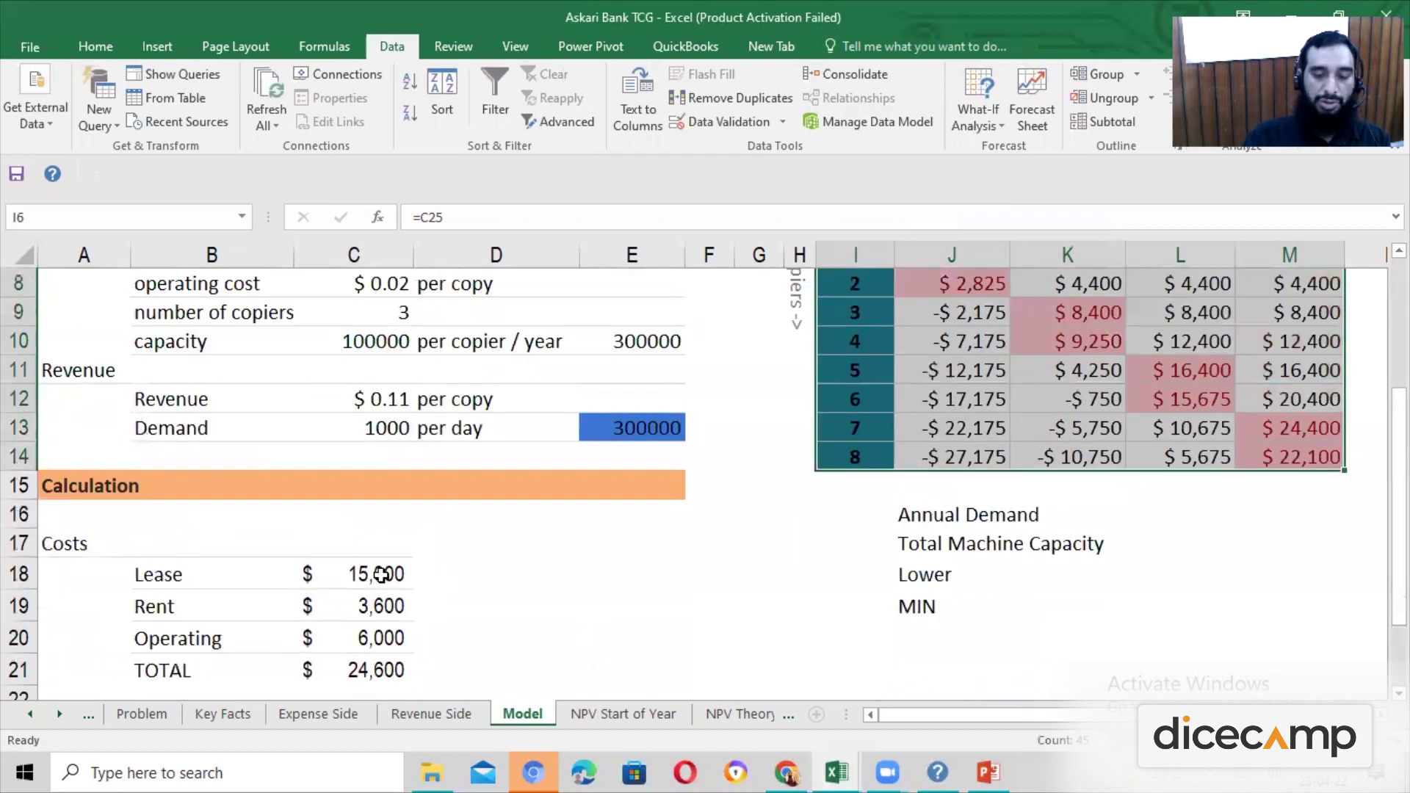
{"action": "left_click", "coordinate": [422, 541]}
{"action": "scroll", "coordinate": [409, 513], "scroll_direction": "up", "scroll_amount": 1}
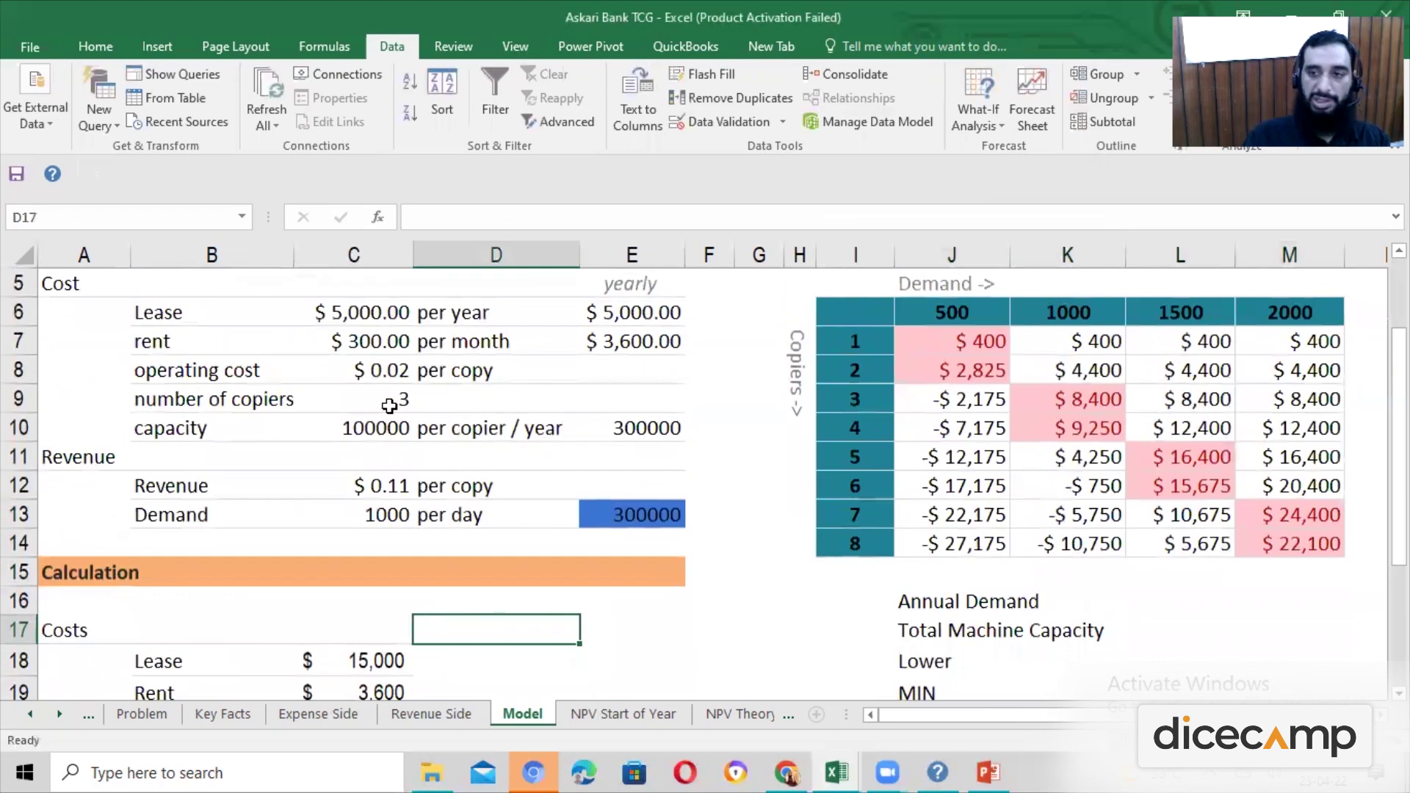
{"action": "left_click", "coordinate": [389, 406]}
{"action": "scroll", "coordinate": [389, 406], "scroll_direction": "down", "scroll_amount": 3}
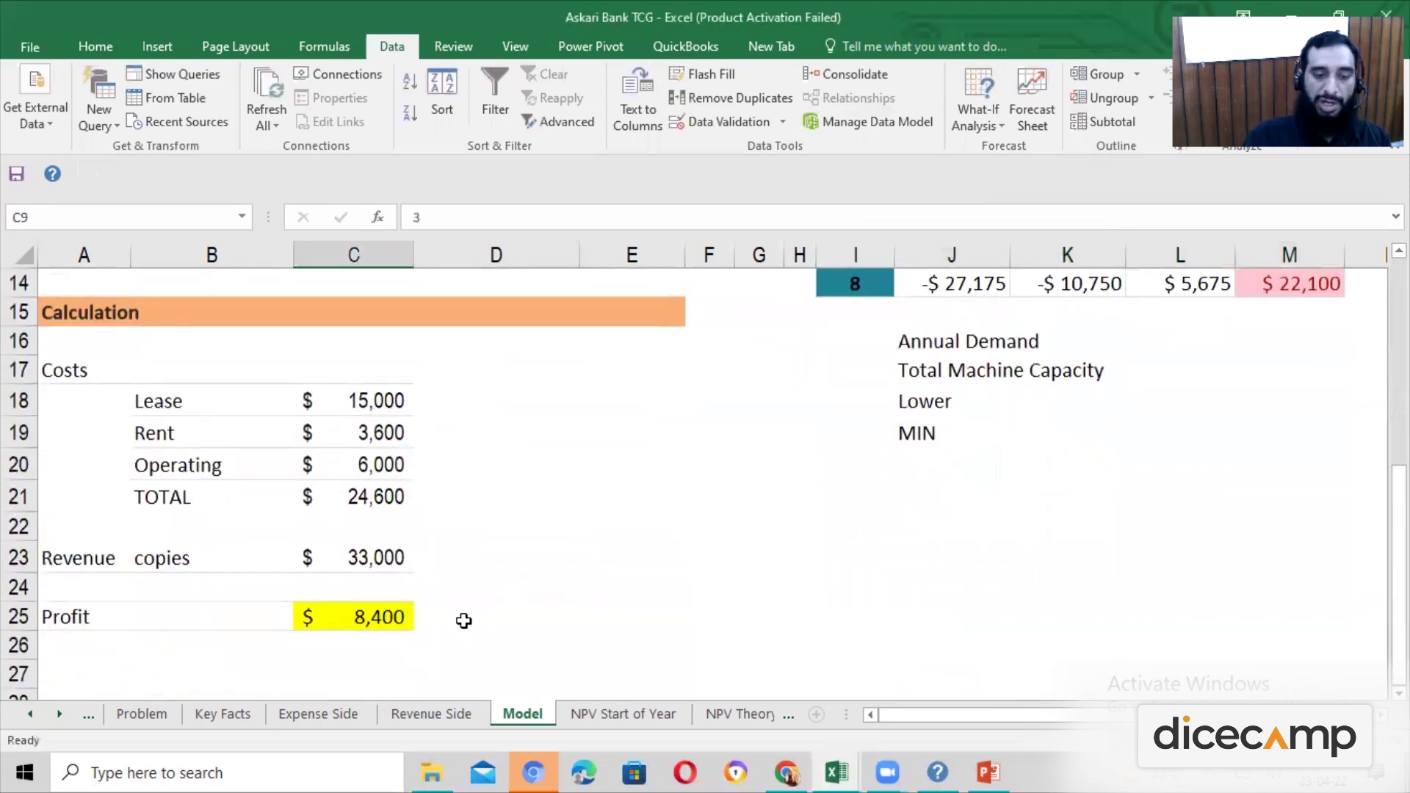
{"action": "left_click", "coordinate": [378, 615]}
{"action": "scroll", "coordinate": [869, 599], "scroll_direction": "up", "scroll_amount": 3}
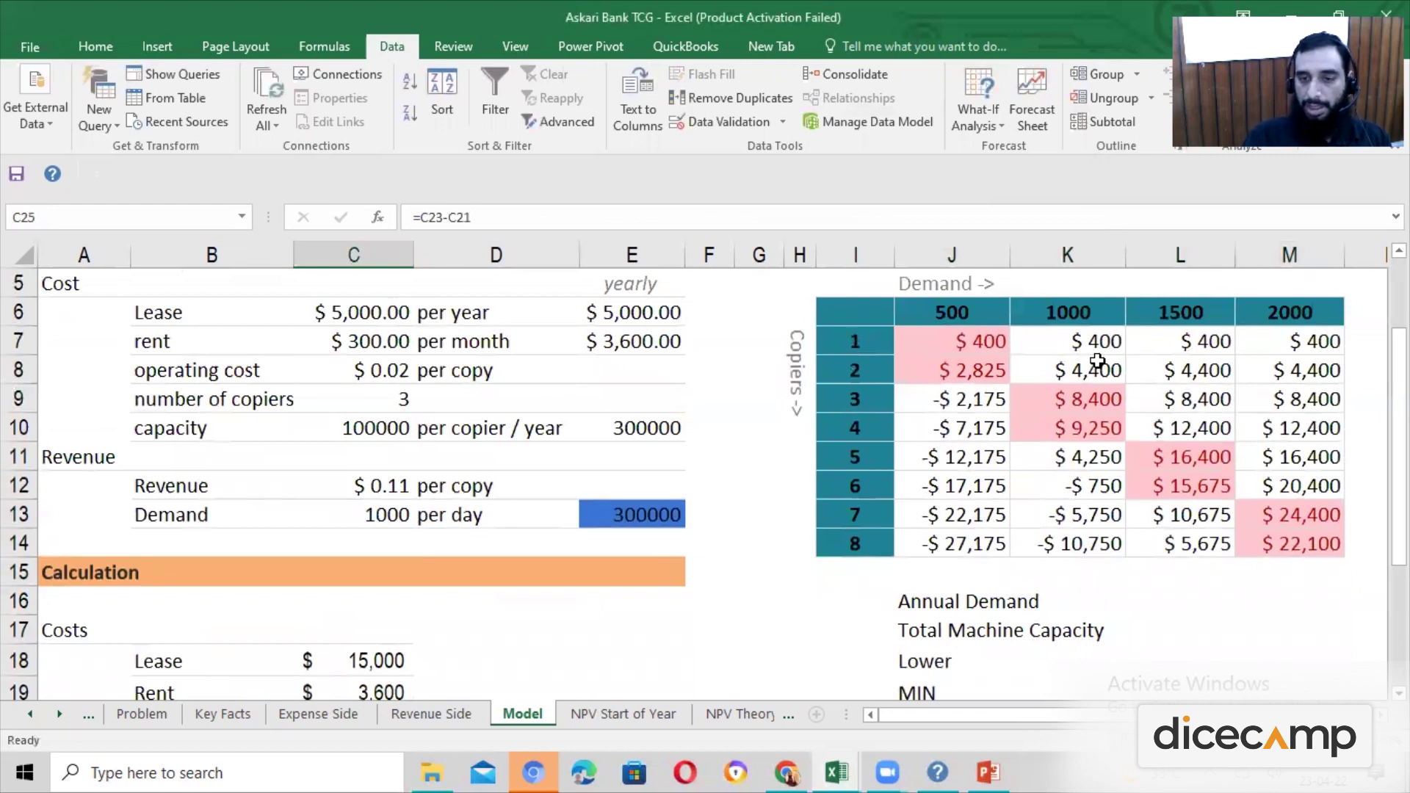
{"action": "left_click", "coordinate": [860, 402]}
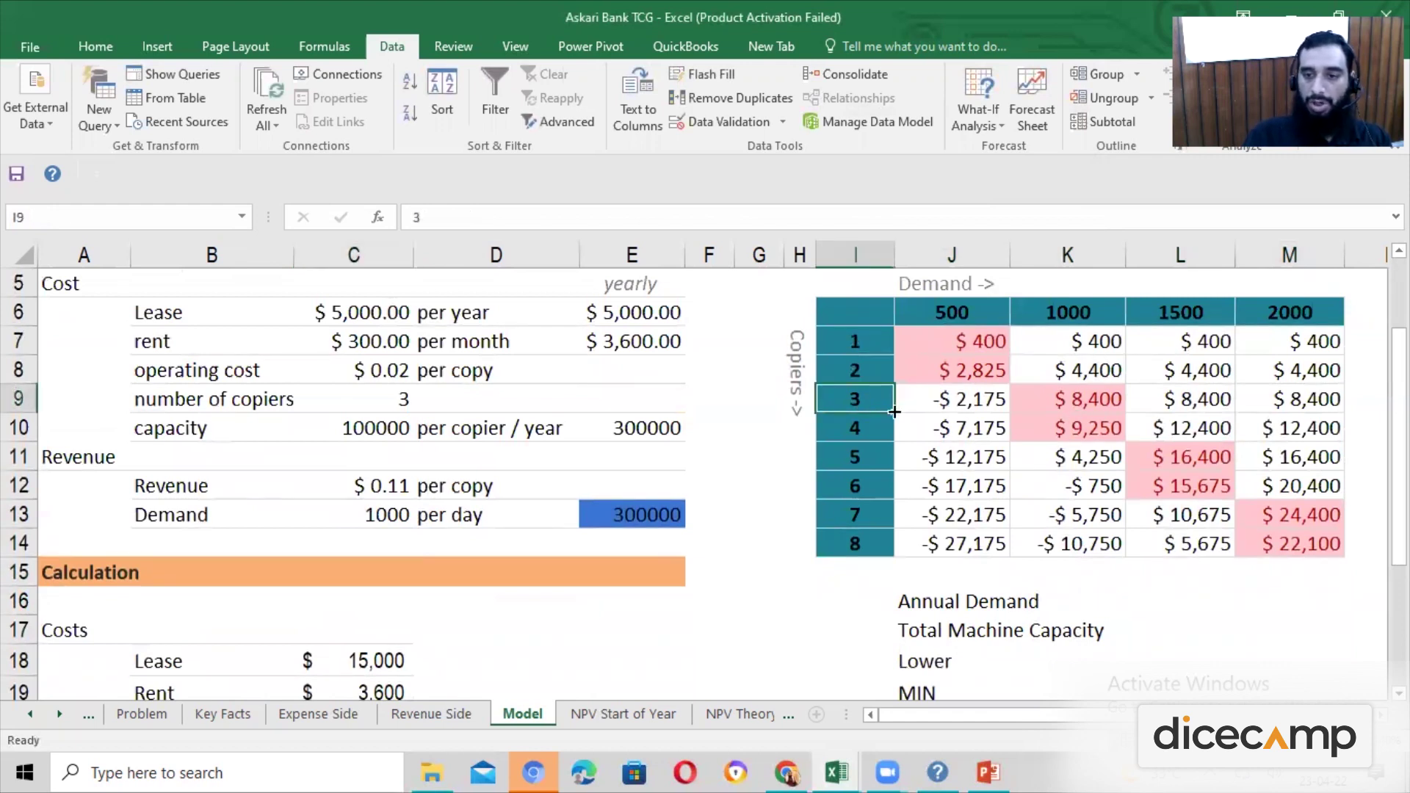
{"action": "left_click", "coordinate": [371, 515]}
Fill the number of copiers in C9 and the daily demand in C13 with blue
{"action": "left_click", "coordinate": [396, 400]}
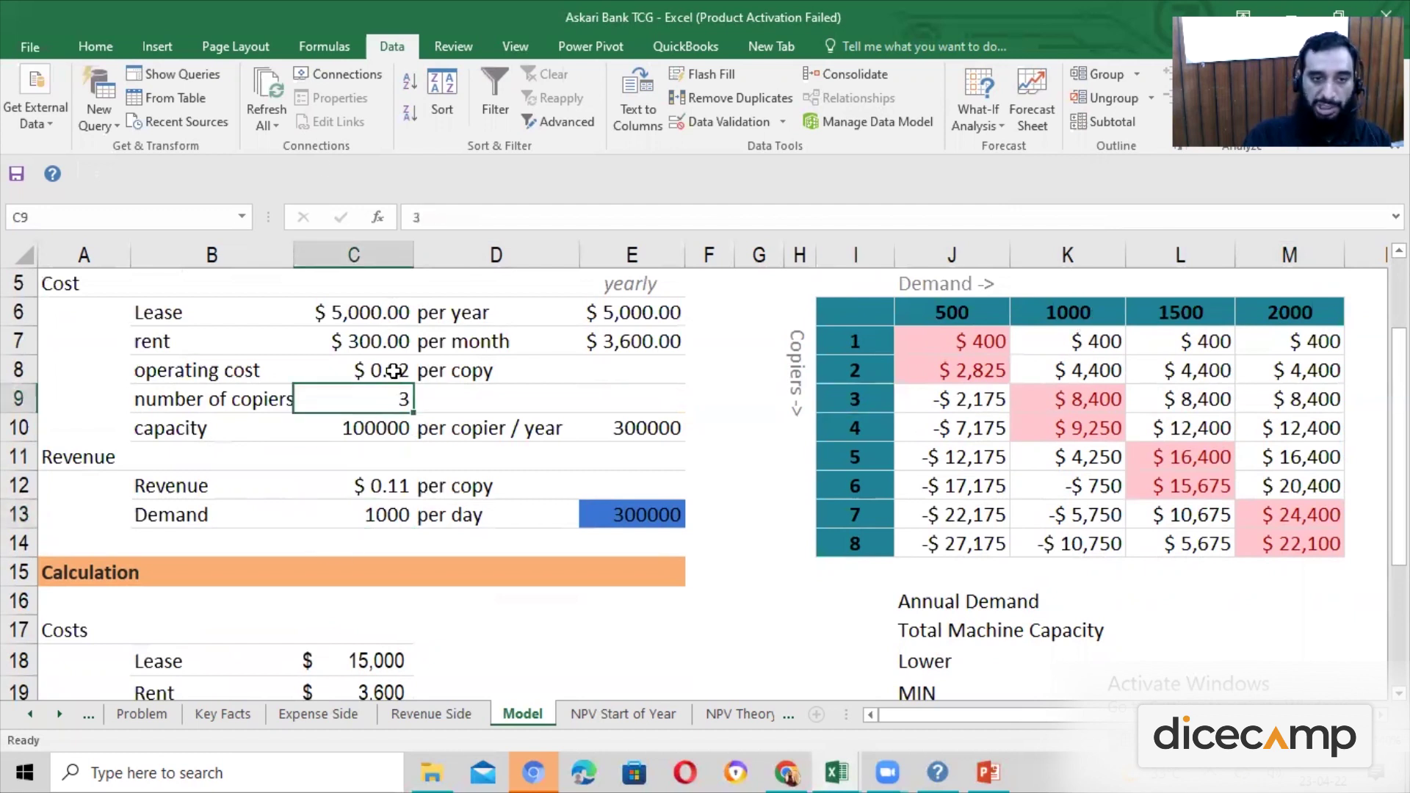
{"action": "left_click", "coordinate": [95, 47]}
{"action": "left_click", "coordinate": [312, 114]}
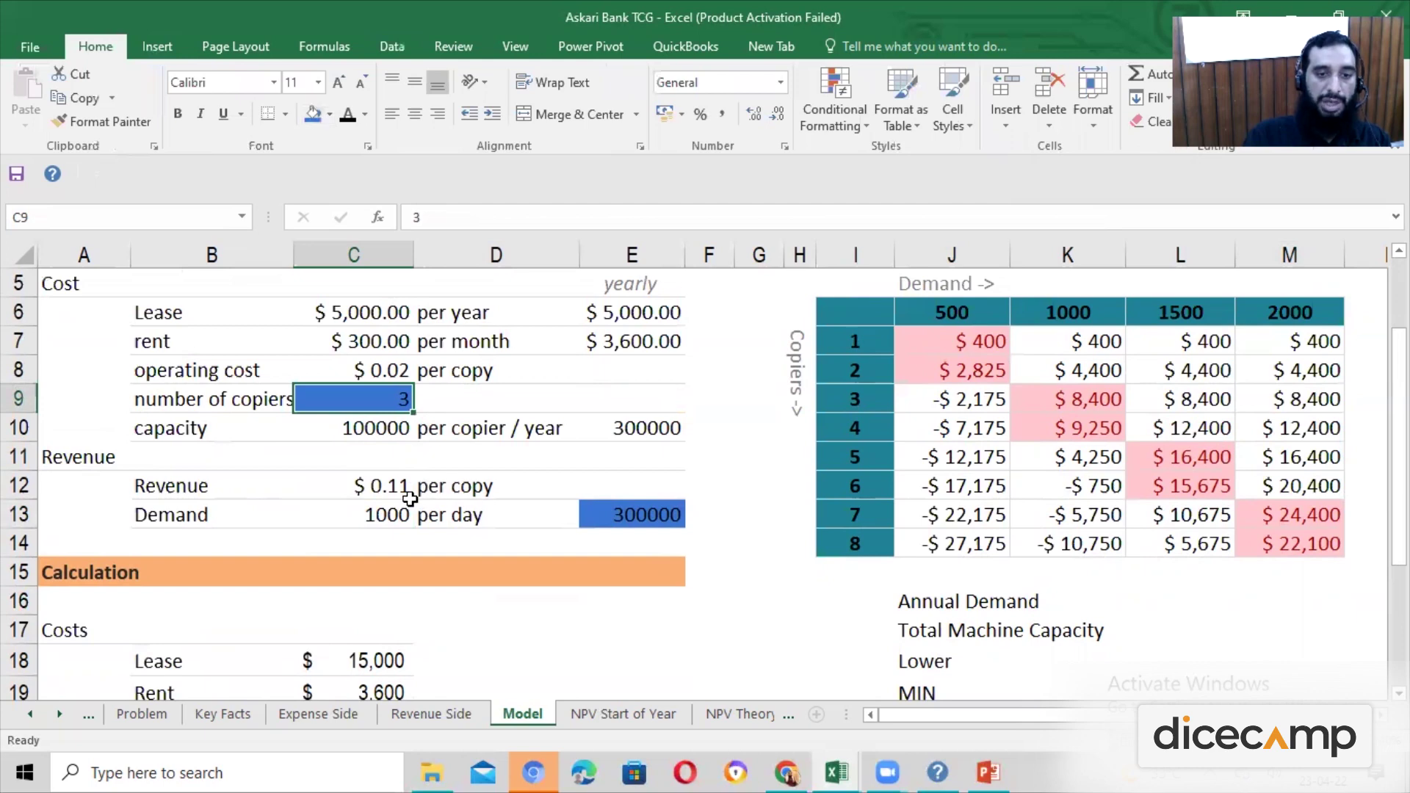
{"action": "left_click", "coordinate": [382, 515]}
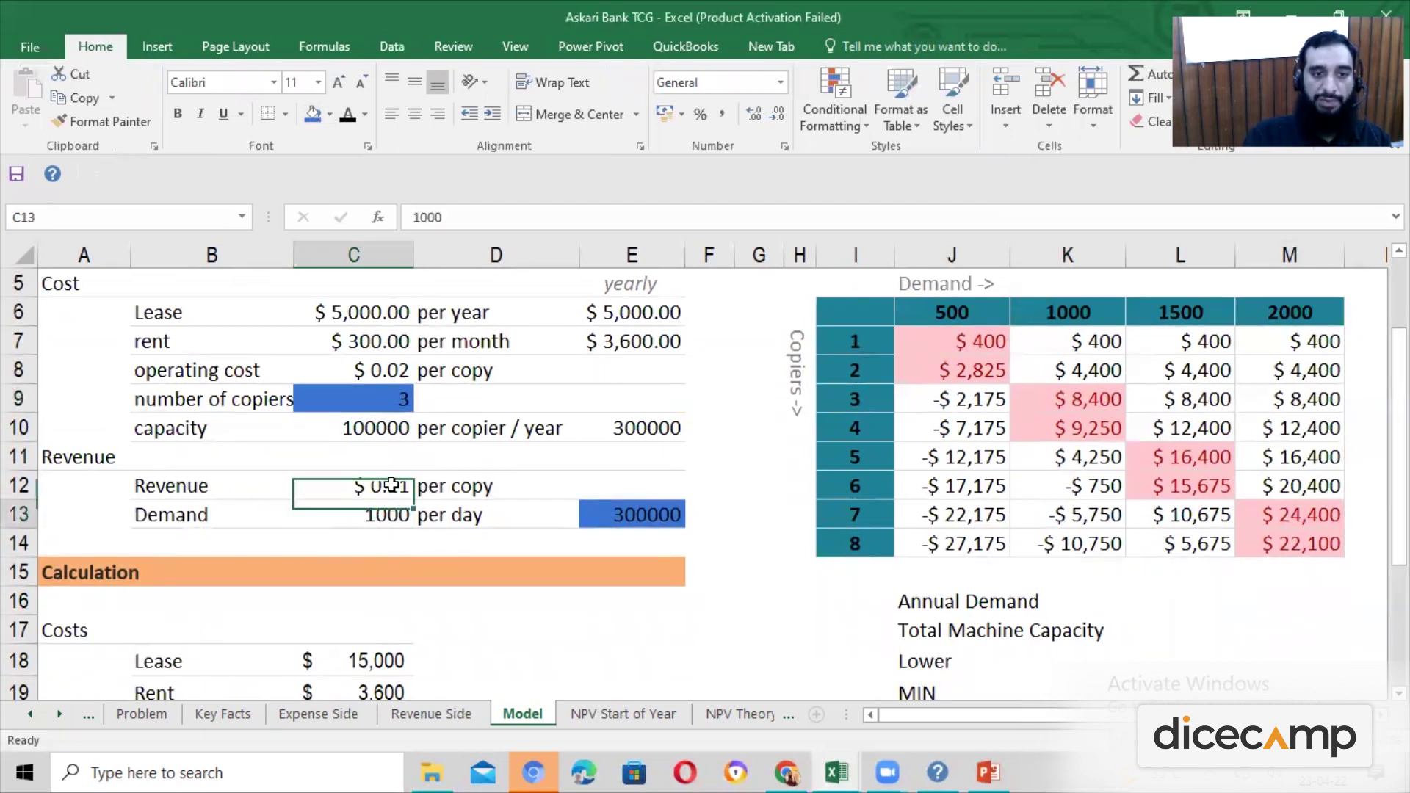
{"action": "left_click", "coordinate": [312, 114]}
Apply the same blue fill to the Profit cell C25 and return to the what-if table
{"action": "scroll", "coordinate": [427, 645], "scroll_direction": "down", "scroll_amount": 3}
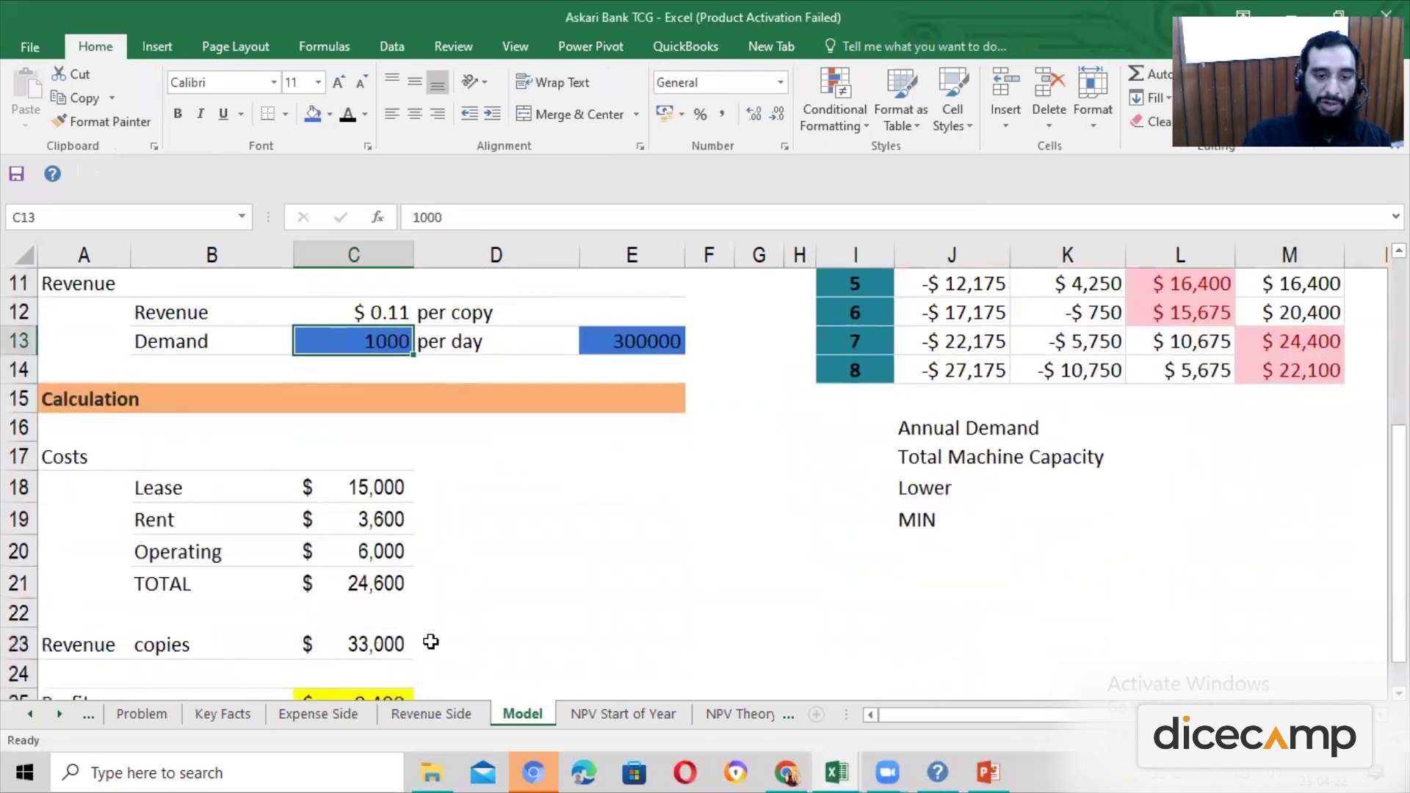
{"action": "scroll", "coordinate": [427, 645], "scroll_direction": "down", "scroll_amount": 1}
{"action": "left_click", "coordinate": [377, 616]}
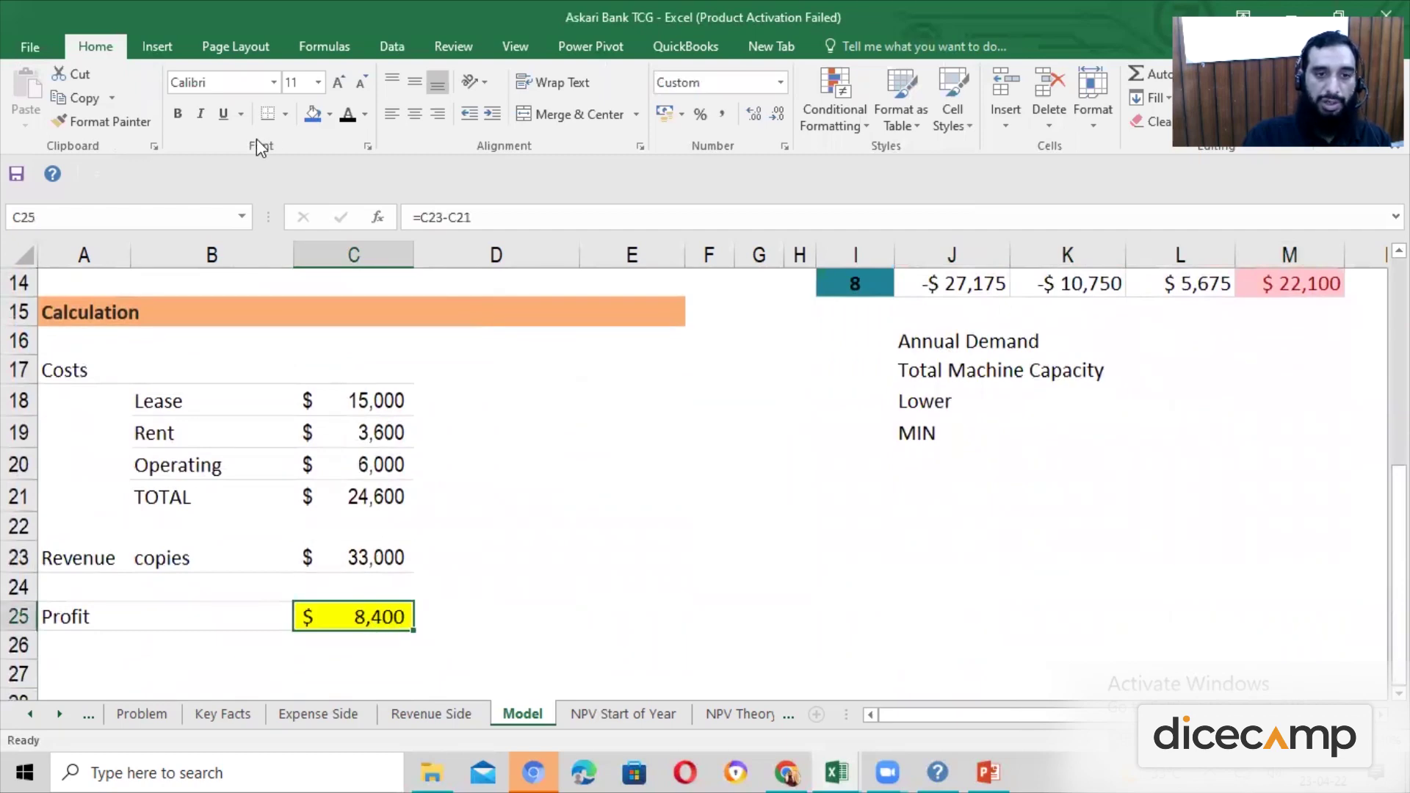
{"action": "left_click", "coordinate": [309, 117]}
{"action": "scroll", "coordinate": [932, 545], "scroll_direction": "up", "scroll_amount": 3}
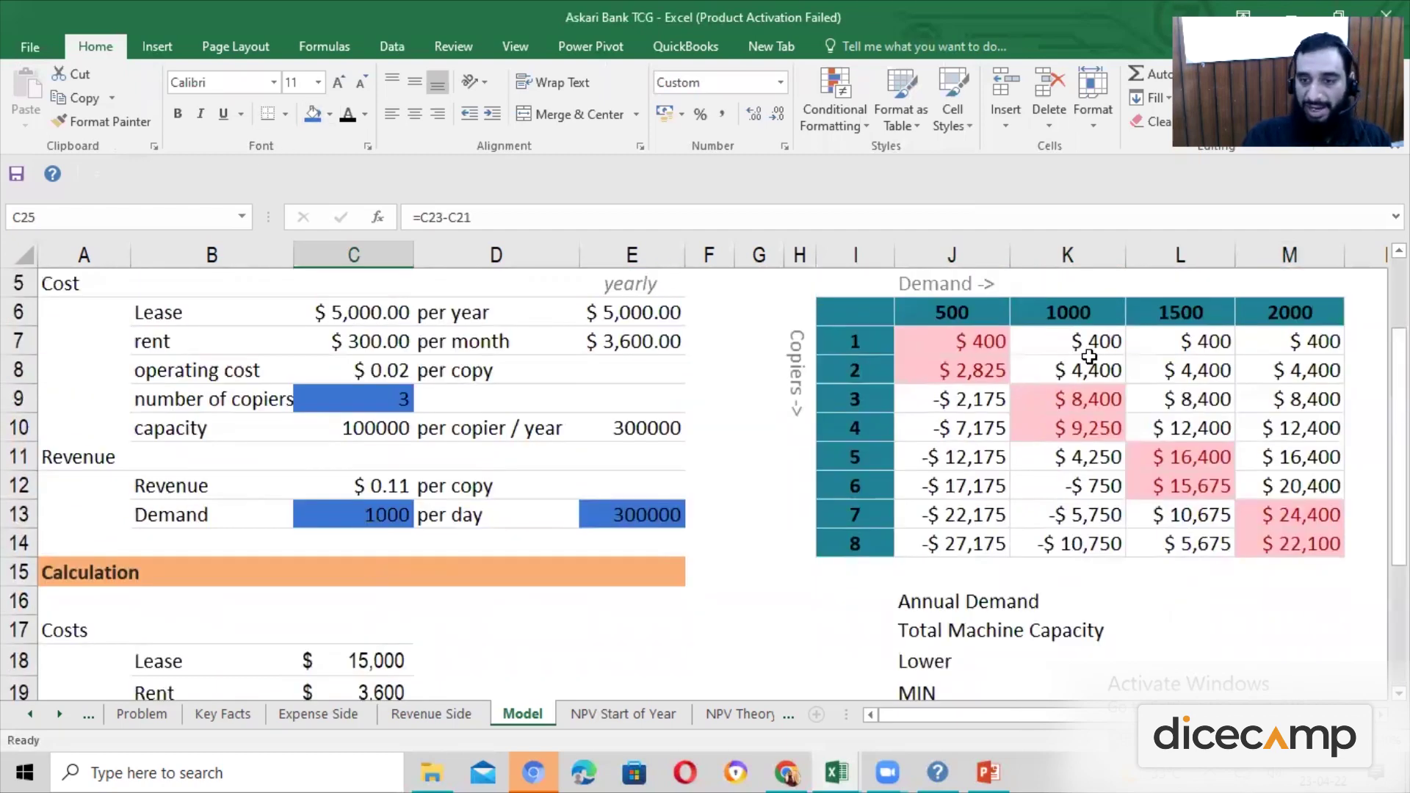
Look up the what-if table profit for 3 copiers at a daily demand of 1000 in K9
{"action": "left_click", "coordinate": [1097, 321]}
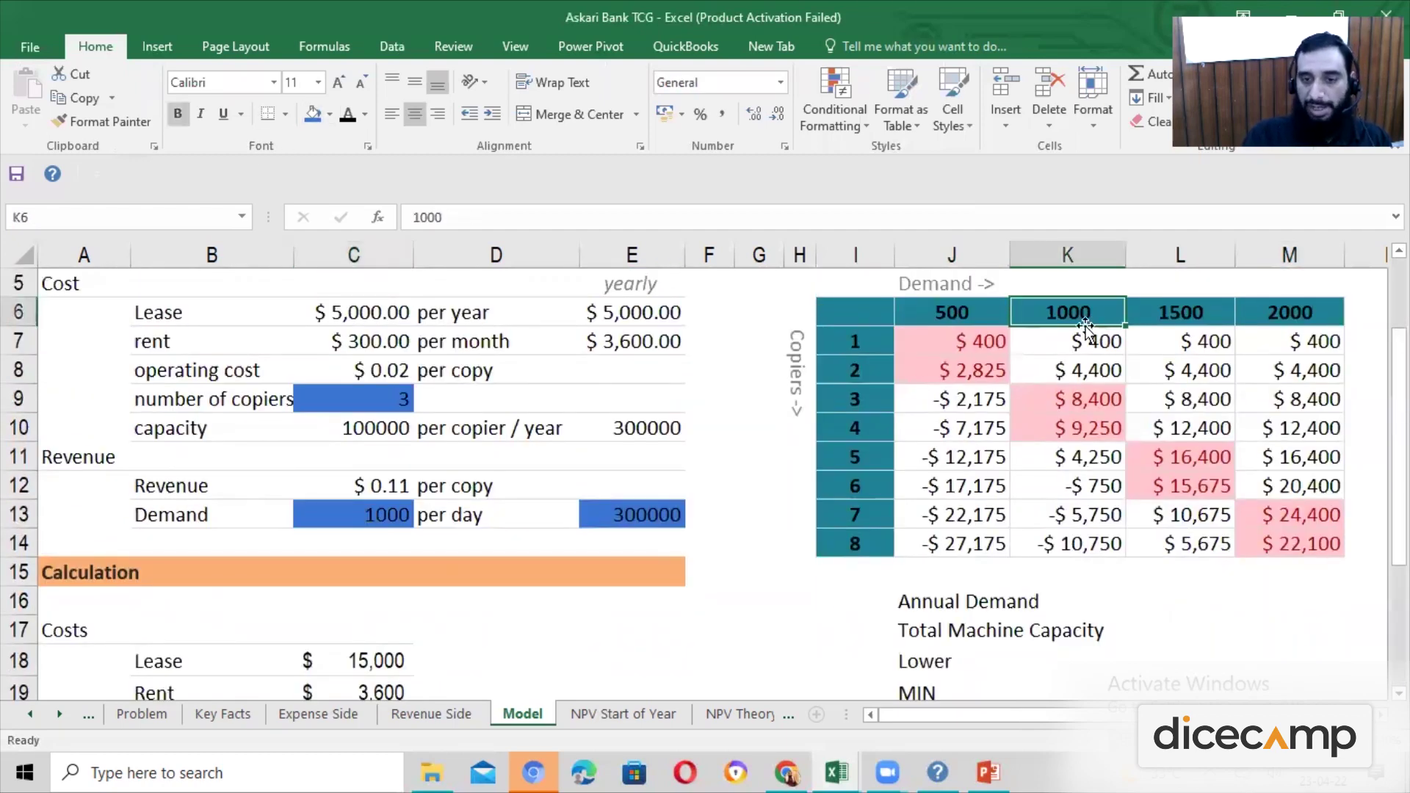
{"action": "left_click", "coordinate": [879, 401]}
{"action": "left_click", "coordinate": [1095, 404]}
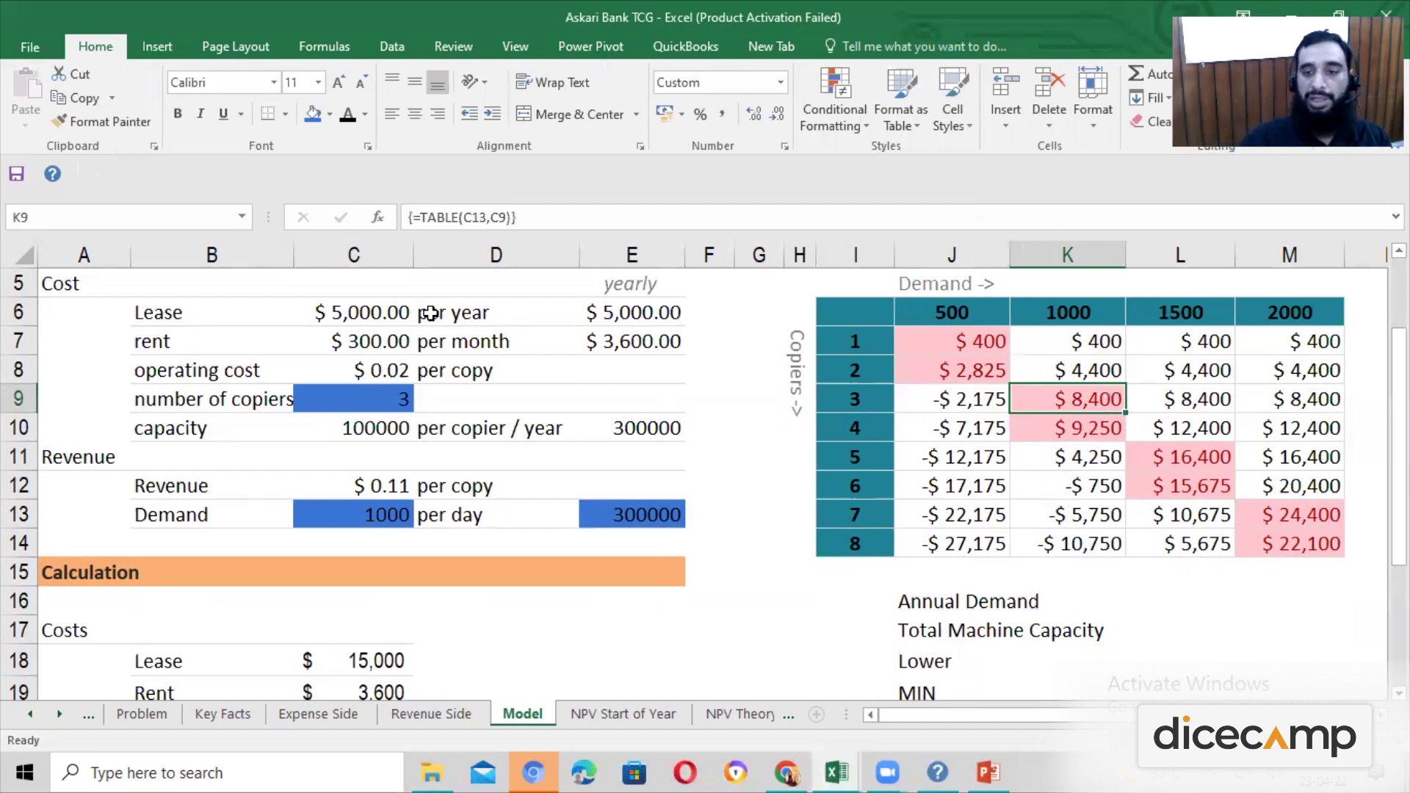
{"action": "scroll", "coordinate": [434, 316], "scroll_direction": "up", "scroll_amount": 2}
{"action": "scroll", "coordinate": [456, 359], "scroll_direction": "down", "scroll_amount": 2}
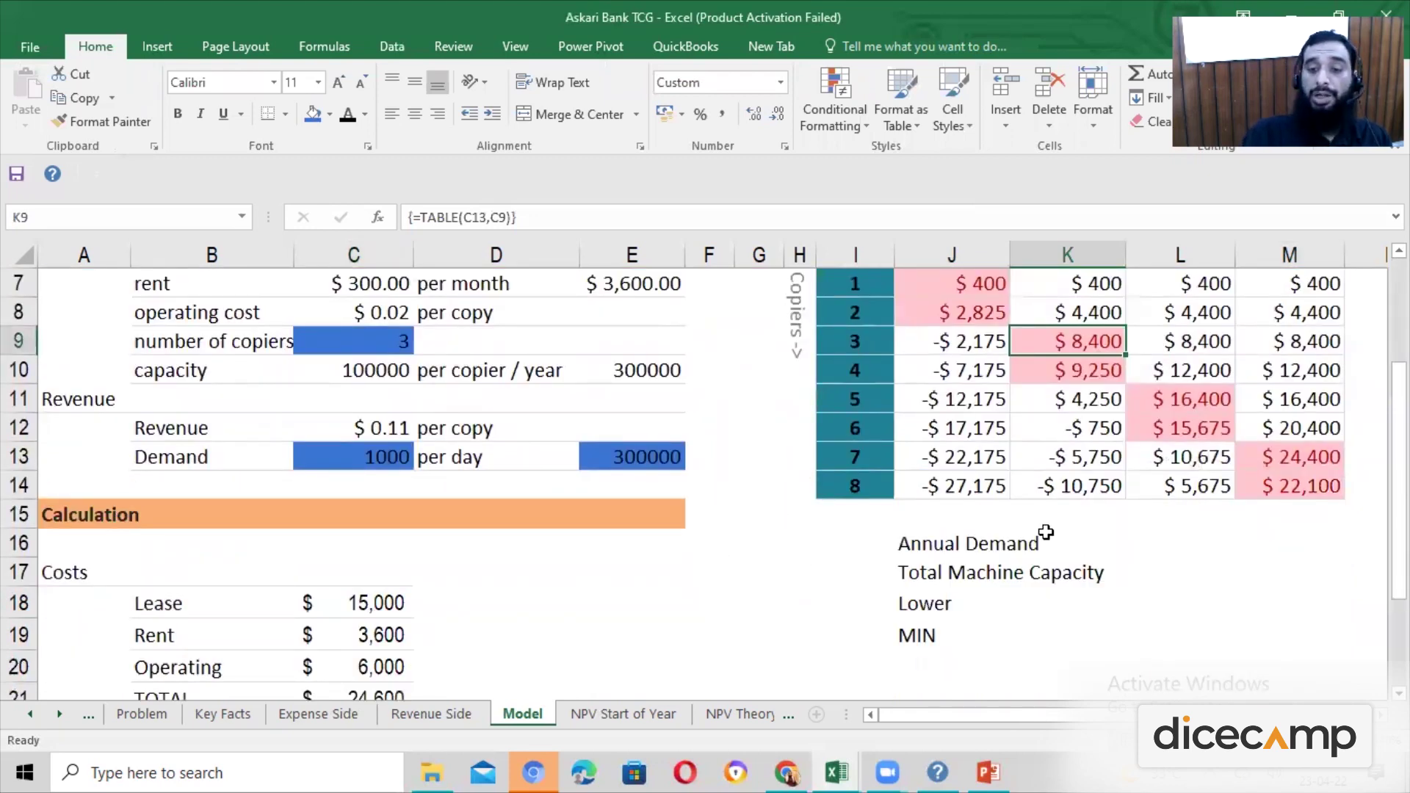
{"action": "scroll", "coordinate": [1046, 532], "scroll_direction": "up", "scroll_amount": 1}
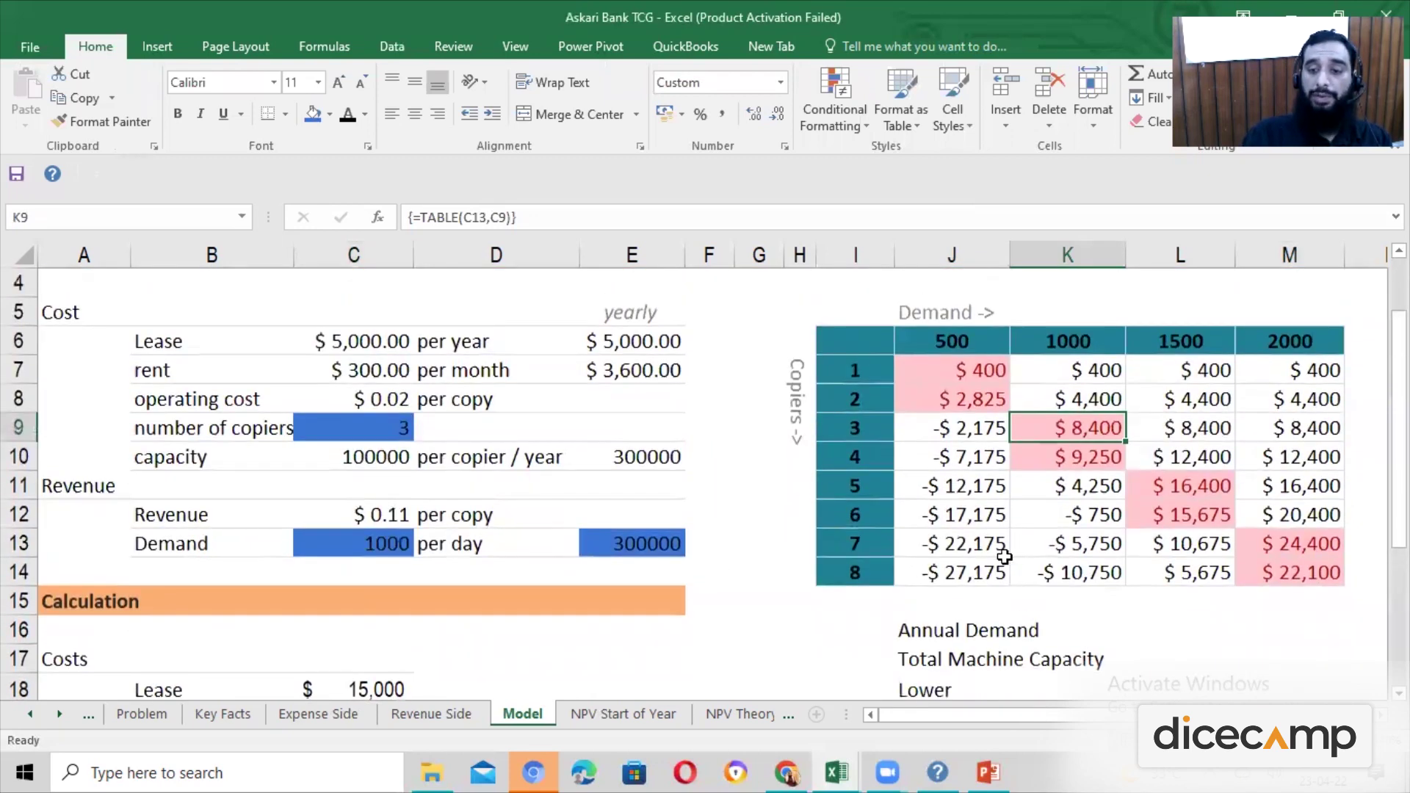
Set the number of copiers in C9 to 2
{"action": "left_click", "coordinate": [371, 440]}
{"action": "type", "text": "2"}
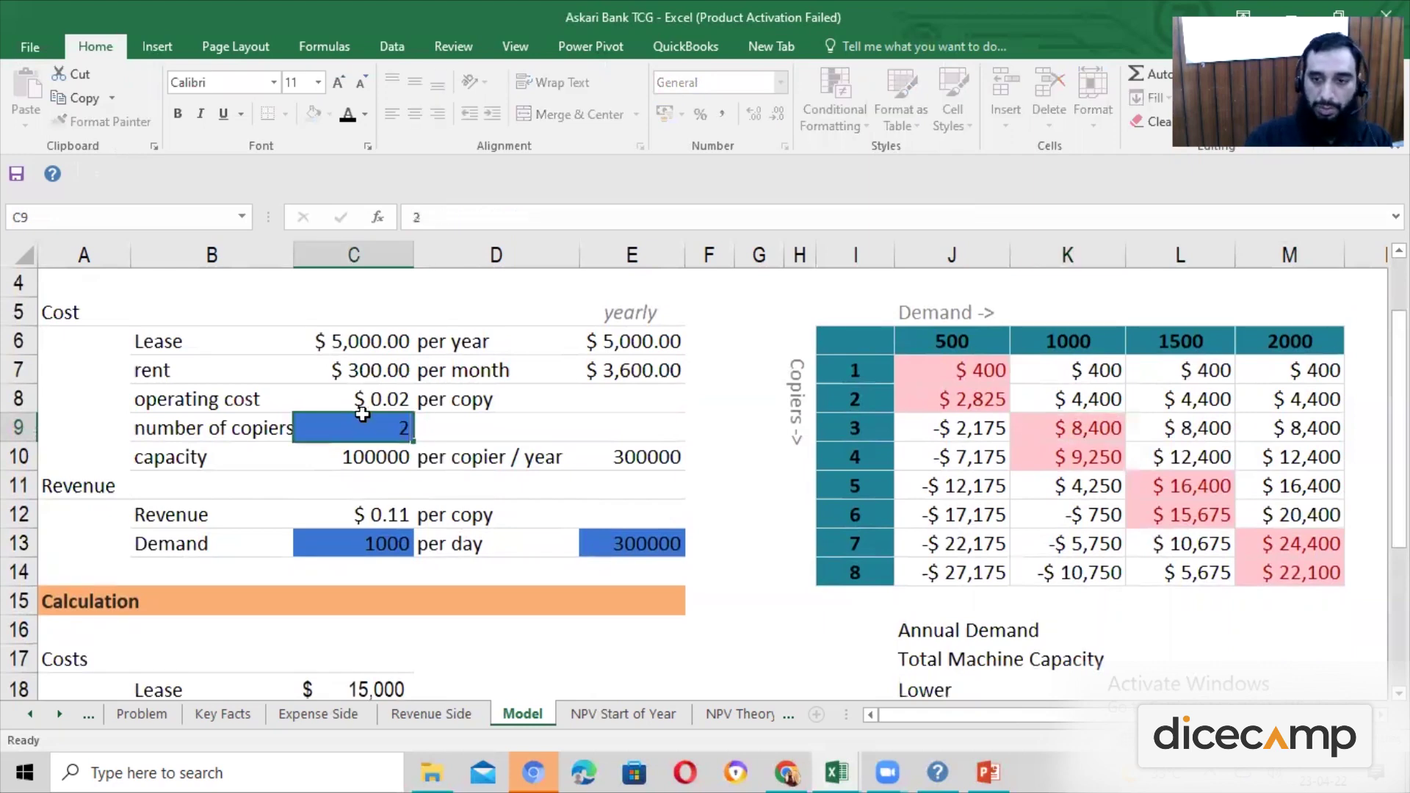
{"action": "key", "text": "Return"}
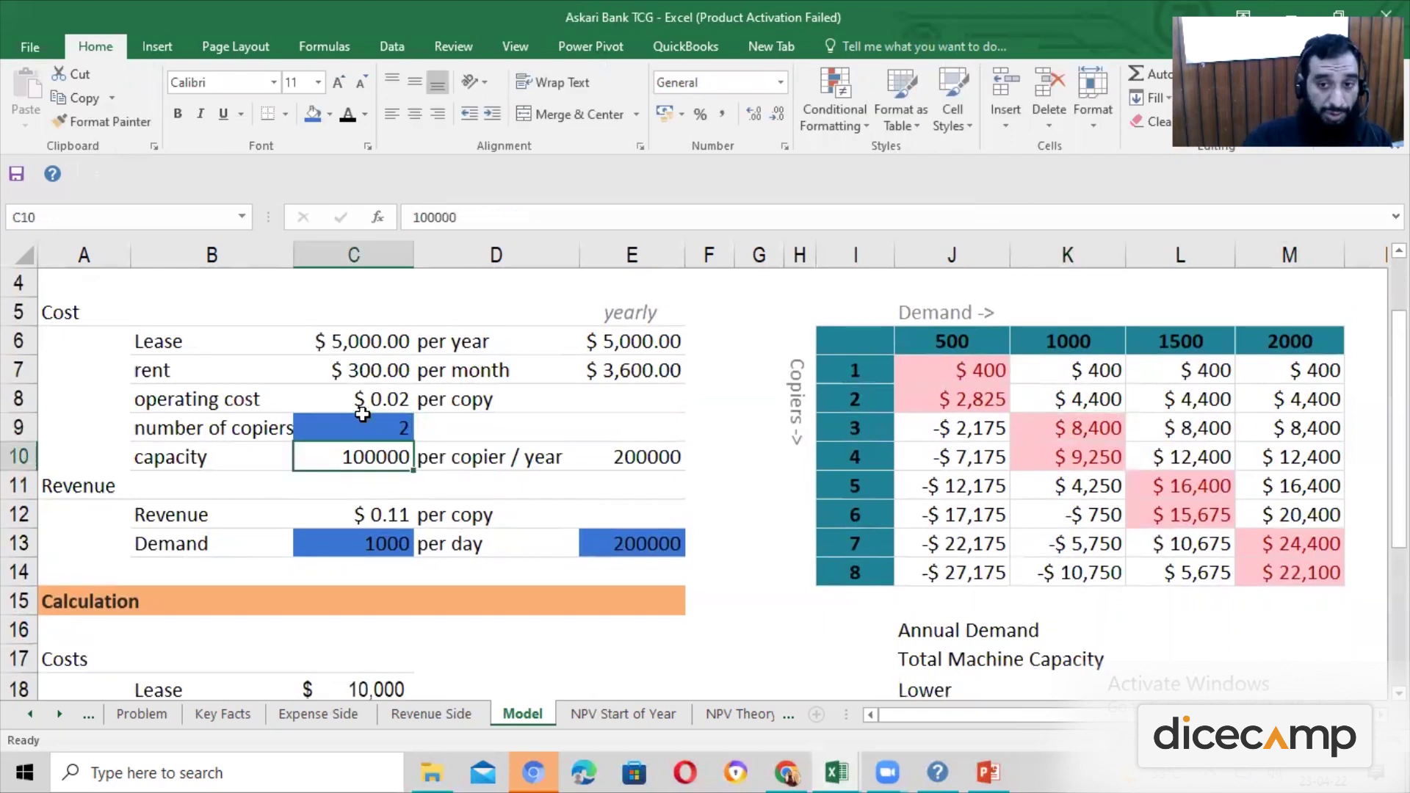
{"action": "scroll", "coordinate": [362, 415], "scroll_direction": "down", "scroll_amount": 2}
{"action": "scroll", "coordinate": [378, 315], "scroll_direction": "up", "scroll_amount": 1}
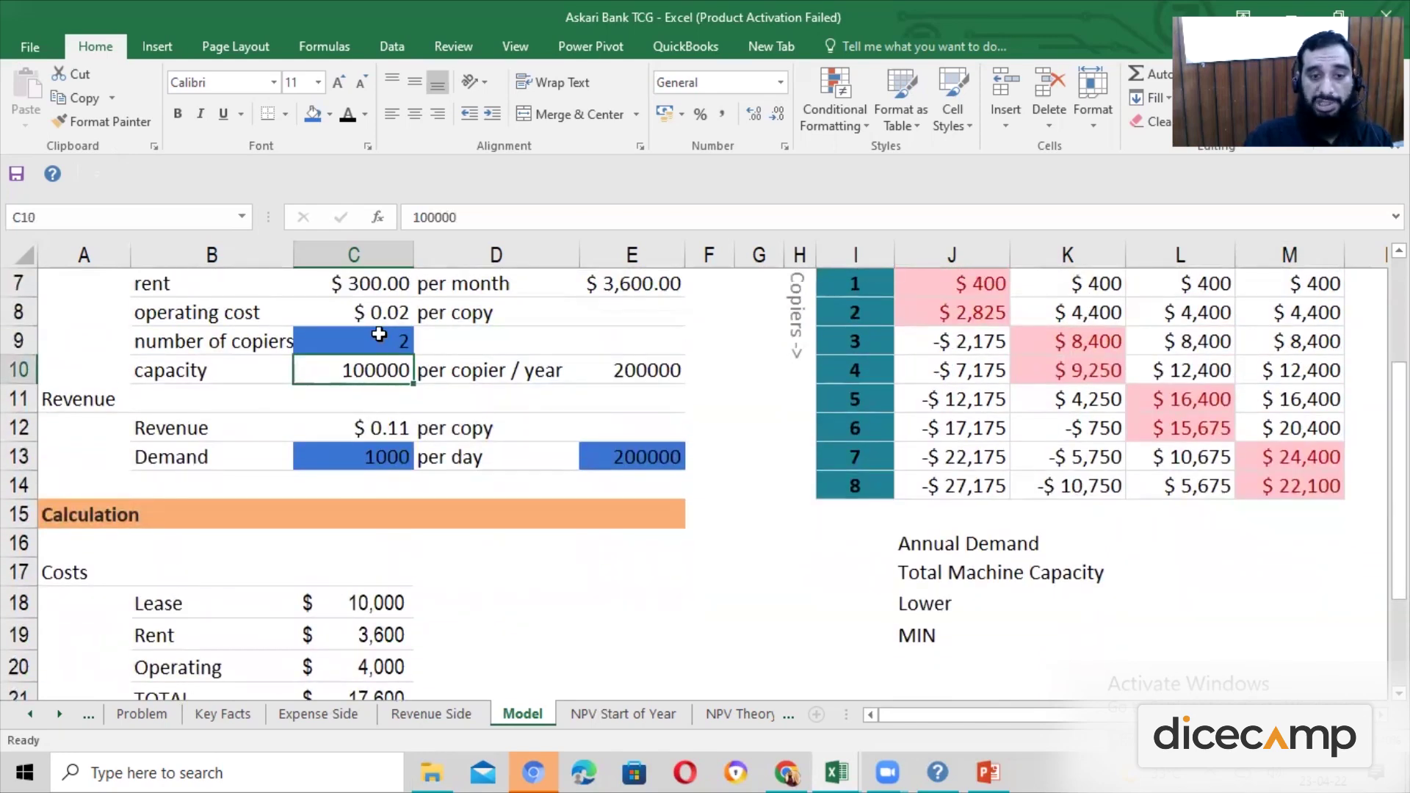
Check the copier and demand inputs in C9 and C13 against the Profit in C25
{"action": "left_click", "coordinate": [378, 334]}
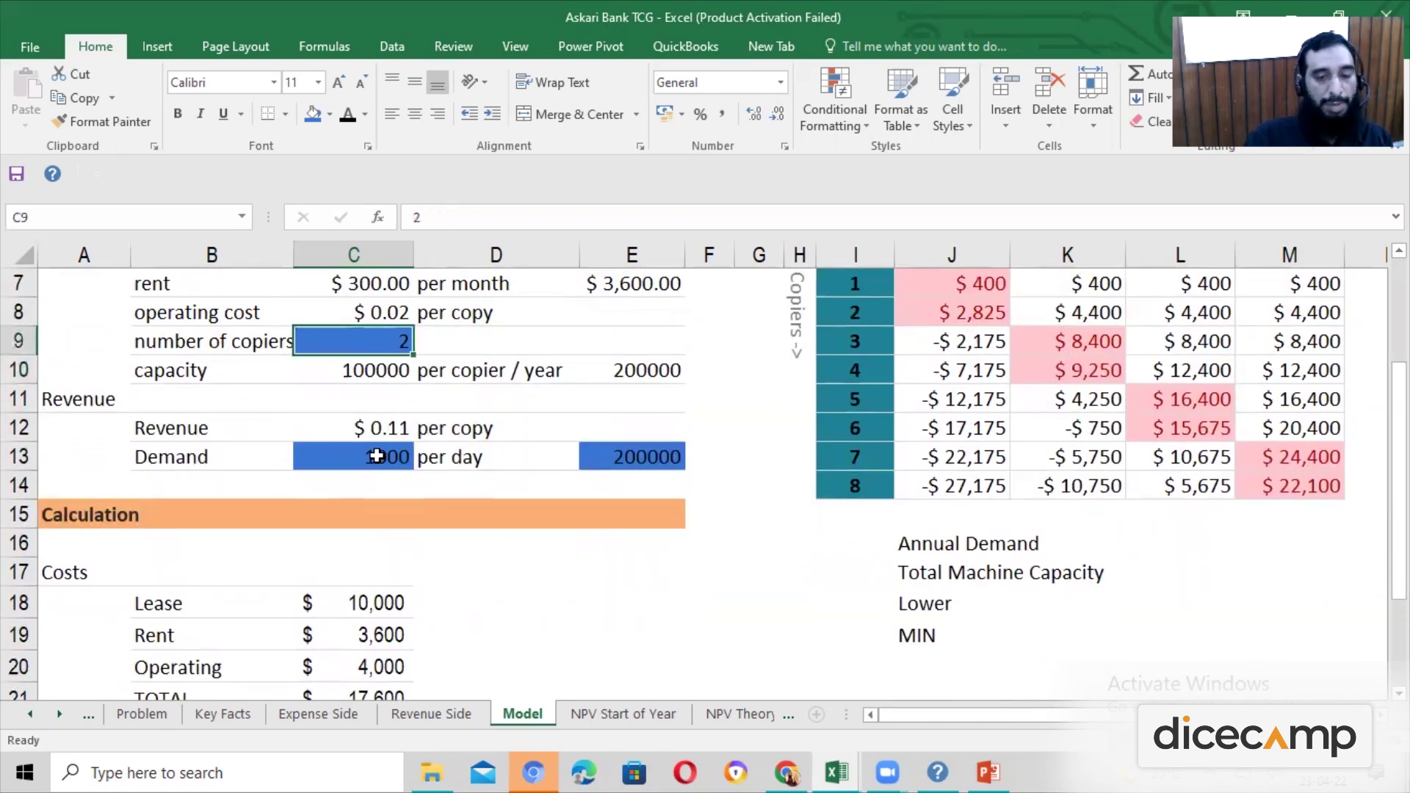
{"action": "left_click", "coordinate": [376, 457]}
{"action": "scroll", "coordinate": [389, 529], "scroll_direction": "down", "scroll_amount": 2}
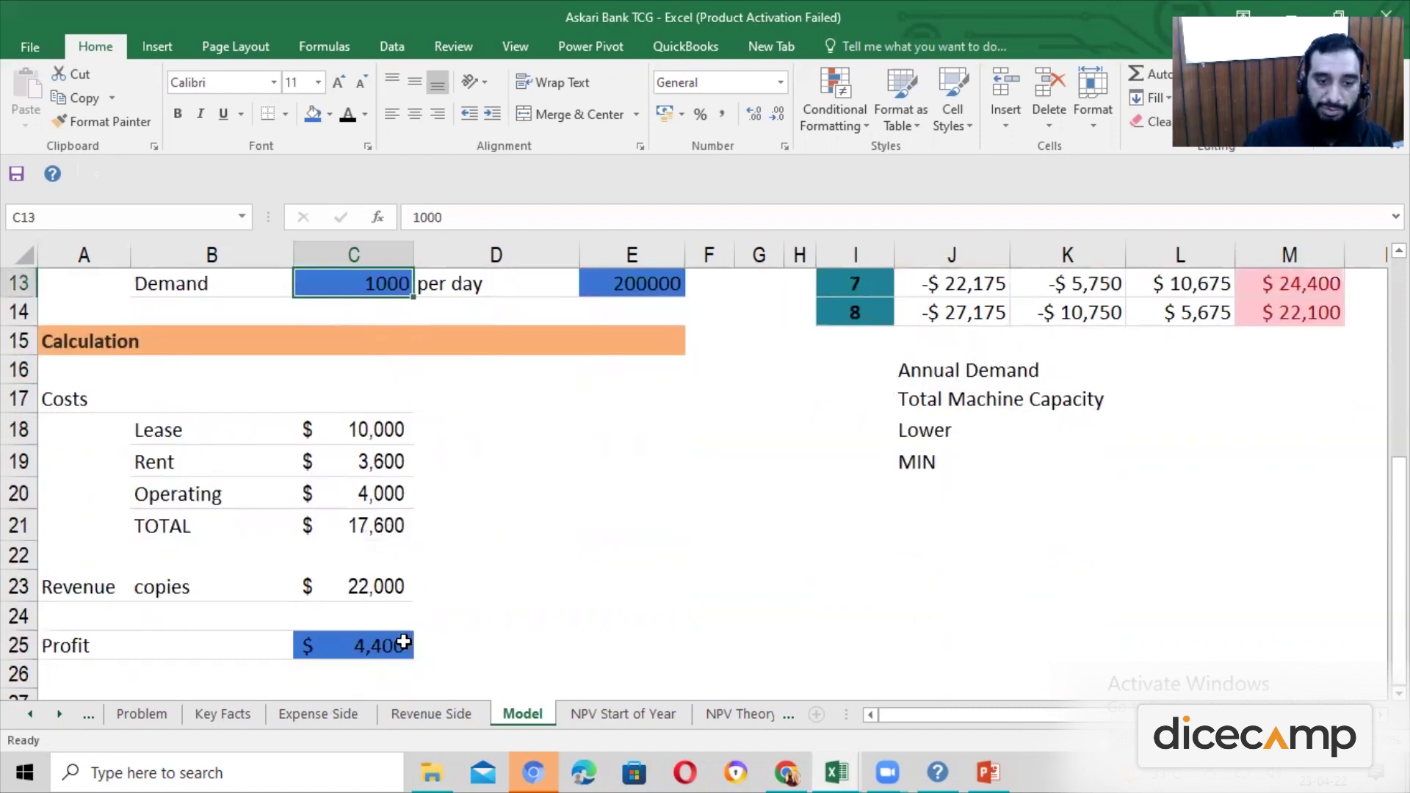
{"action": "left_click", "coordinate": [403, 643]}
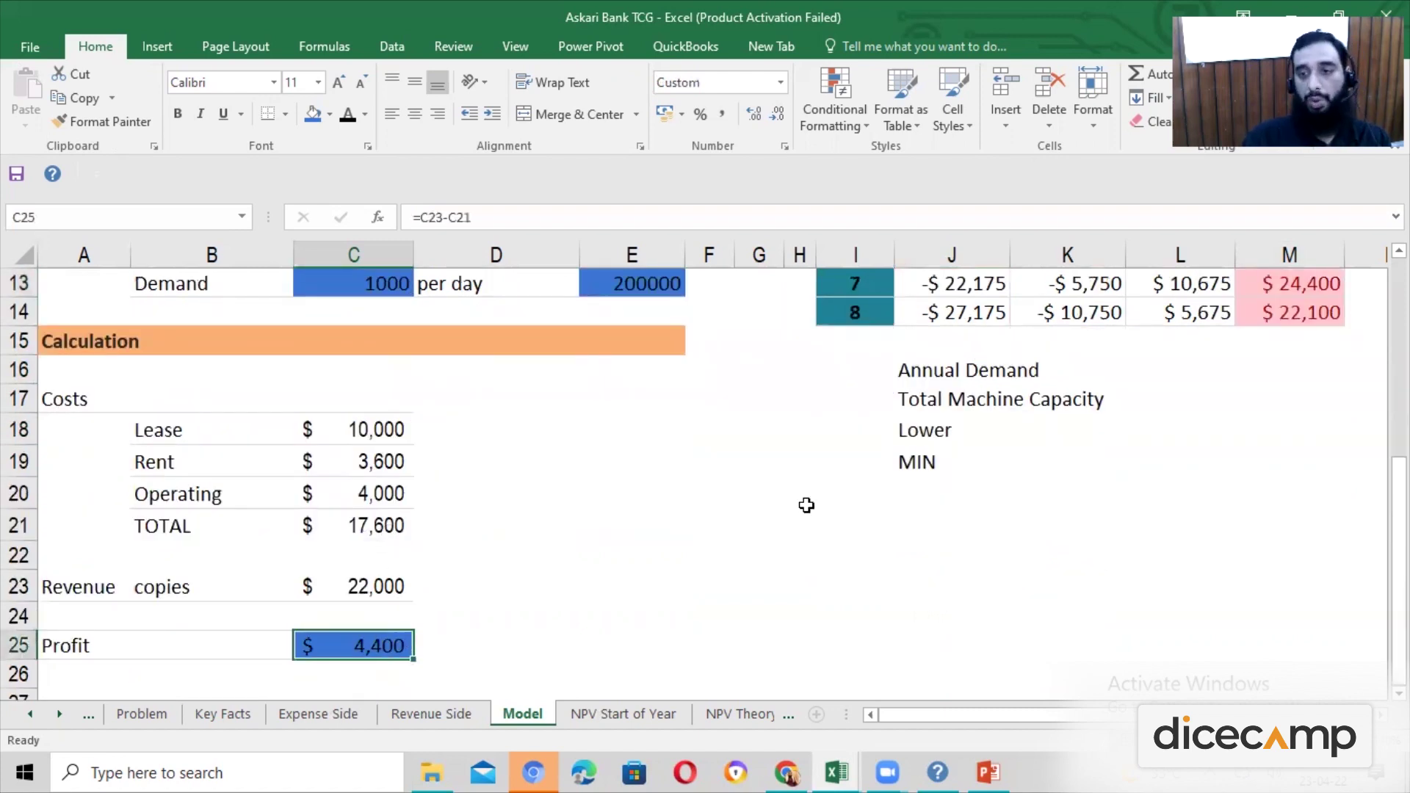
{"action": "scroll", "coordinate": [806, 505], "scroll_direction": "up", "scroll_amount": 3}
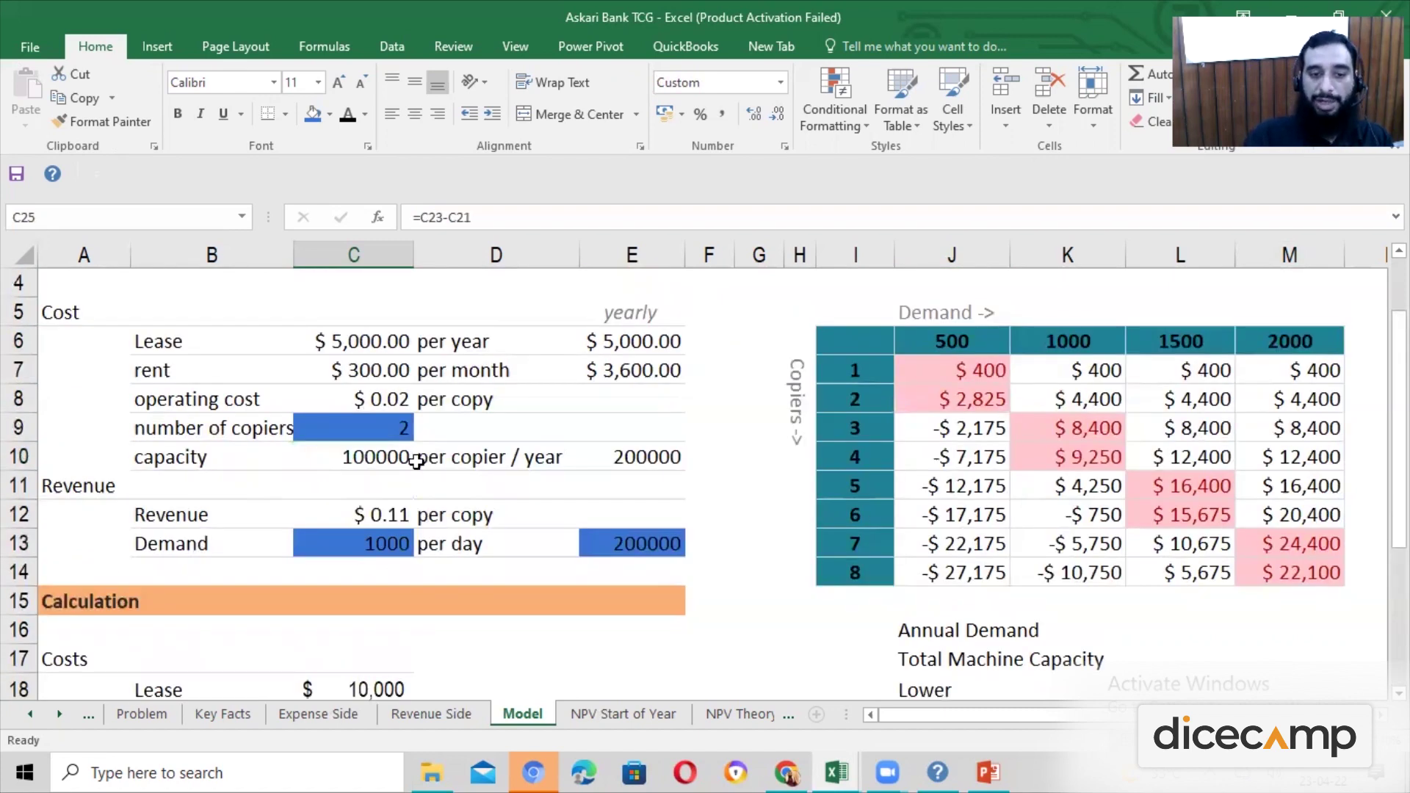
Compare the what-if table entry for 2 copiers and a daily demand of 1000 with the model's Profit
{"action": "left_click", "coordinate": [854, 399]}
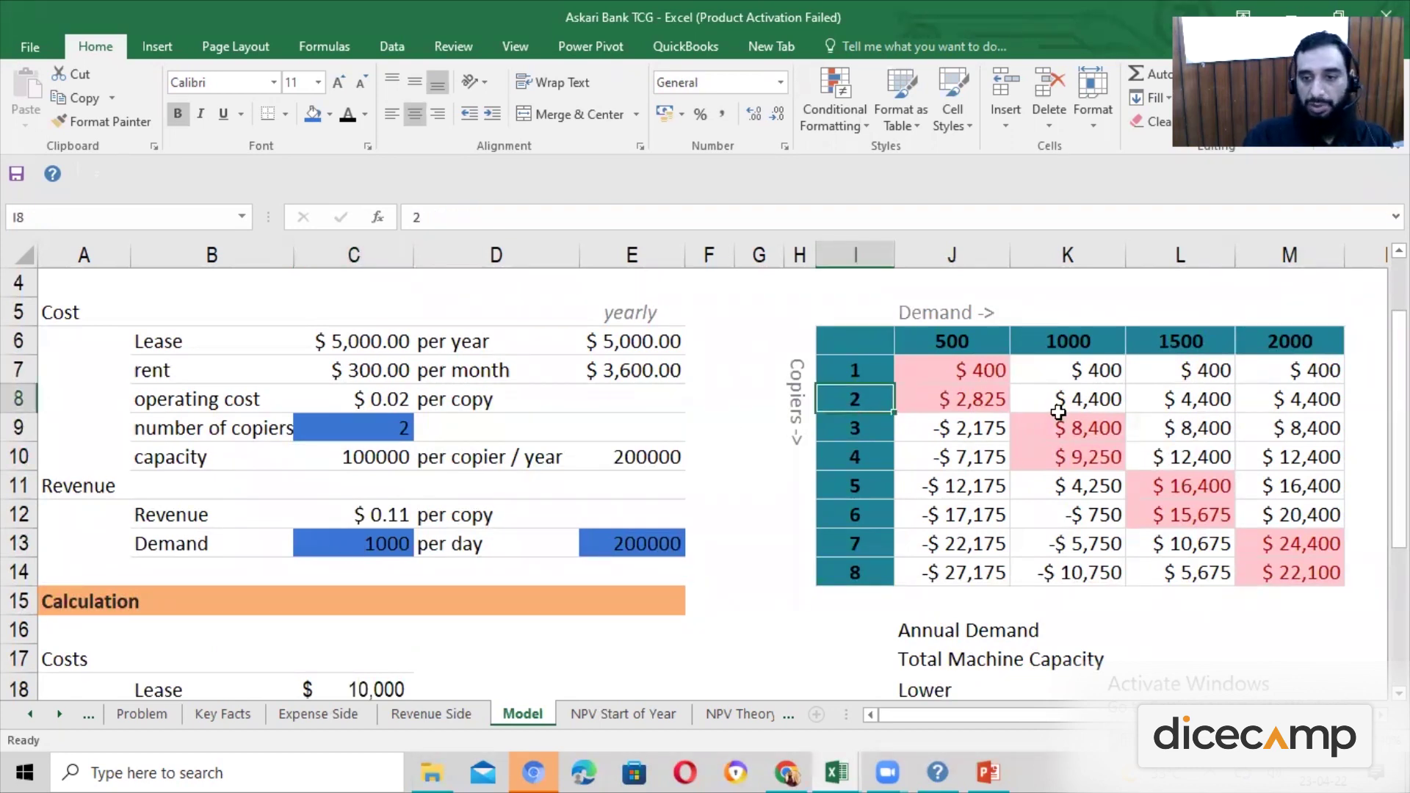
{"action": "left_click", "coordinate": [1085, 340]}
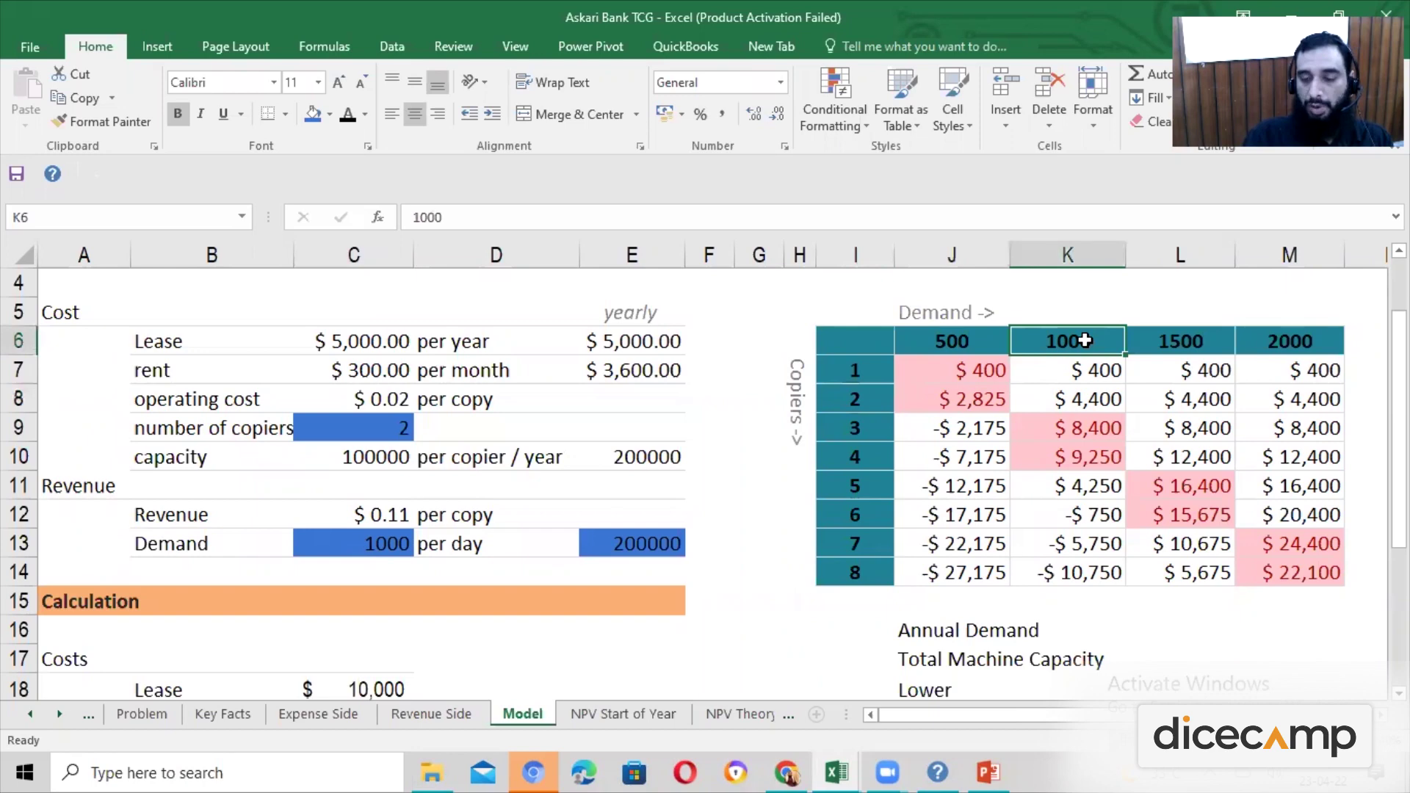
{"action": "left_click", "coordinate": [860, 402]}
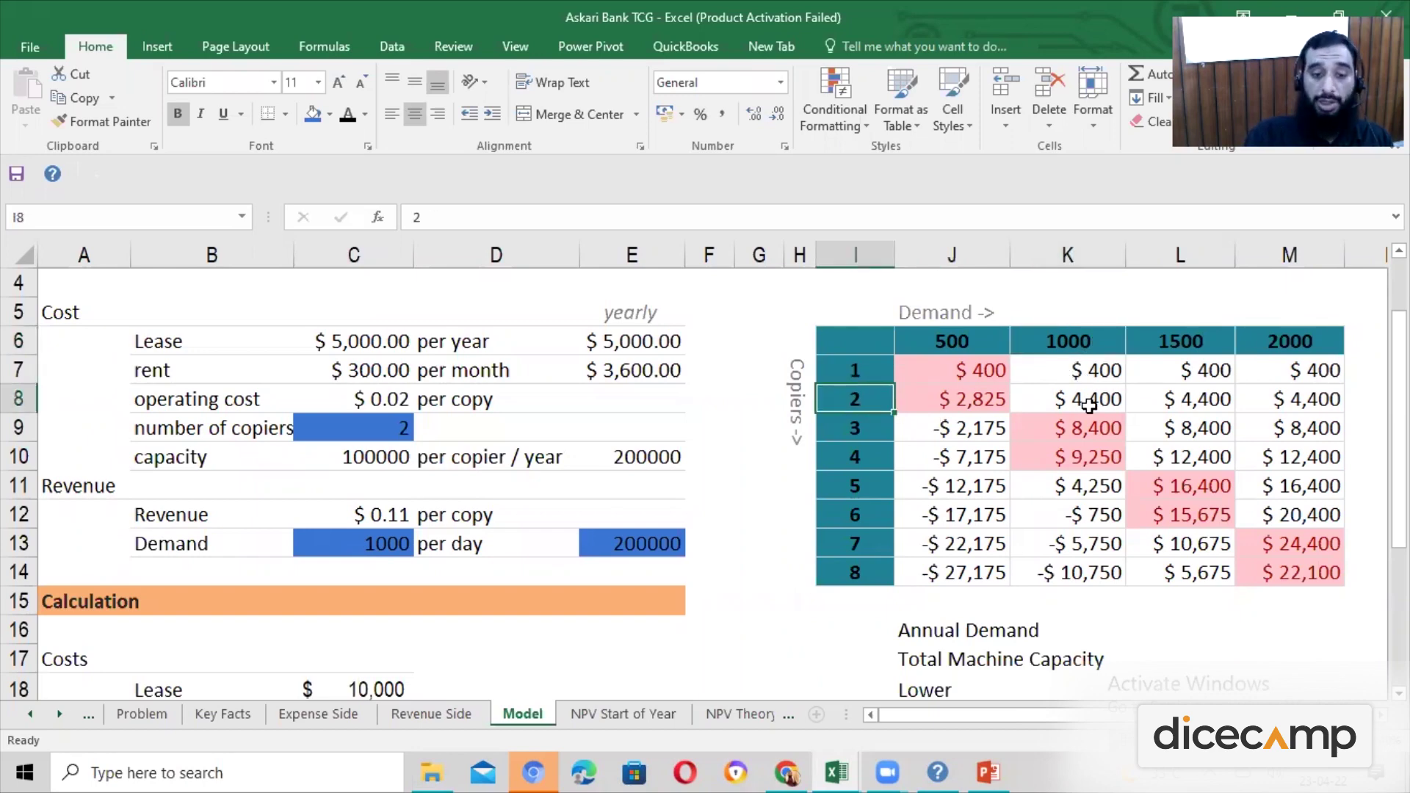
{"action": "scroll", "coordinate": [811, 566], "scroll_direction": "down", "scroll_amount": 4}
{"action": "left_click", "coordinate": [364, 560]}
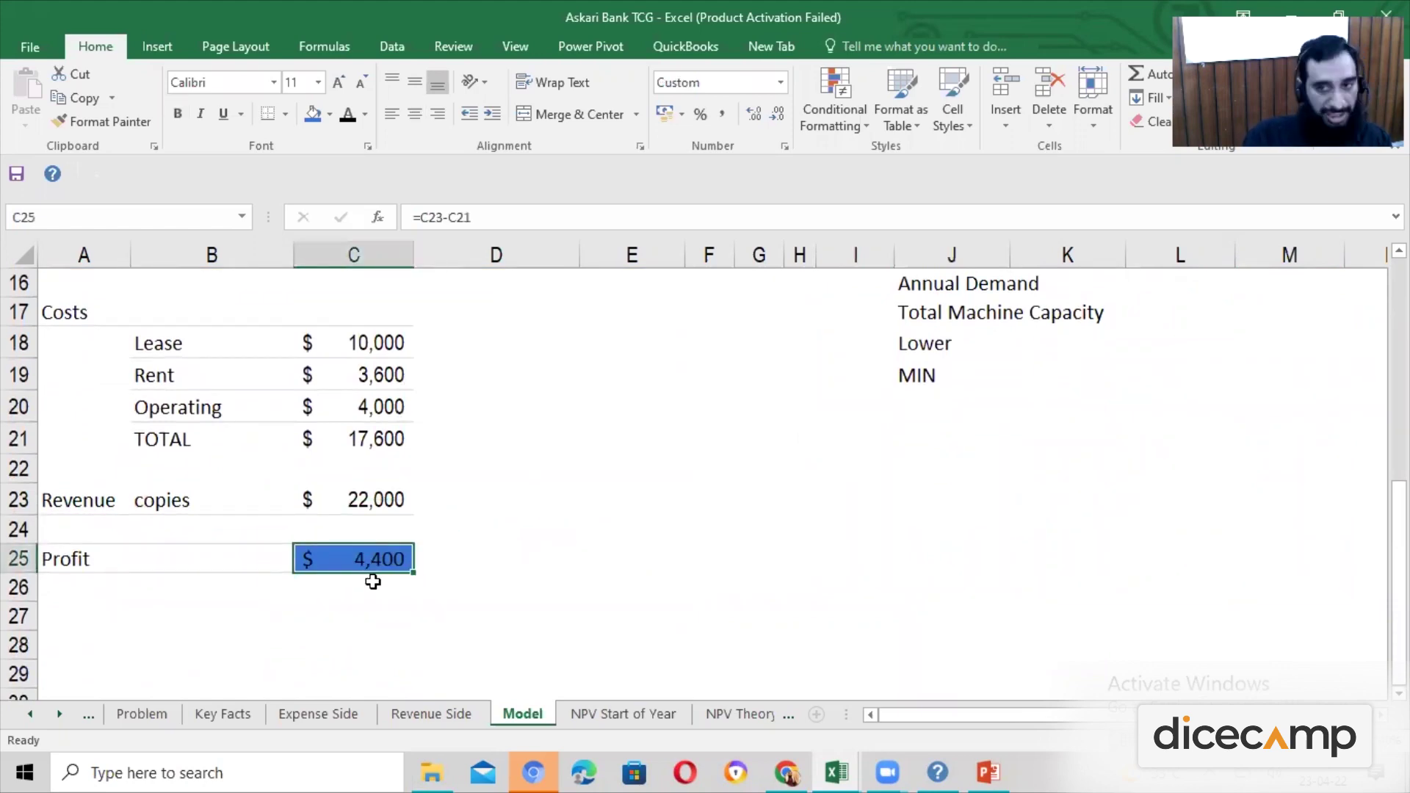
{"action": "scroll", "coordinate": [1152, 481], "scroll_direction": "up", "scroll_amount": 5}
{"action": "scroll", "coordinate": [1146, 486], "scroll_direction": "down", "scroll_amount": 1}
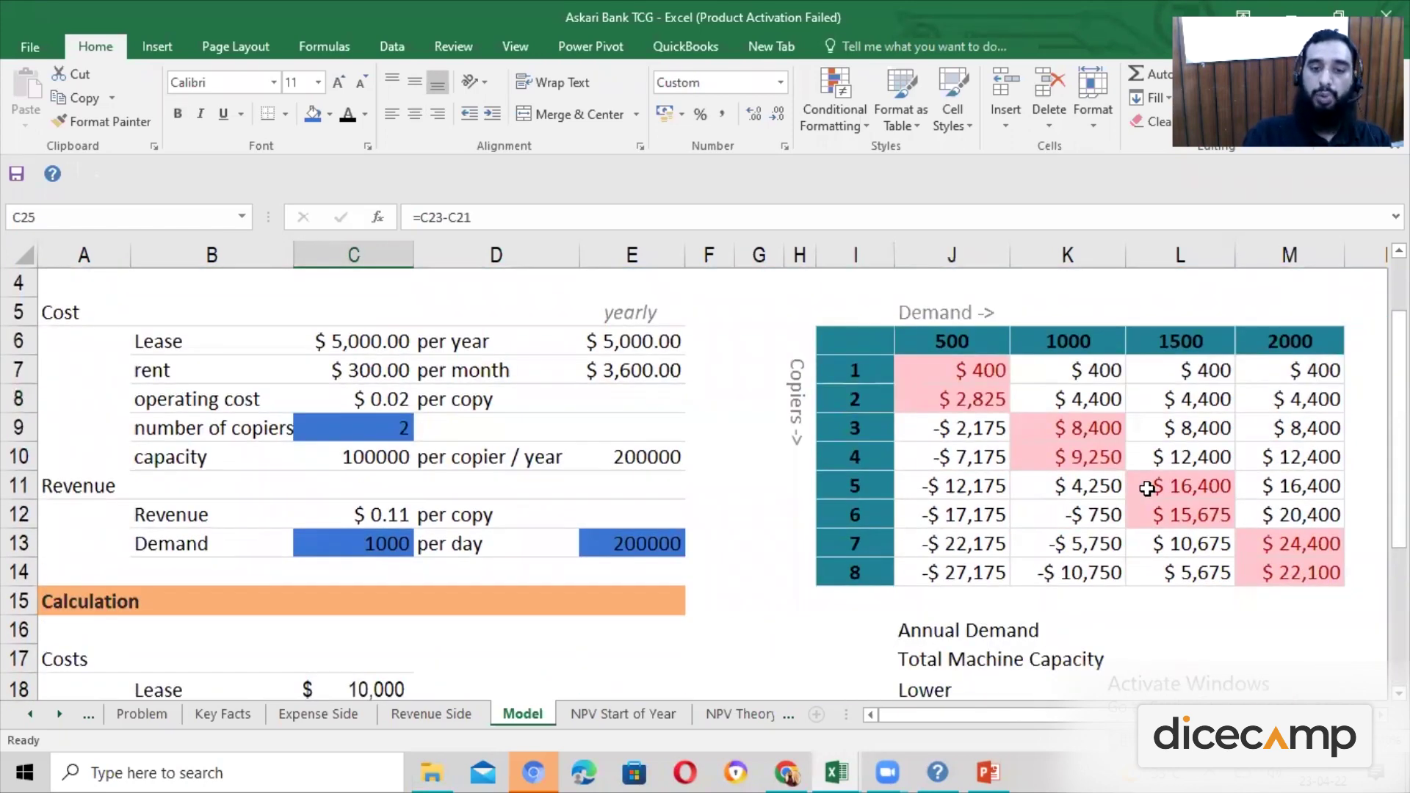
Reread the copier and demand mix question on the Problem sheet and return to the Model sheet
{"action": "scroll", "coordinate": [1146, 489], "scroll_direction": "up", "scroll_amount": 2}
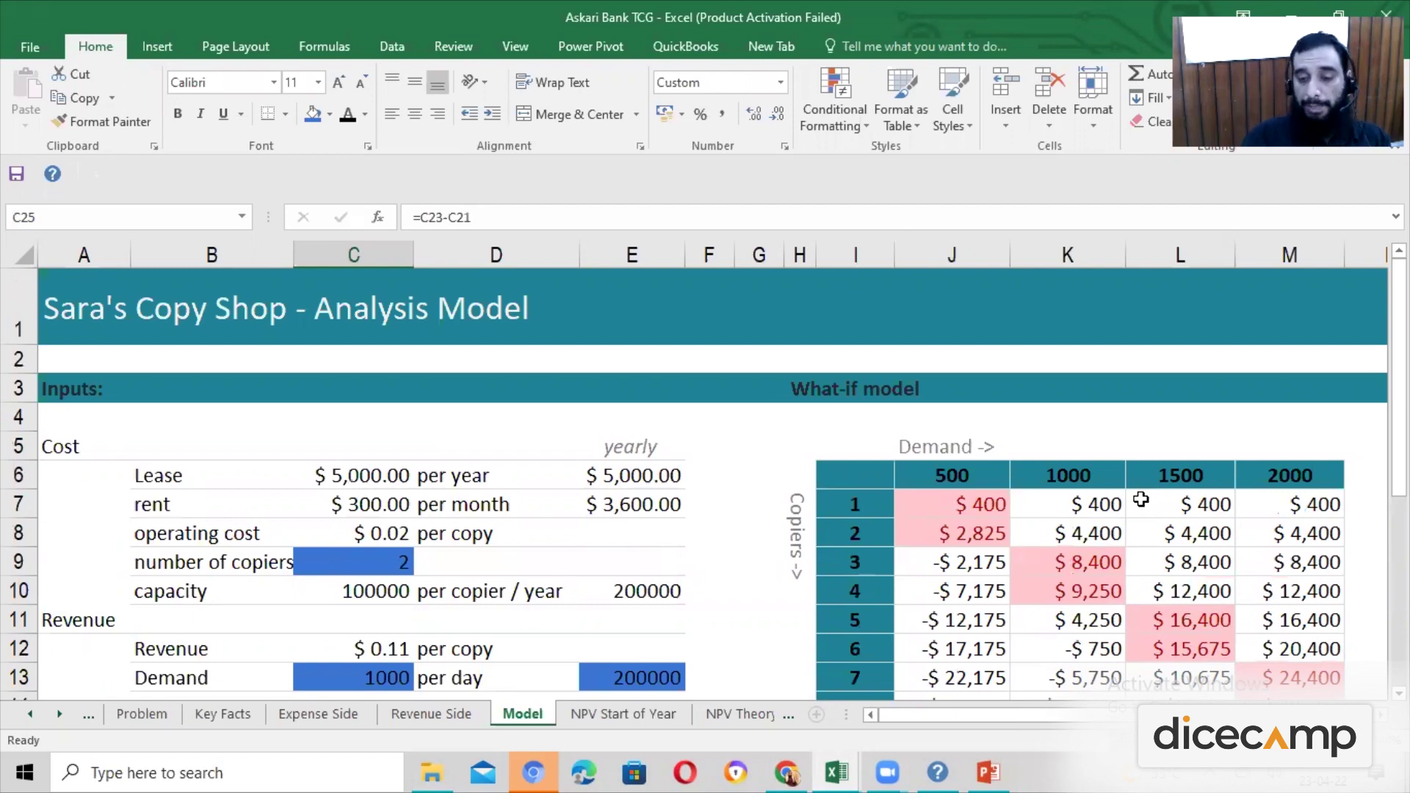
{"action": "scroll", "coordinate": [1140, 499], "scroll_direction": "down", "scroll_amount": 1}
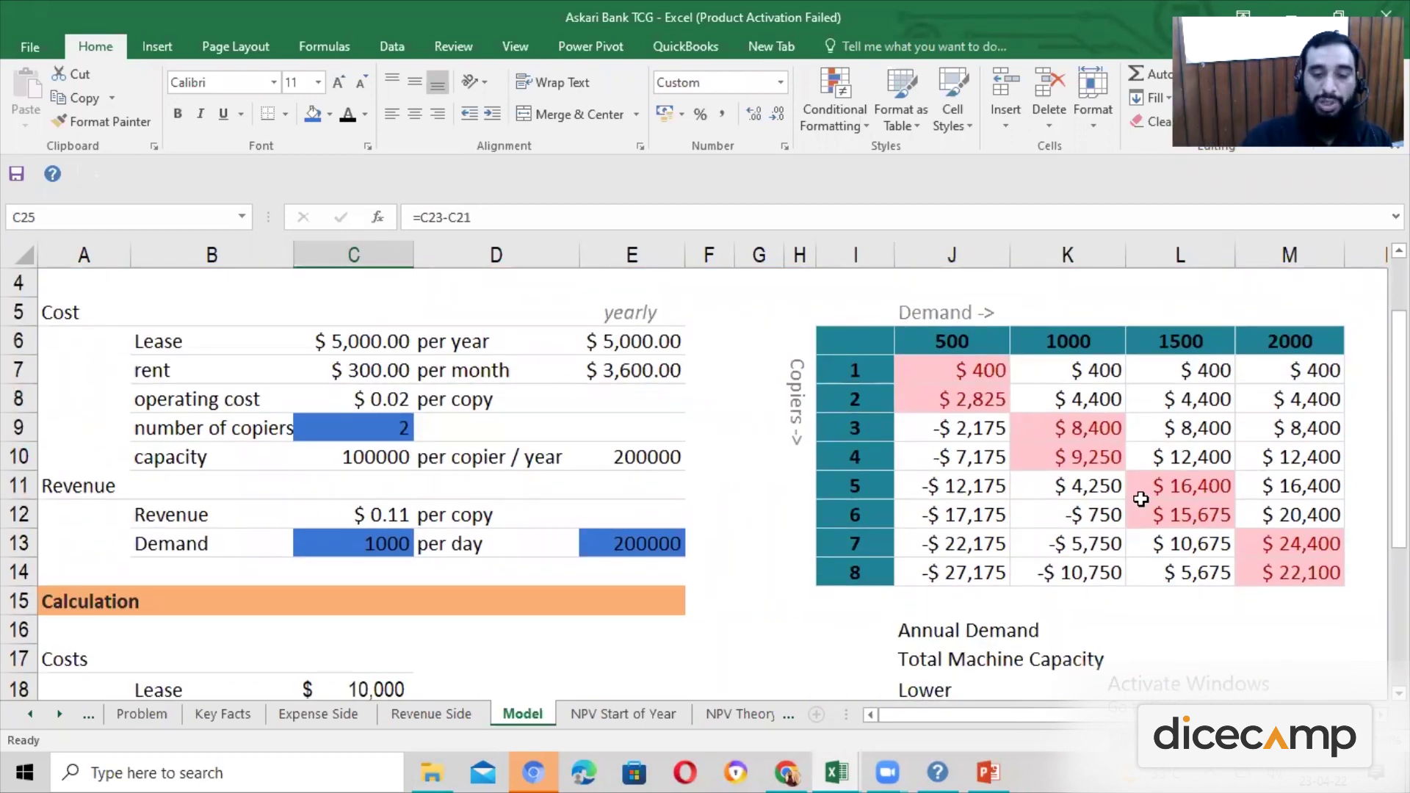
{"action": "key", "text": "ctrl+Page_Up"}
{"action": "key", "text": "ctrl+Page_Up"}
{"action": "key", "text": "ctrl+Page_Up"}
{"action": "key", "text": "ctrl+Page_Up"}
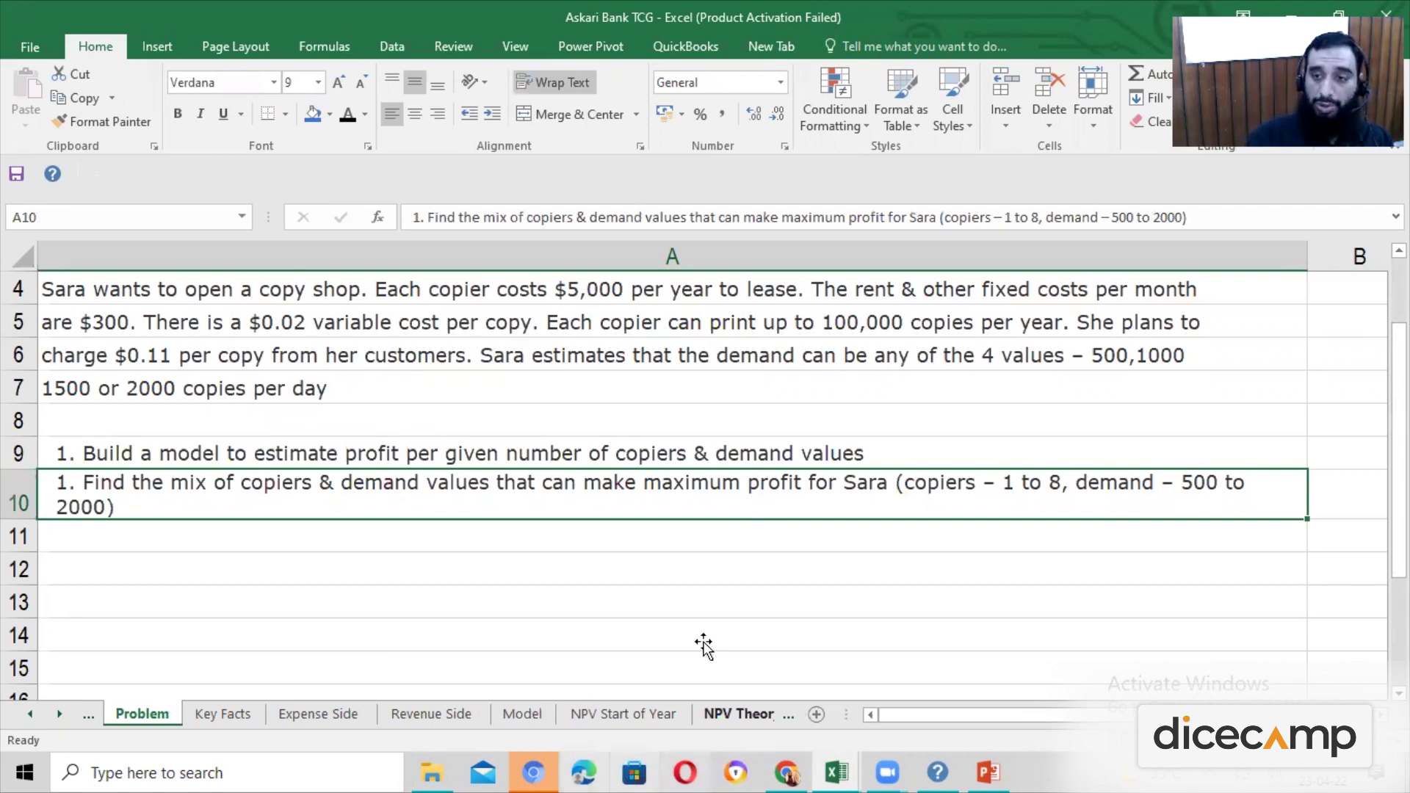
{"action": "key", "text": "ctrl+Page_Down"}
{"action": "key", "text": "ctrl+Page_Down"}
{"action": "key", "text": "ctrl+Page_Down"}
{"action": "key", "text": "ctrl+Page_Down"}
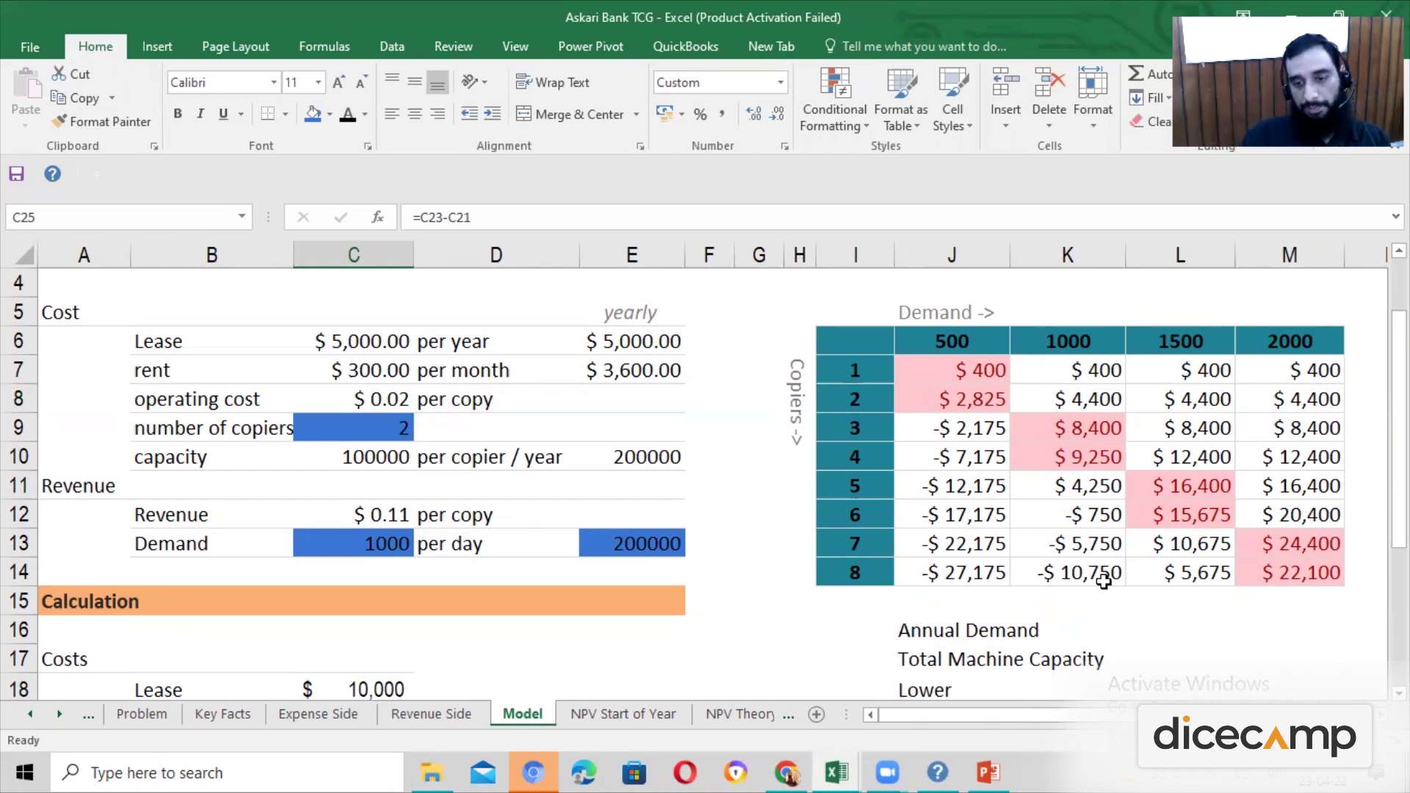
Select columns K to M, which hold the what-if results for daily demands of 1000, 1500 and 2000
{"action": "scroll", "coordinate": [1104, 580], "scroll_direction": "up", "scroll_amount": 1}
{"action": "scroll", "coordinate": [1104, 580], "scroll_direction": "down", "scroll_amount": 1}
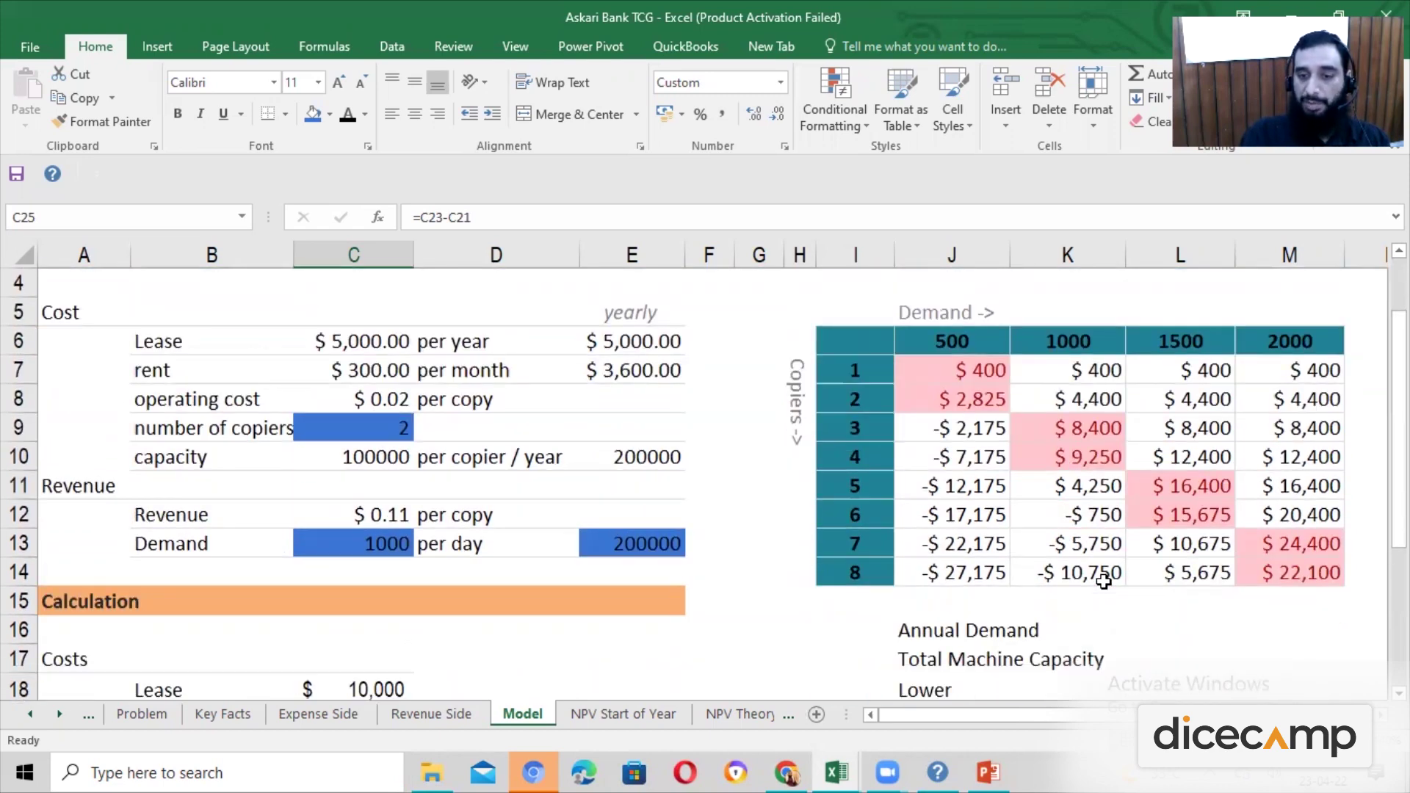
{"action": "left_click", "coordinate": [1104, 581]}
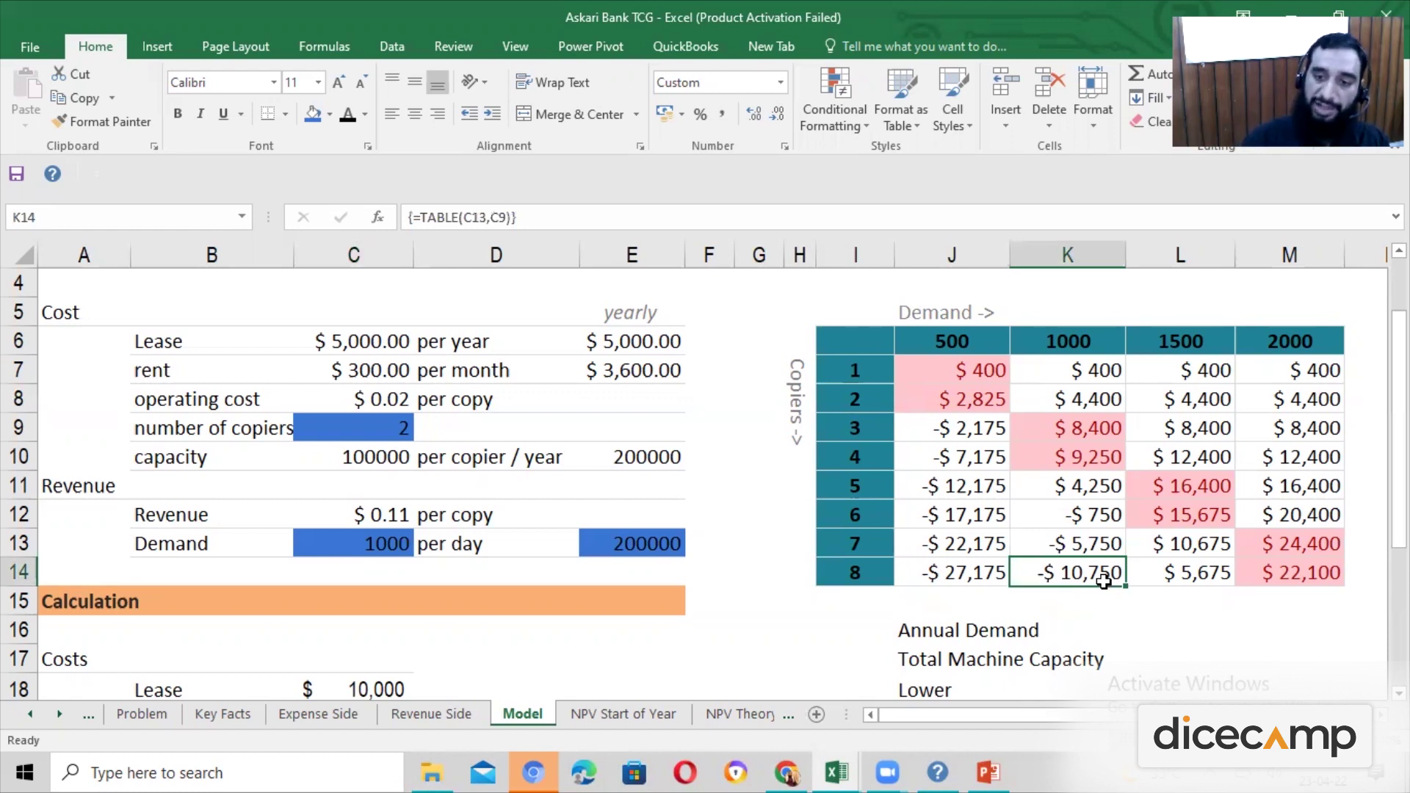
{"action": "left_click", "coordinate": [984, 256]}
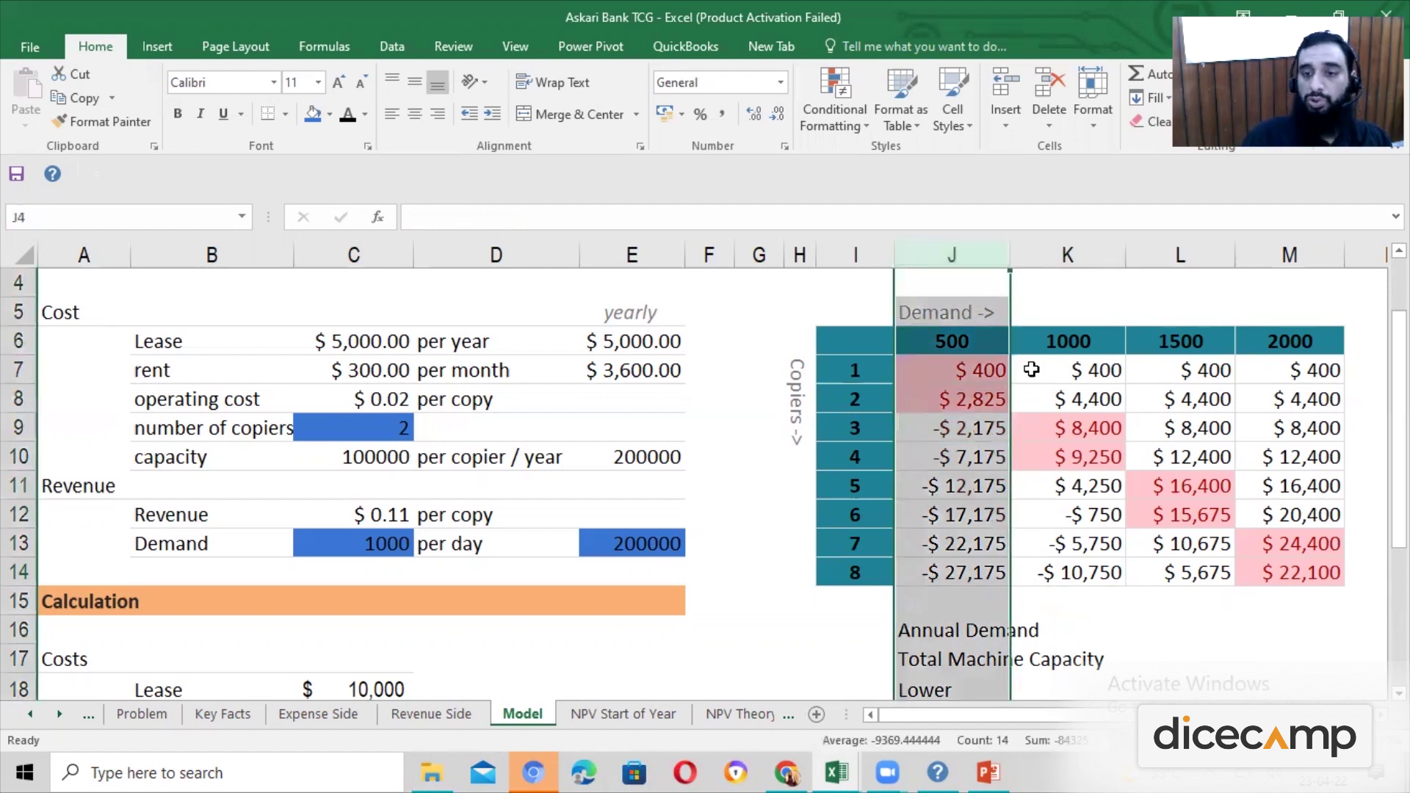
{"action": "left_click", "coordinate": [1041, 403]}
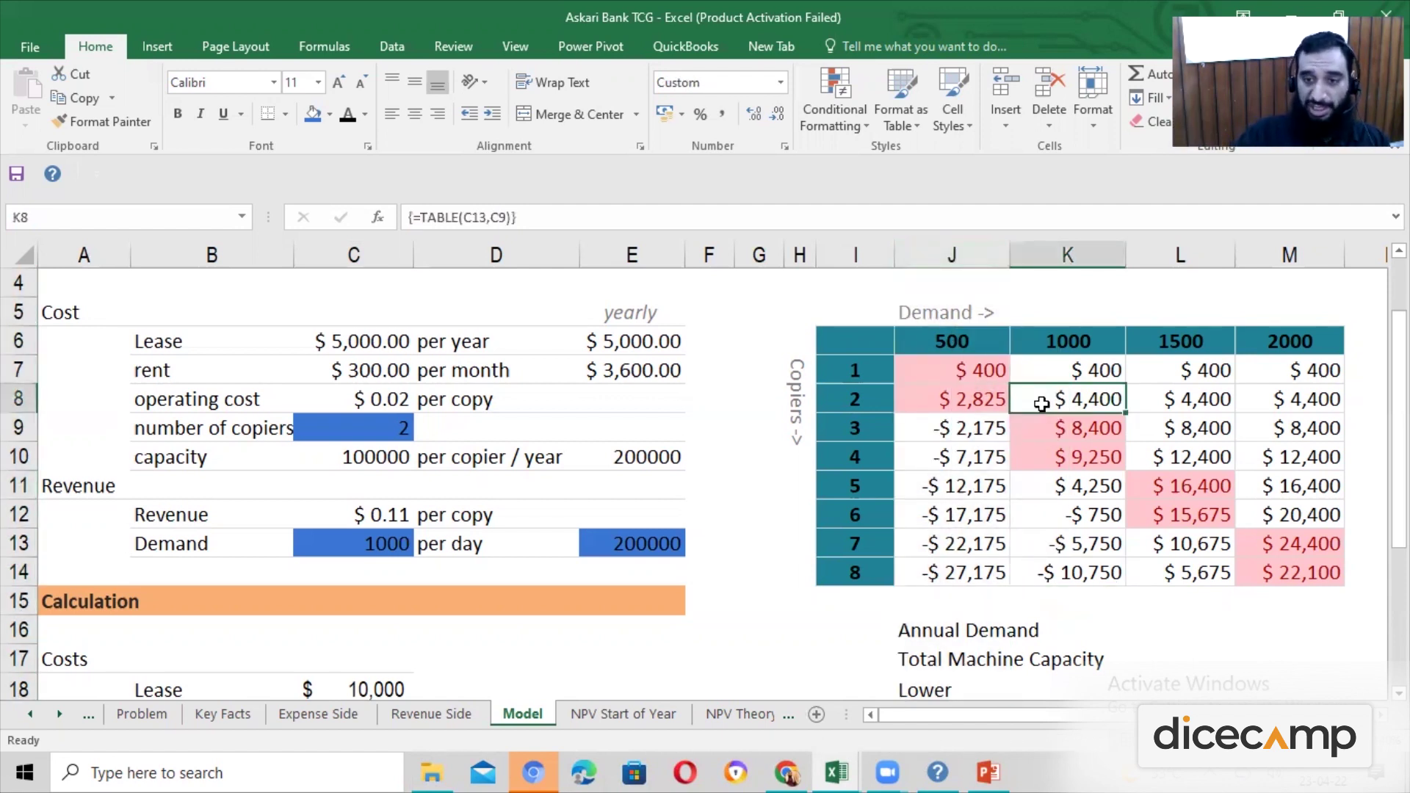
{"action": "left_click_drag", "start_coordinate": [1070, 254], "coordinate": [1287, 254]}
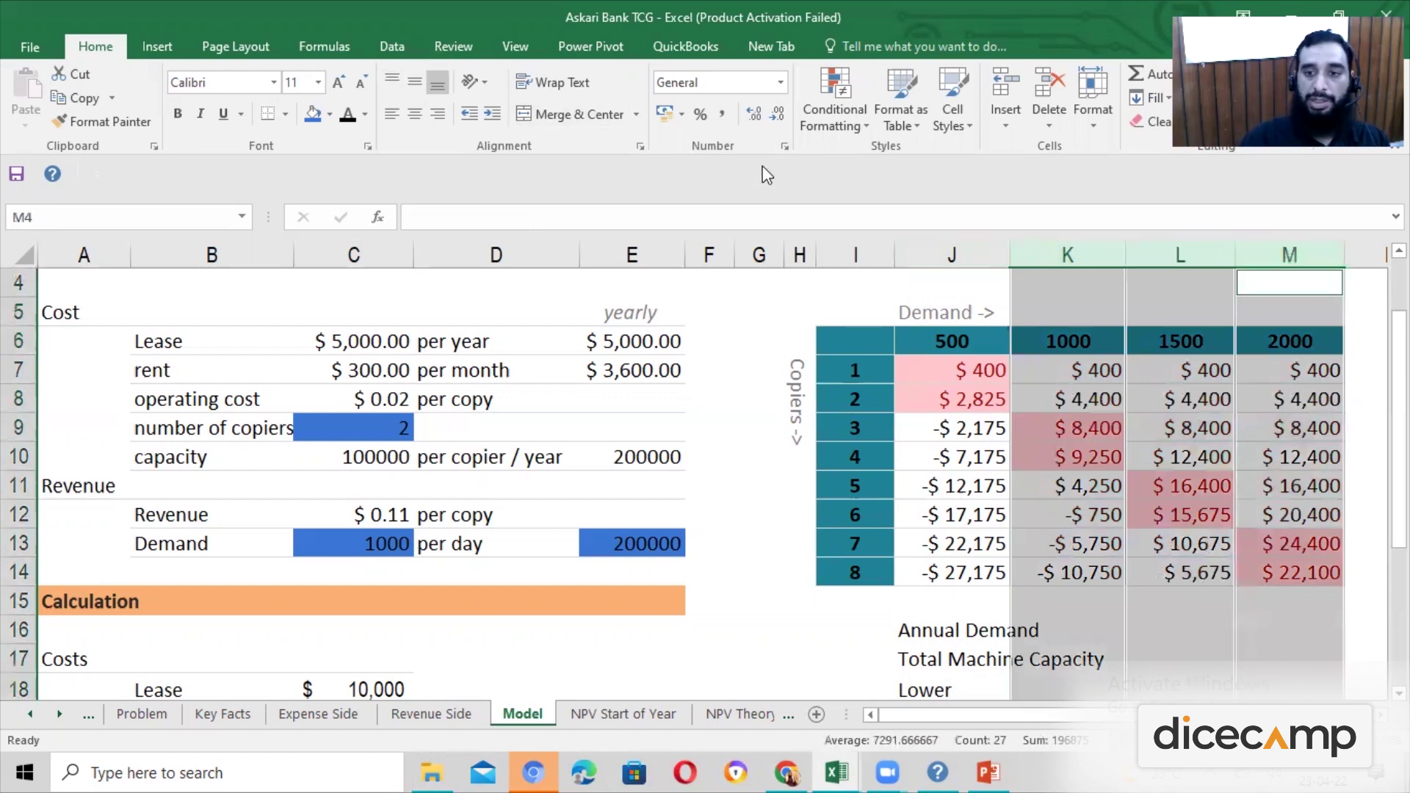
Try to insert new columns before the selected columns K to M of the what-if table
{"action": "right_click", "coordinate": [1078, 258]}
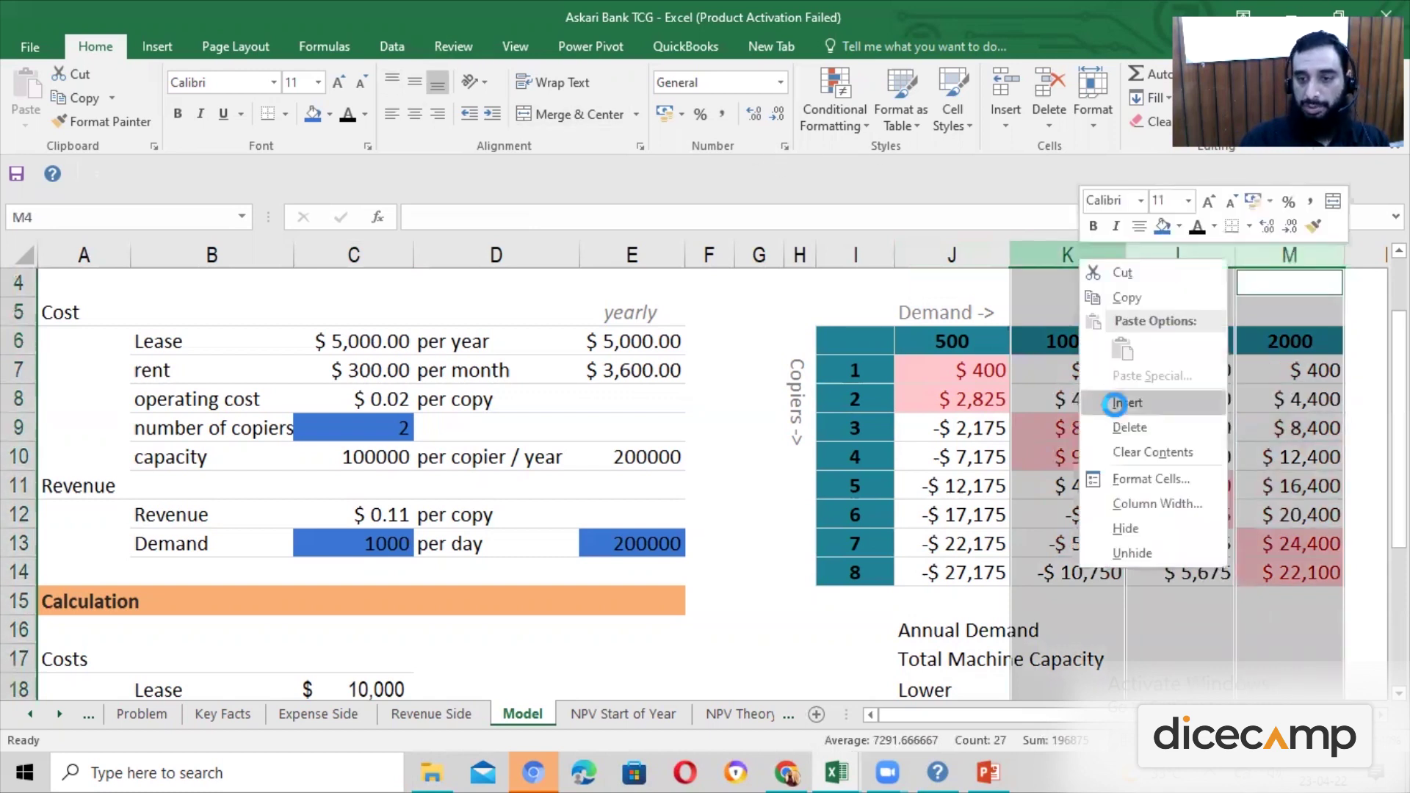
{"action": "left_click", "coordinate": [1117, 404]}
{"action": "key", "text": "Return"}
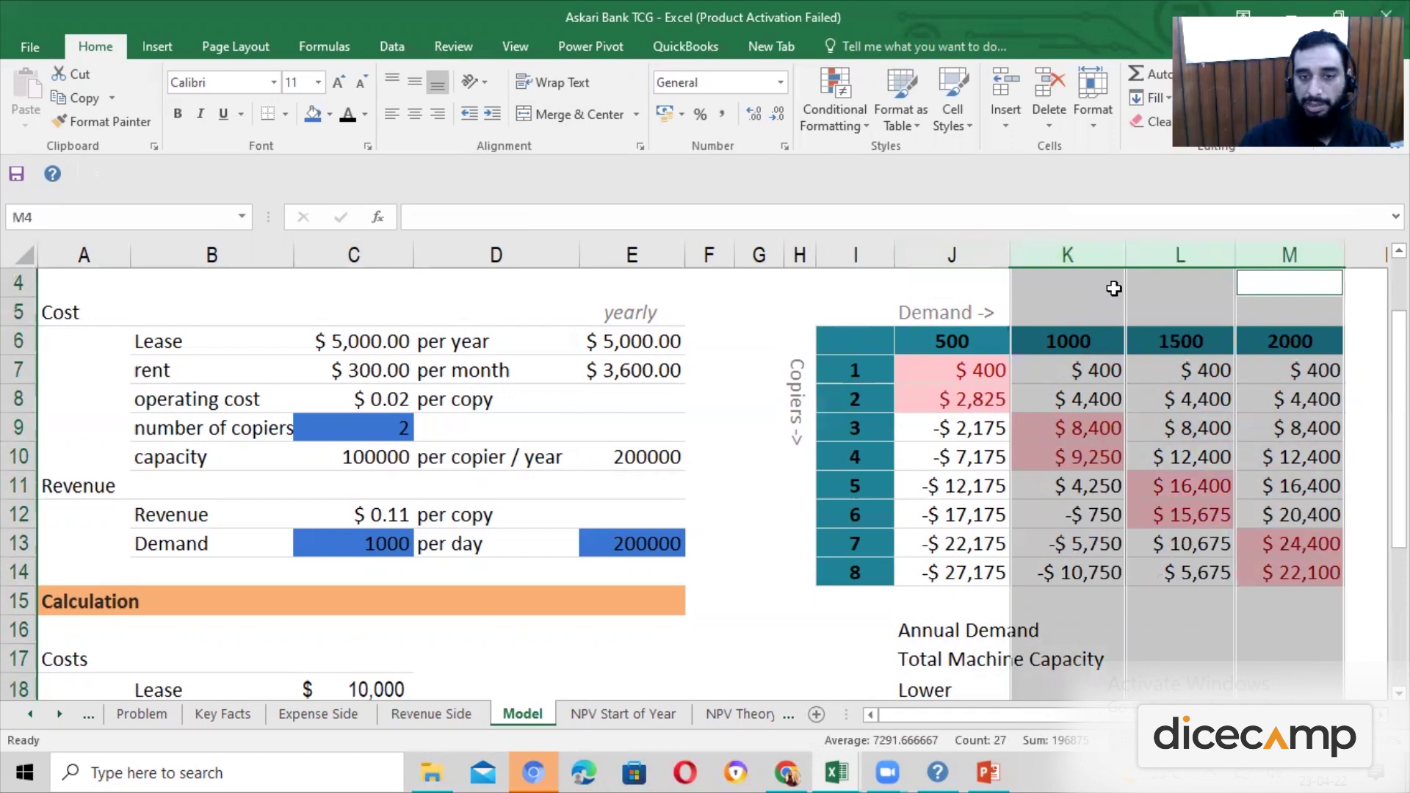
Remove the fill from columns K to M and set their font colour to white
{"action": "left_click", "coordinate": [329, 114]}
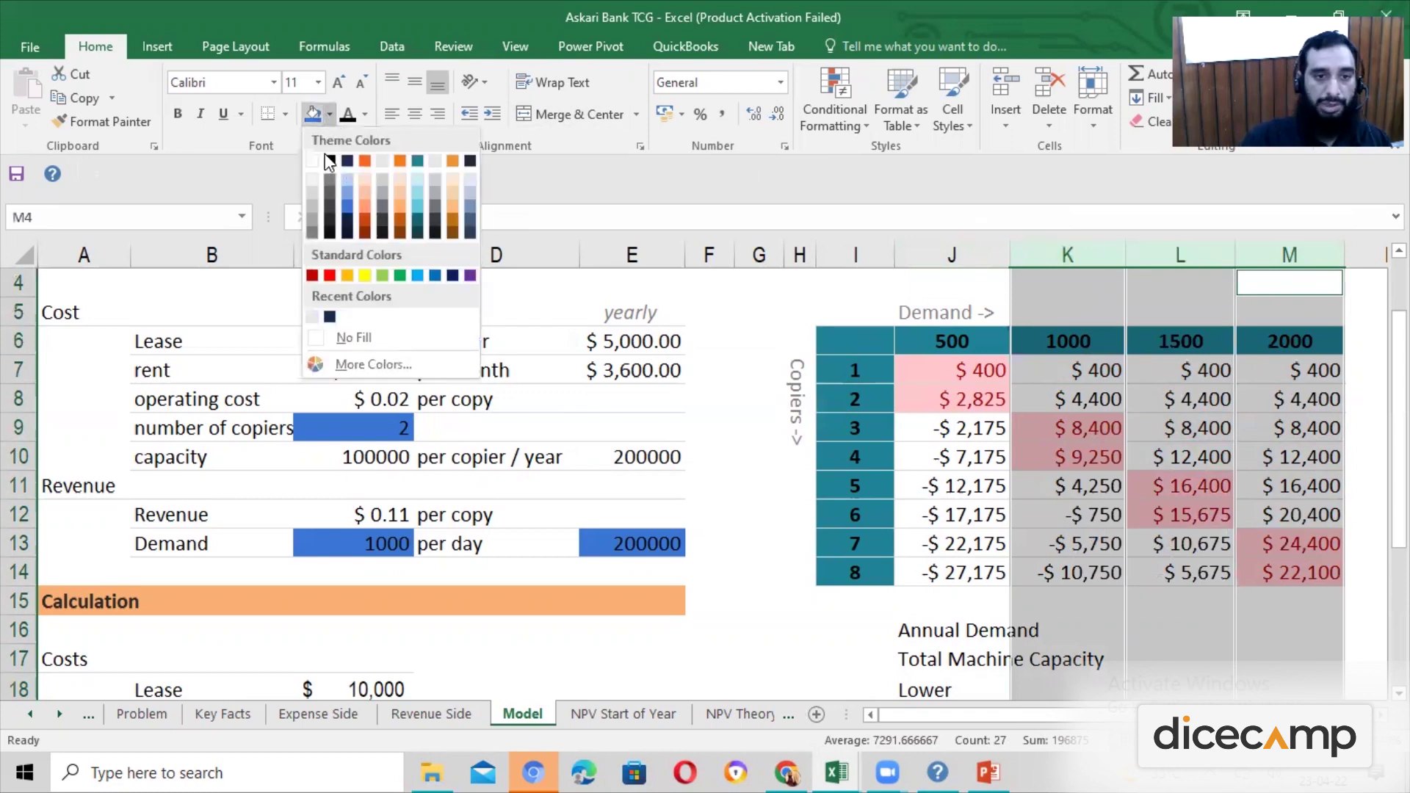
{"action": "left_click", "coordinate": [353, 337]}
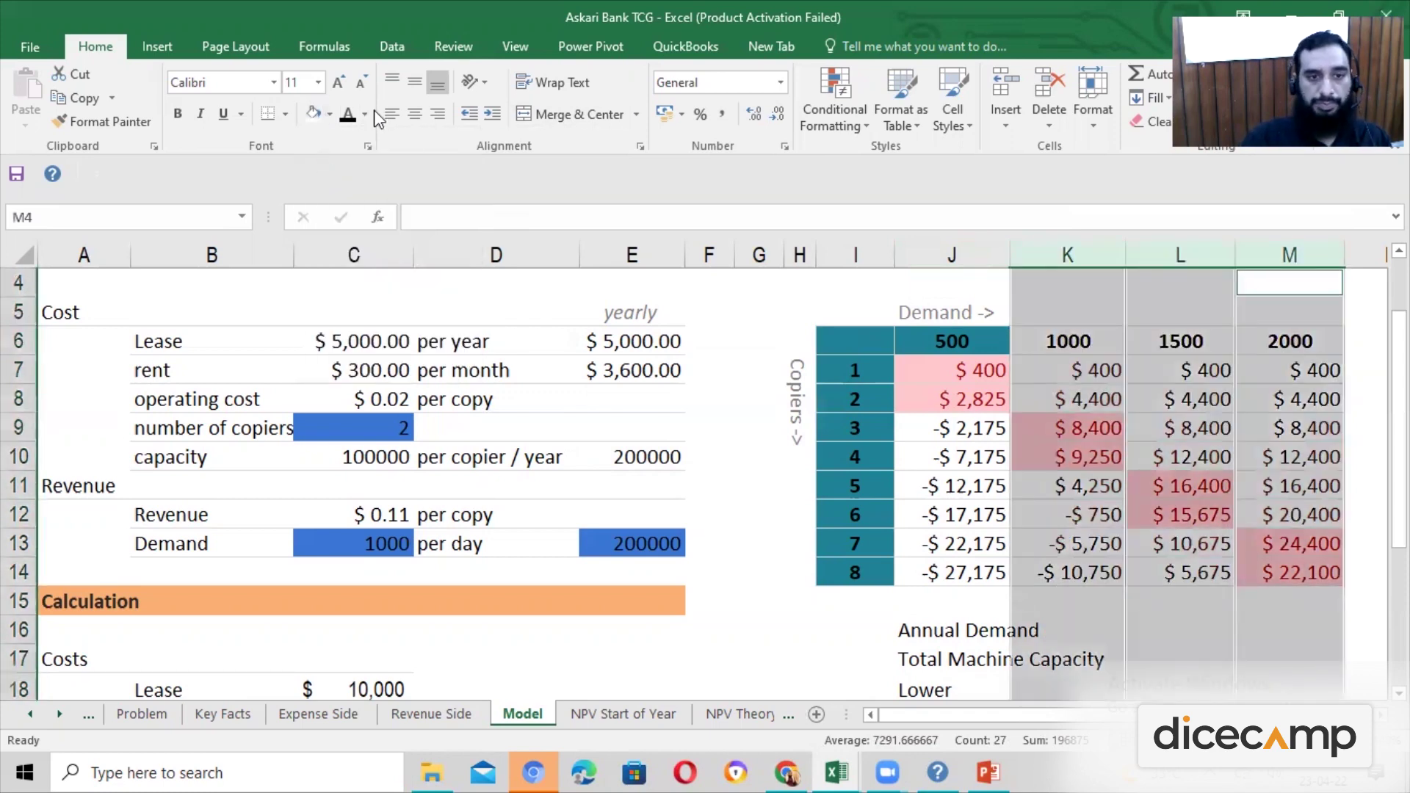
{"action": "left_click", "coordinate": [365, 115]}
{"action": "left_click", "coordinate": [350, 189]}
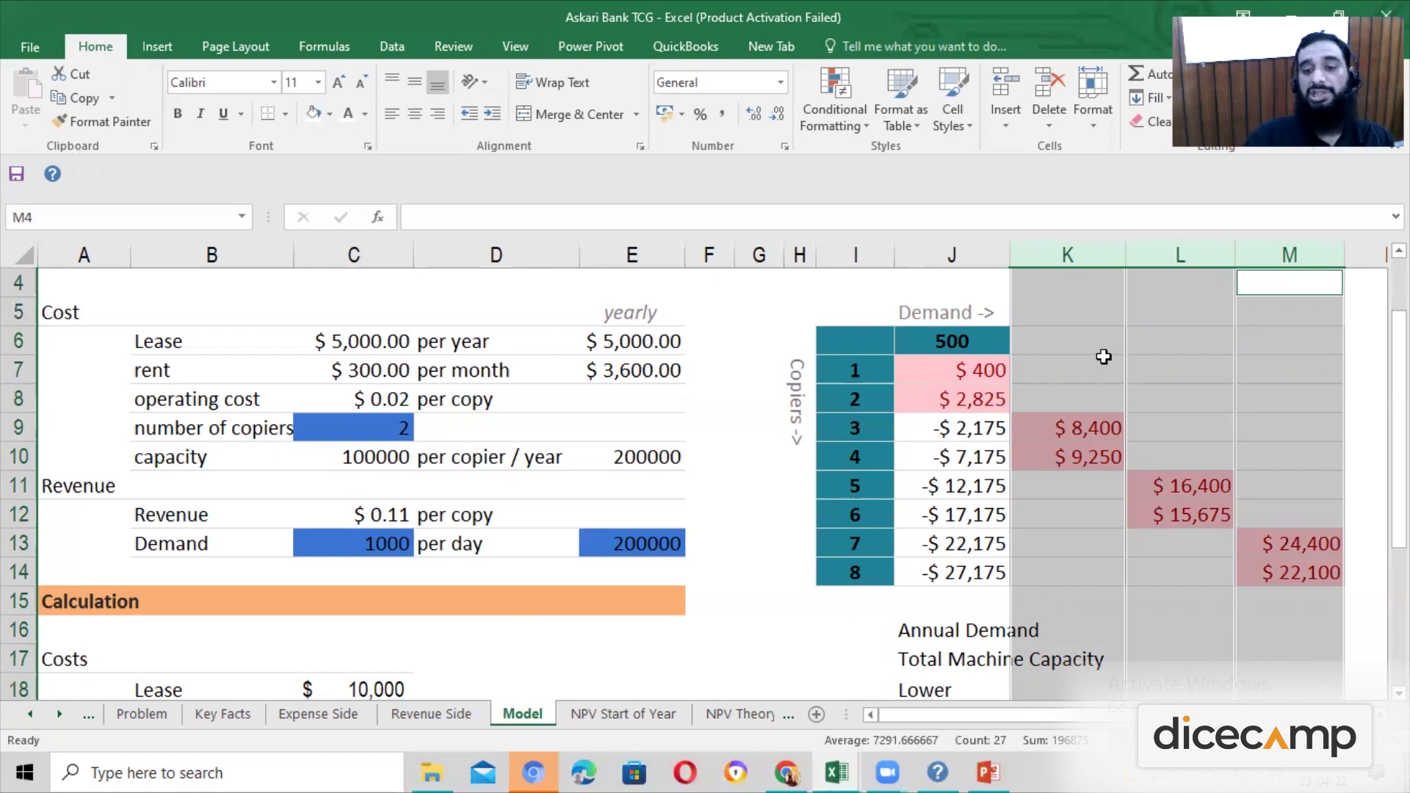
Examine the profits at a daily demand of 500 for 2 through 8 copiers in J8 to J14
{"action": "left_click", "coordinate": [948, 400]}
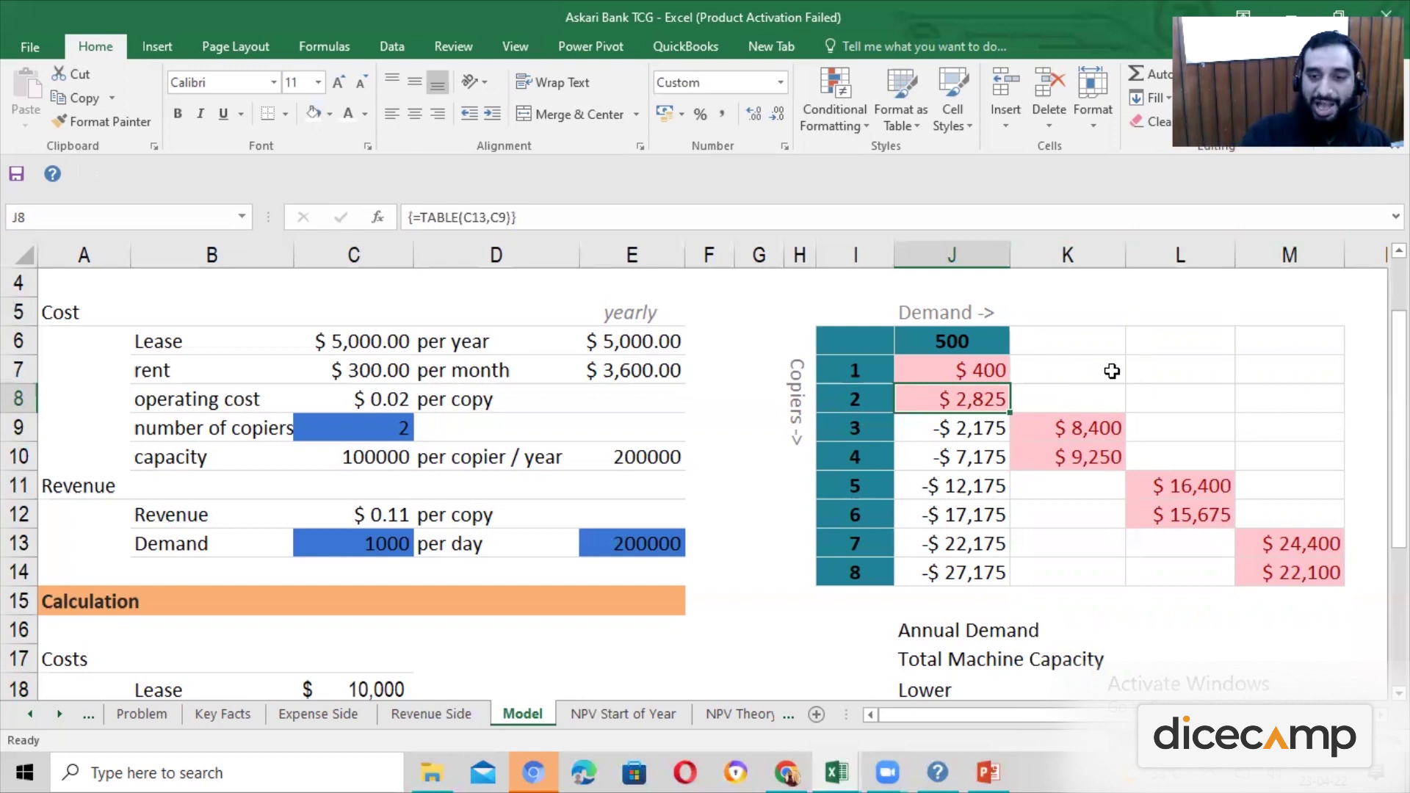
{"action": "key", "text": "Down"}
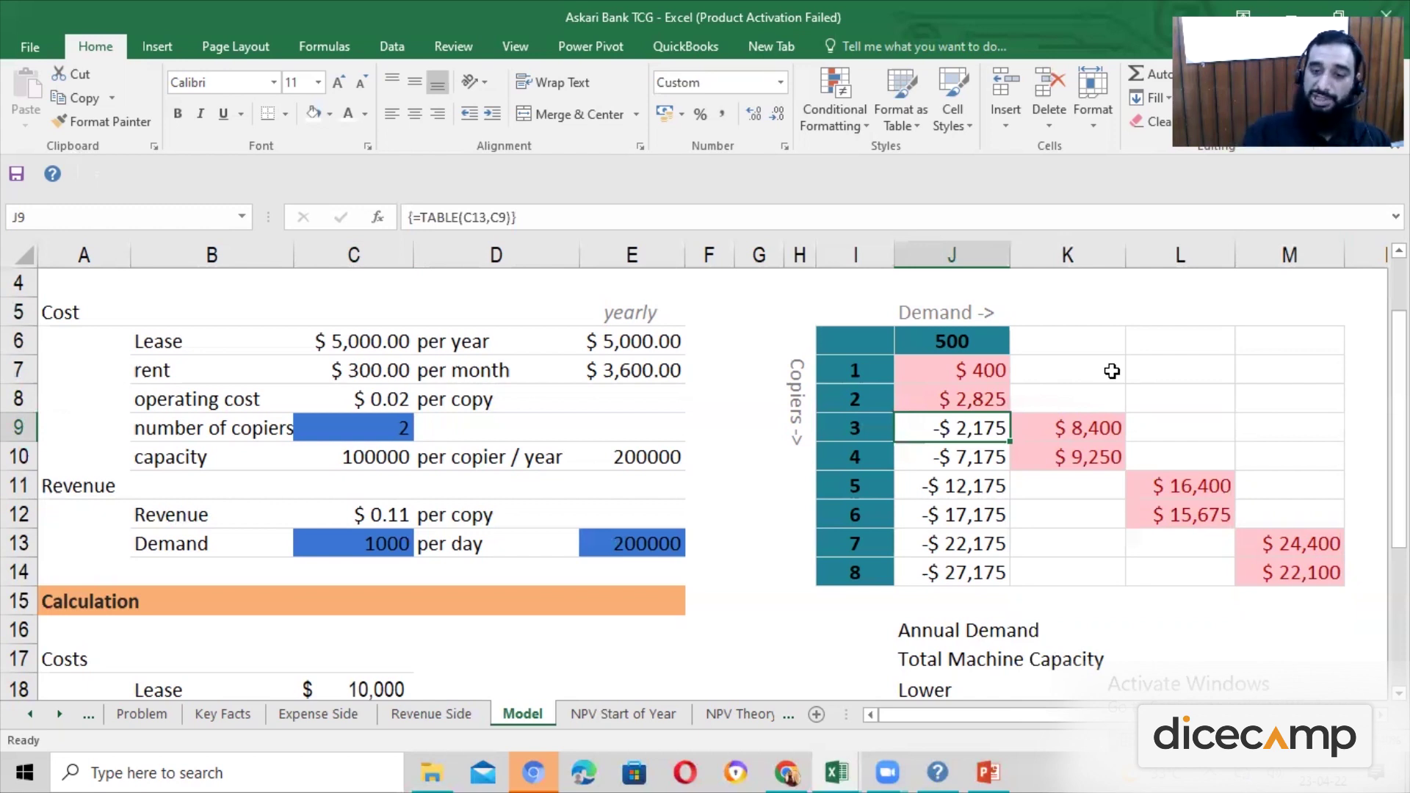
{"action": "key", "text": "Down"}
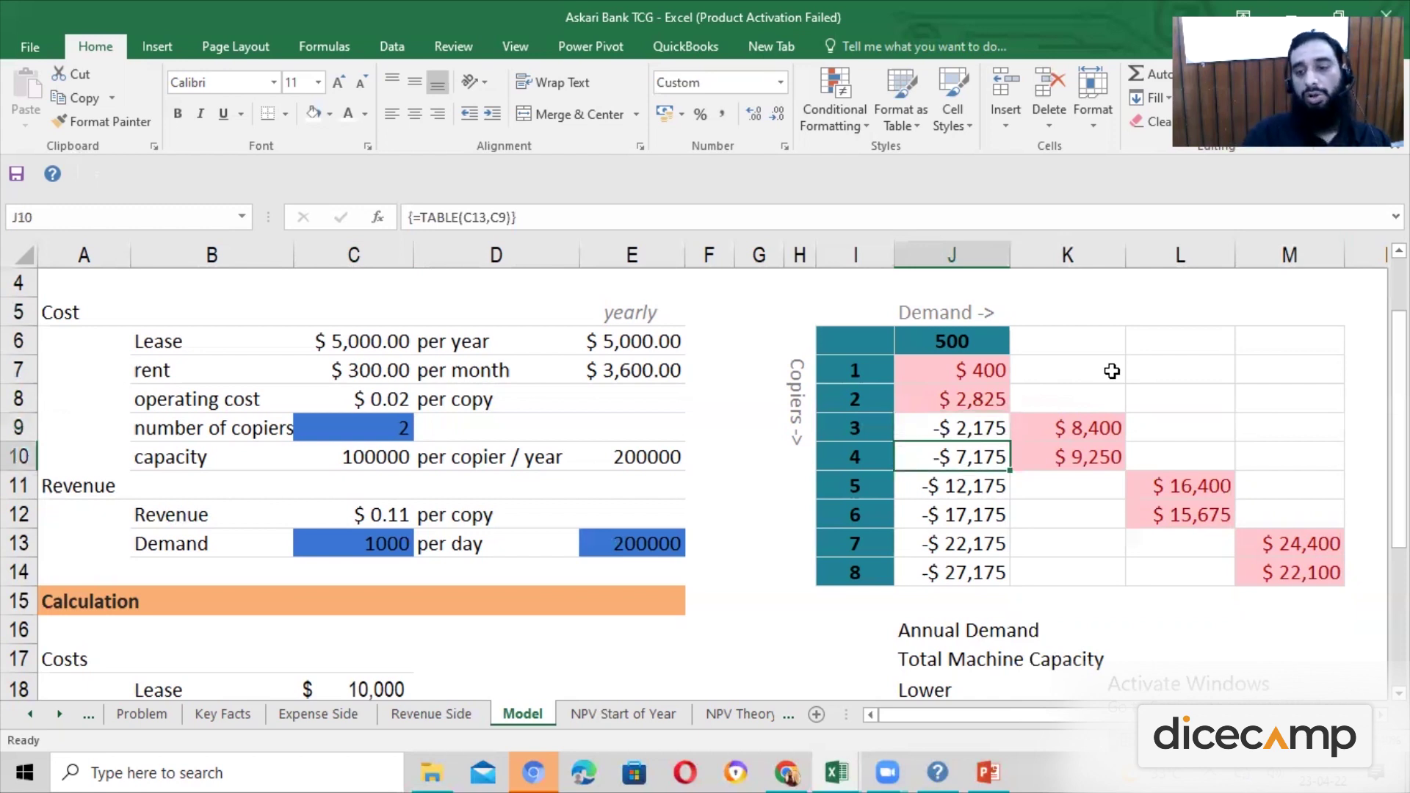
{"action": "key", "text": "Down"}
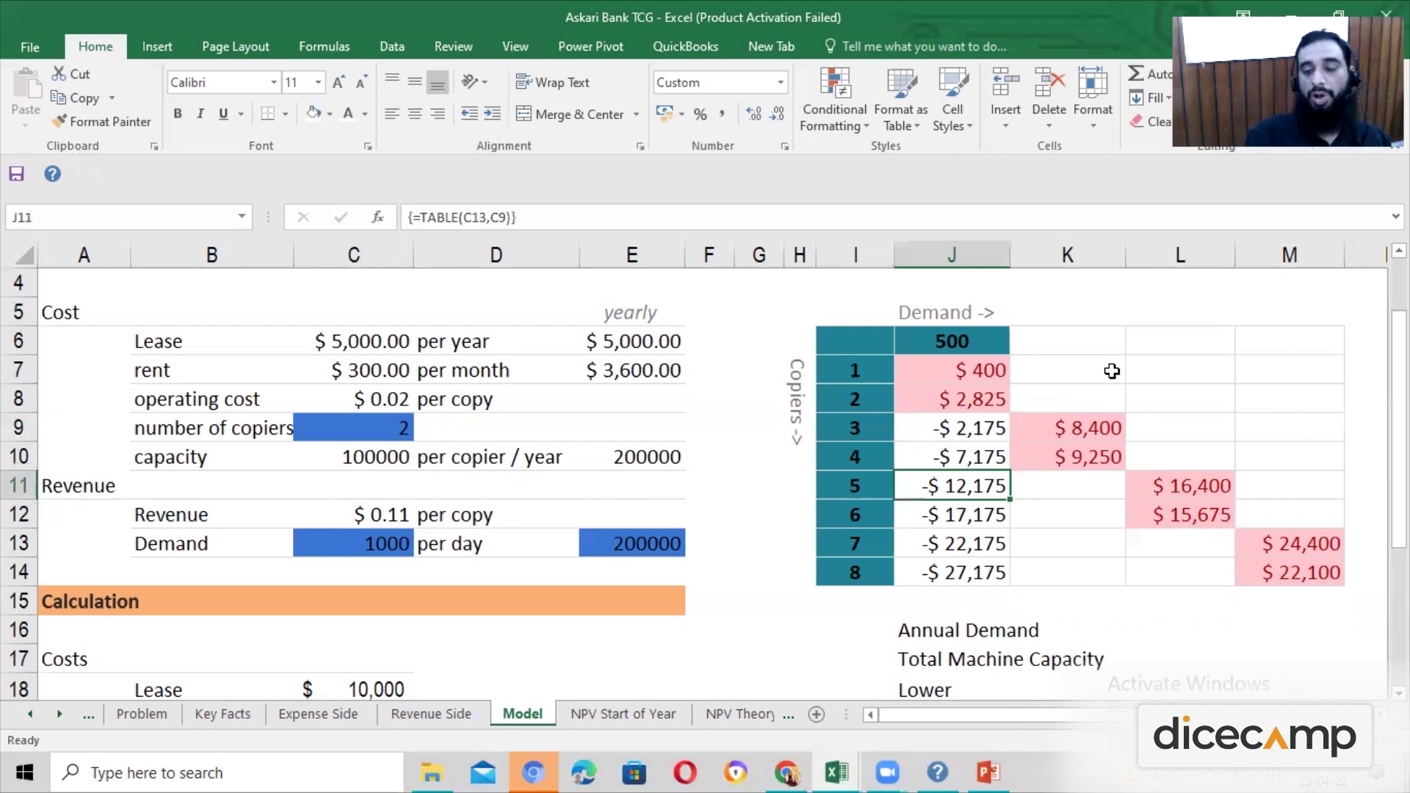
{"action": "key", "text": "Down"}
{"action": "key", "text": "Down"}
{"action": "key", "text": "Down"}
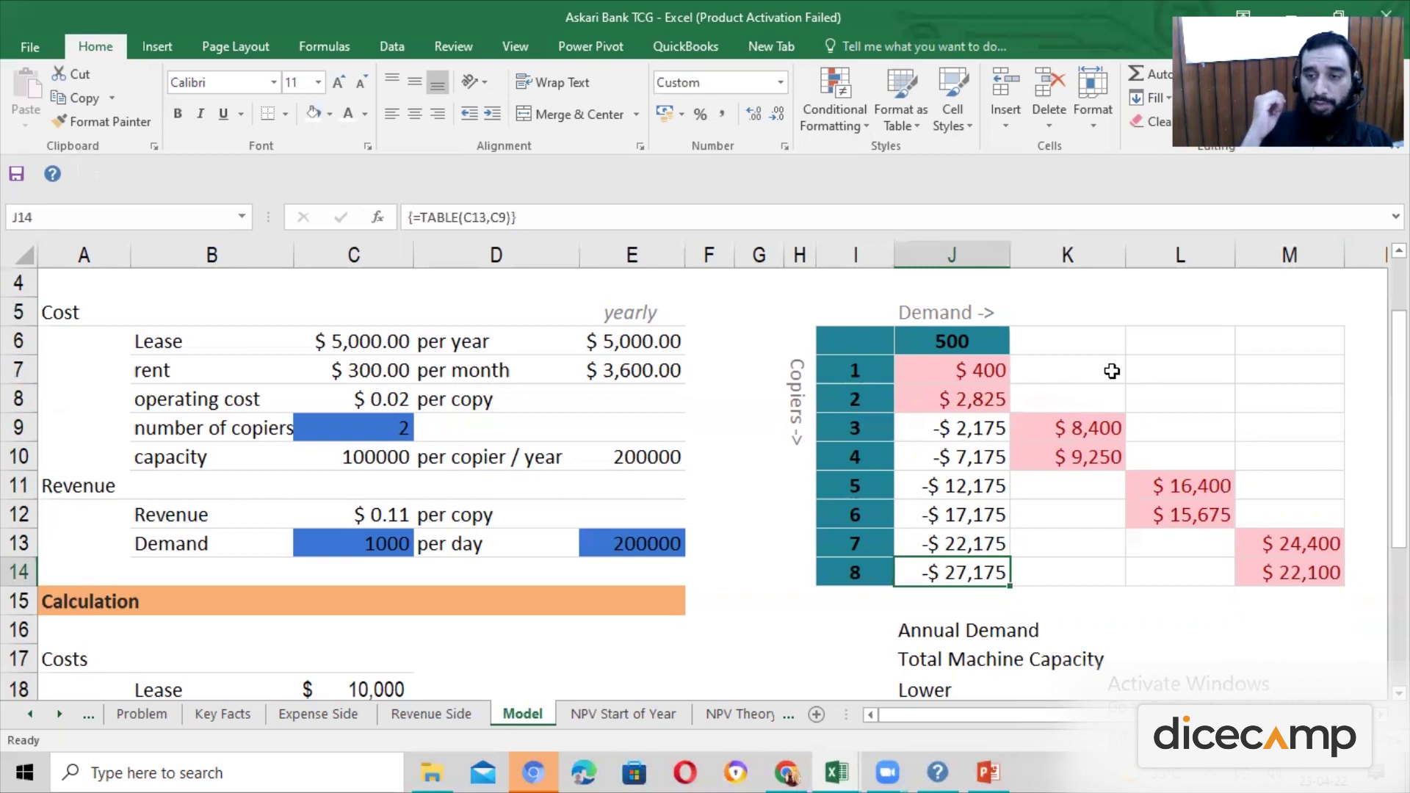
Undo the fill and font changes in columns K to M and examine the profit for 4 copiers at a daily demand of 1000
{"action": "key", "text": "Up"}
{"action": "key", "text": "Up"}
{"action": "key", "text": "Up"}
{"action": "key", "text": "Up"}
{"action": "key", "text": "Up"}
{"action": "key", "text": "Up"}
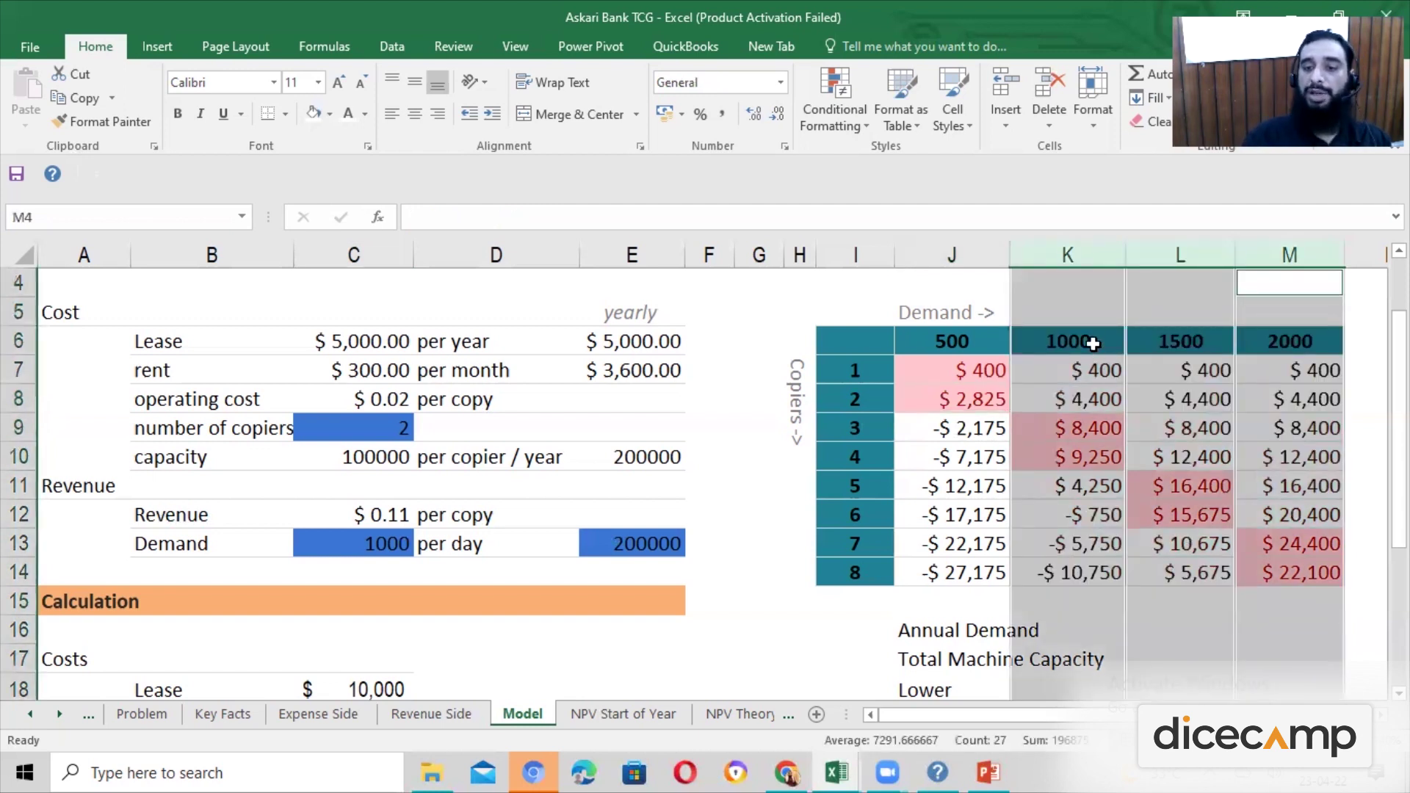
{"action": "left_click", "coordinate": [1092, 343]}
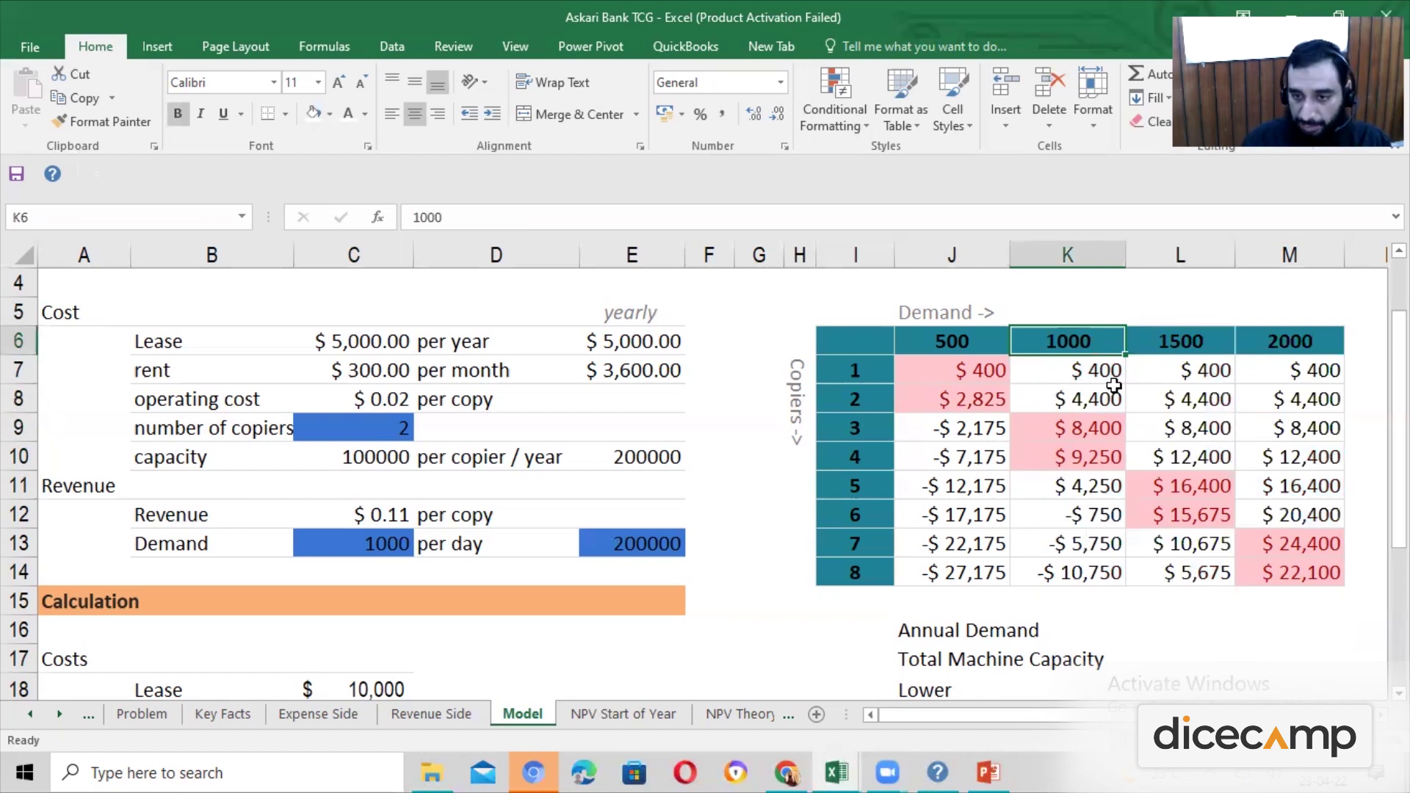
{"action": "left_click", "coordinate": [1095, 462]}
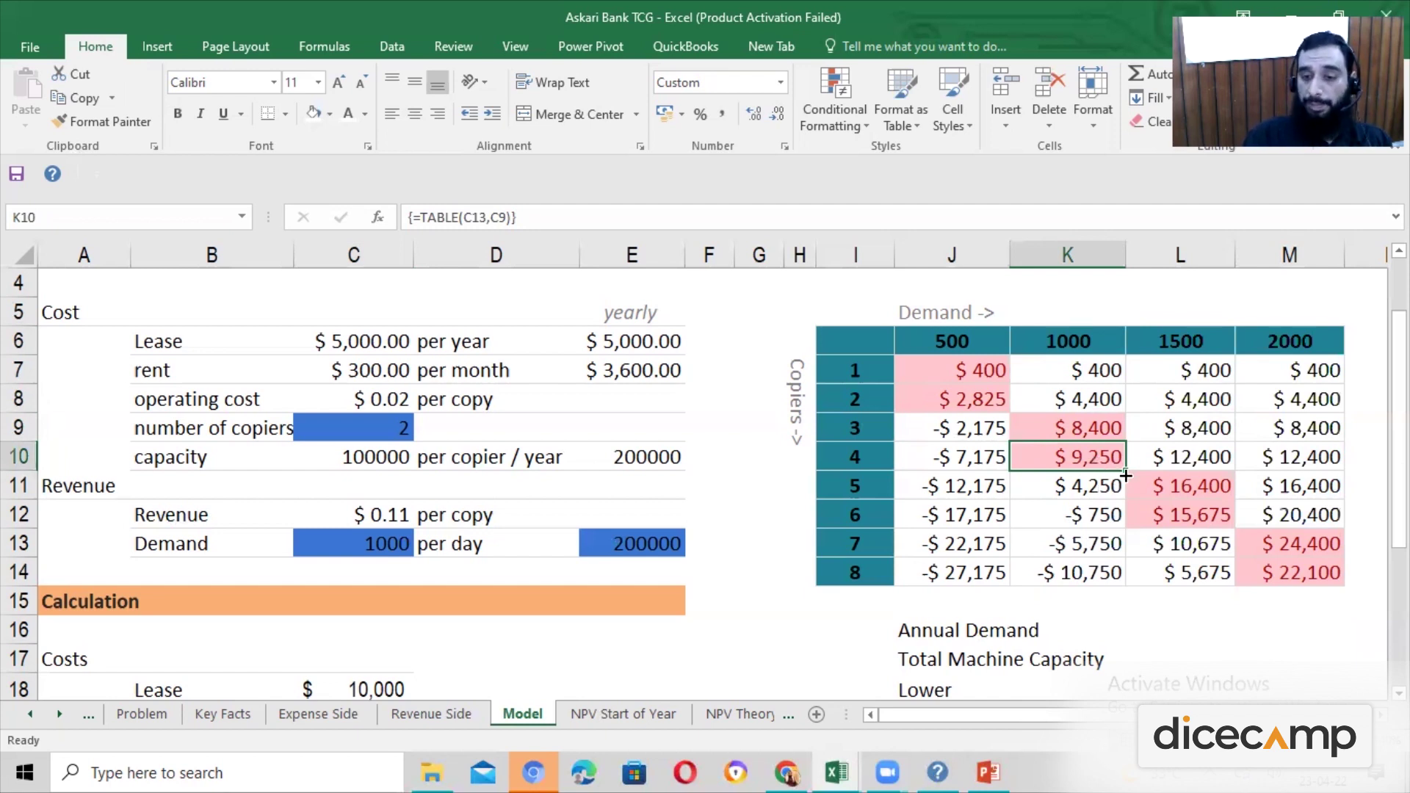
Look at the Greater Than and Top 10 Items conditional formatting options without applying either rule
{"action": "left_click_drag", "start_coordinate": [991, 370], "coordinate": [1264, 572]}
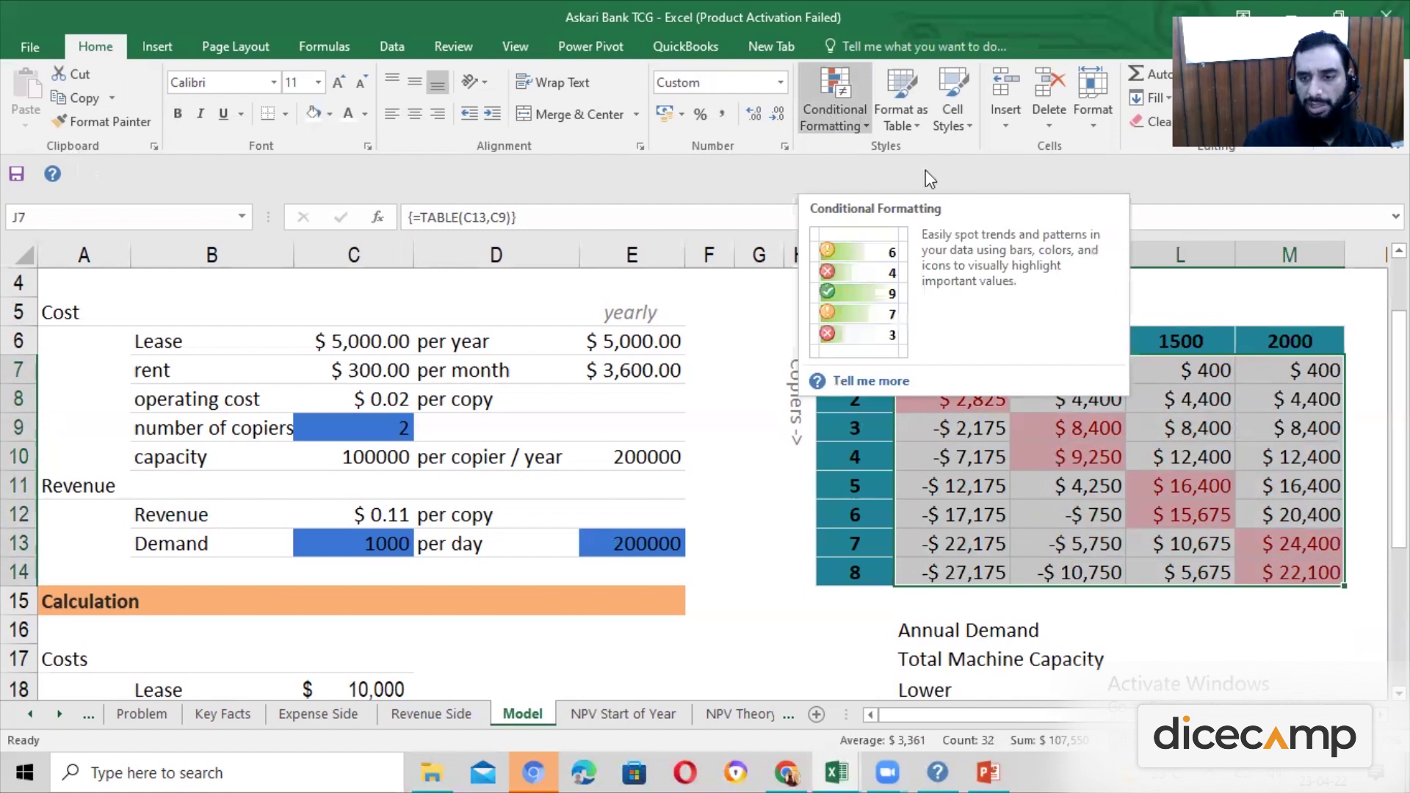
{"action": "left_click", "coordinate": [1184, 431]}
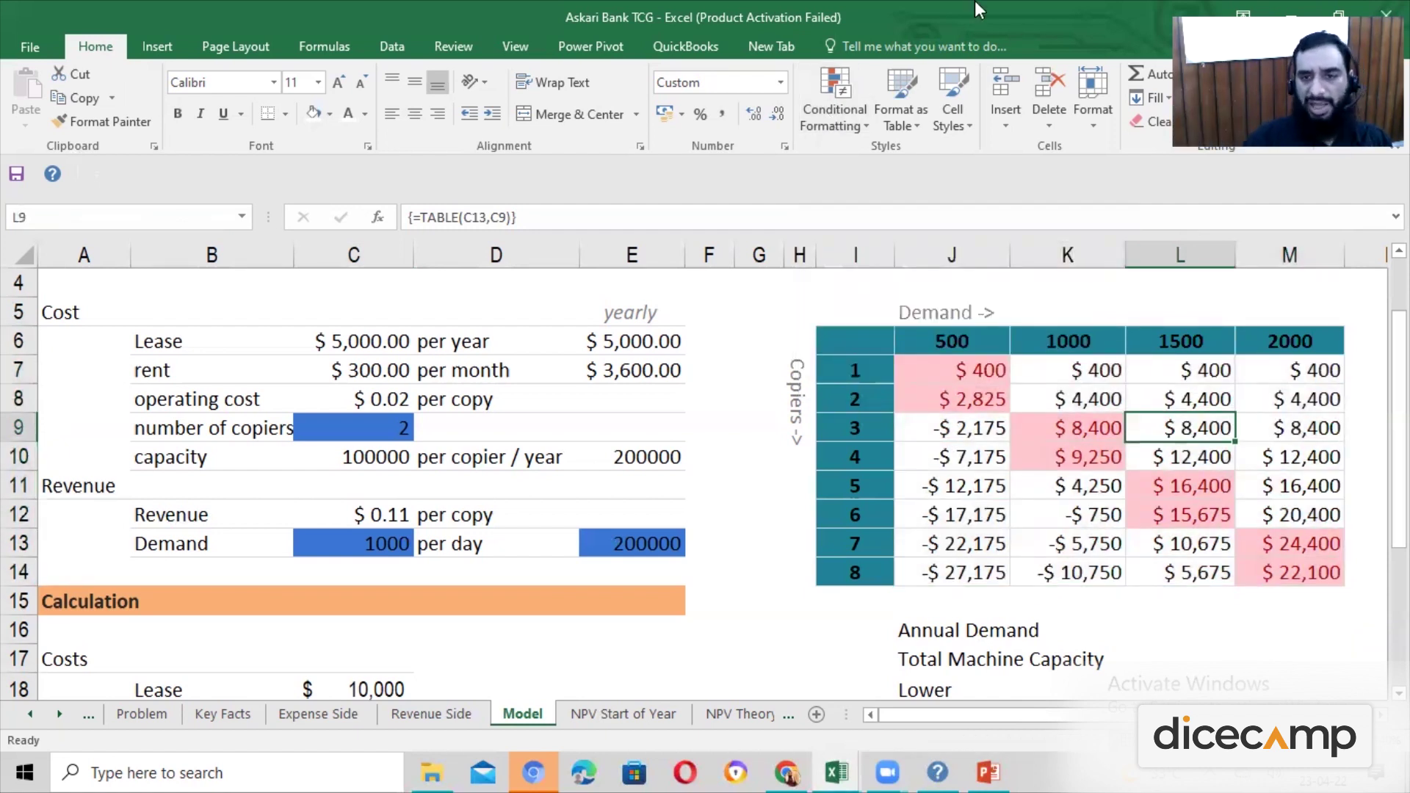
{"action": "left_click", "coordinate": [852, 97]}
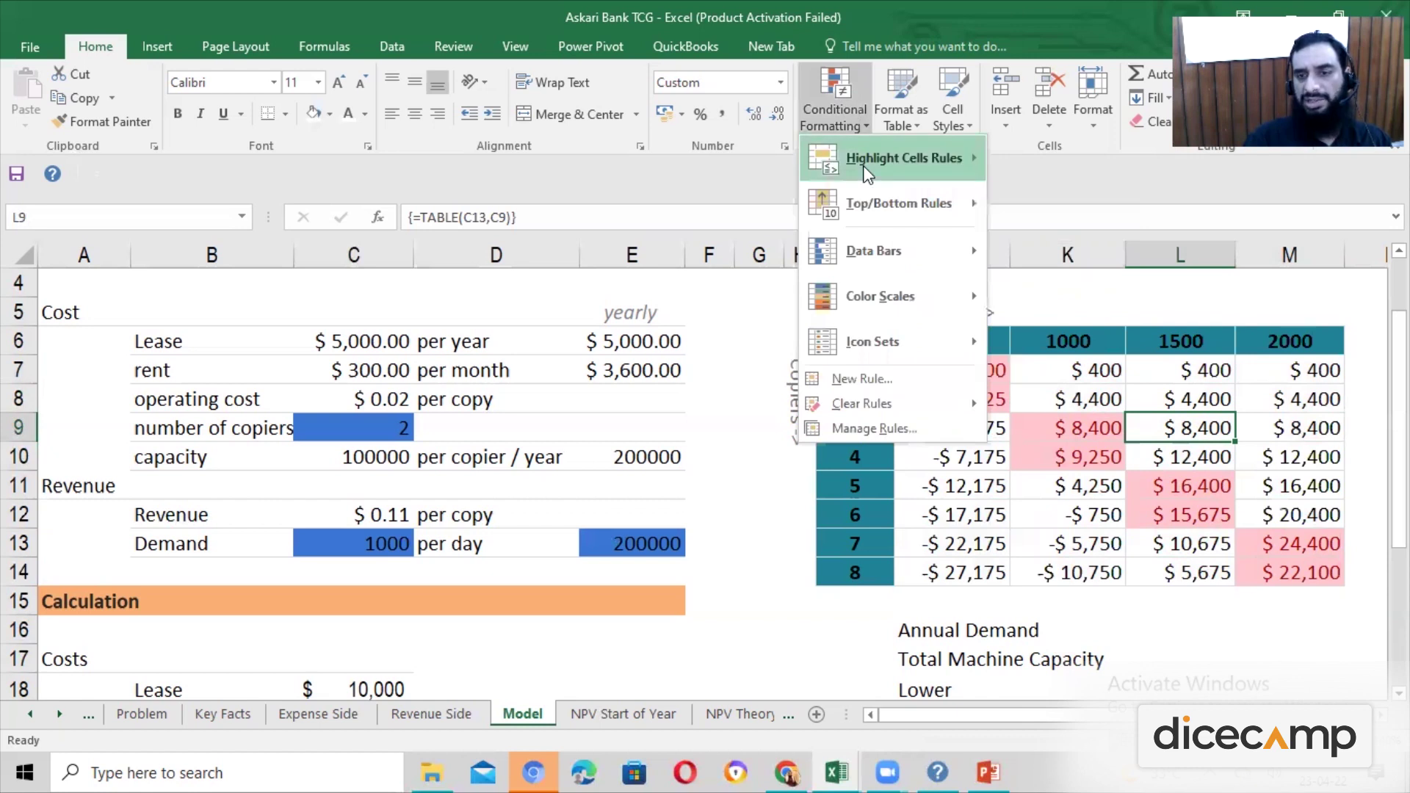
{"action": "mouse_move", "coordinate": [862, 165]}
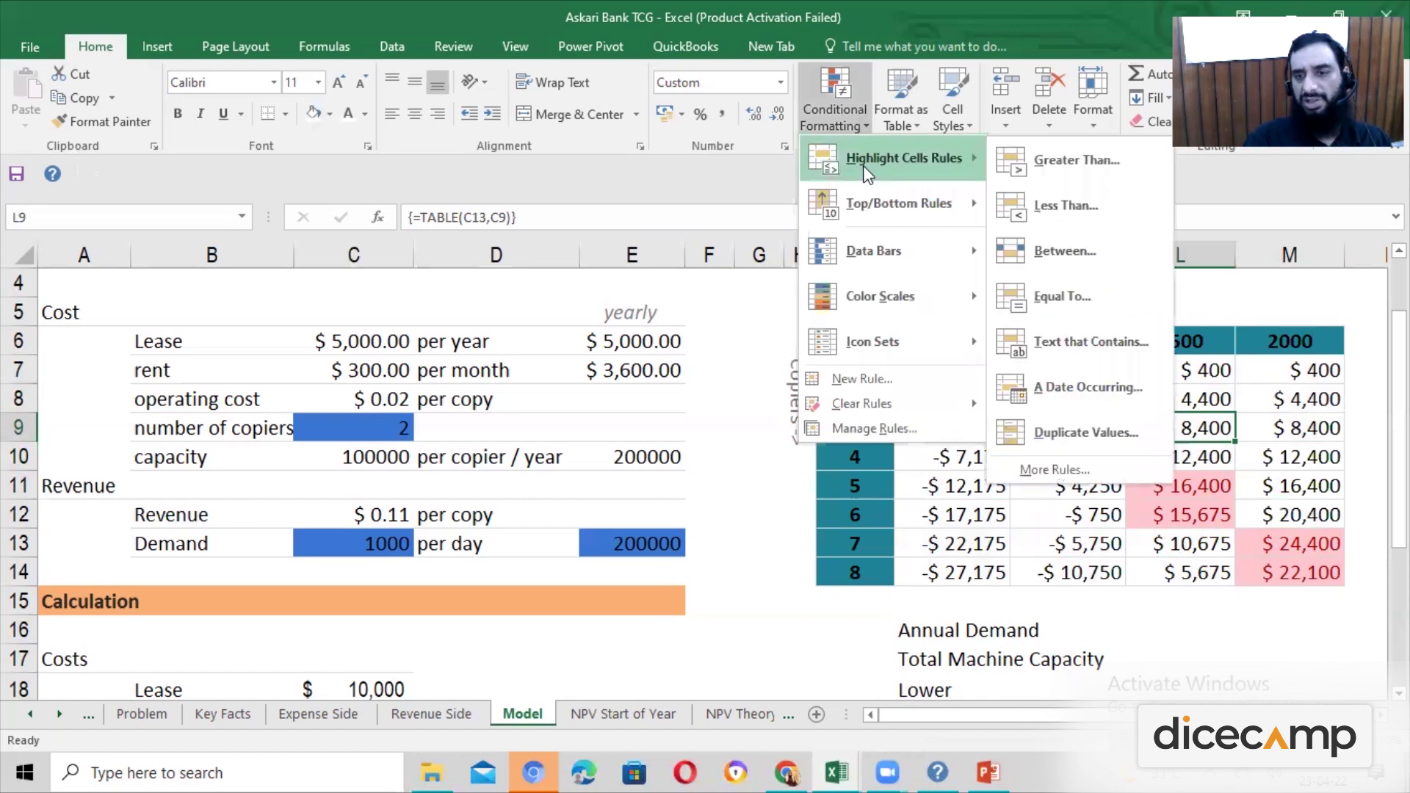
{"action": "left_click", "coordinate": [1077, 160]}
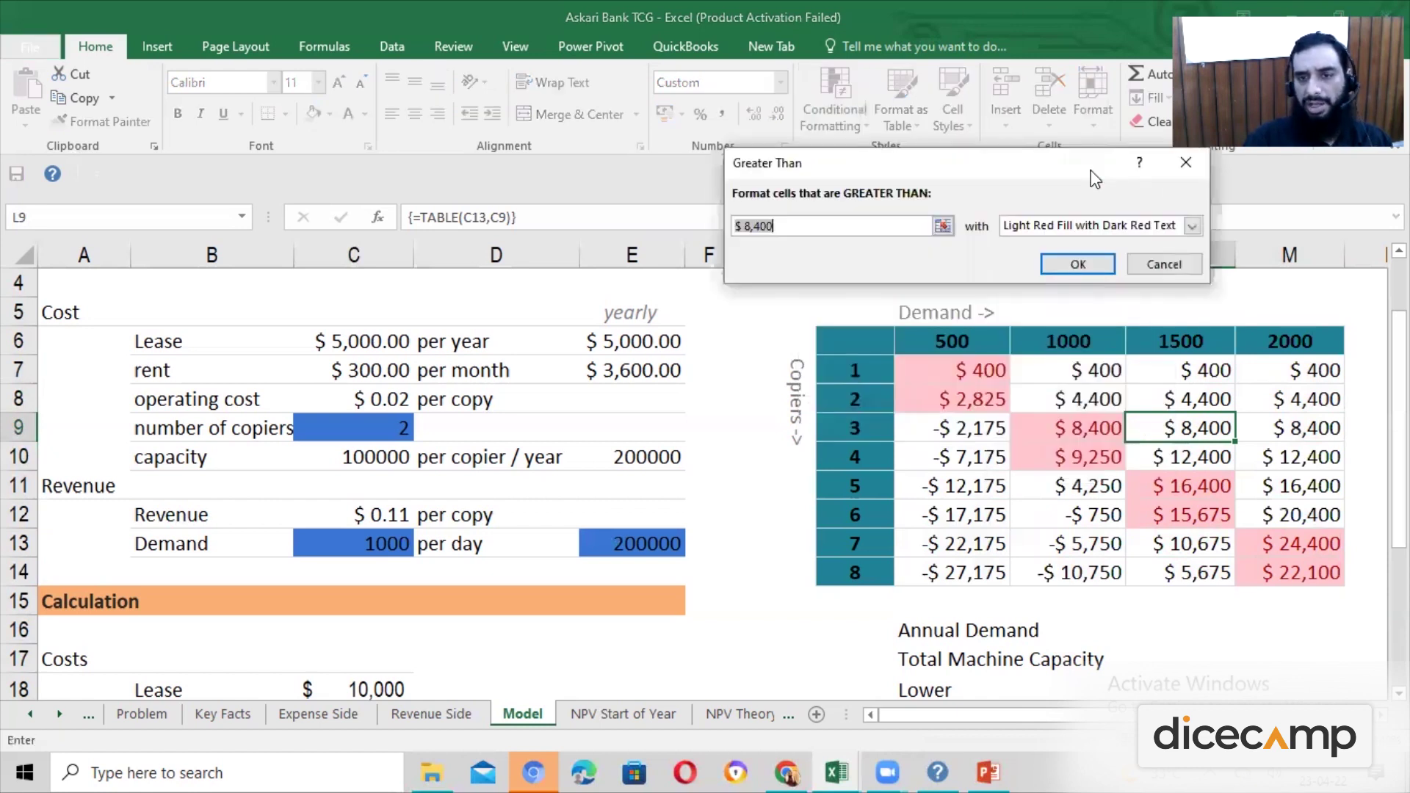
{"action": "left_click", "coordinate": [1192, 164]}
{"action": "left_click", "coordinate": [834, 108]}
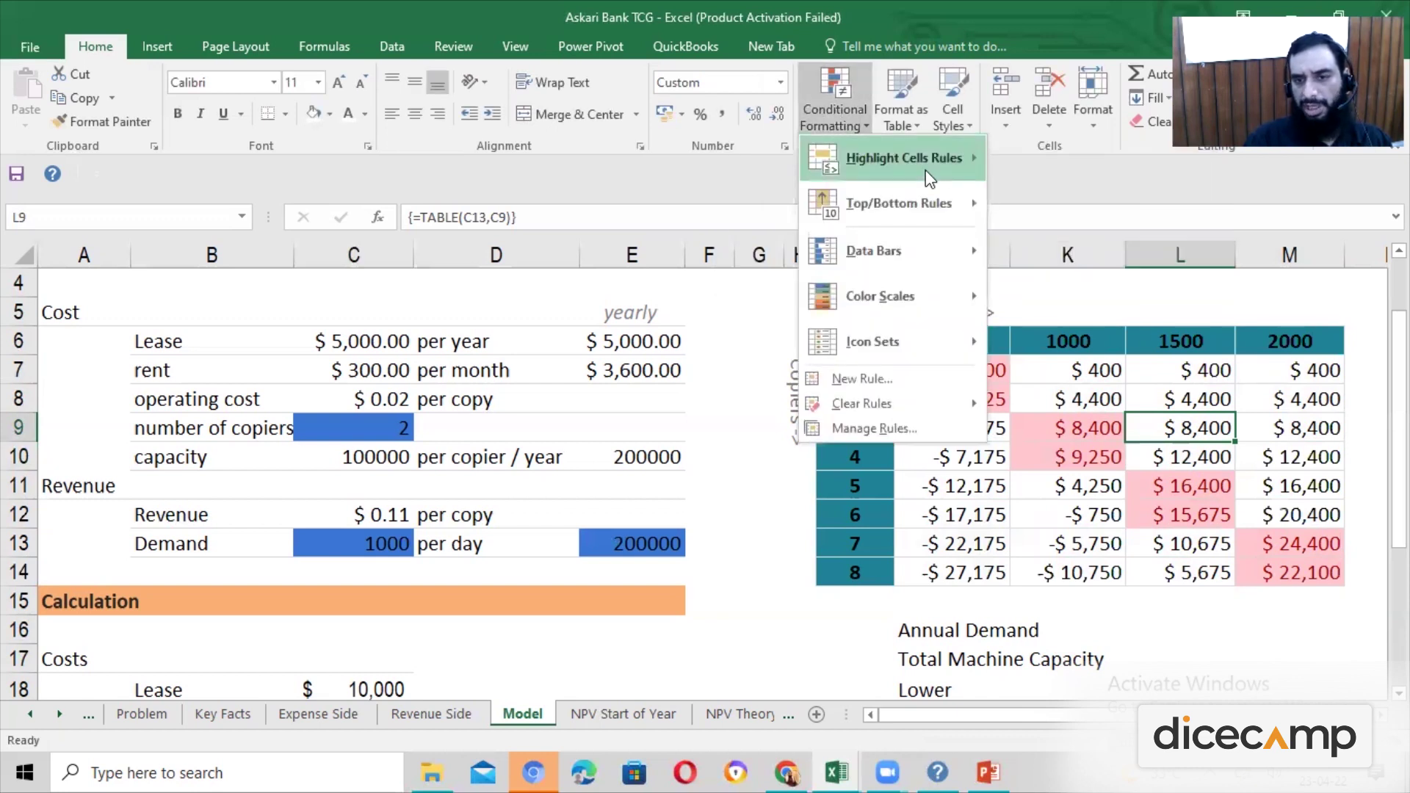
{"action": "mouse_move", "coordinate": [903, 157]}
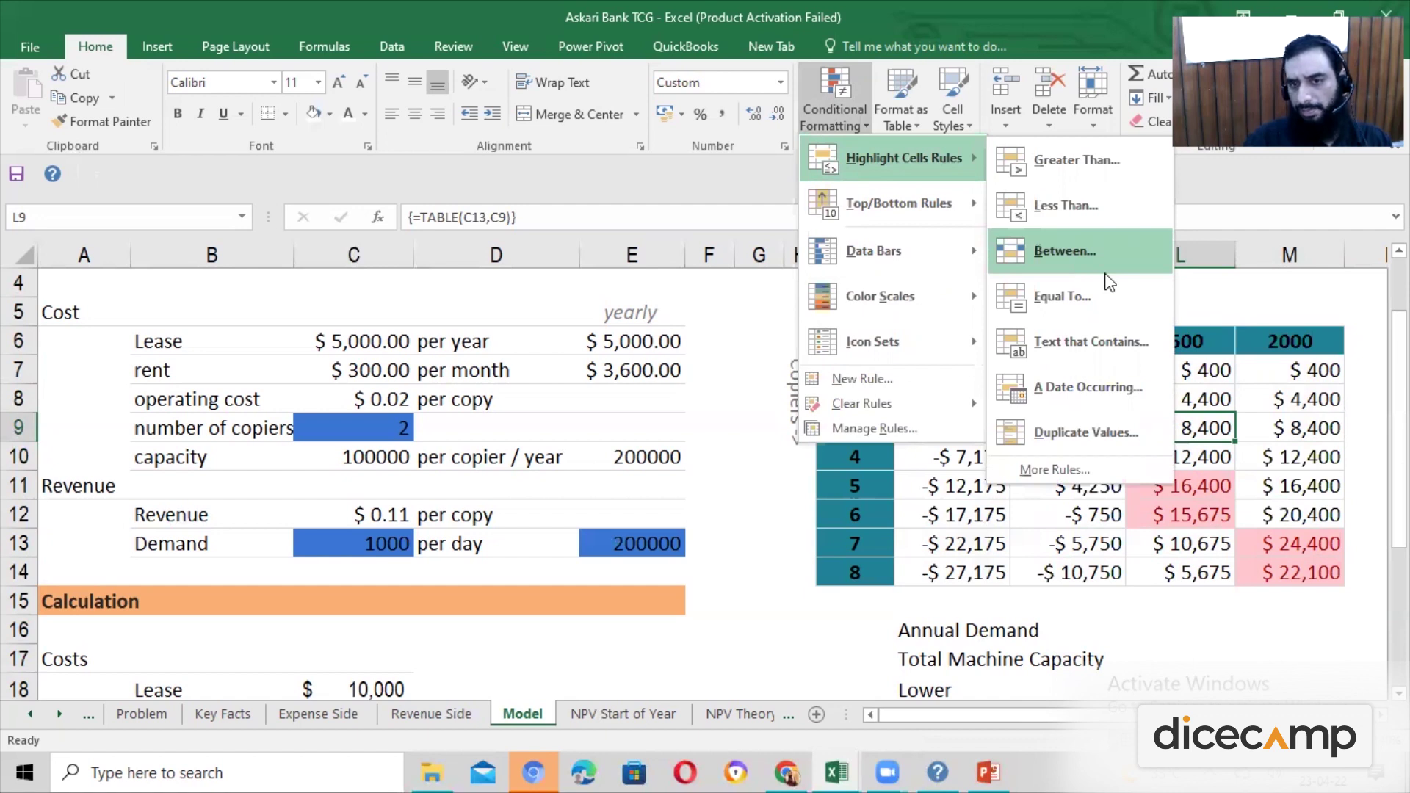
{"action": "mouse_move", "coordinate": [958, 212]}
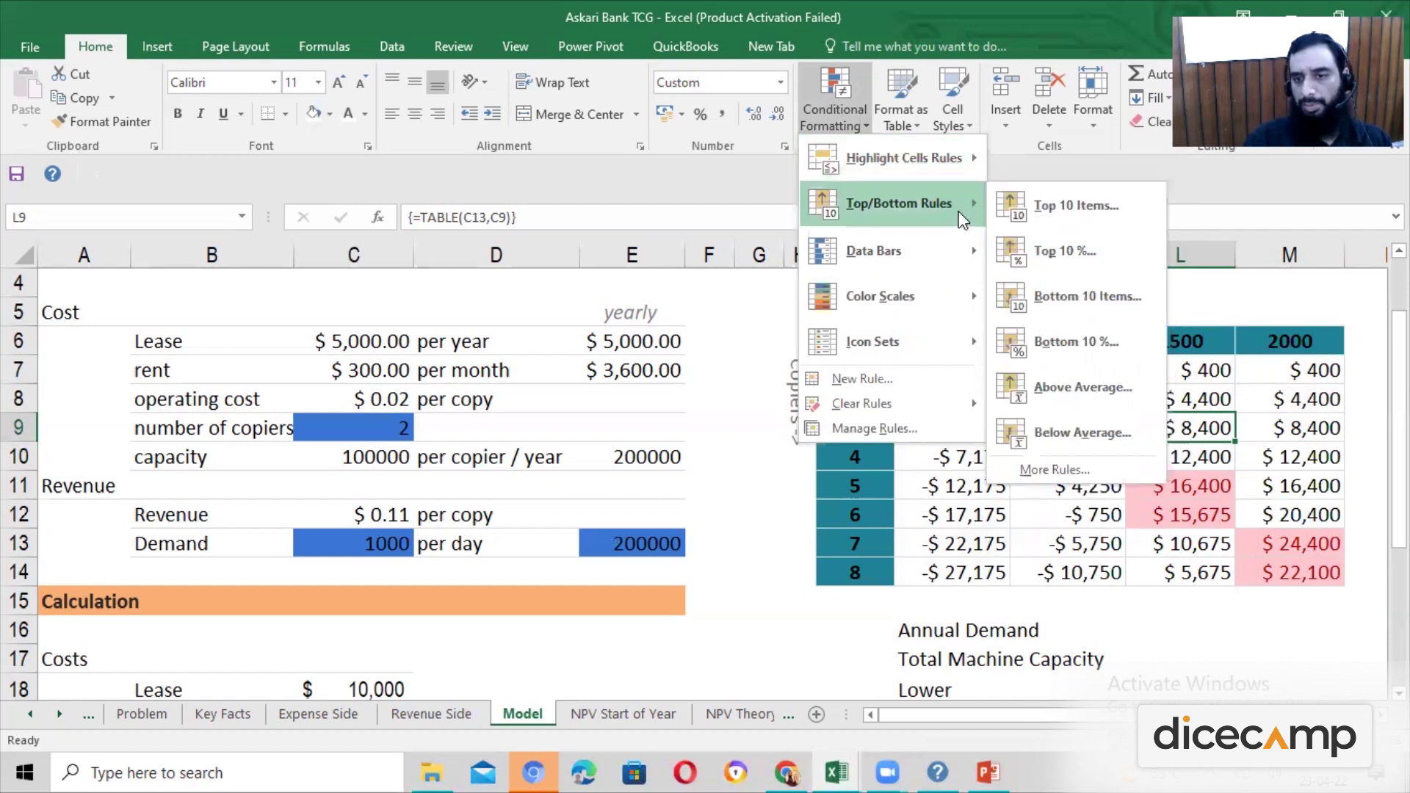
{"action": "left_click", "coordinate": [1075, 211]}
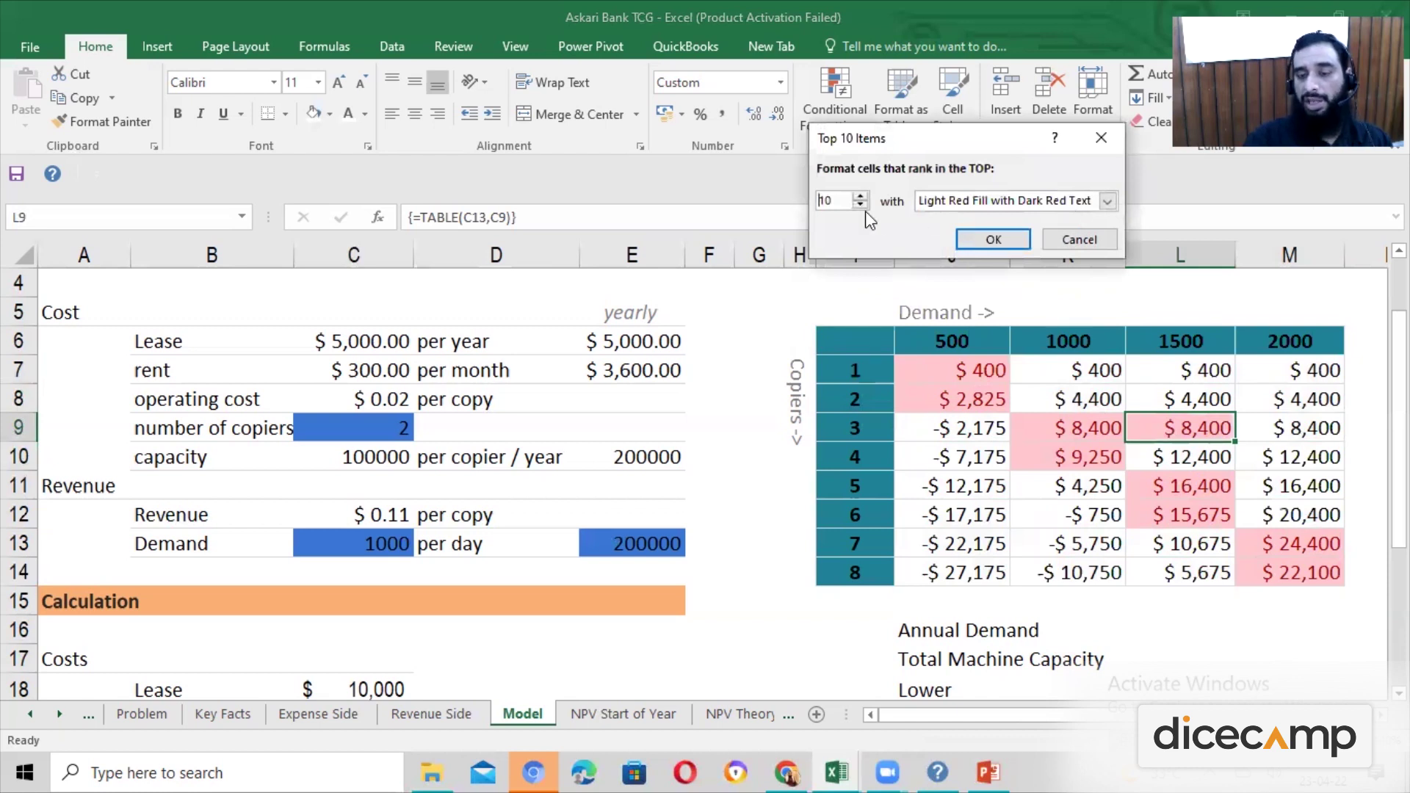
{"action": "left_click", "coordinate": [1099, 139]}
Clear the conditional formatting rules from the what-if profit results in J7:M14
{"action": "left_click_drag", "start_coordinate": [985, 365], "coordinate": [1342, 584]}
{"action": "left_click", "coordinate": [834, 96]}
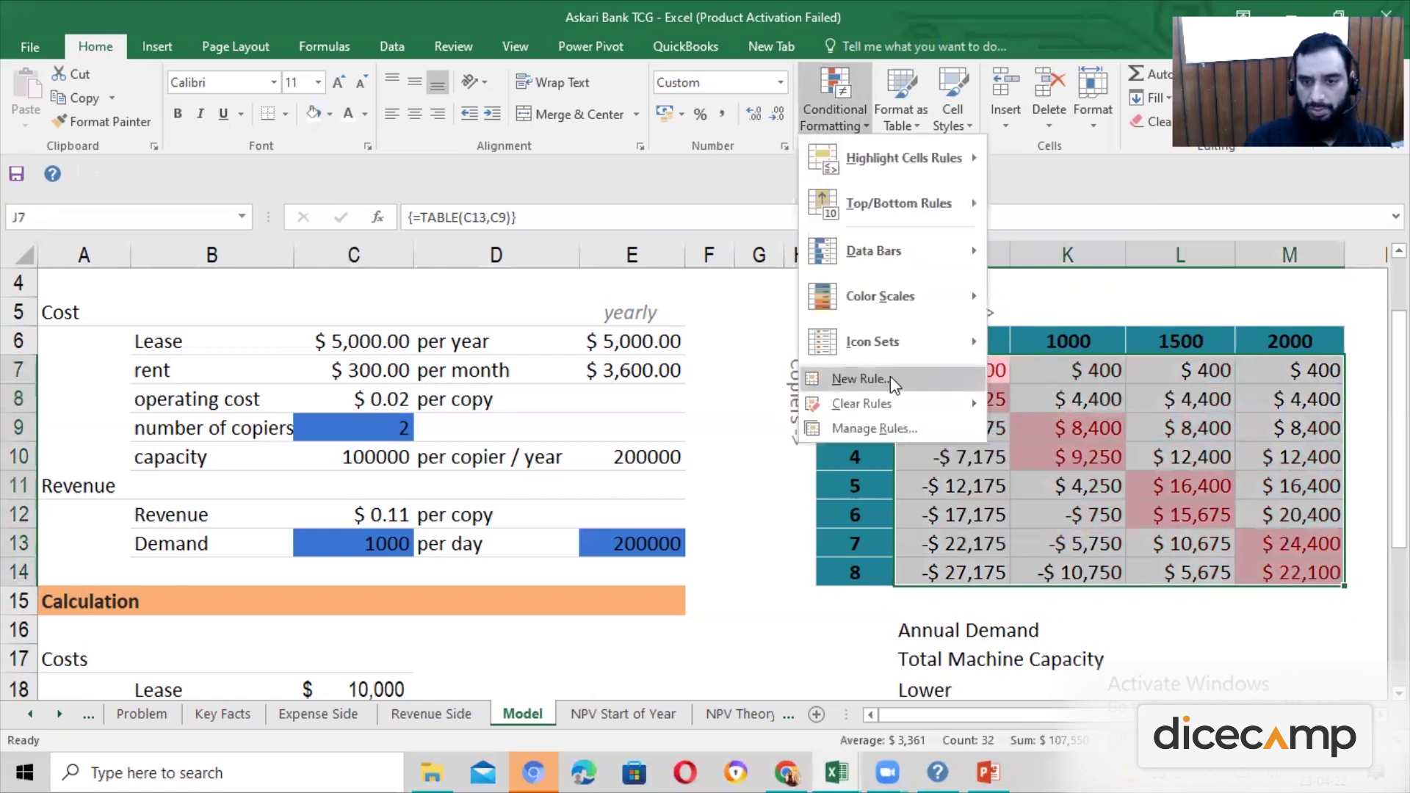
{"action": "mouse_move", "coordinate": [900, 403]}
{"action": "left_click", "coordinate": [1035, 403]}
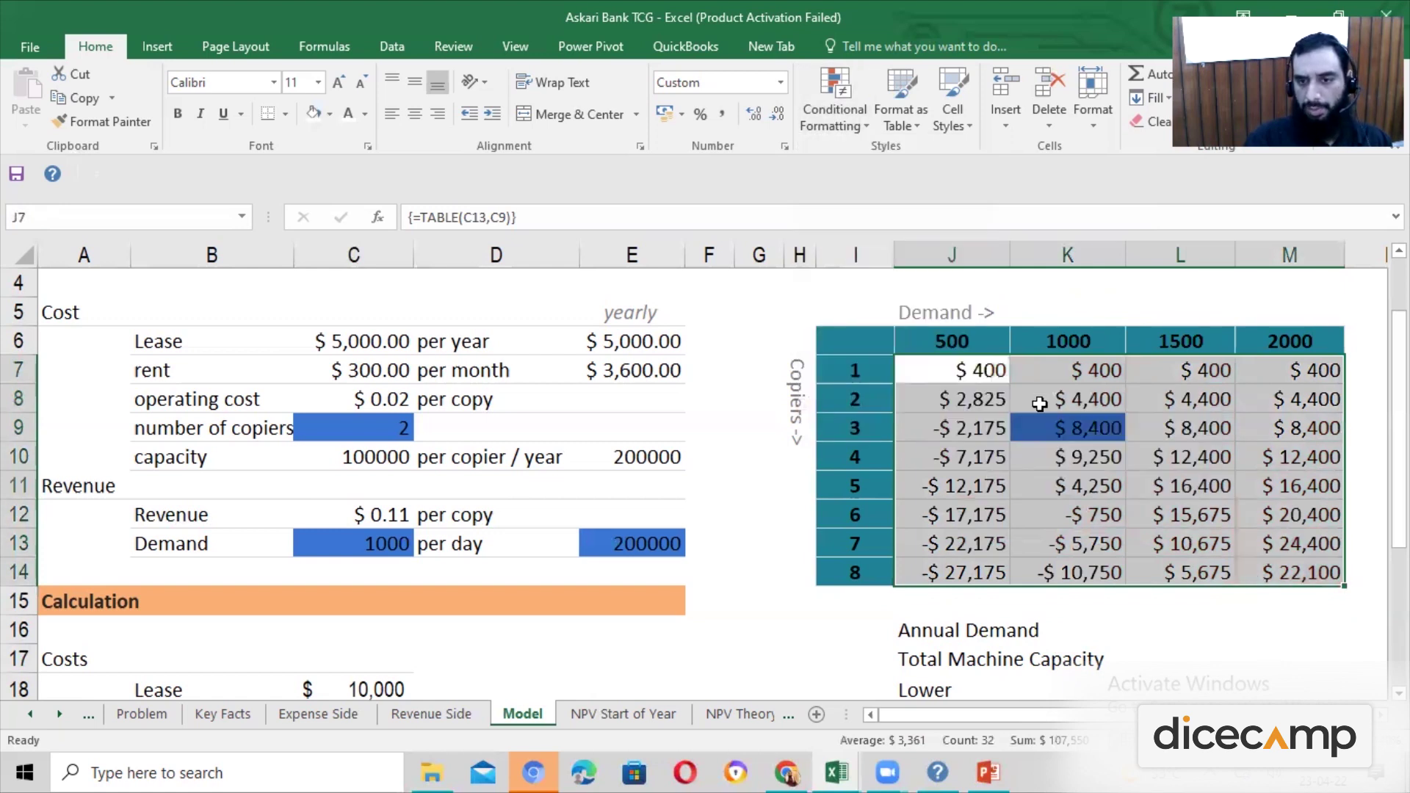
Remove the blue fill from cell K9, the profit for 3 copiers at a daily demand of 1000
{"action": "left_click", "coordinate": [1039, 403]}
{"action": "key", "text": "Down"}
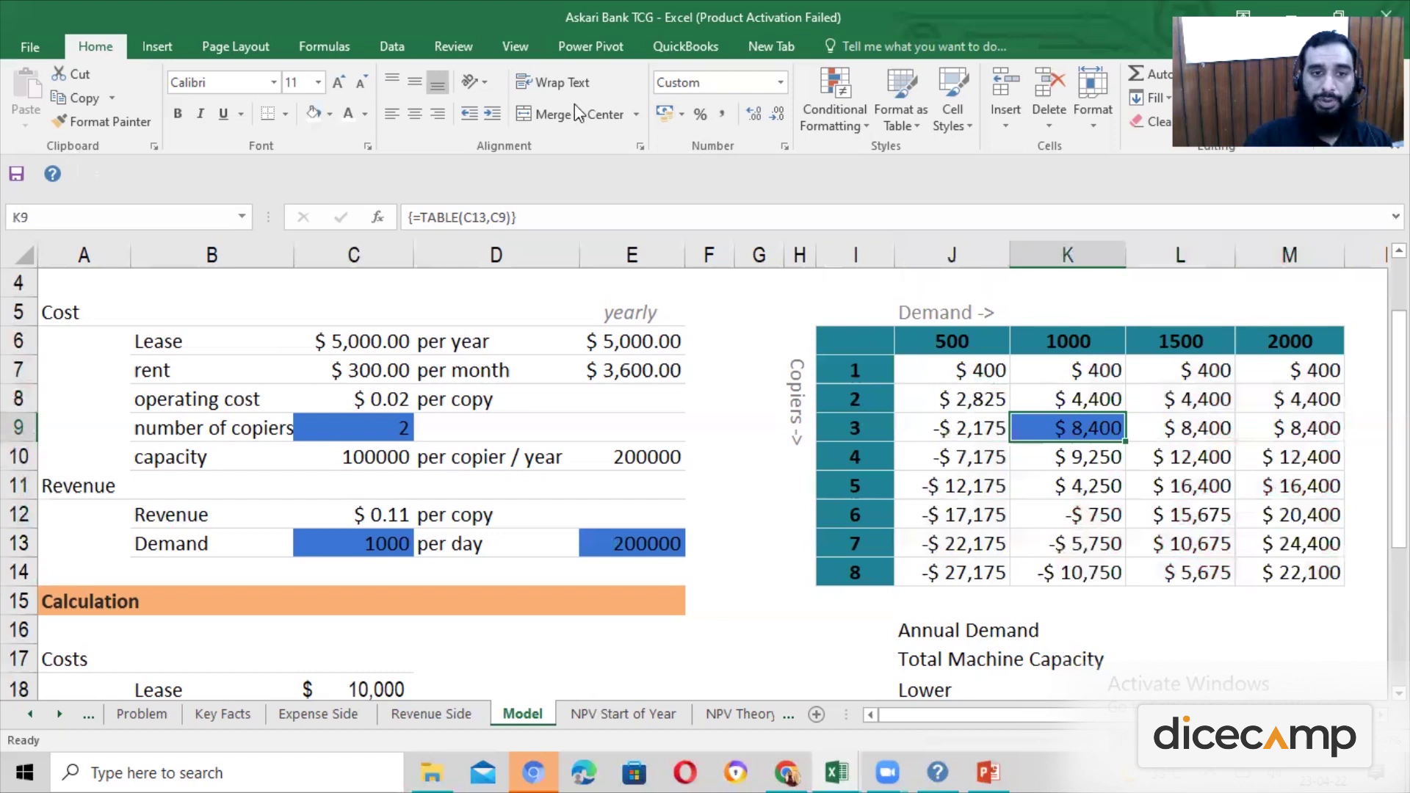
{"action": "left_click", "coordinate": [310, 115]}
Highlight the top 2 profits in J7:J14 for a demand of 500 with Light Red Fill with Dark Red Text
{"action": "left_click_drag", "start_coordinate": [963, 365], "coordinate": [966, 569]}
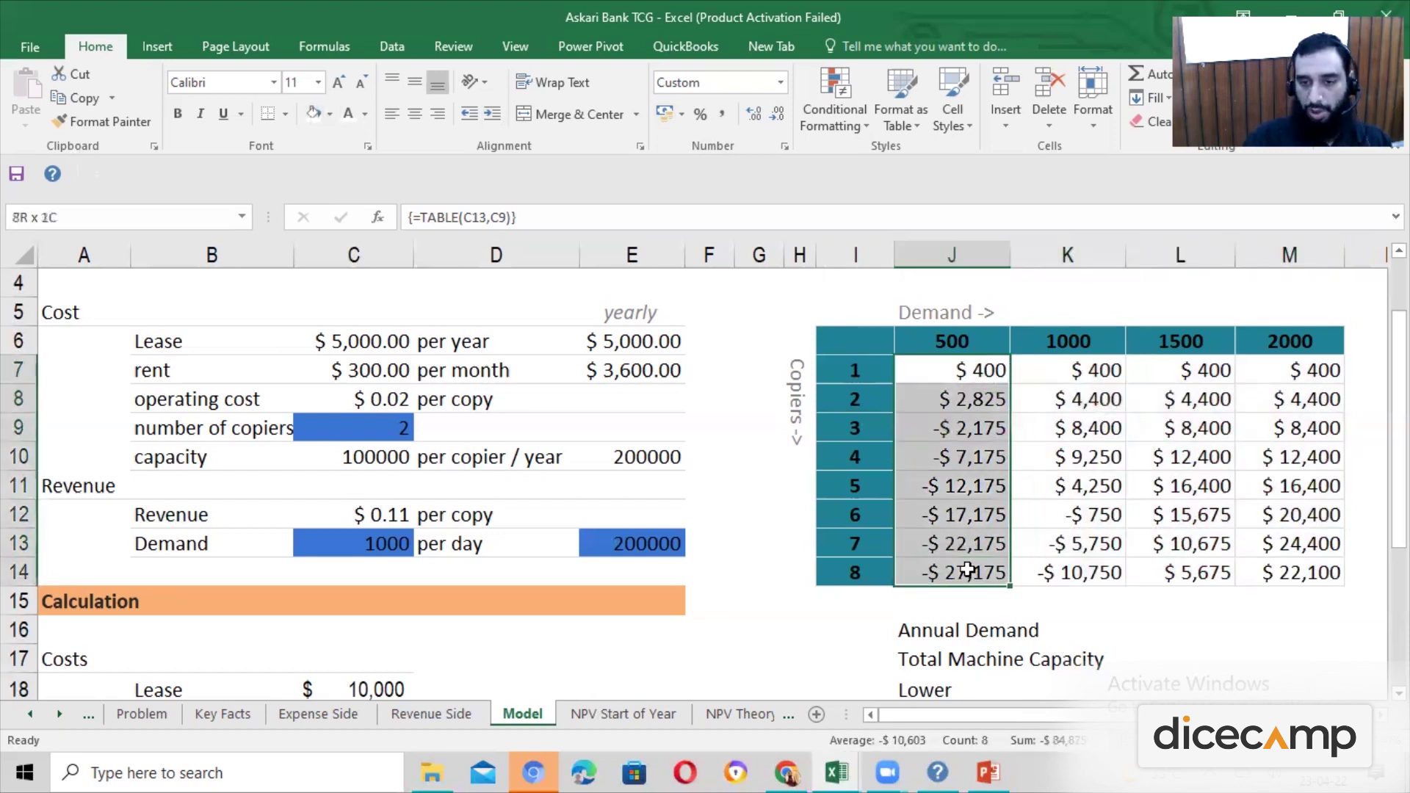
{"action": "left_click", "coordinate": [830, 120]}
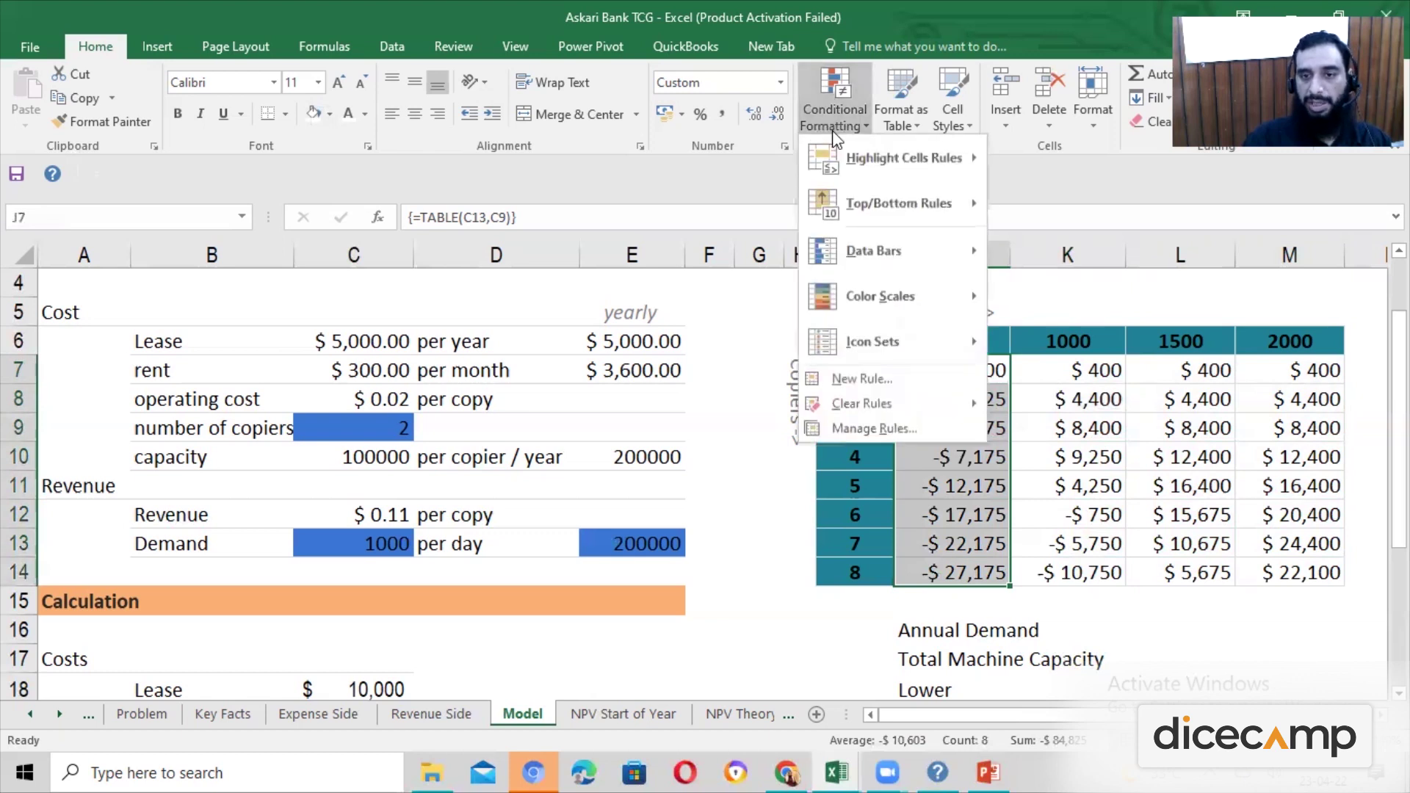
{"action": "mouse_move", "coordinate": [888, 213]}
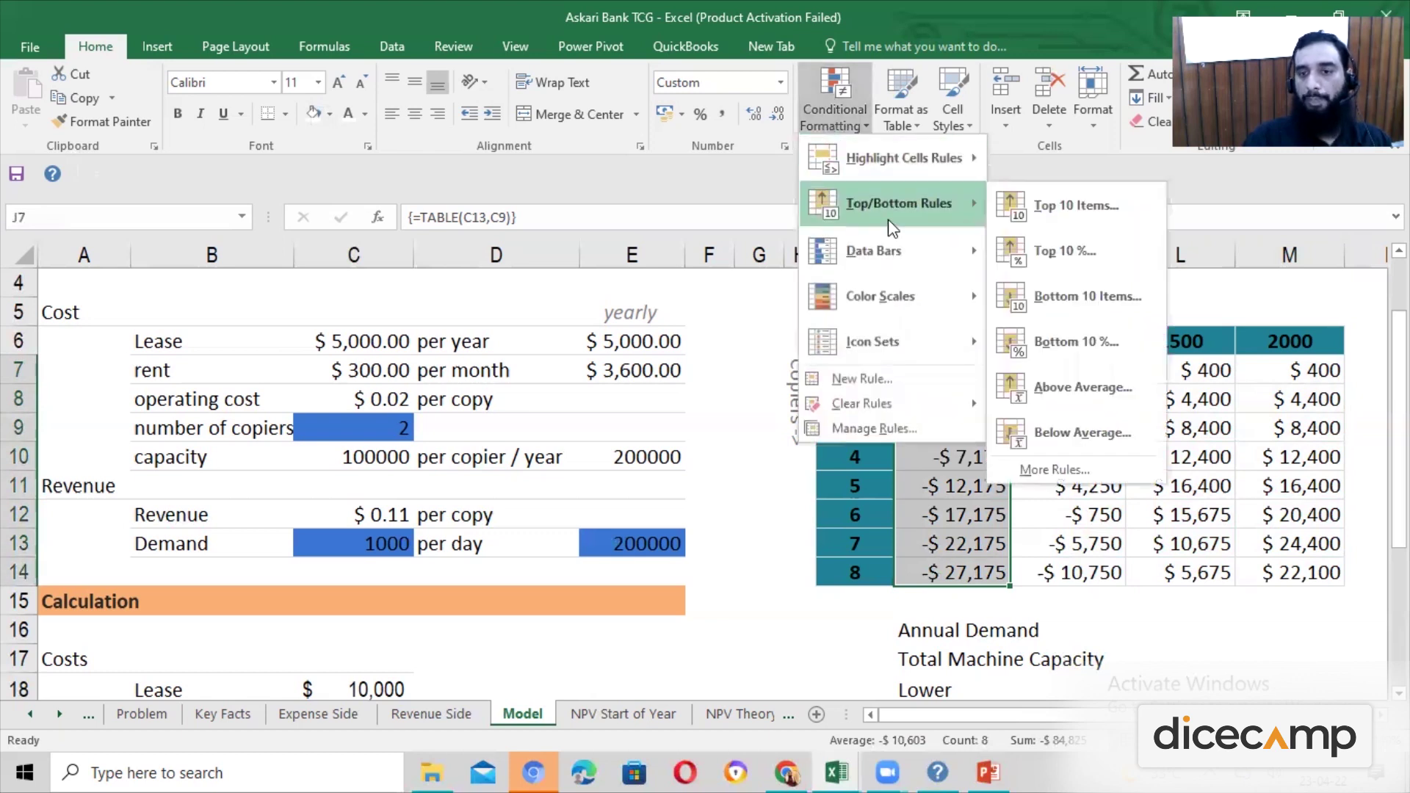
{"action": "left_click", "coordinate": [1066, 206]}
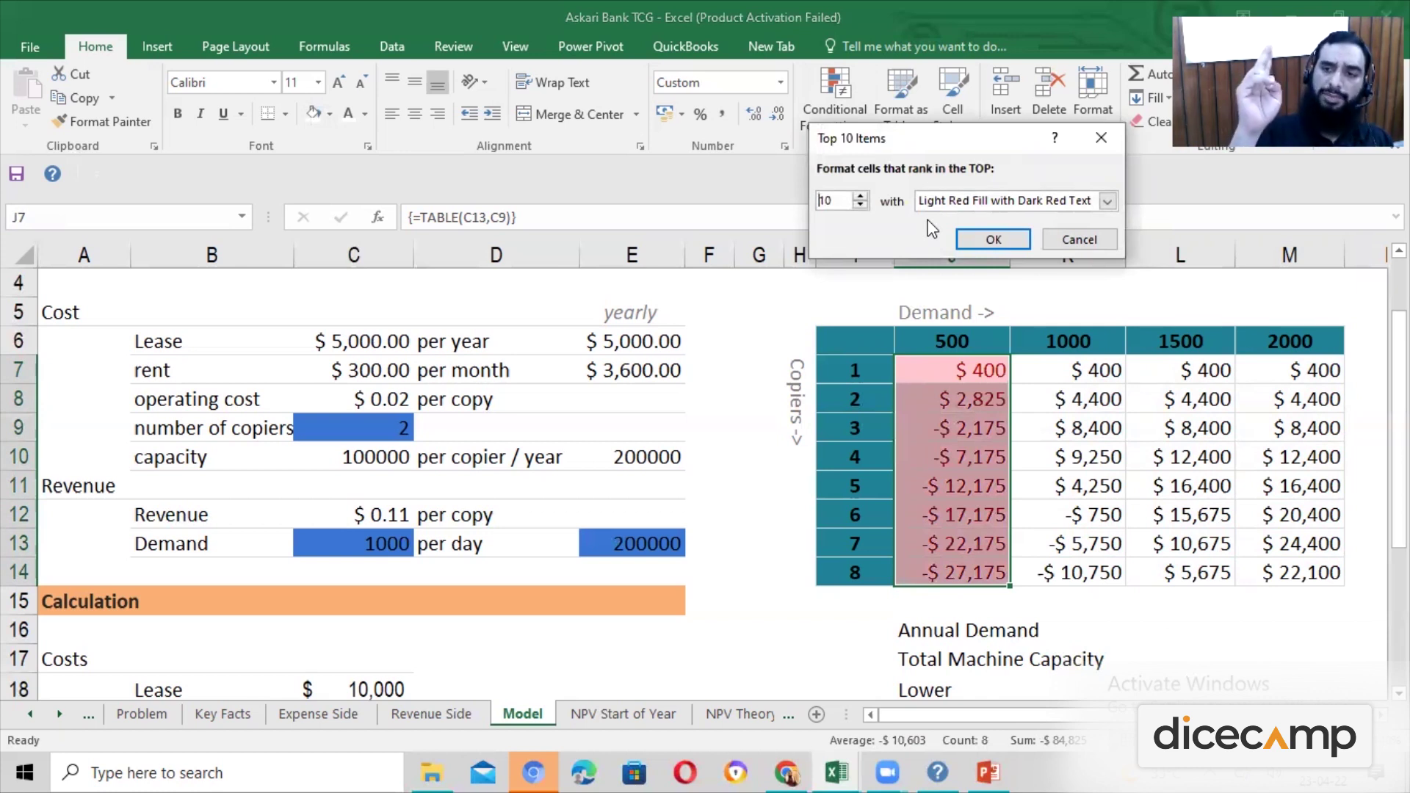
{"action": "double_click", "coordinate": [828, 201]}
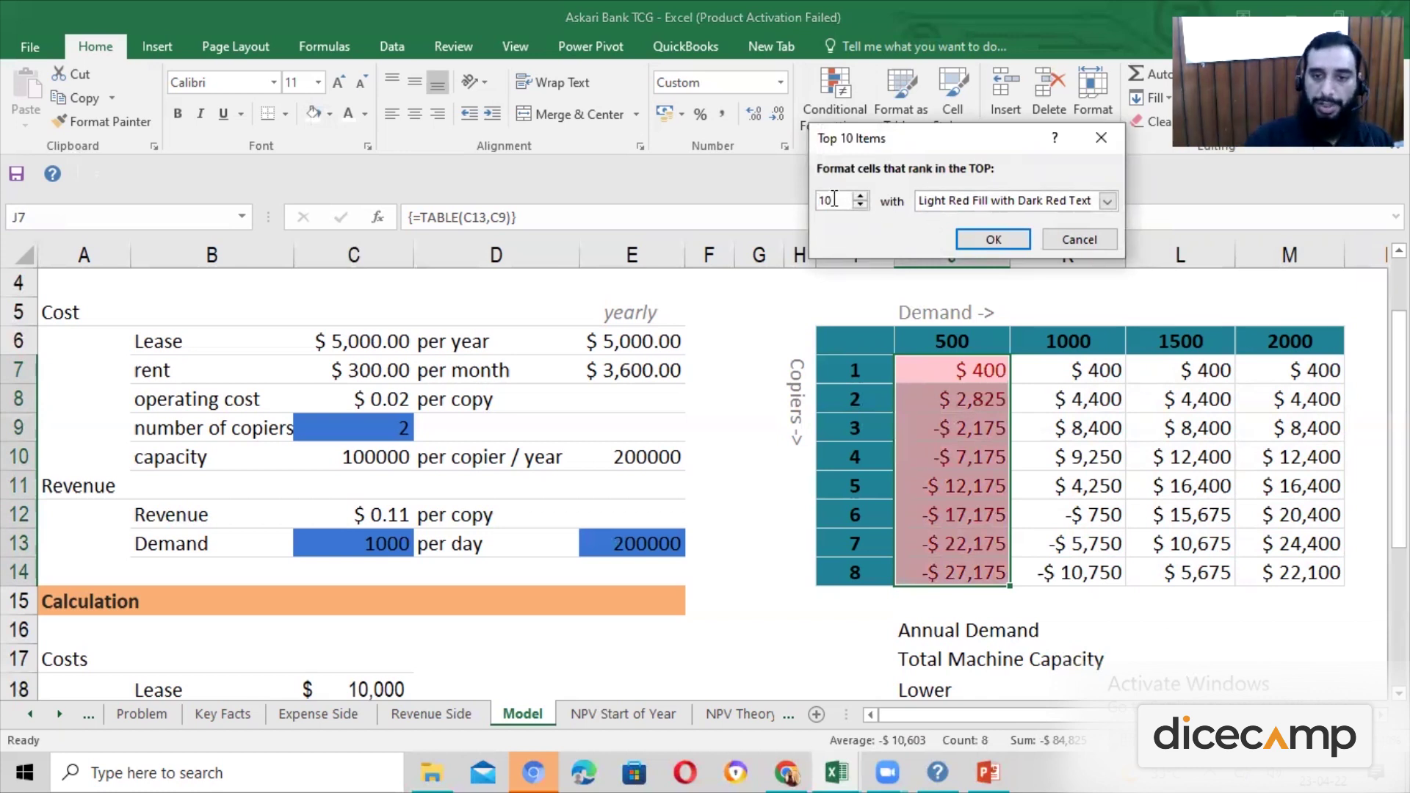
{"action": "type", "text": "2"}
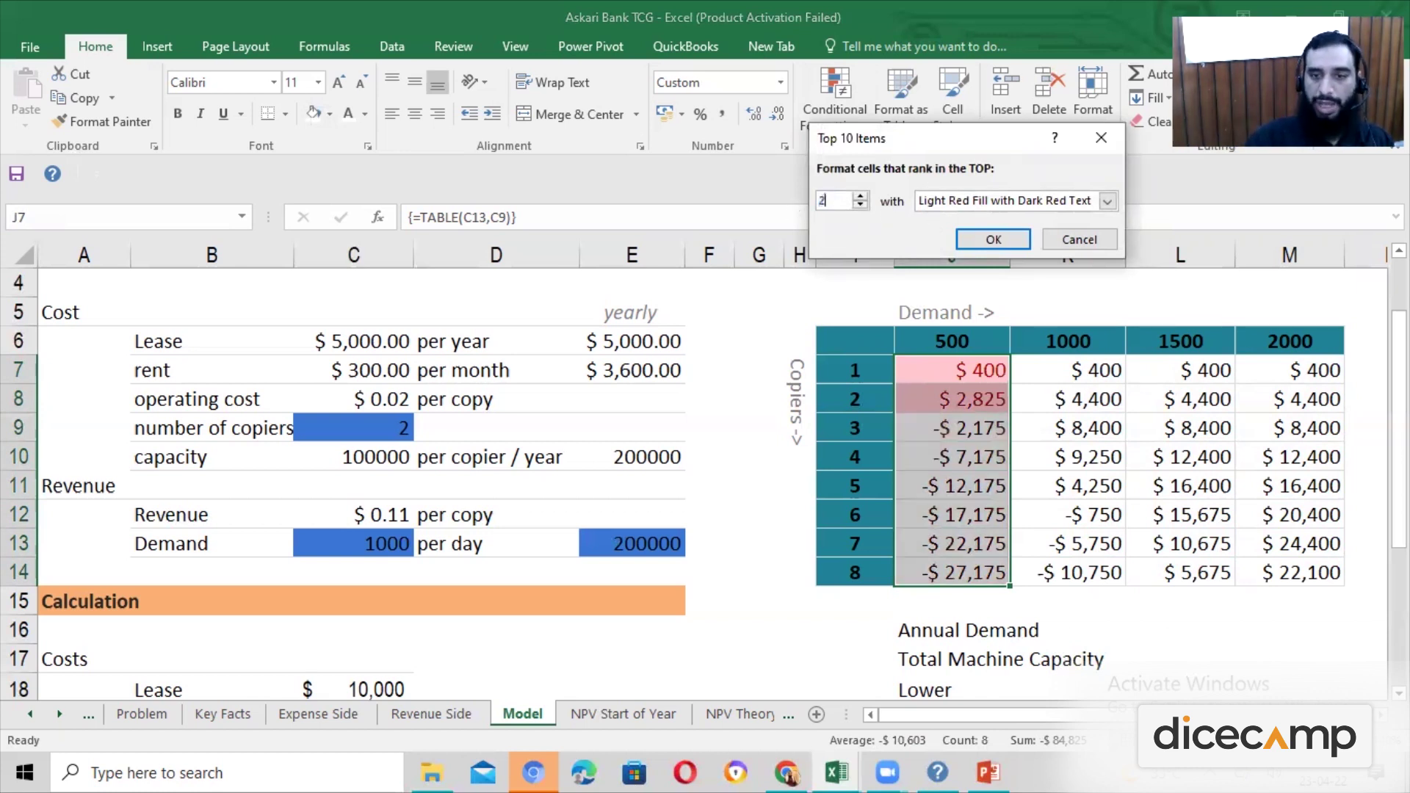
{"action": "left_click", "coordinate": [1023, 247]}
{"action": "left_click", "coordinate": [1148, 367]}
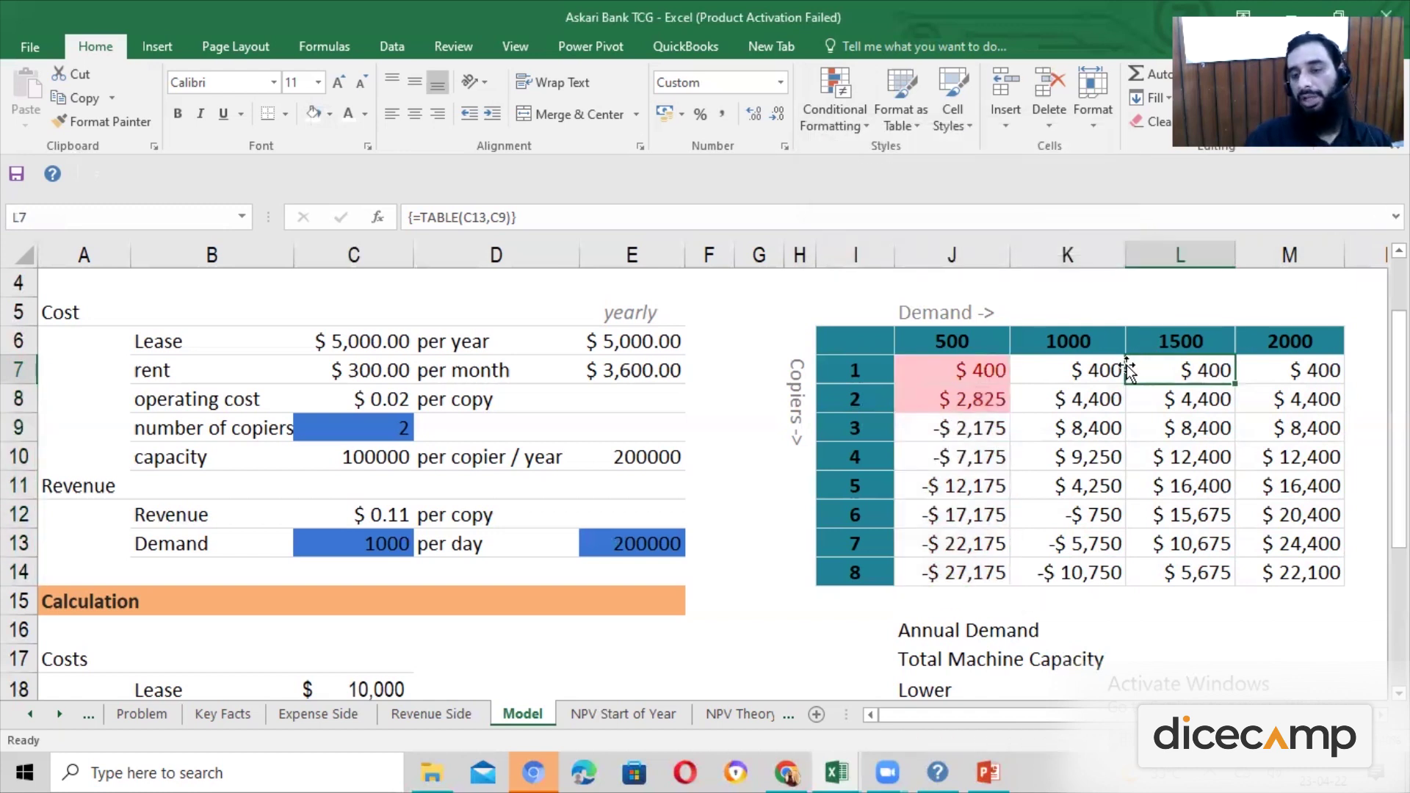
Highlight the top 2 profits in K7:K14 for a demand of 1000 with Light Red Fill with Dark Red Text
{"action": "left_click_drag", "start_coordinate": [1111, 371], "coordinate": [1109, 571]}
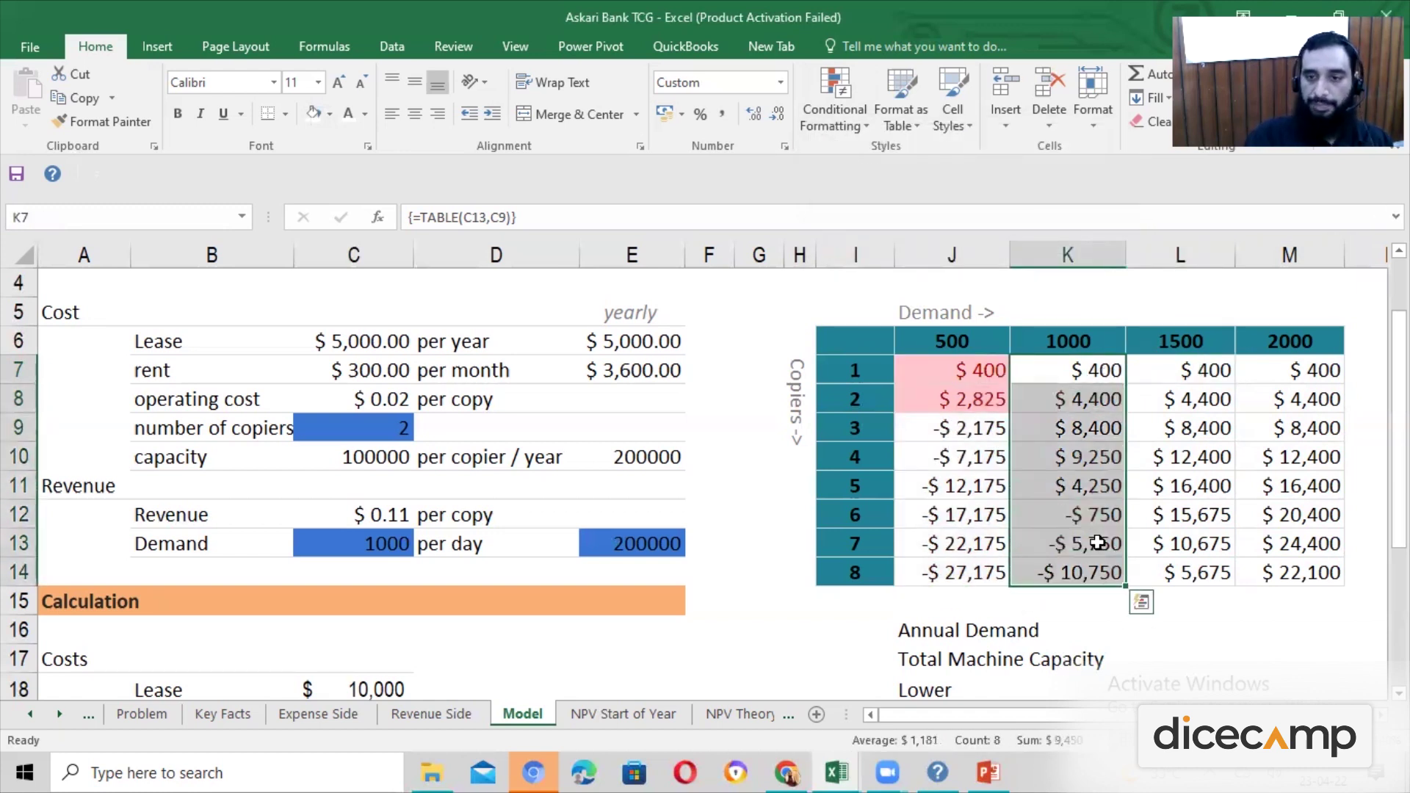
{"action": "left_click", "coordinate": [809, 135]}
{"action": "mouse_move", "coordinate": [885, 202]}
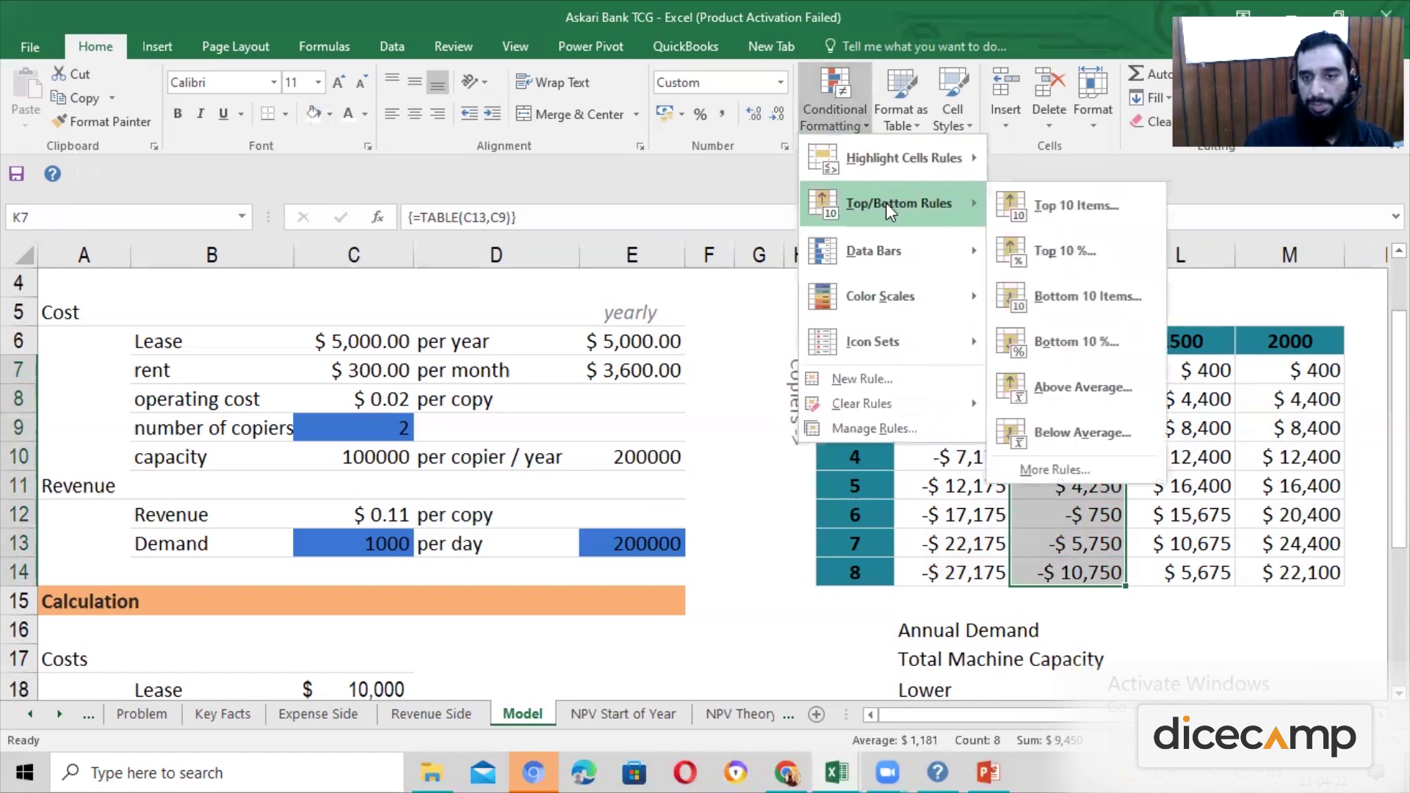
{"action": "left_click", "coordinate": [1071, 206]}
{"action": "left_click", "coordinate": [840, 200]}
{"action": "left_click_drag", "start_coordinate": [841, 201], "coordinate": [680, 208]}
{"action": "type", "text": "2"}
{"action": "key", "text": "Return"}
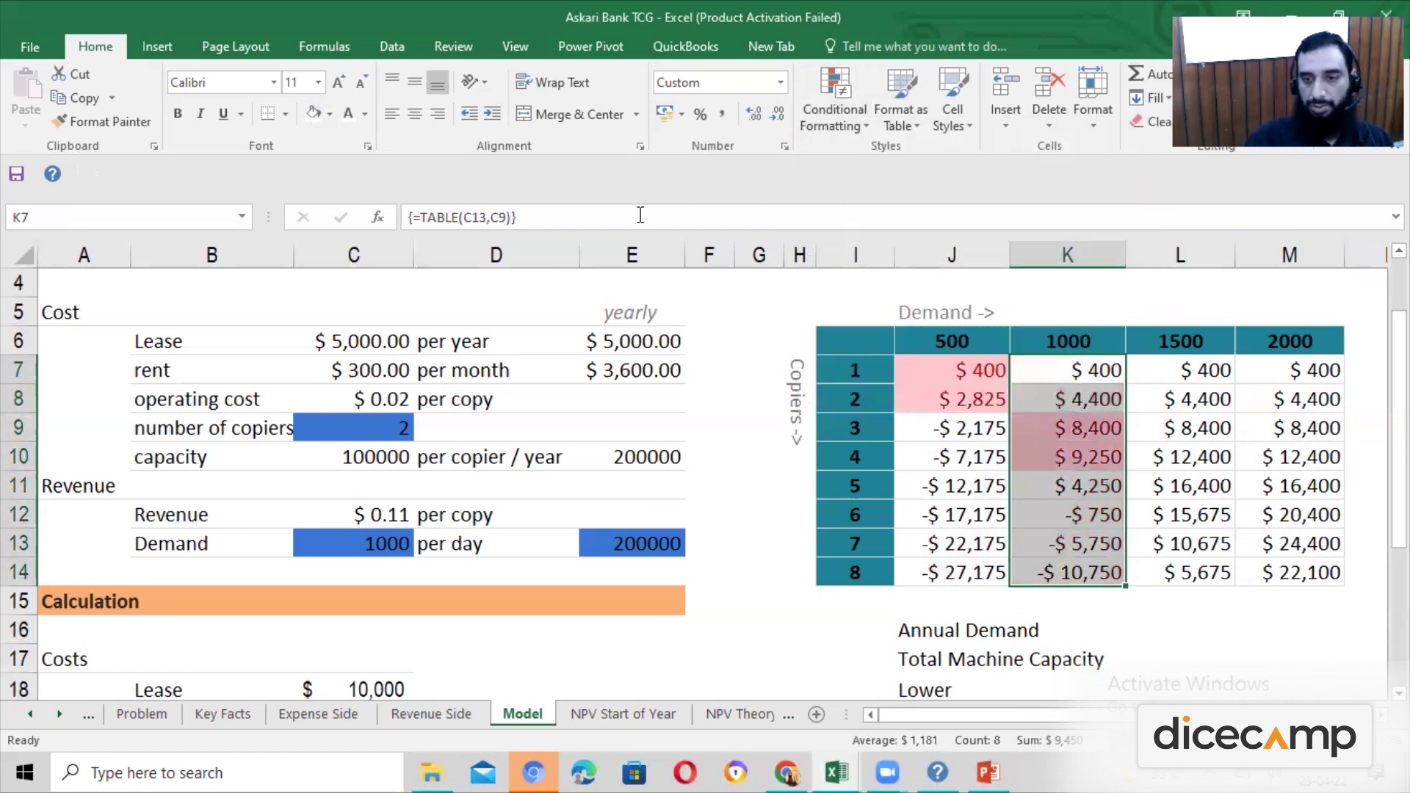
Highlight the top 2 profits in L7:L14 for a demand of 1500 with Light Red Fill with Dark Red Text
{"action": "left_click_drag", "start_coordinate": [1167, 371], "coordinate": [1174, 572]}
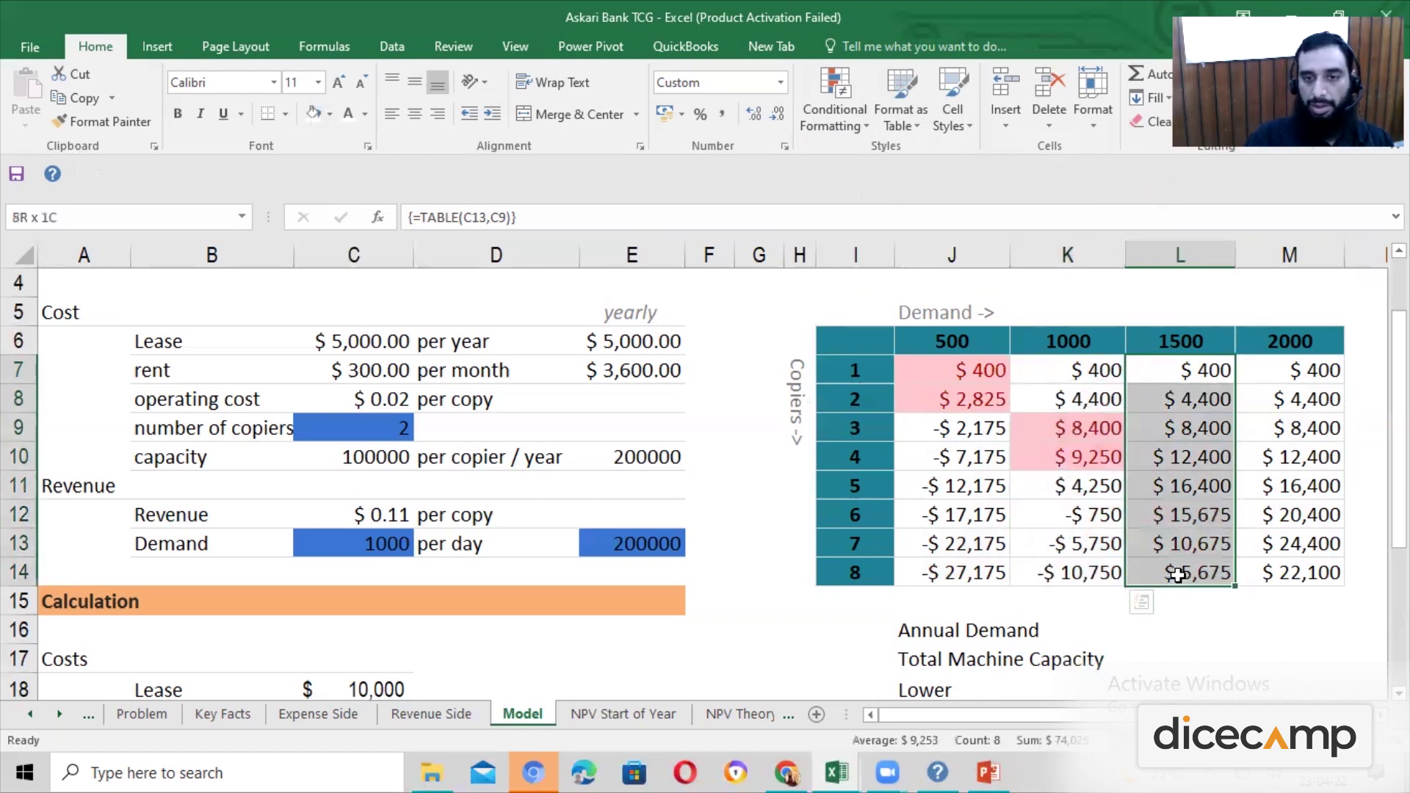
{"action": "left_click", "coordinate": [848, 89]}
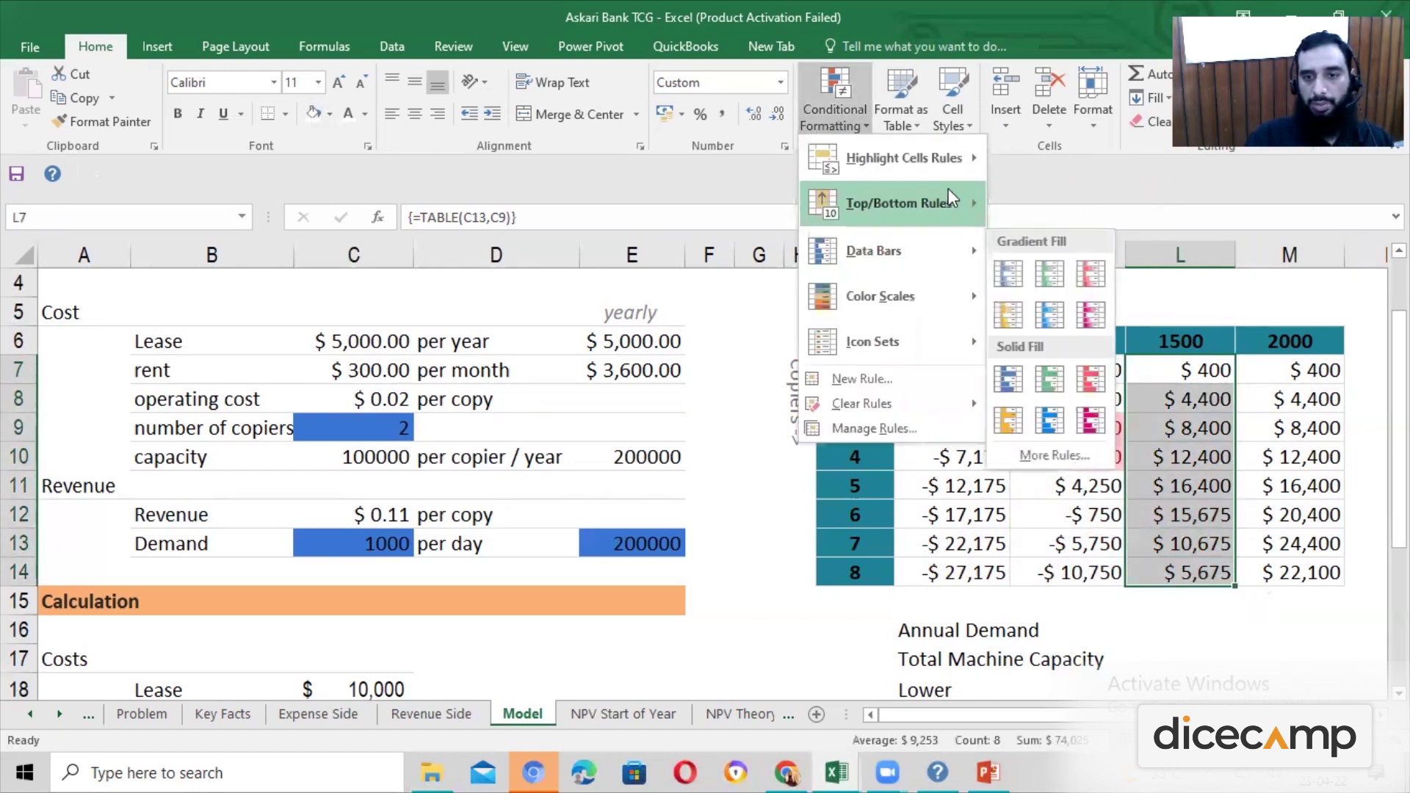
{"action": "mouse_move", "coordinate": [949, 192]}
{"action": "left_click", "coordinate": [1013, 202]}
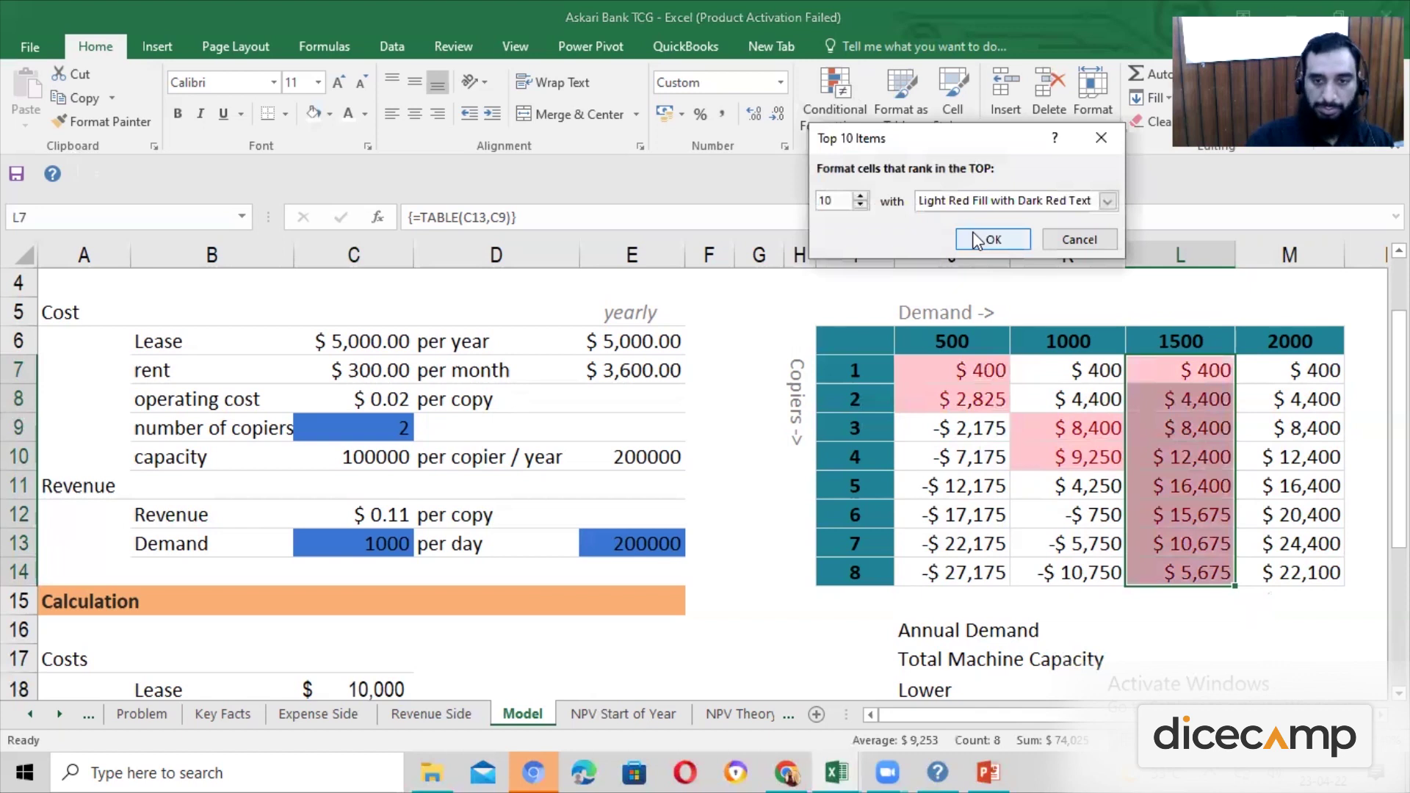
{"action": "key", "text": "BackSpace"}
{"action": "key", "text": "BackSpace"}
{"action": "left_click", "coordinate": [981, 237]}
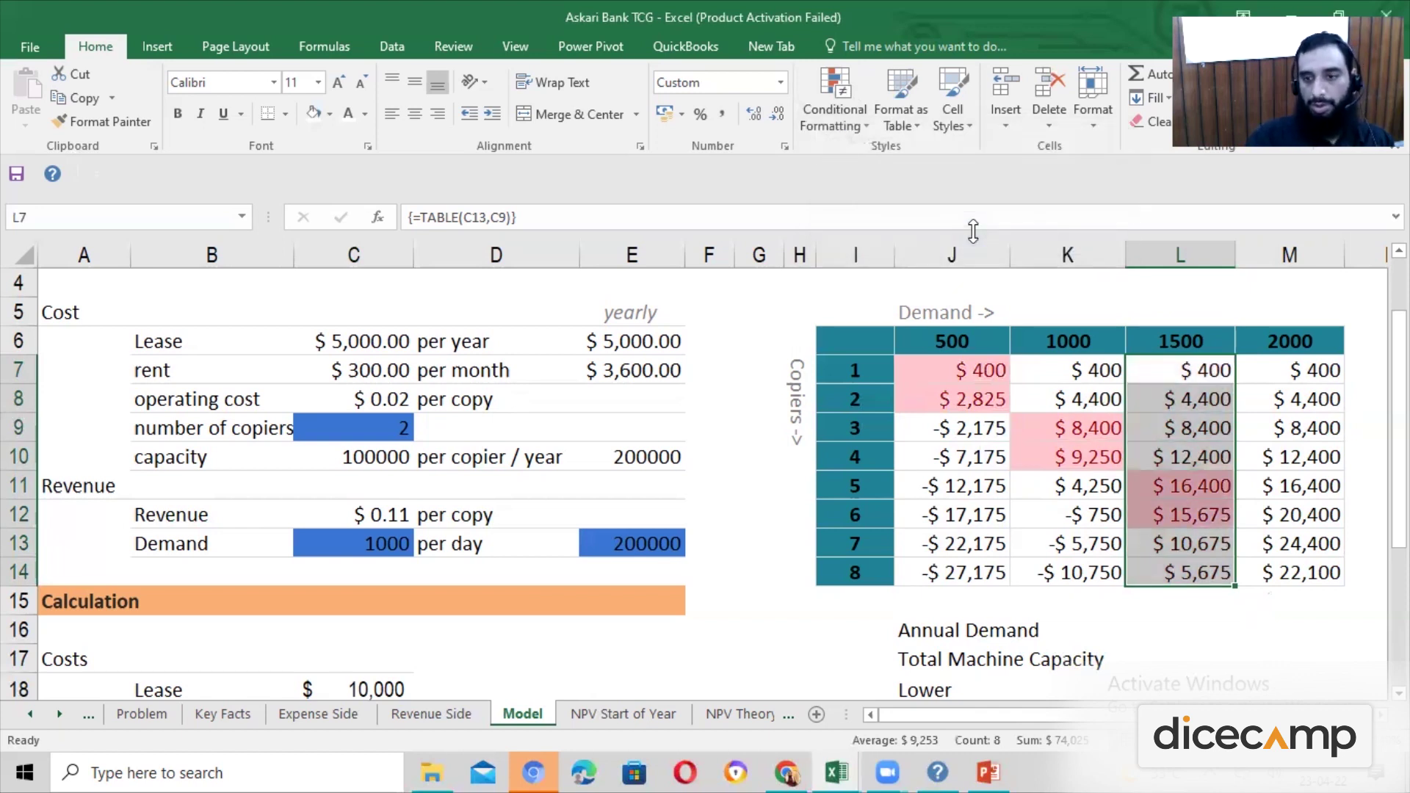
Highlight the top 2 profits in M7:M14 for a demand of 2000 with Light Red Fill with Dark Red Text
{"action": "left_click_drag", "start_coordinate": [1319, 371], "coordinate": [1315, 580]}
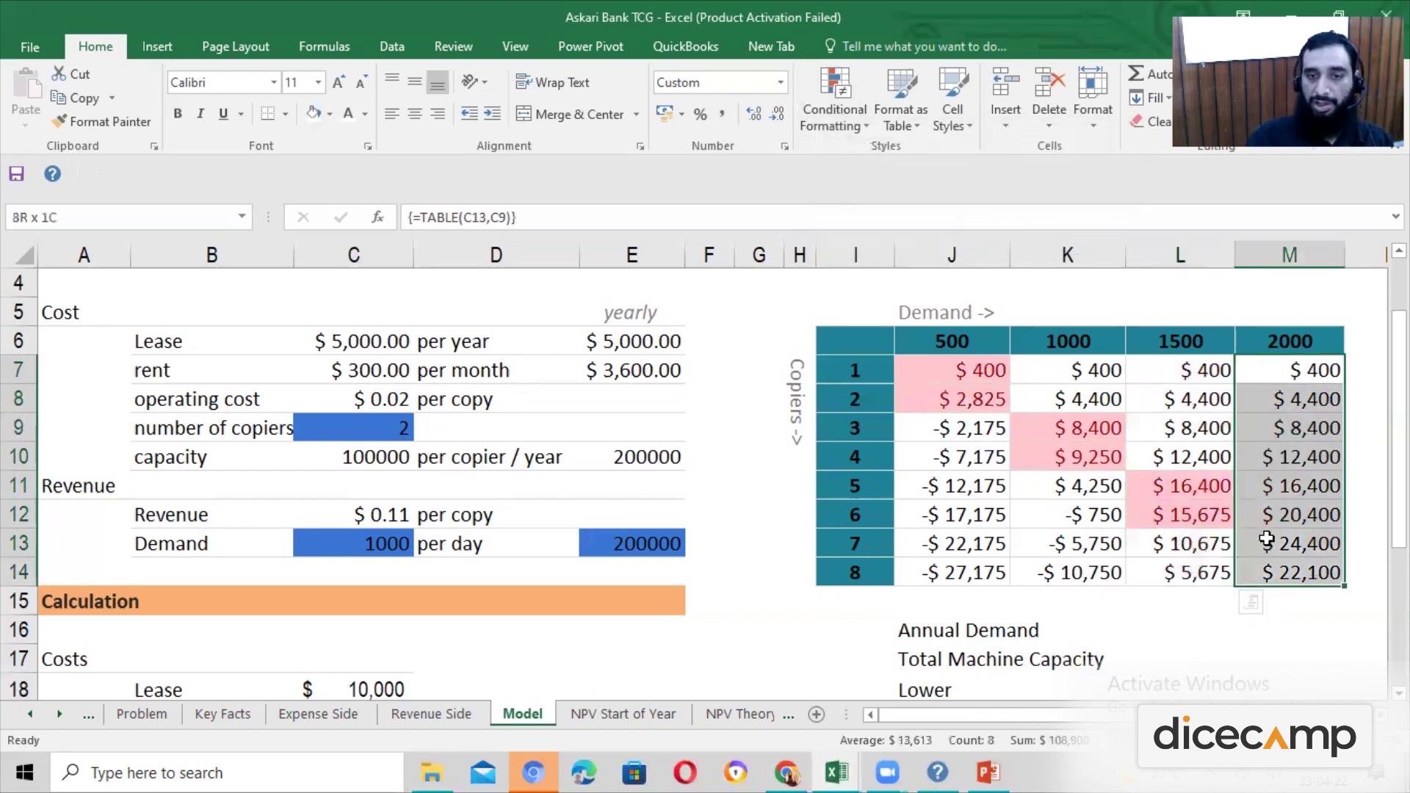
{"action": "left_click", "coordinate": [802, 110]}
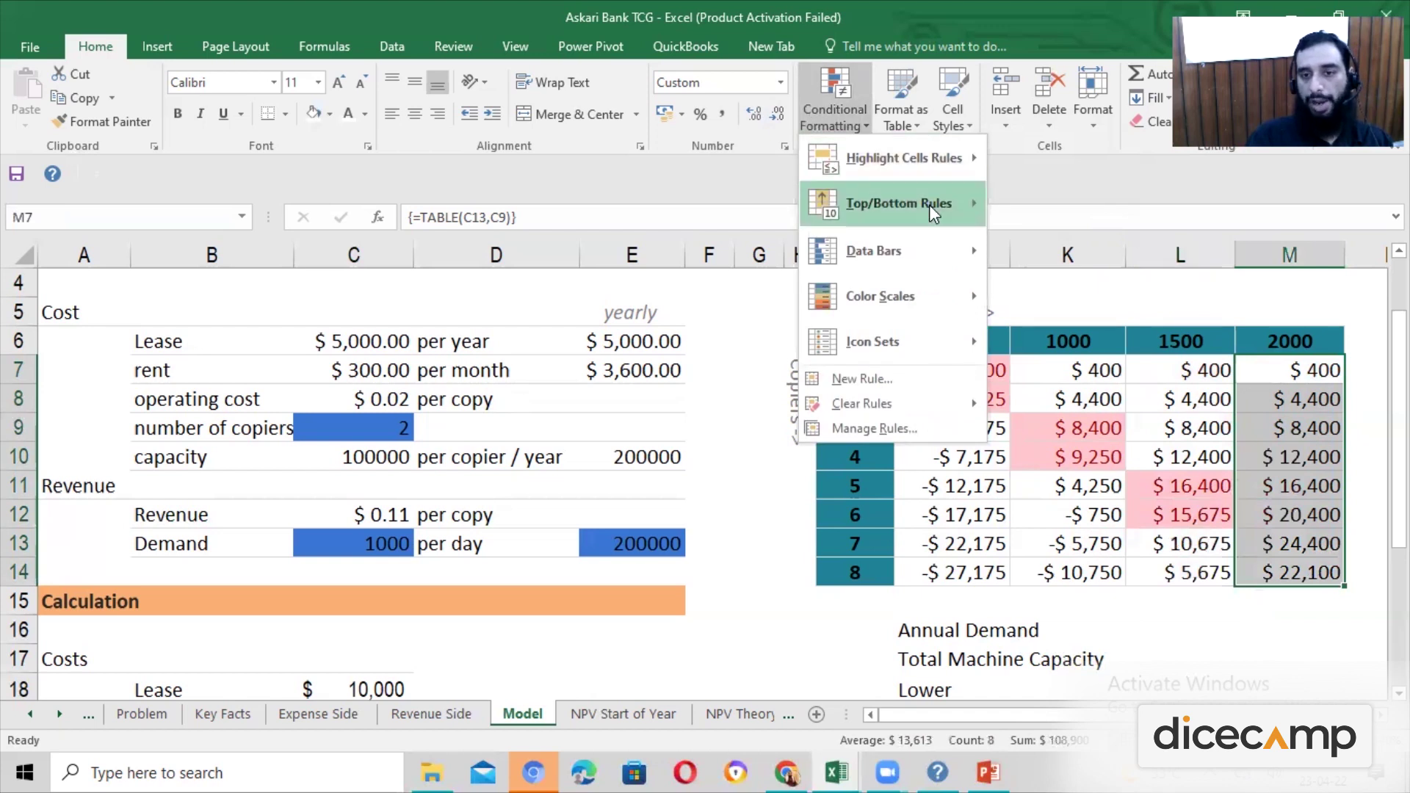
{"action": "mouse_move", "coordinate": [928, 205]}
{"action": "left_click", "coordinate": [1019, 206]}
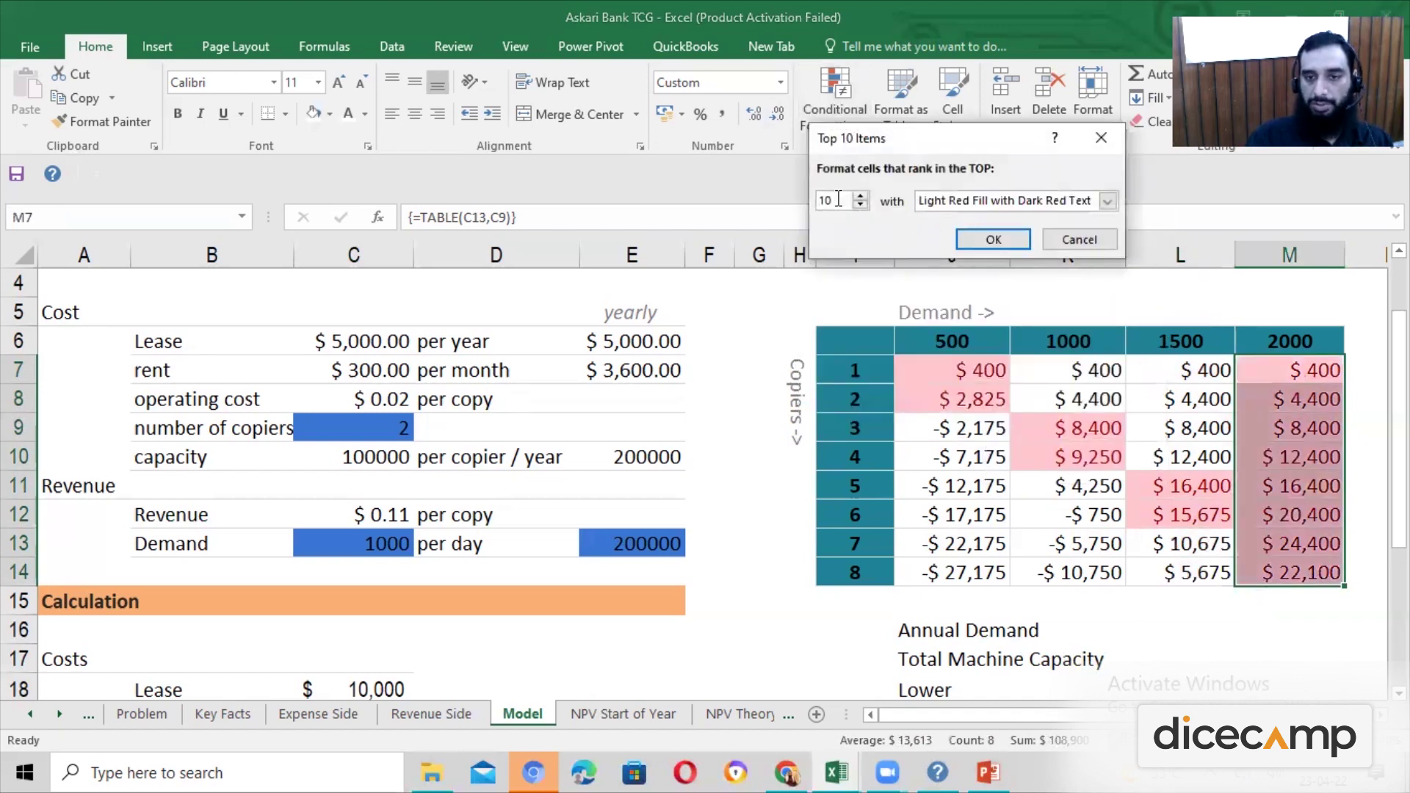
{"action": "left_click", "coordinate": [992, 238]}
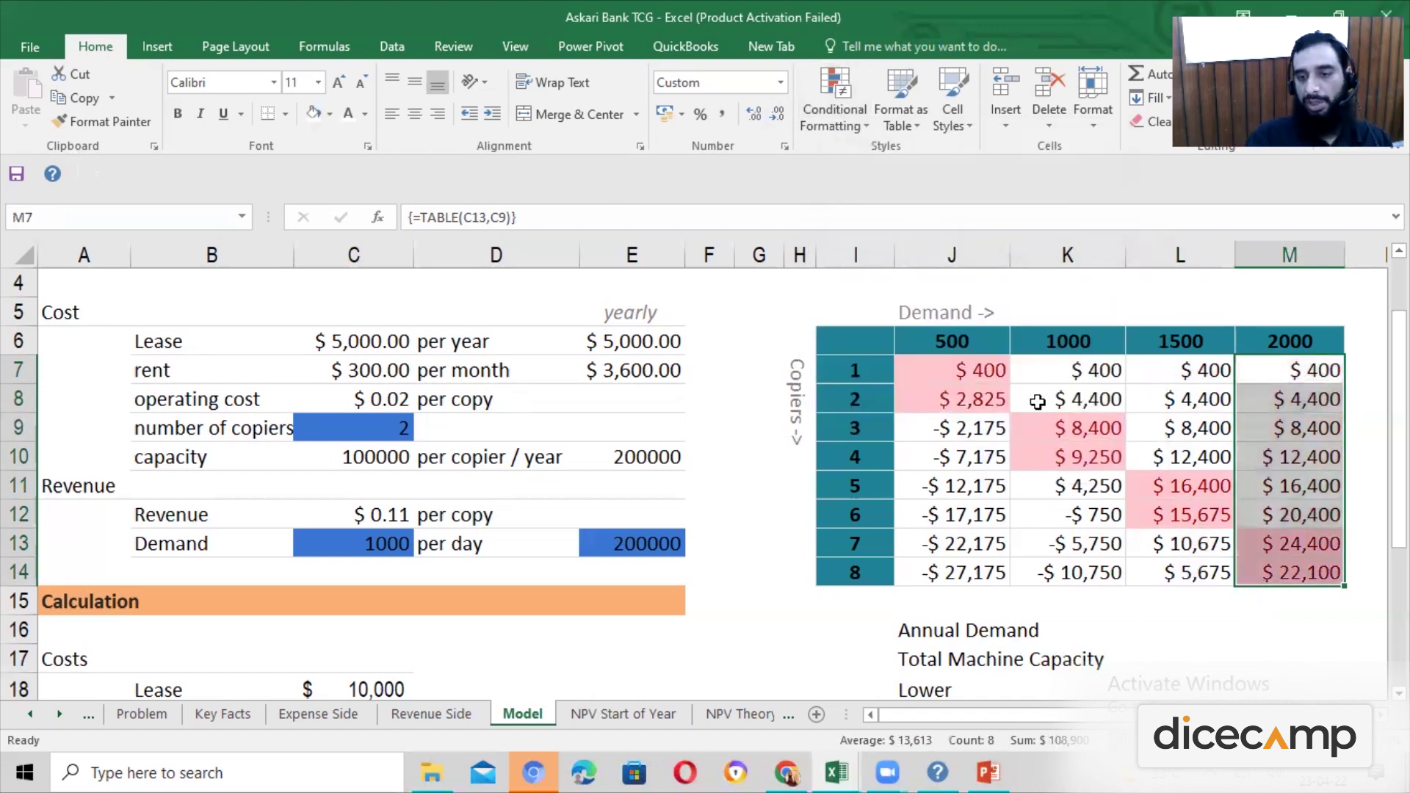
Examine the profits at a daily demand of 1000, down to the highlighted one for 4 copiers in K10
{"action": "left_click", "coordinate": [1035, 400]}
{"action": "left_click", "coordinate": [1069, 349]}
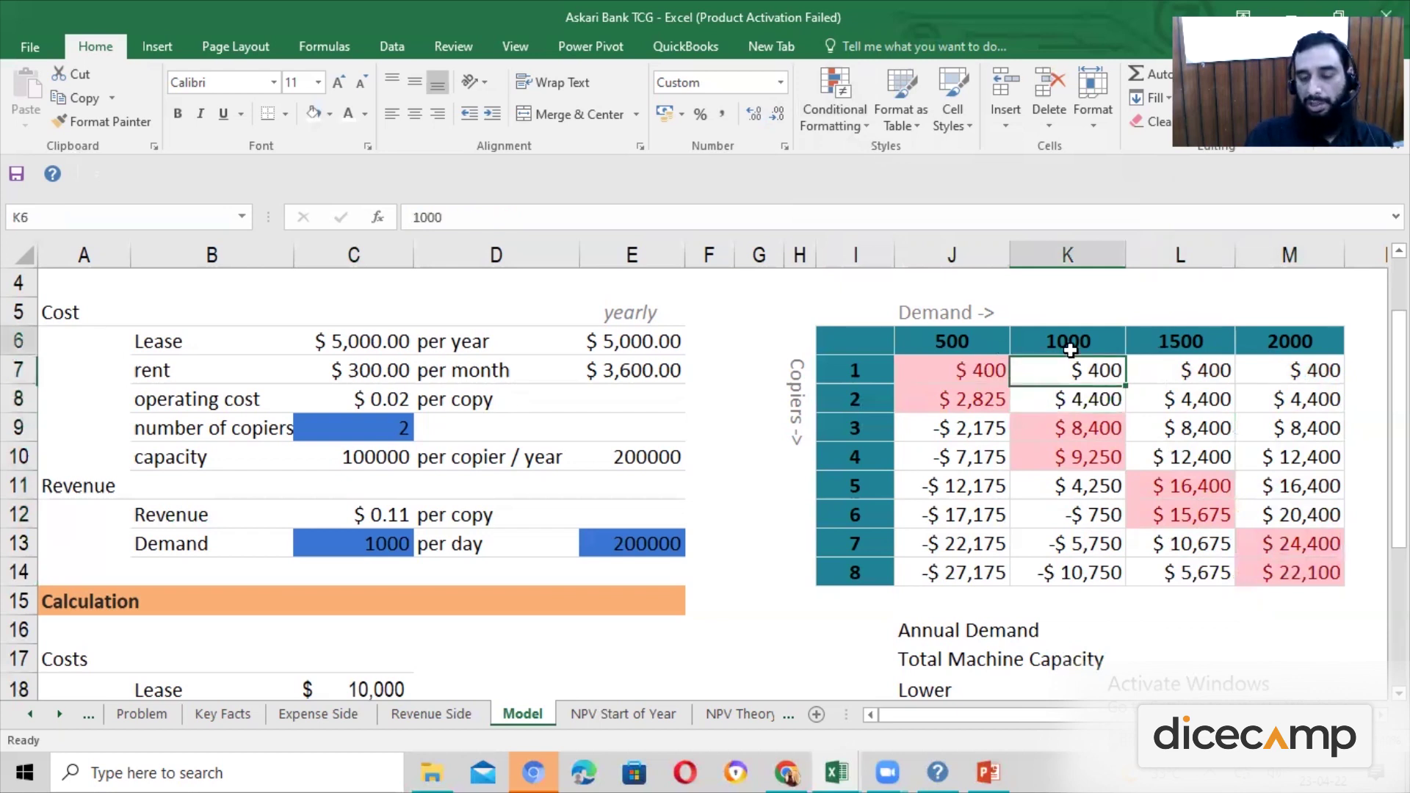
{"action": "left_click", "coordinate": [1054, 457]}
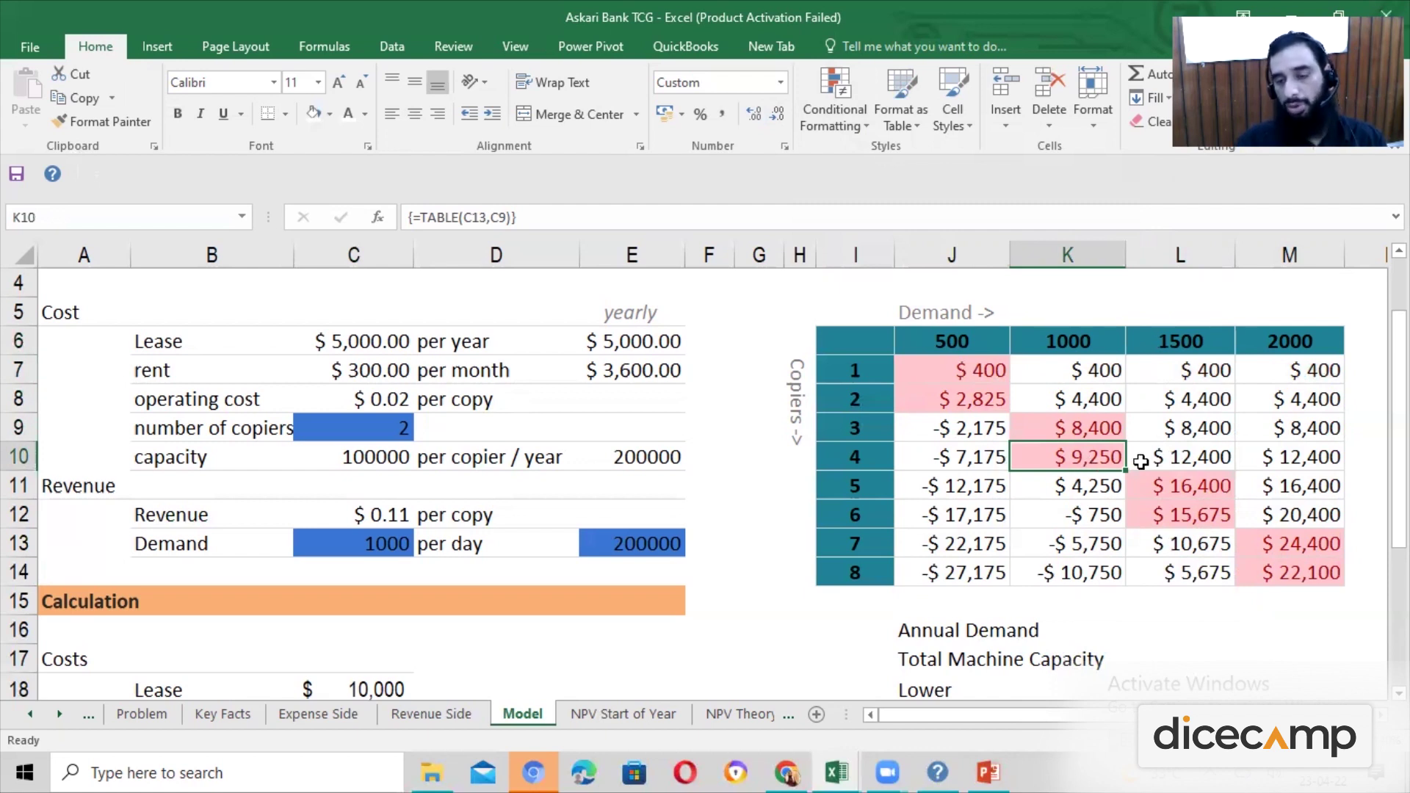
Examine the profits for 5 and 6 copiers at a daily demand of 1000 in K11 and K12
{"action": "left_click", "coordinate": [1109, 489]}
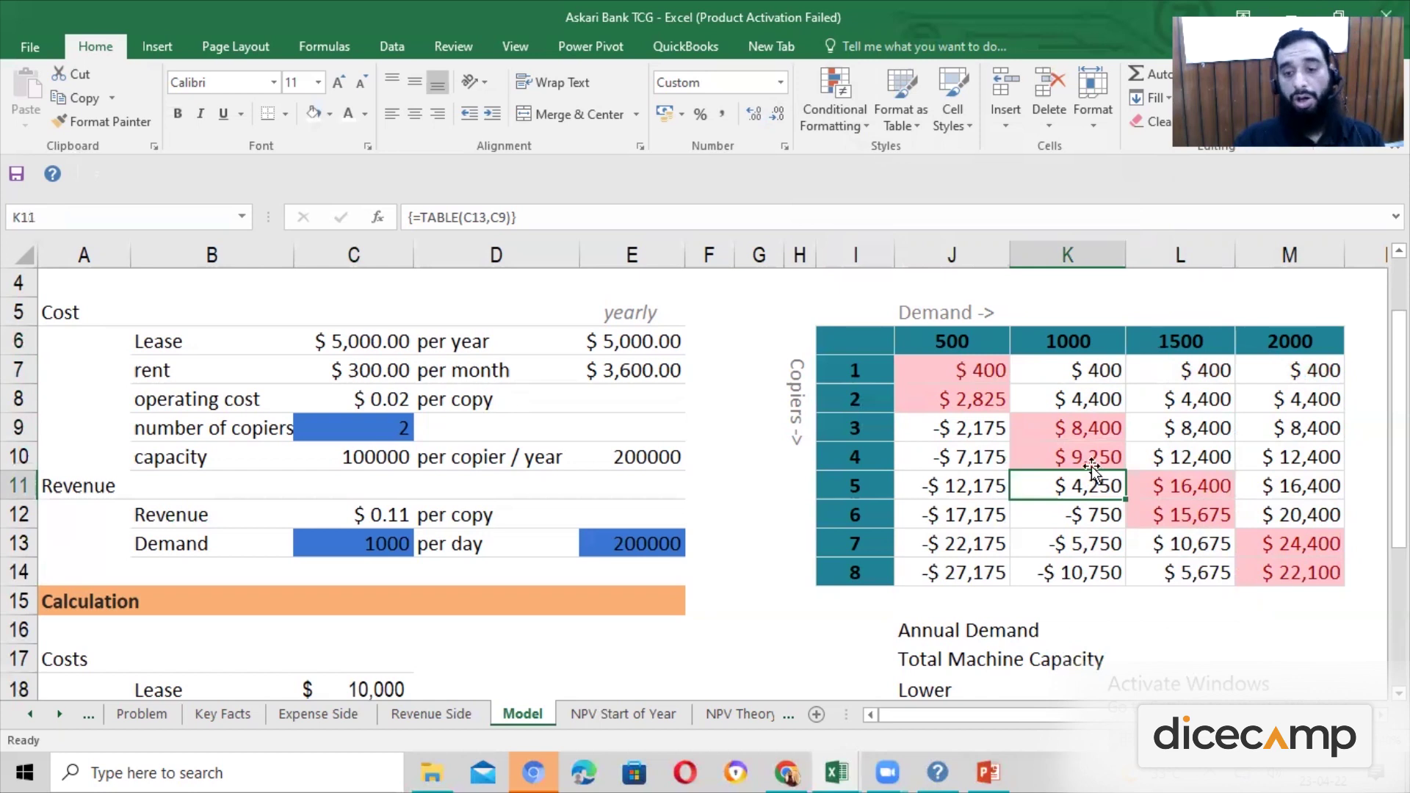
{"action": "left_click", "coordinate": [1109, 515]}
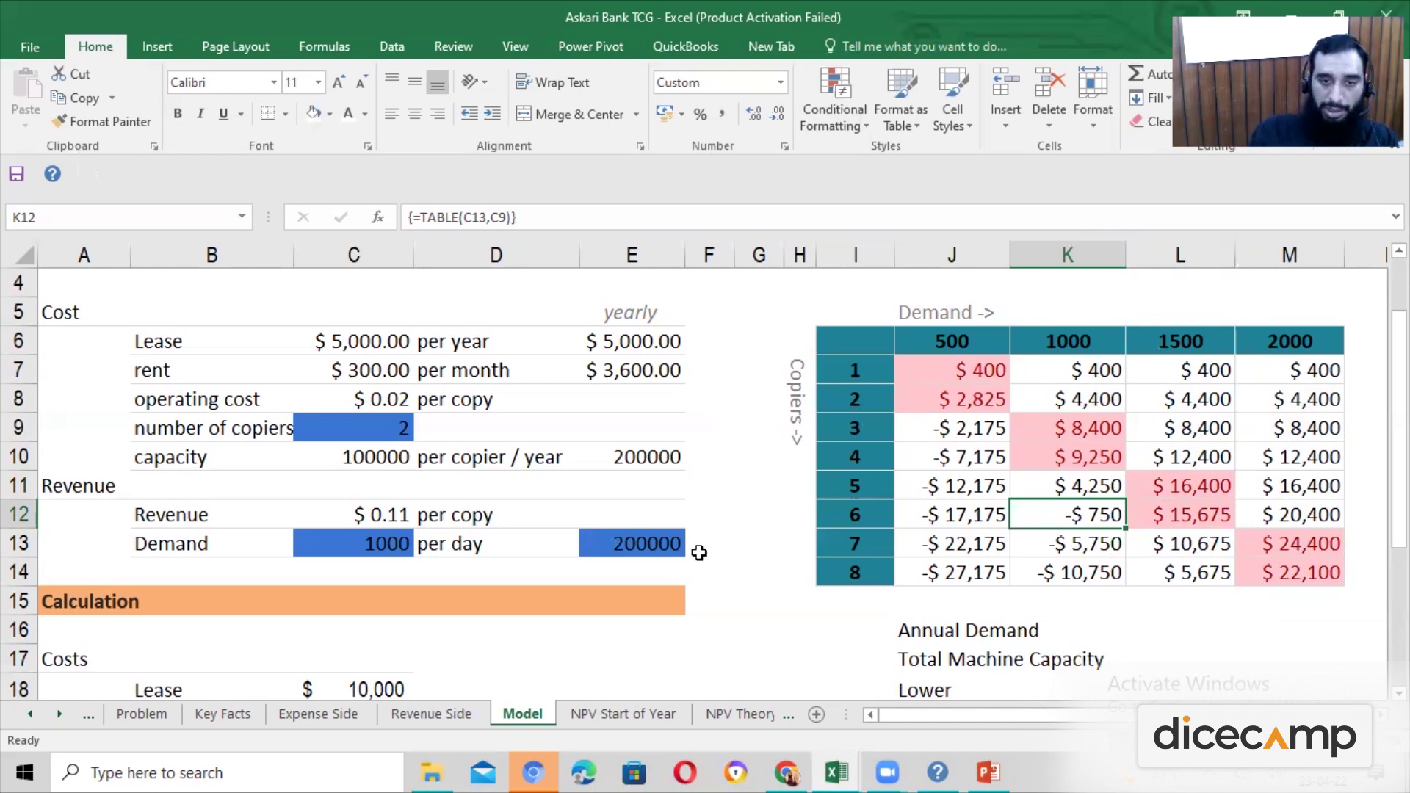
{"action": "scroll", "coordinate": [699, 552], "scroll_direction": "up", "scroll_amount": 1}
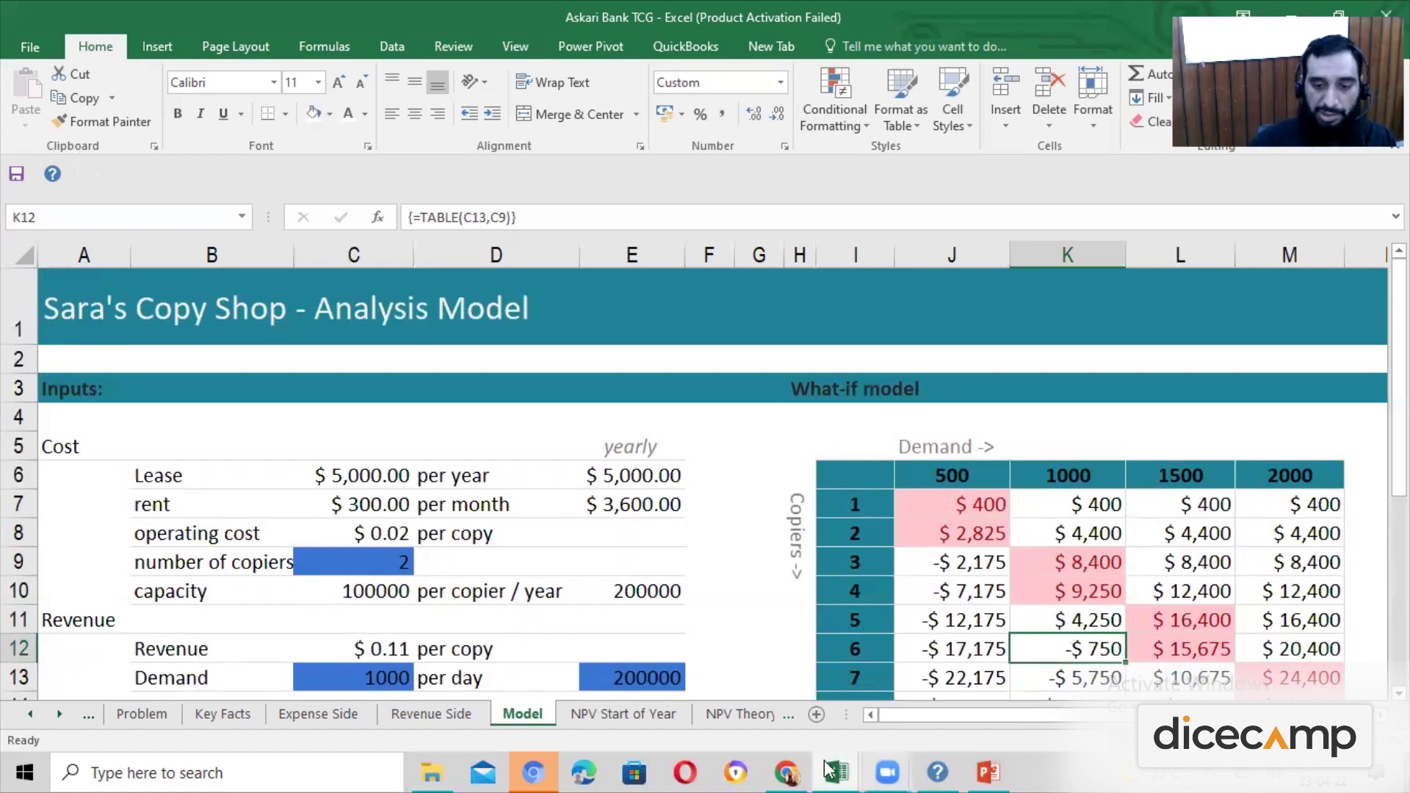
Switch to Gmail in Chrome, search the mail for INDEED and open the newest "1 new Financial Modeller job in London" message
{"action": "left_click", "coordinate": [788, 771]}
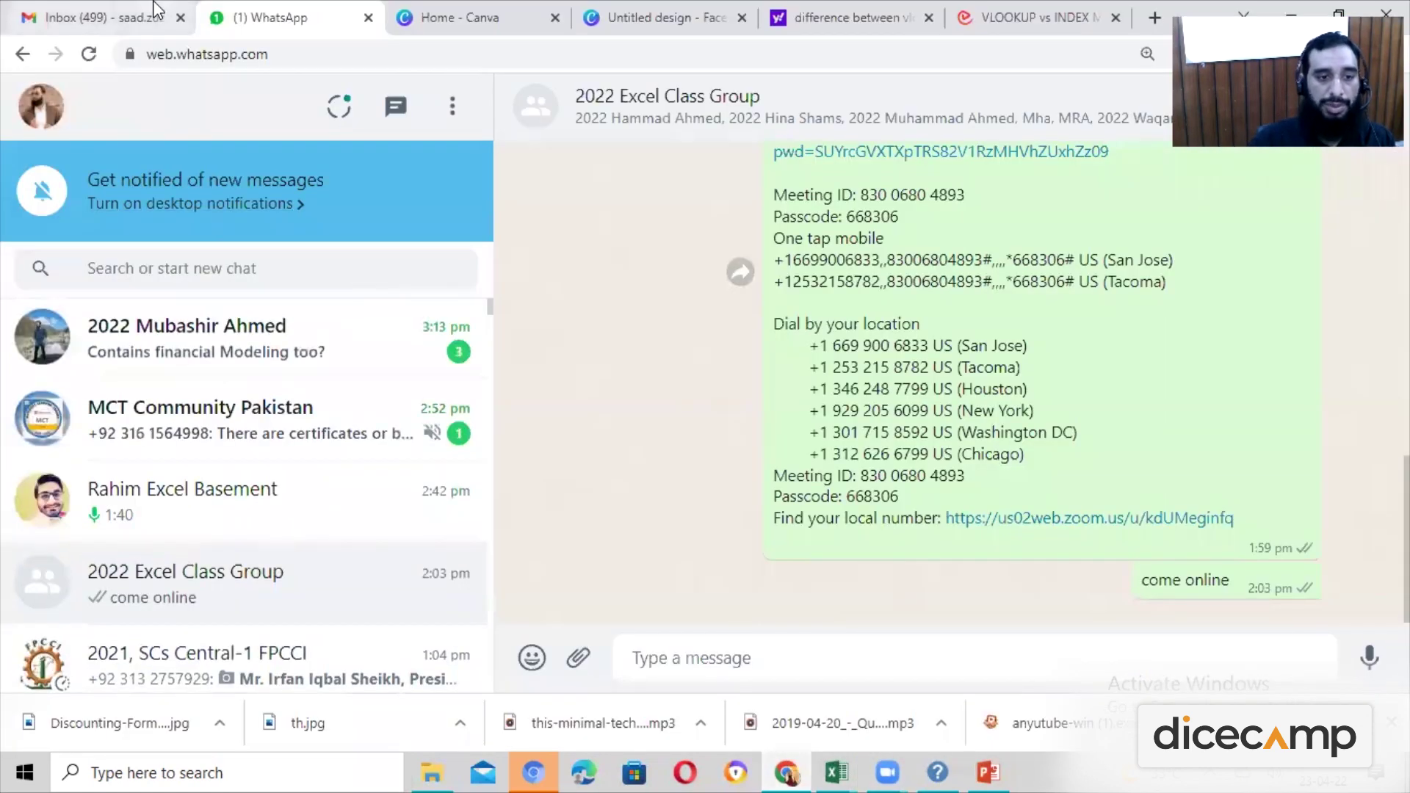
{"action": "left_click", "coordinate": [156, 11]}
{"action": "left_click", "coordinate": [576, 118]}
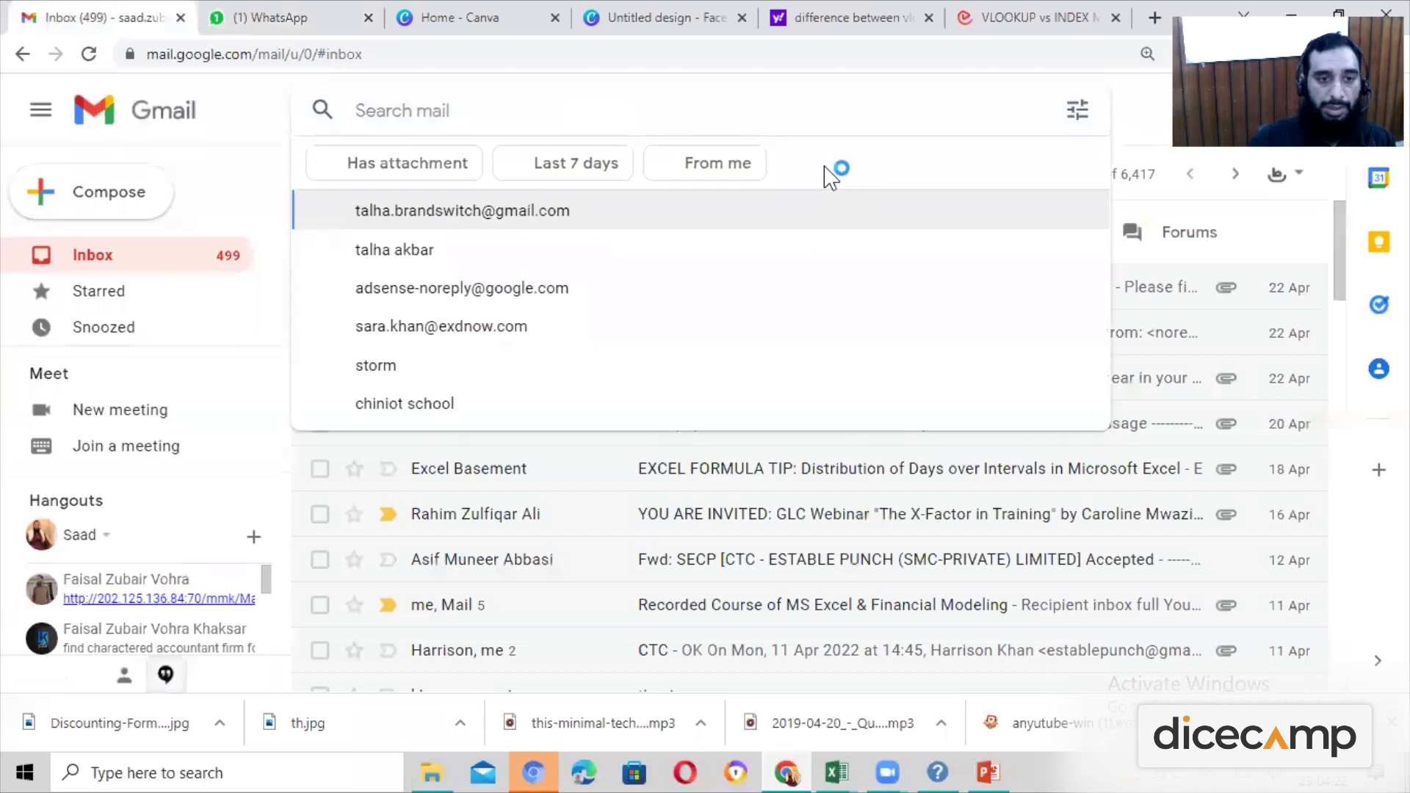
{"action": "type", "text": "INDEED"}
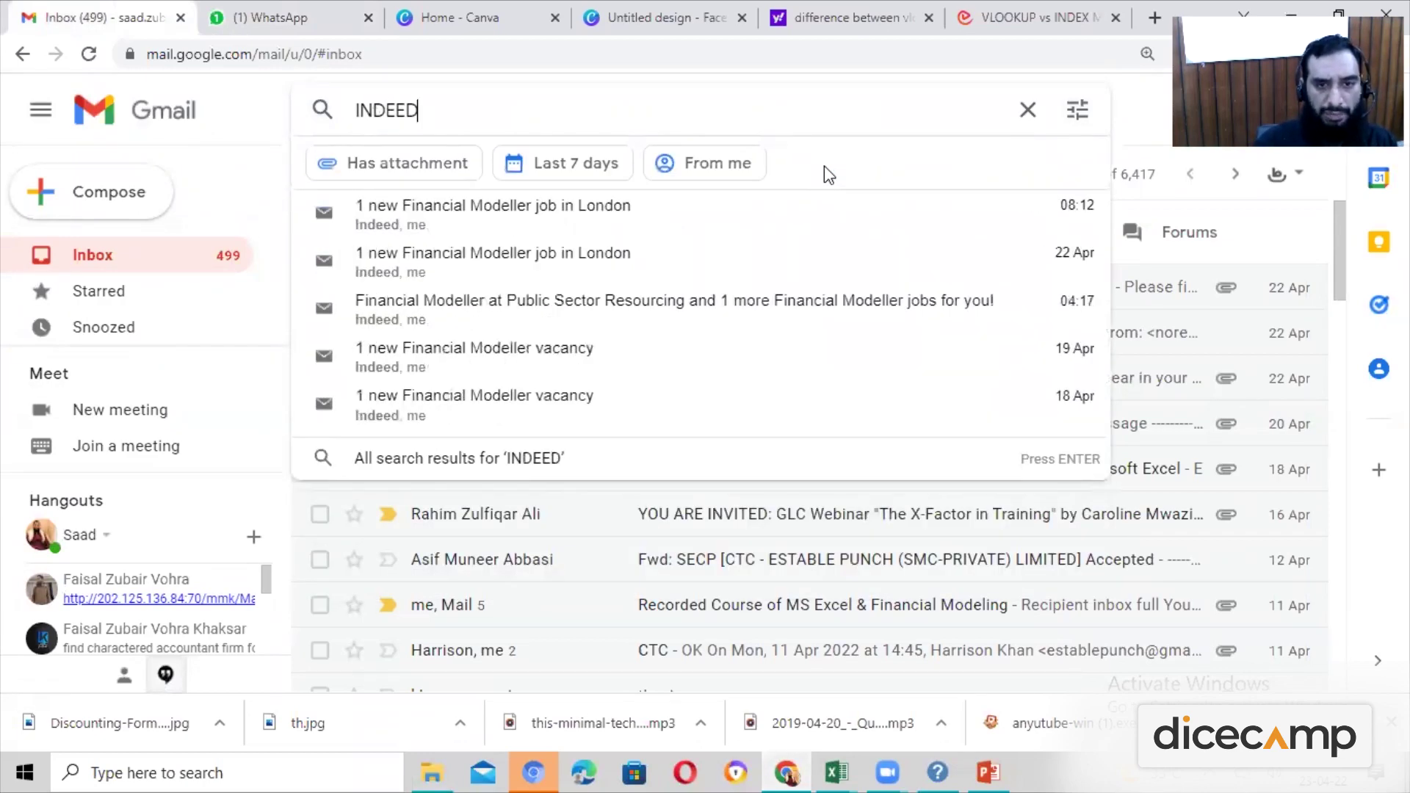
{"action": "left_click", "coordinate": [458, 226]}
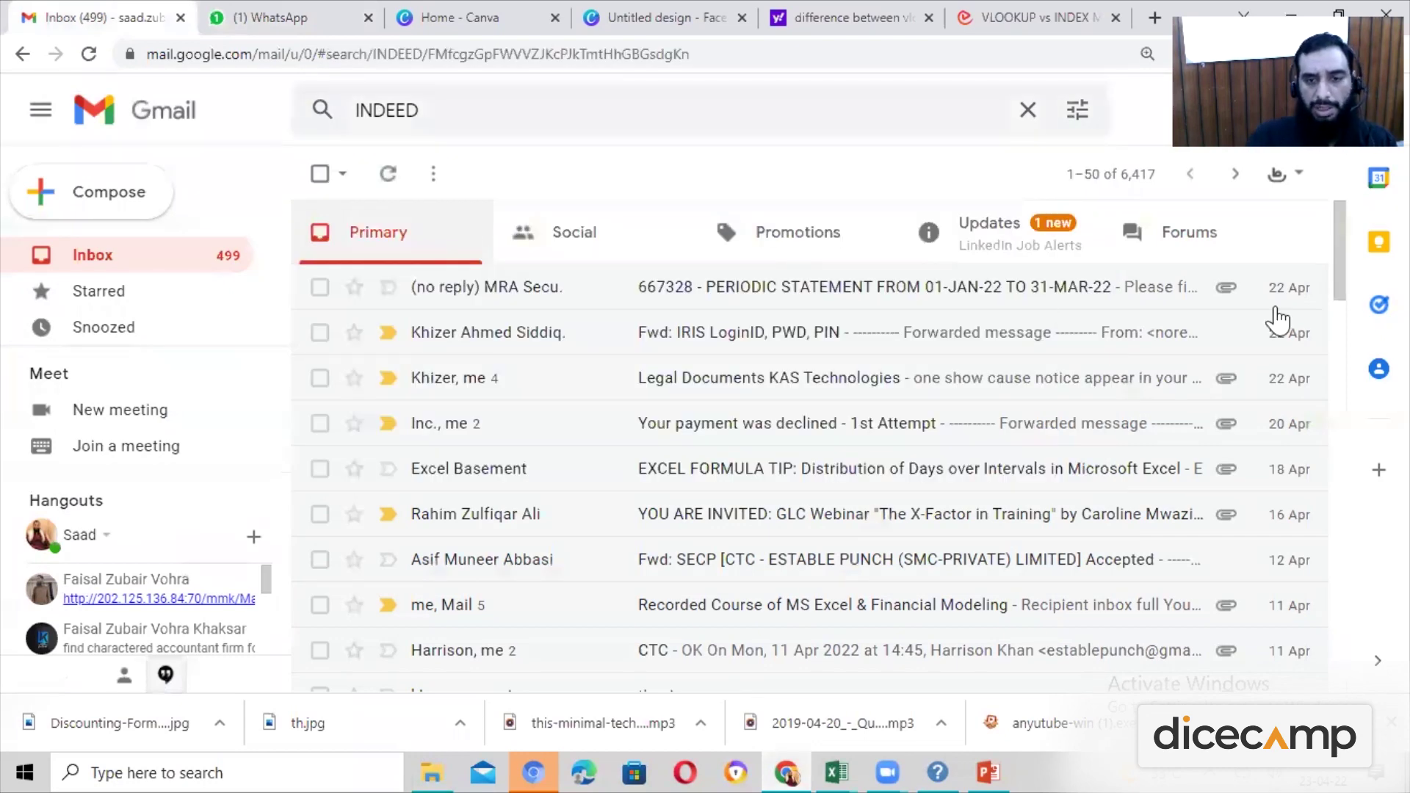
Read the Financial Modeller job alert for London and open the page with more matching jobs
{"action": "scroll", "coordinate": [999, 367], "scroll_direction": "down", "scroll_amount": 4}
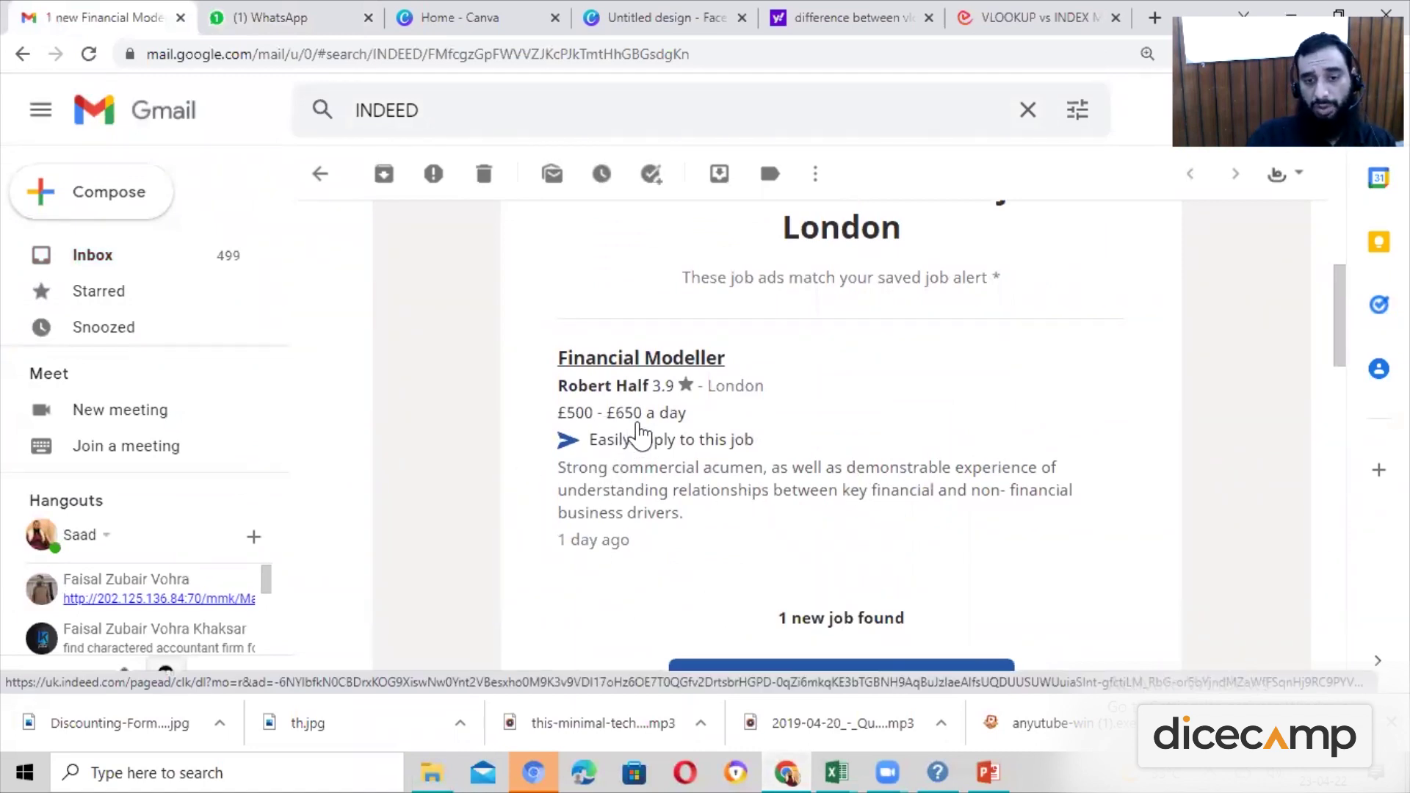
{"action": "scroll", "coordinate": [784, 412], "scroll_direction": "down", "scroll_amount": 4}
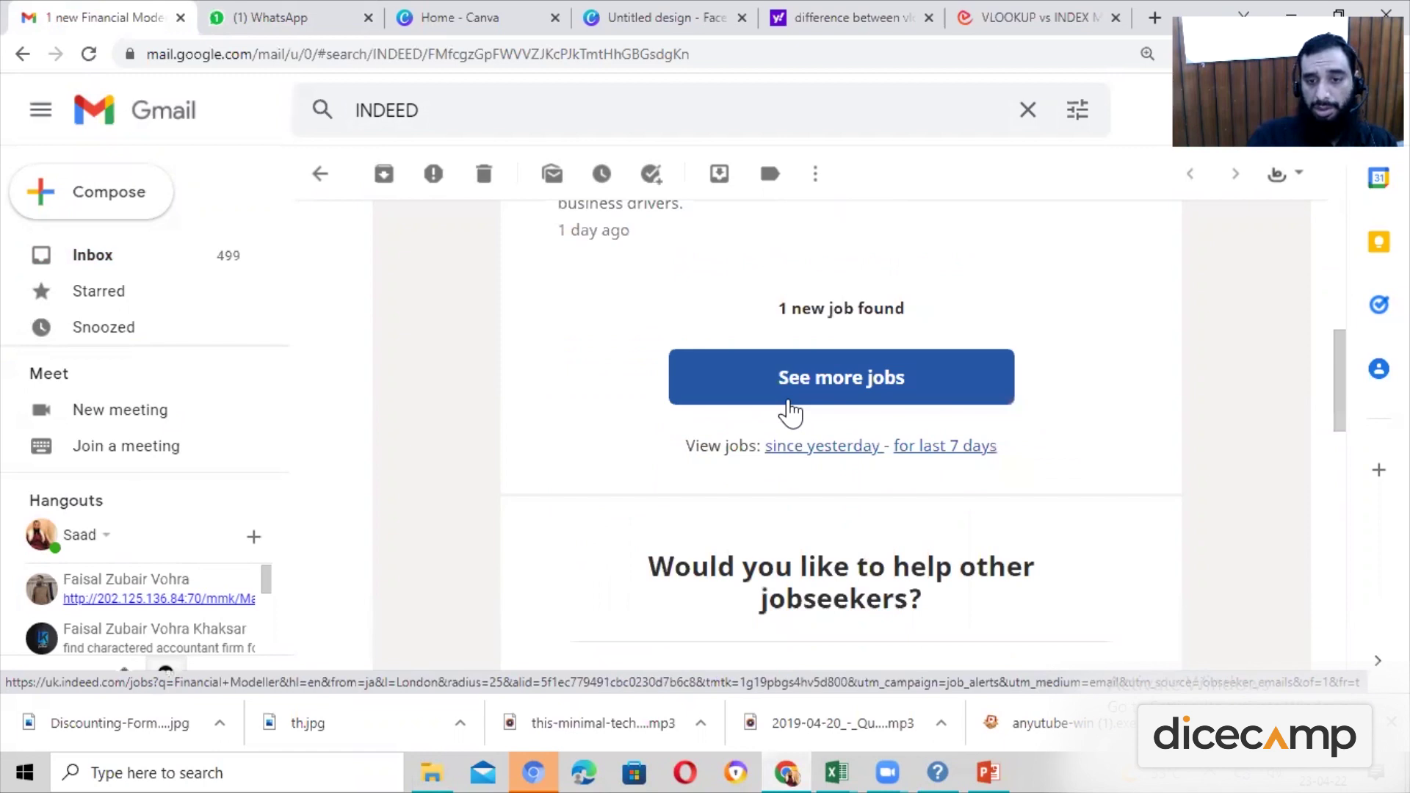
{"action": "scroll", "coordinate": [808, 345], "scroll_direction": "up", "scroll_amount": 4}
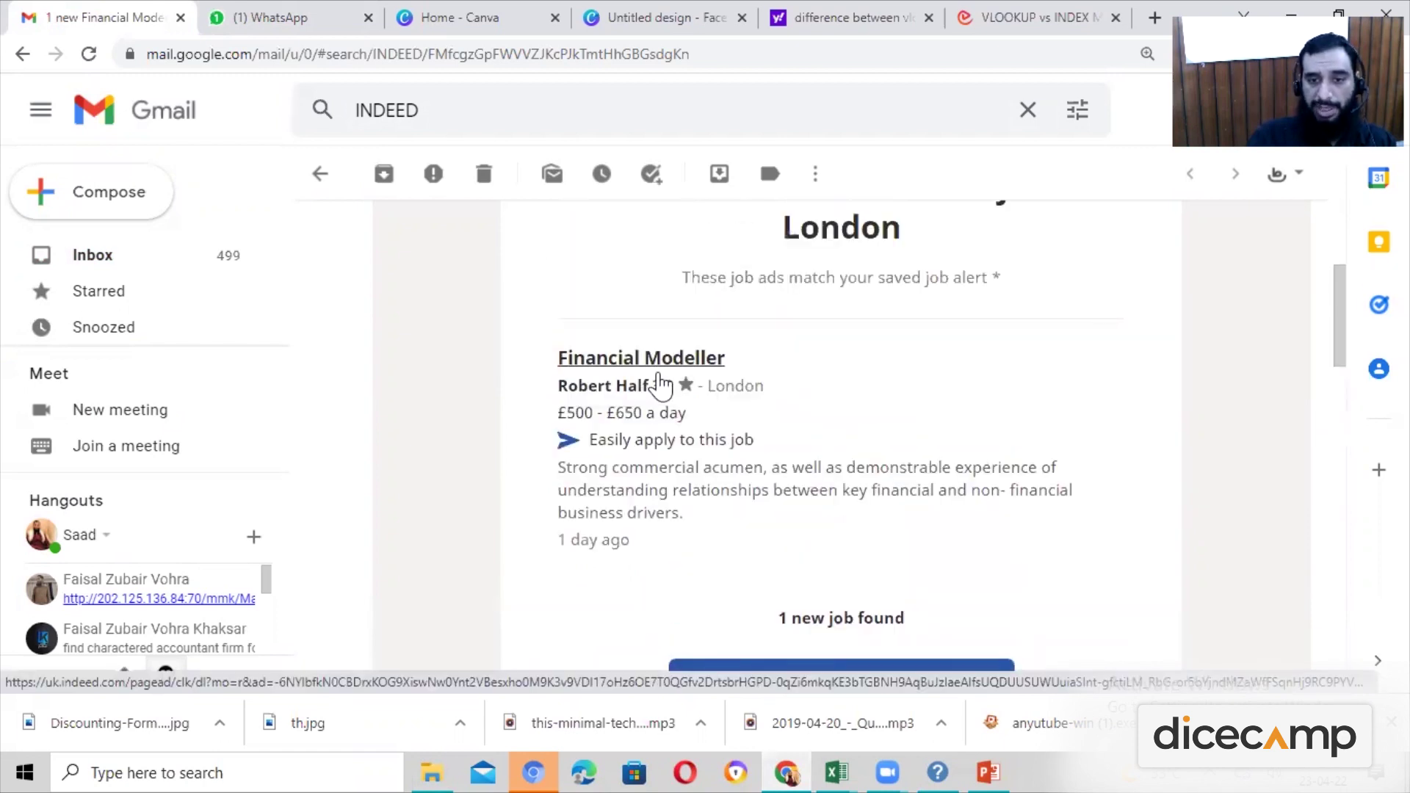
{"action": "scroll", "coordinate": [914, 302], "scroll_direction": "up", "scroll_amount": 3}
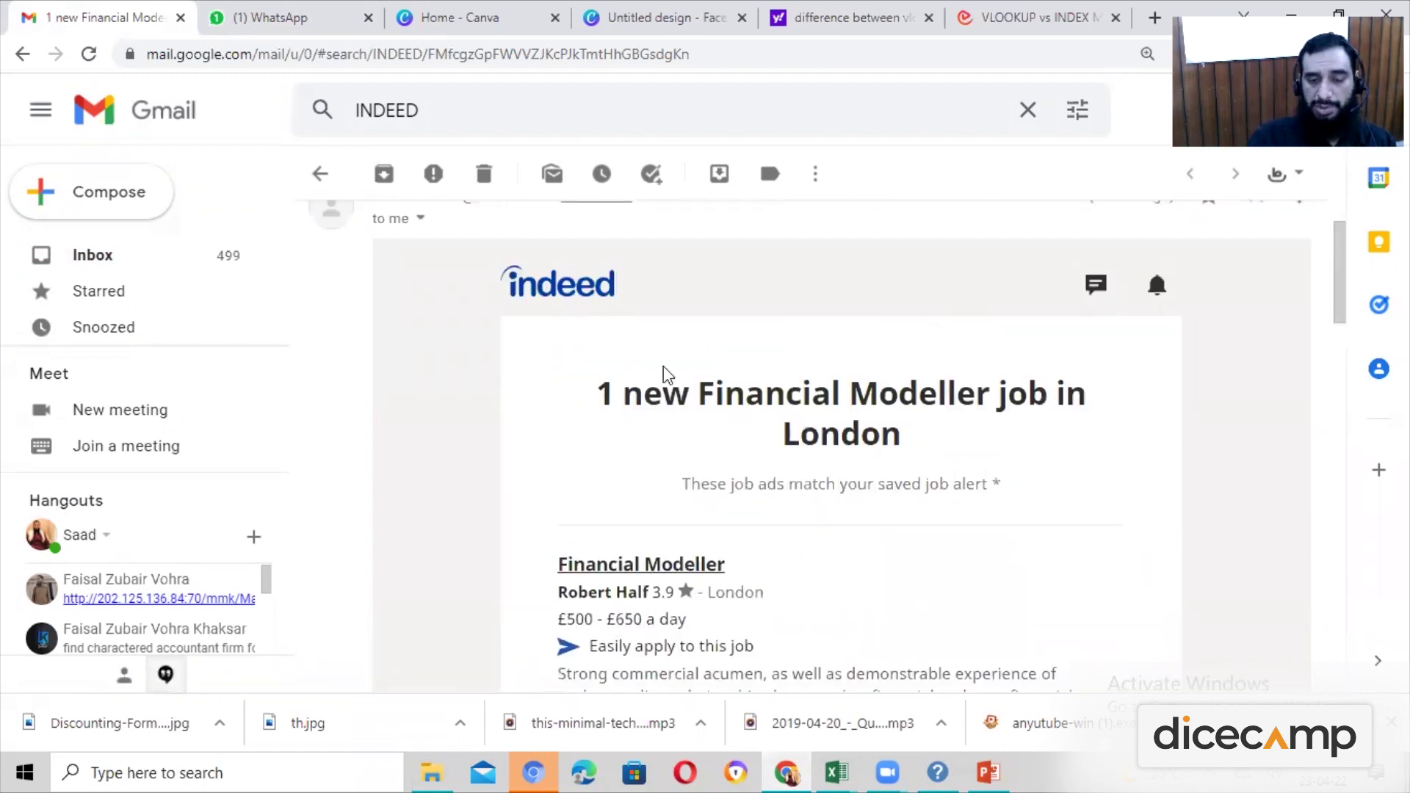
{"action": "scroll", "coordinate": [708, 446], "scroll_direction": "down", "scroll_amount": 4}
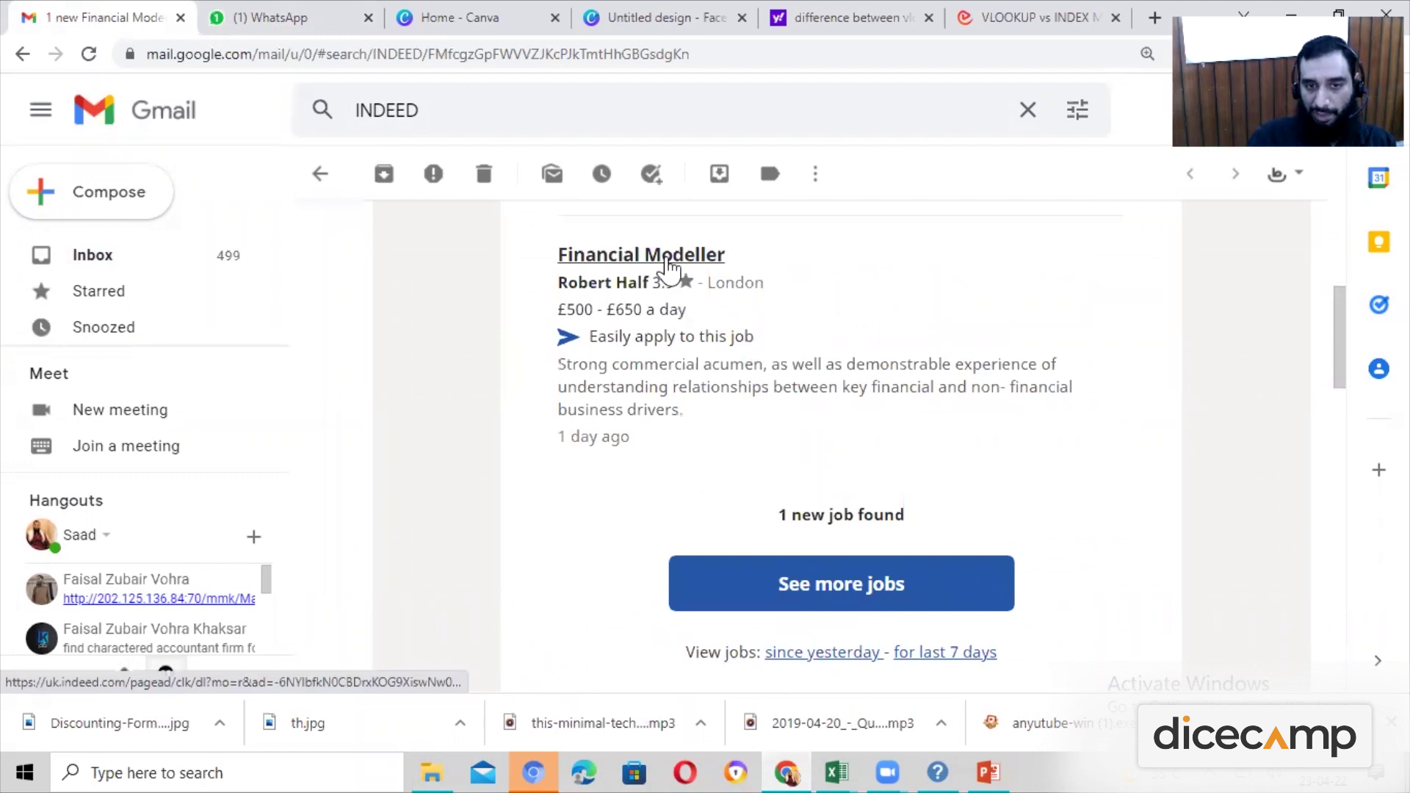
{"action": "left_click", "coordinate": [831, 606]}
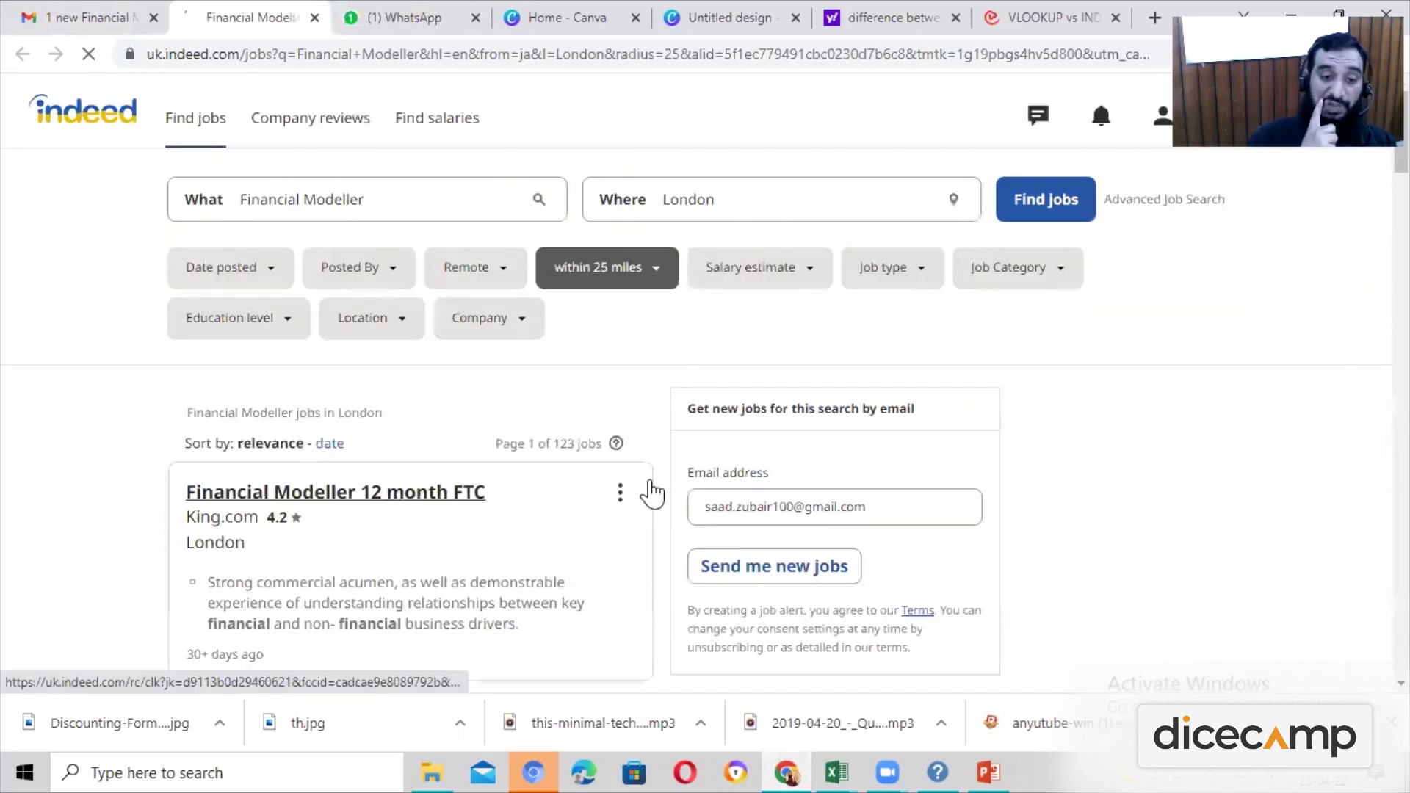
Browse the Financial Modeller jobs in London and open EY's "Senior Executive, Financial Modelling" posting
{"action": "scroll", "coordinate": [649, 493], "scroll_direction": "down", "scroll_amount": 3}
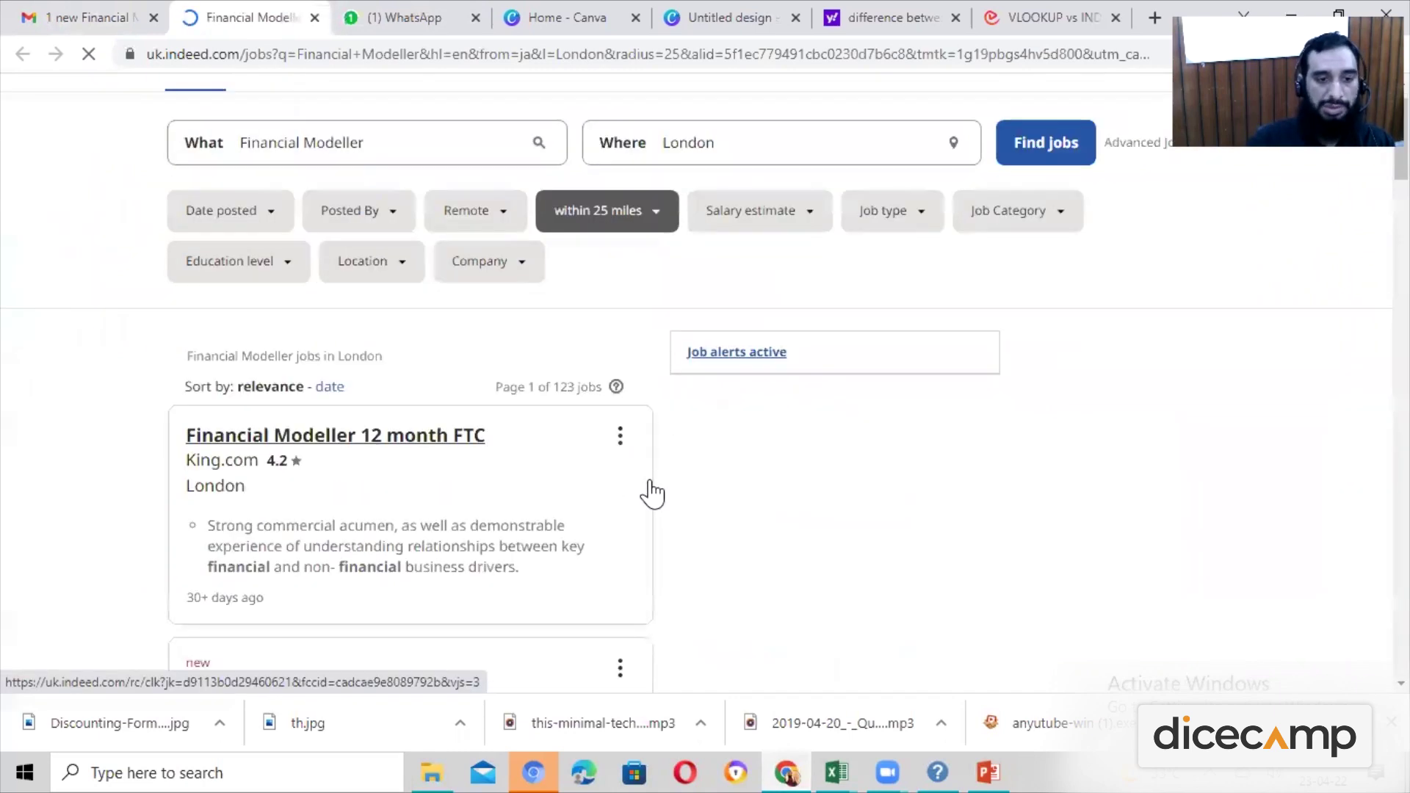
{"action": "scroll", "coordinate": [650, 478], "scroll_direction": "down", "scroll_amount": 2}
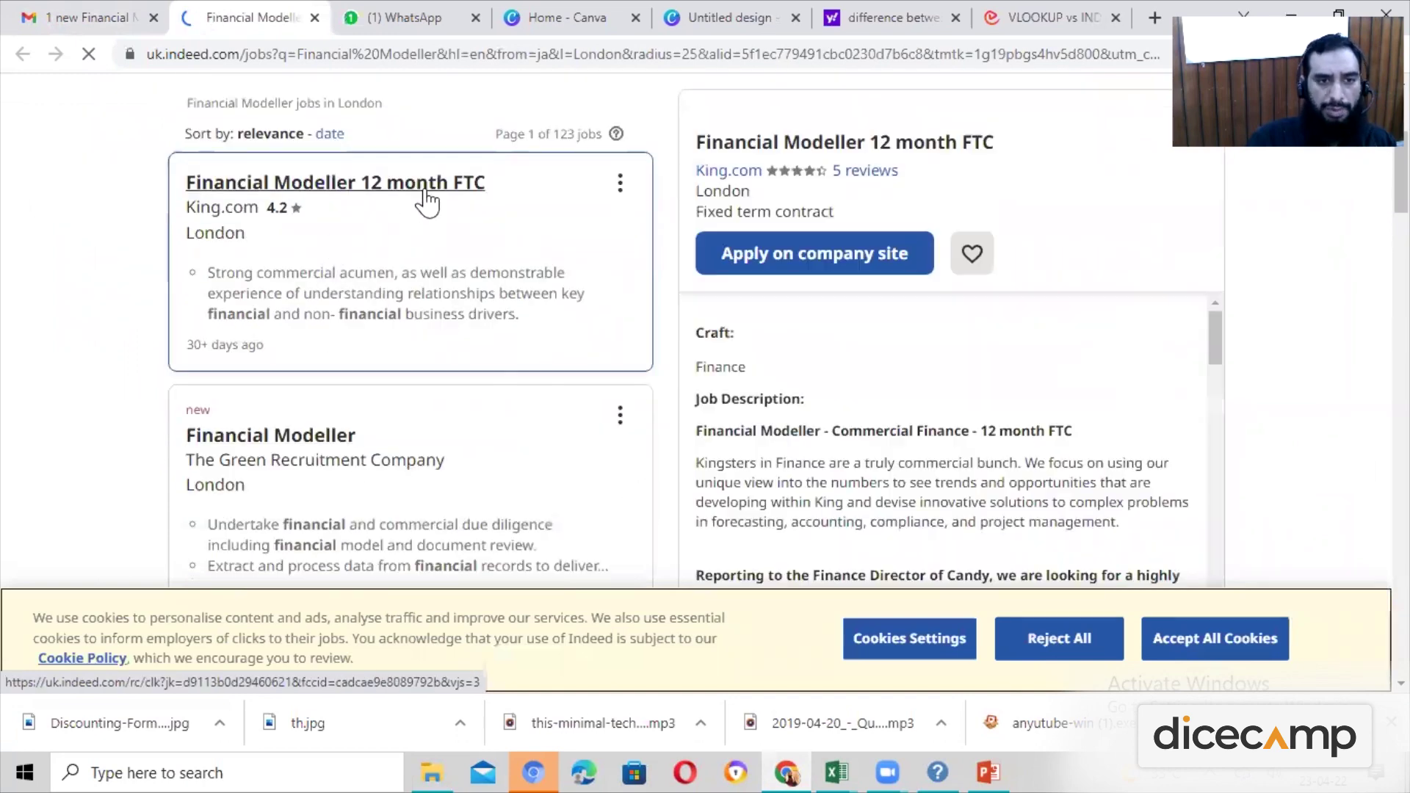
{"action": "scroll", "coordinate": [431, 345], "scroll_direction": "down", "scroll_amount": 3}
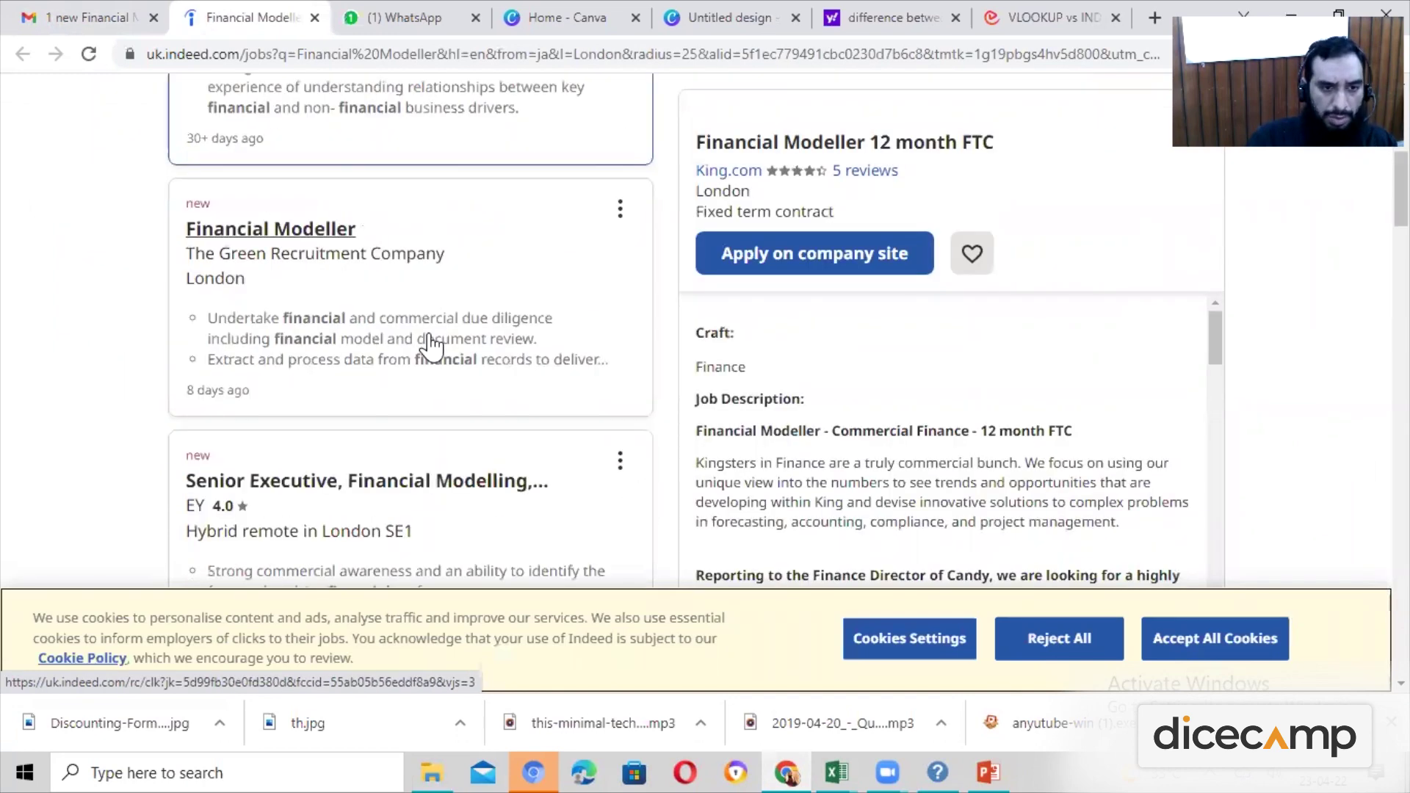
{"action": "scroll", "coordinate": [431, 346], "scroll_direction": "down", "scroll_amount": 1}
{"action": "scroll", "coordinate": [431, 345], "scroll_direction": "up", "scroll_amount": 3}
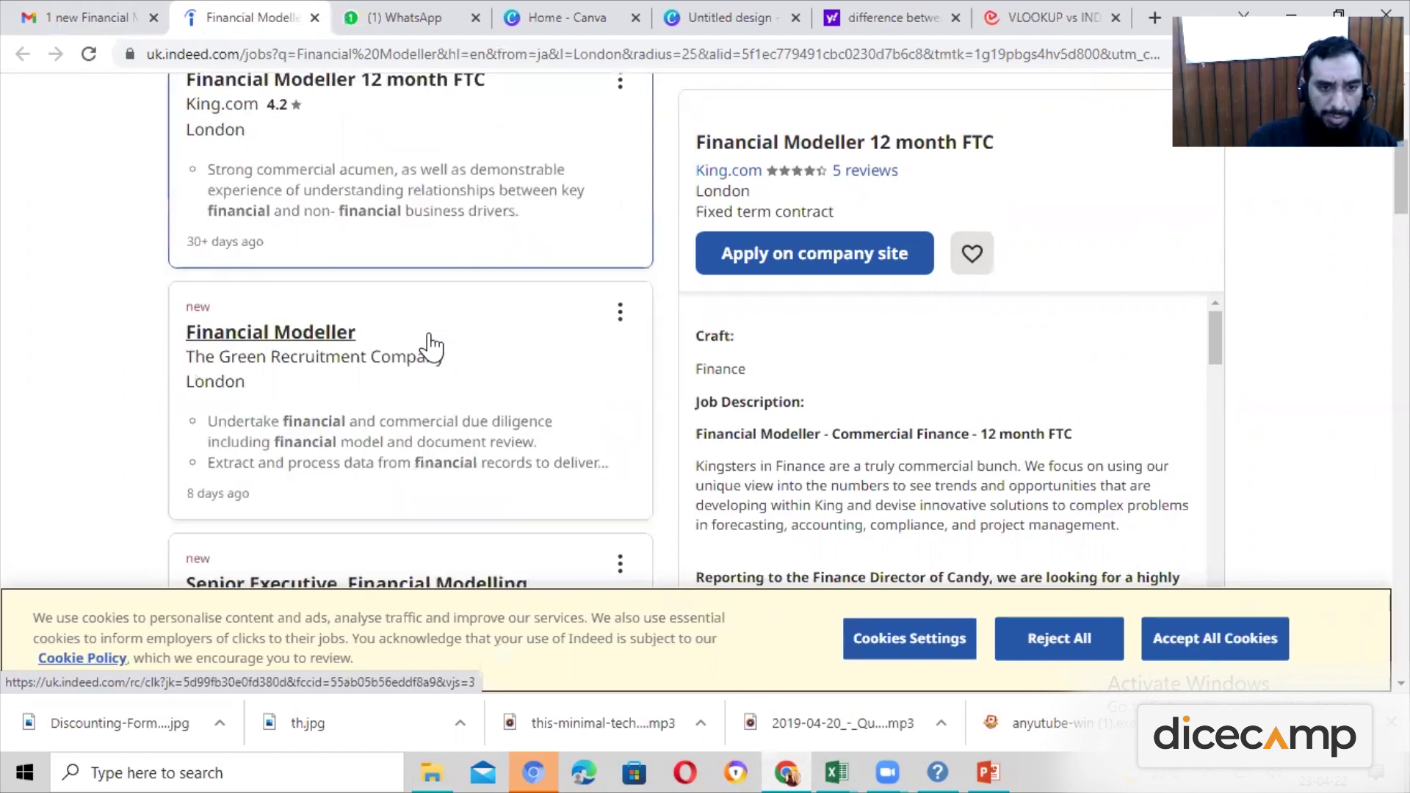
{"action": "scroll", "coordinate": [440, 414], "scroll_direction": "down", "scroll_amount": 4}
{"action": "scroll", "coordinate": [440, 415], "scroll_direction": "up", "scroll_amount": 1}
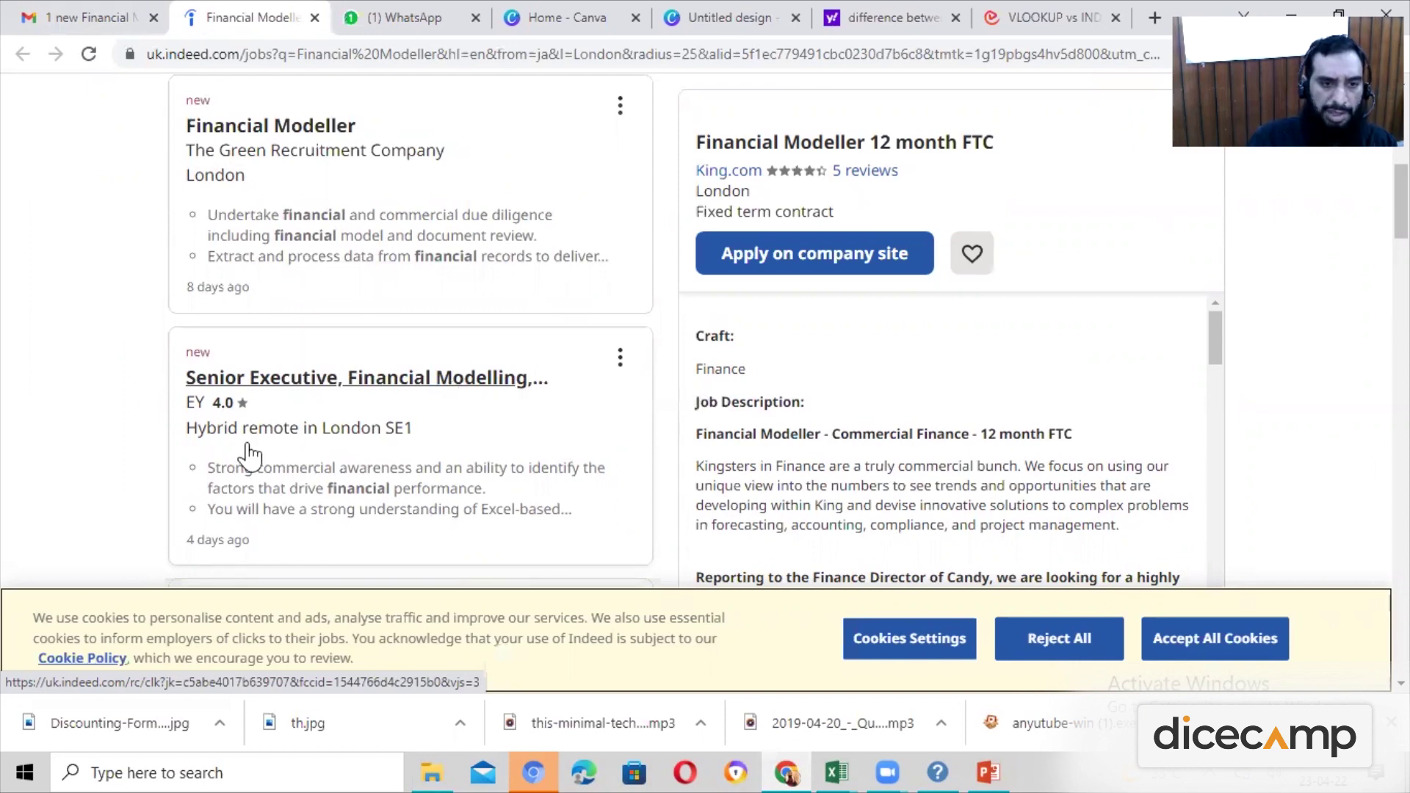
{"action": "left_click", "coordinate": [434, 383]}
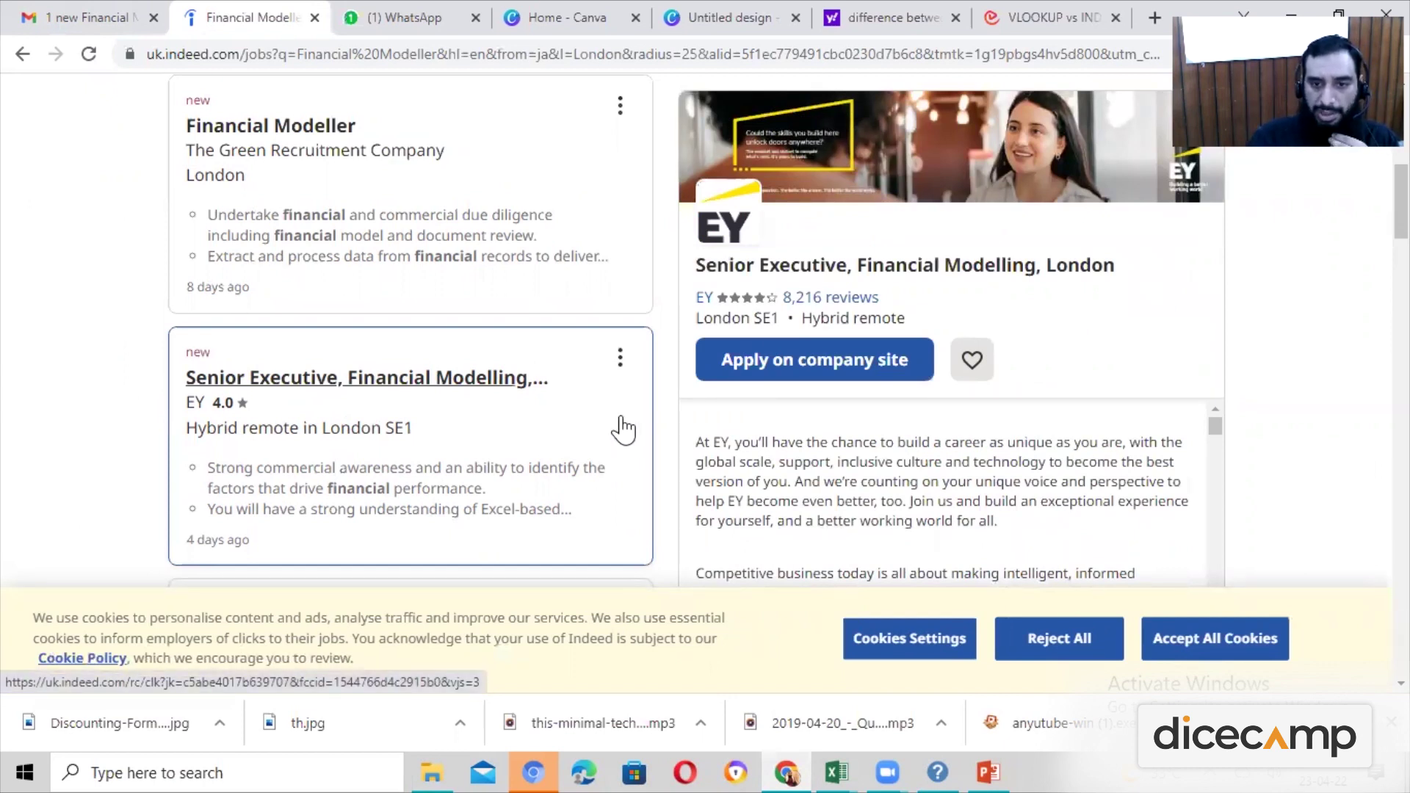
Skim the EY job description and accept all cookies on the Indeed page
{"action": "scroll", "coordinate": [646, 419], "scroll_direction": "down", "scroll_amount": 4}
{"action": "scroll", "coordinate": [900, 425], "scroll_direction": "down", "scroll_amount": 5}
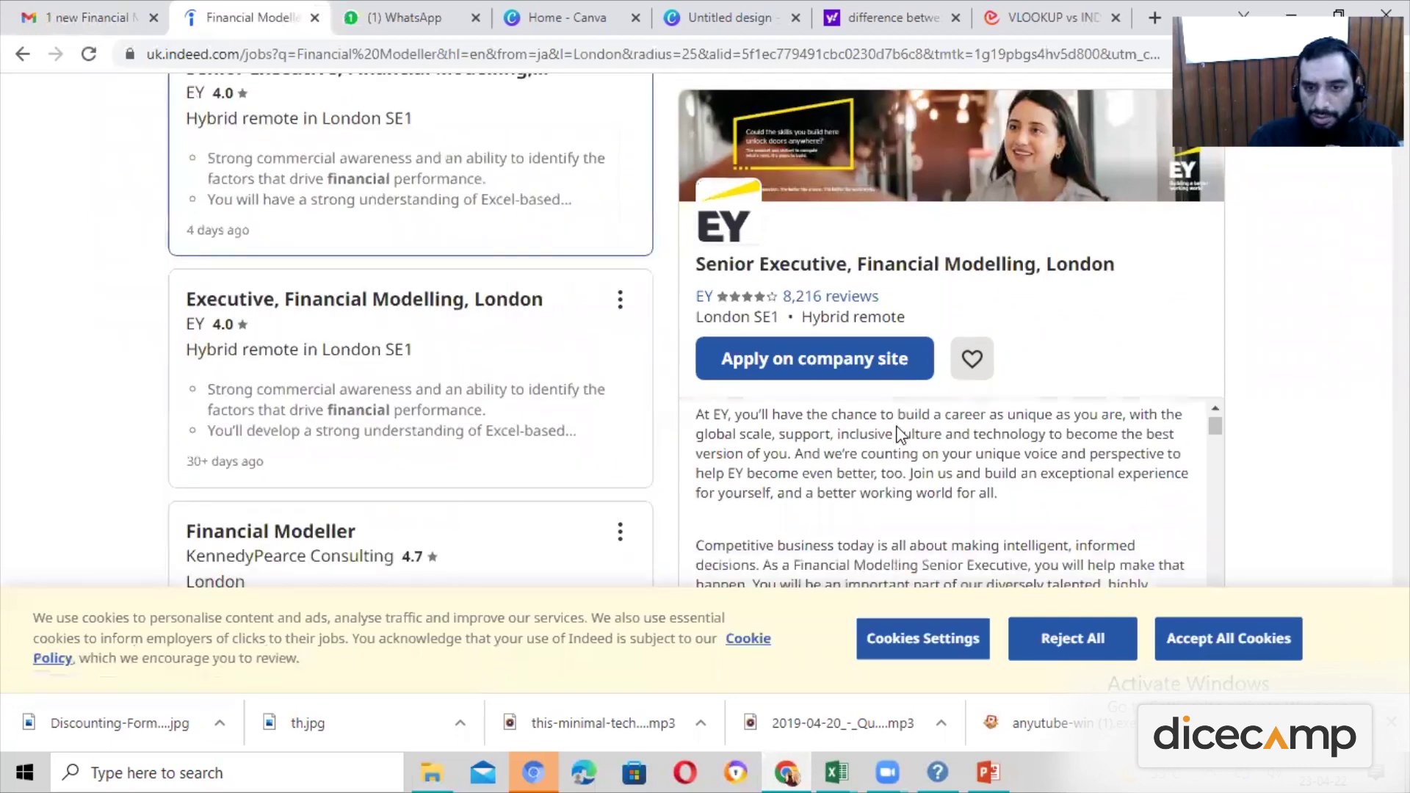
{"action": "scroll", "coordinate": [903, 441], "scroll_direction": "down", "scroll_amount": 8}
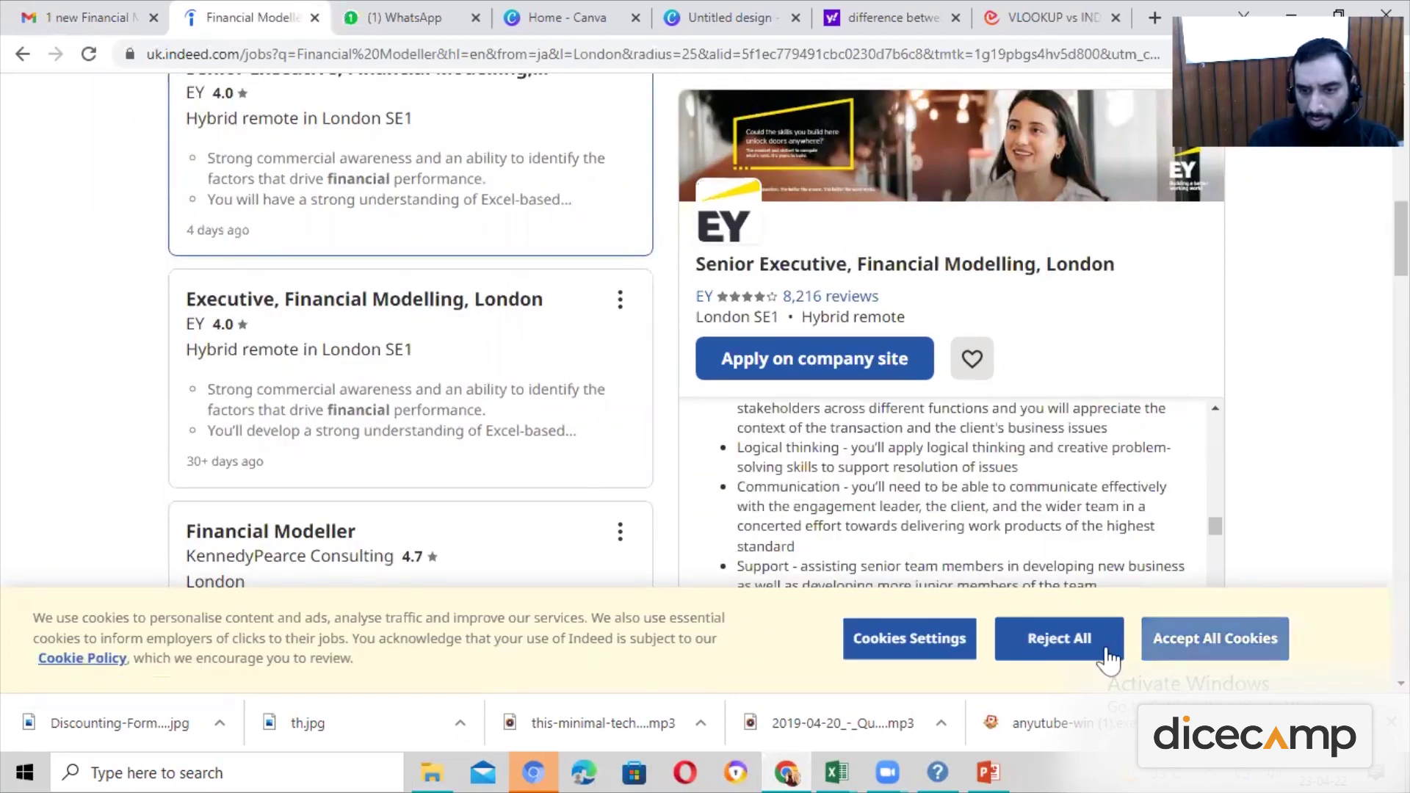
{"action": "left_click", "coordinate": [1205, 639]}
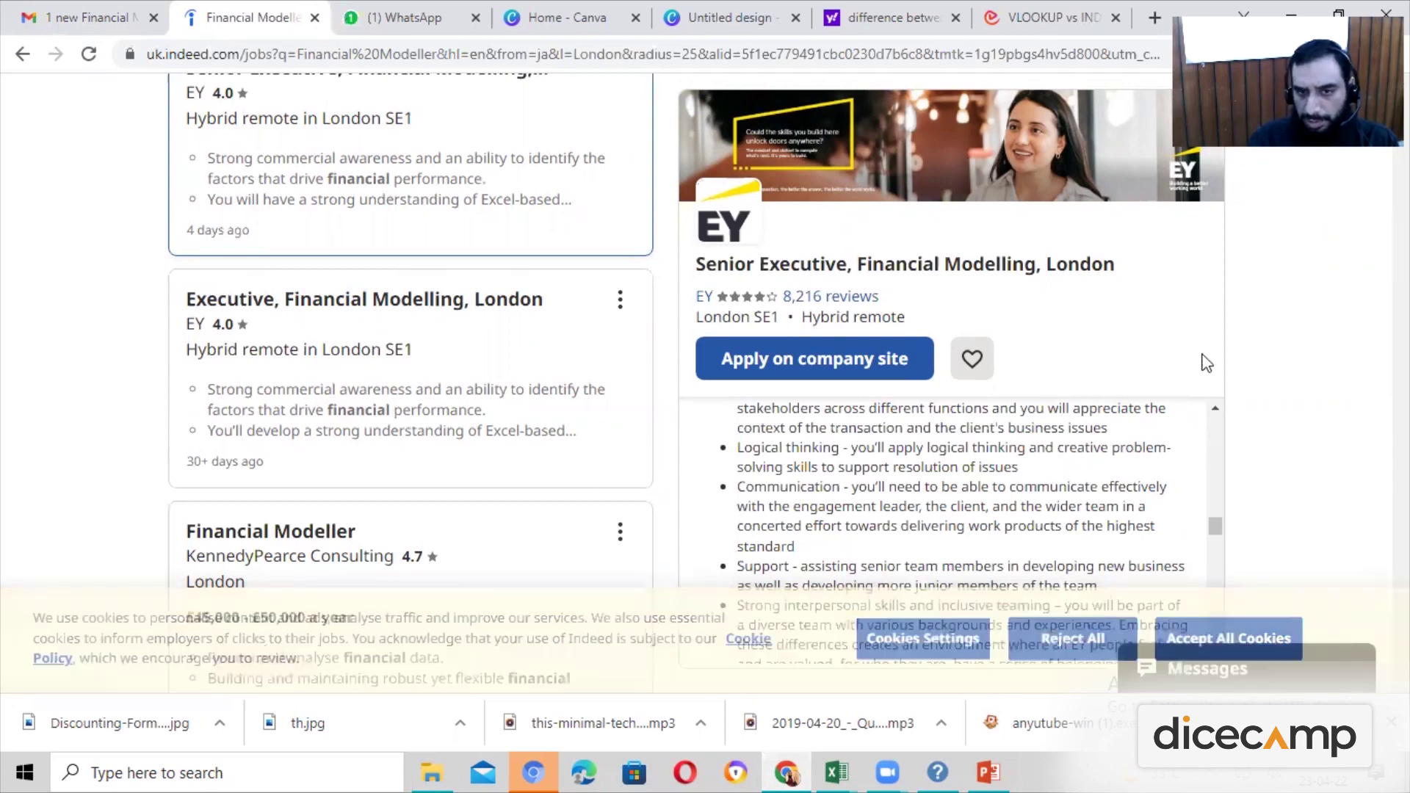
Examine the EY posting's qualifications, benefits and hiring insights through to its end
{"action": "scroll", "coordinate": [1215, 424], "scroll_direction": "up", "scroll_amount": 5}
{"action": "scroll", "coordinate": [1241, 474], "scroll_direction": "up", "scroll_amount": 5}
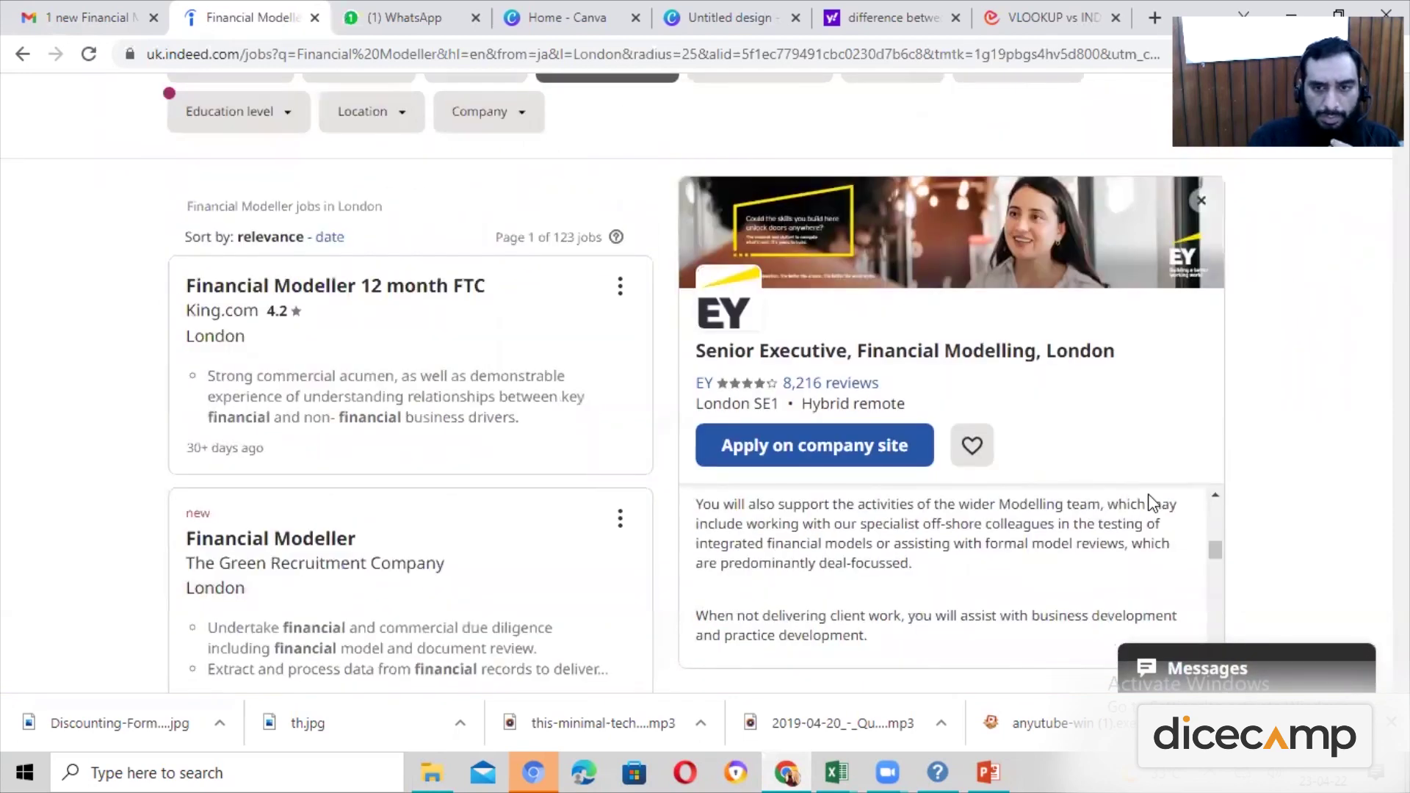
{"action": "scroll", "coordinate": [1096, 495], "scroll_direction": "down", "scroll_amount": 3}
{"action": "scroll", "coordinate": [1096, 498], "scroll_direction": "down", "scroll_amount": 5}
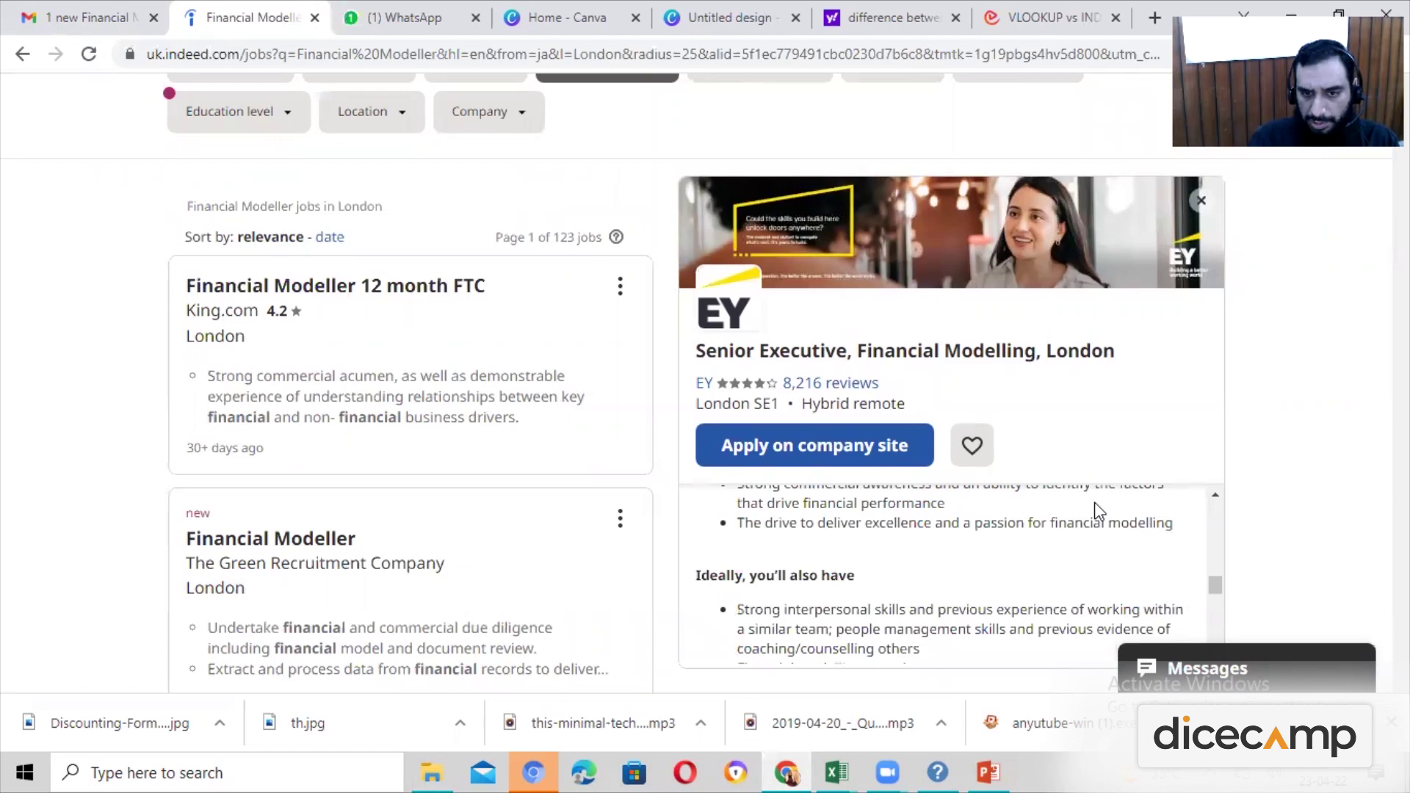
{"action": "scroll", "coordinate": [1099, 511], "scroll_direction": "down", "scroll_amount": 10}
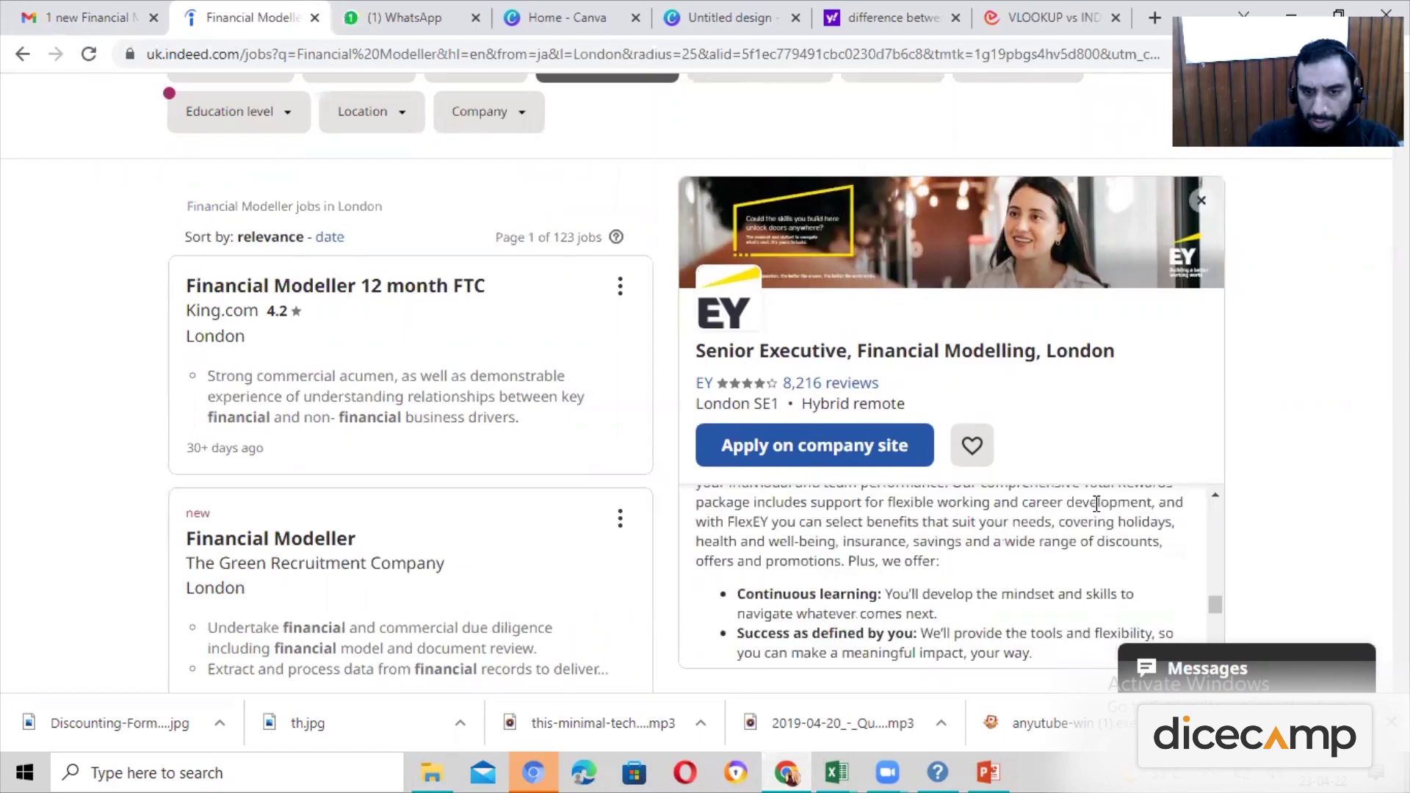
{"action": "scroll", "coordinate": [1096, 504], "scroll_direction": "up", "scroll_amount": 1}
{"action": "scroll", "coordinate": [778, 563], "scroll_direction": "down", "scroll_amount": 6}
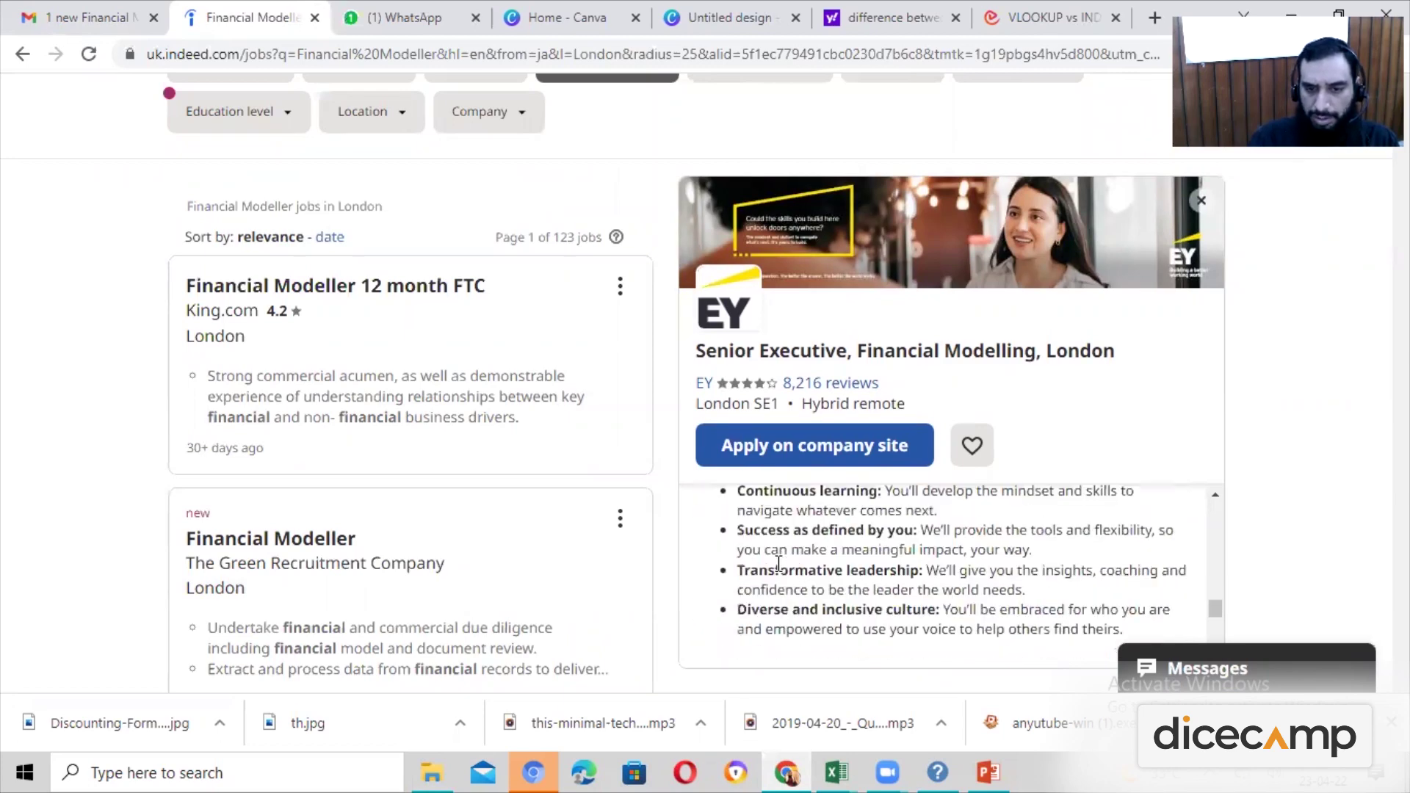
{"action": "scroll", "coordinate": [842, 567], "scroll_direction": "down", "scroll_amount": 3}
{"action": "scroll", "coordinate": [841, 562], "scroll_direction": "down", "scroll_amount": 3}
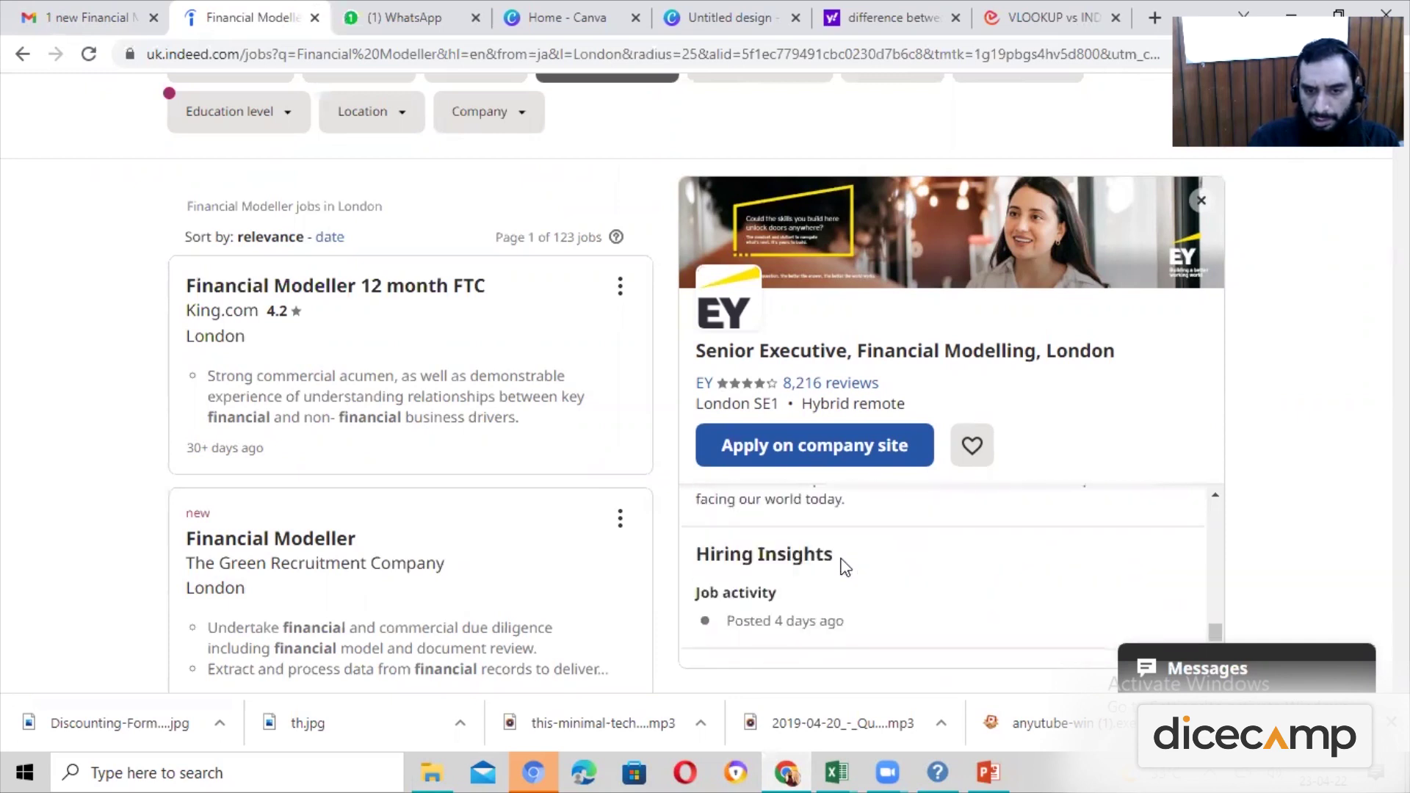
{"action": "scroll", "coordinate": [856, 569], "scroll_direction": "down", "scroll_amount": 2}
{"action": "scroll", "coordinate": [861, 570], "scroll_direction": "up", "scroll_amount": 1}
{"action": "scroll", "coordinate": [864, 578], "scroll_direction": "up", "scroll_amount": 10}
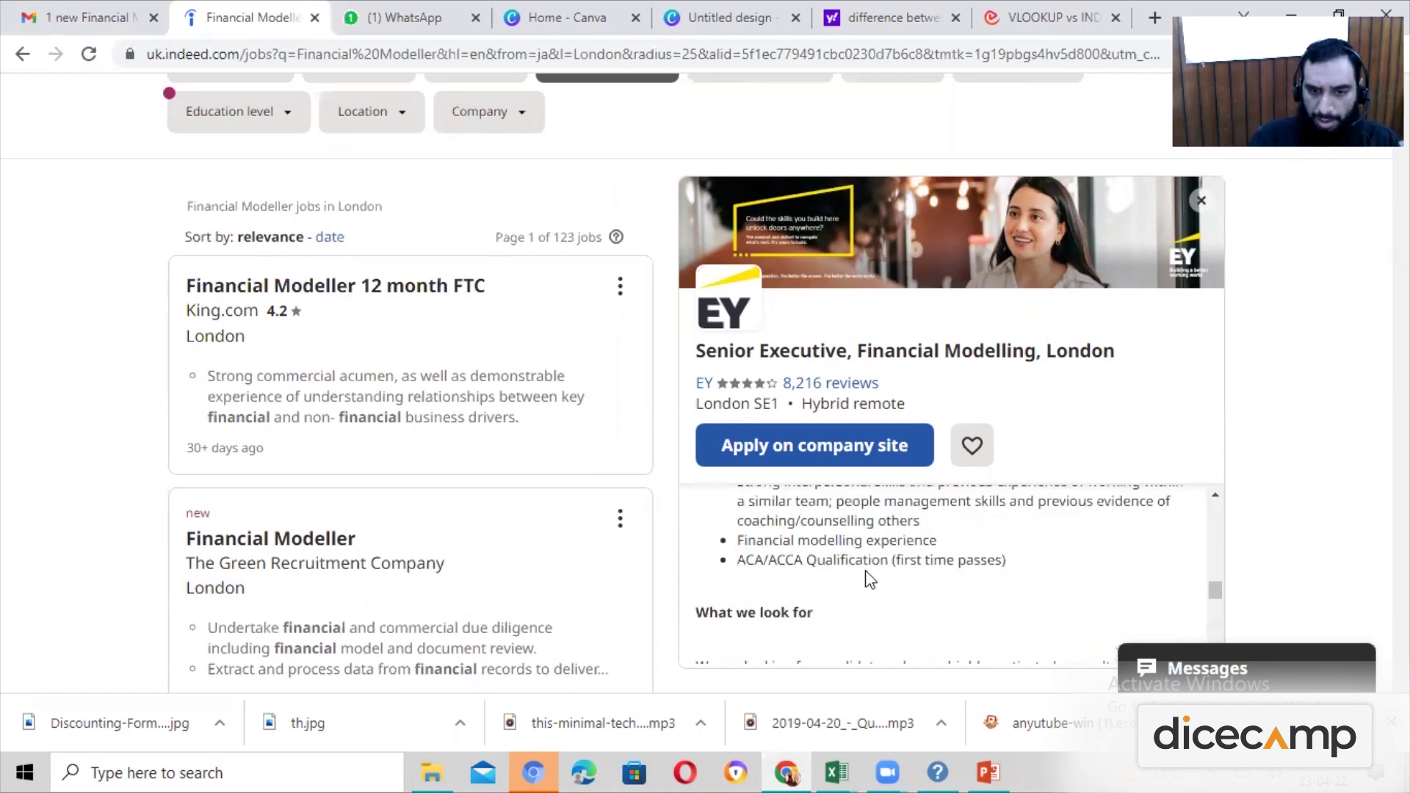
Examine the EY posting's required experience, its Excel skills for success and its key responsibilities
{"action": "scroll", "coordinate": [865, 570], "scroll_direction": "up", "scroll_amount": 2}
{"action": "scroll", "coordinate": [841, 637], "scroll_direction": "down", "scroll_amount": 2}
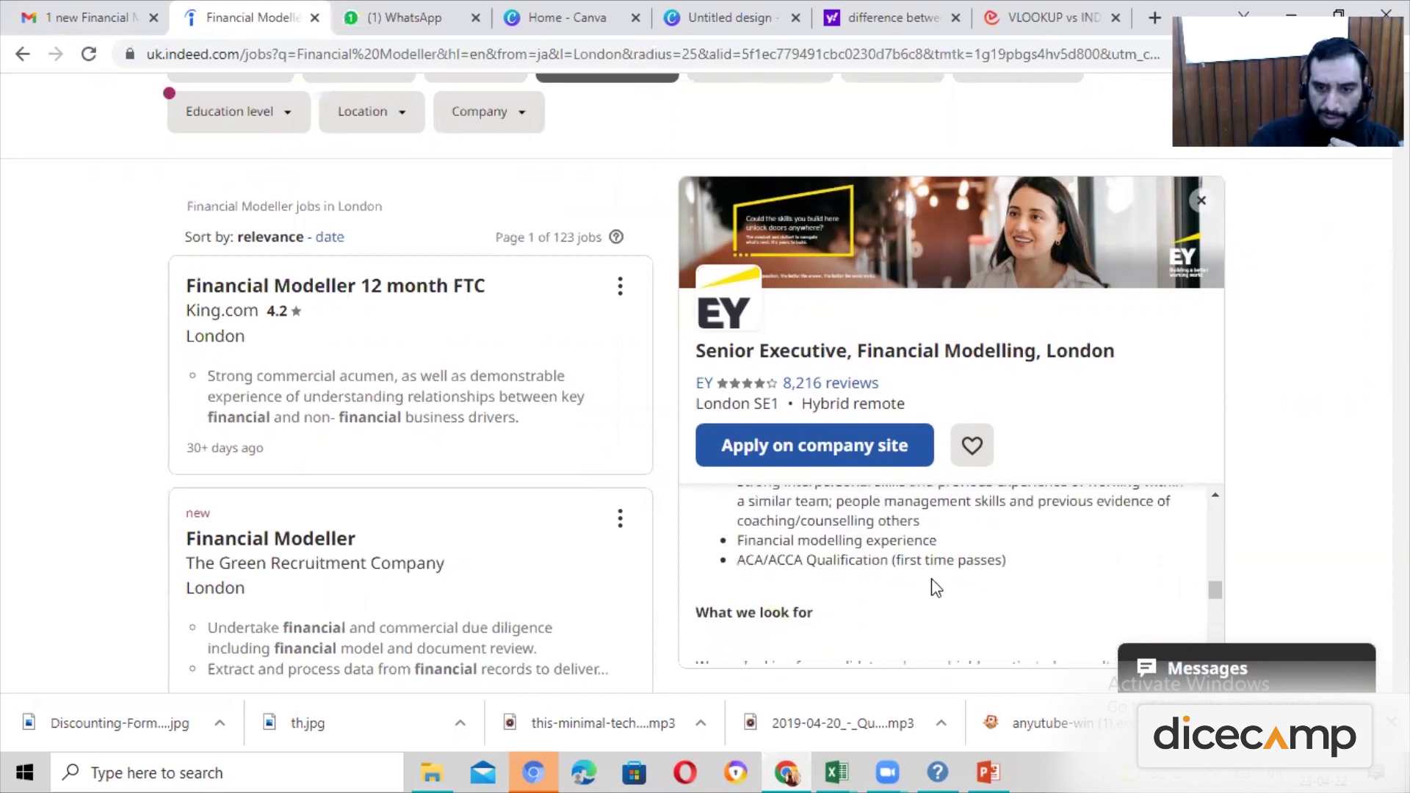
{"action": "scroll", "coordinate": [933, 588], "scroll_direction": "up", "scroll_amount": 3}
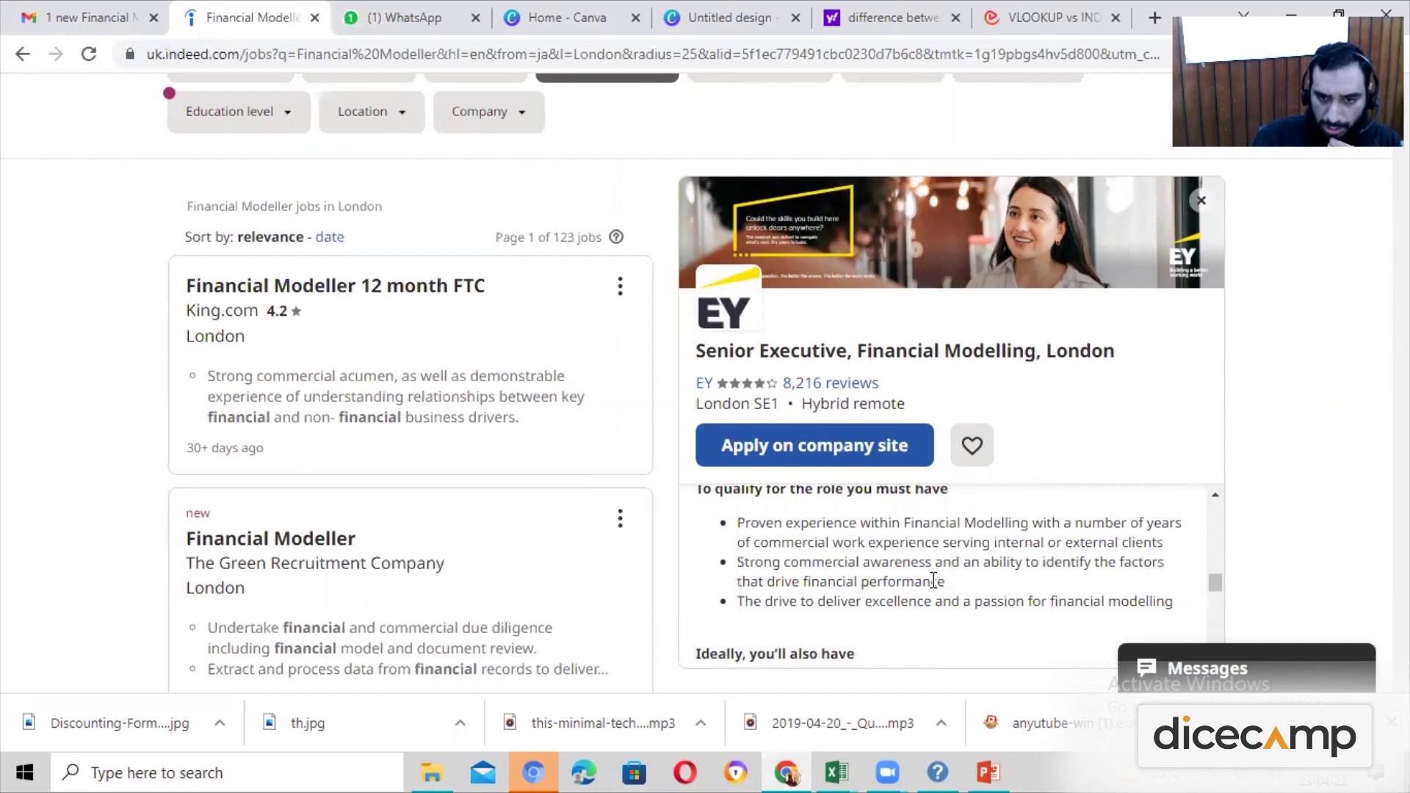
{"action": "scroll", "coordinate": [932, 580], "scroll_direction": "up", "scroll_amount": 1}
{"action": "scroll", "coordinate": [933, 587], "scroll_direction": "up", "scroll_amount": 4}
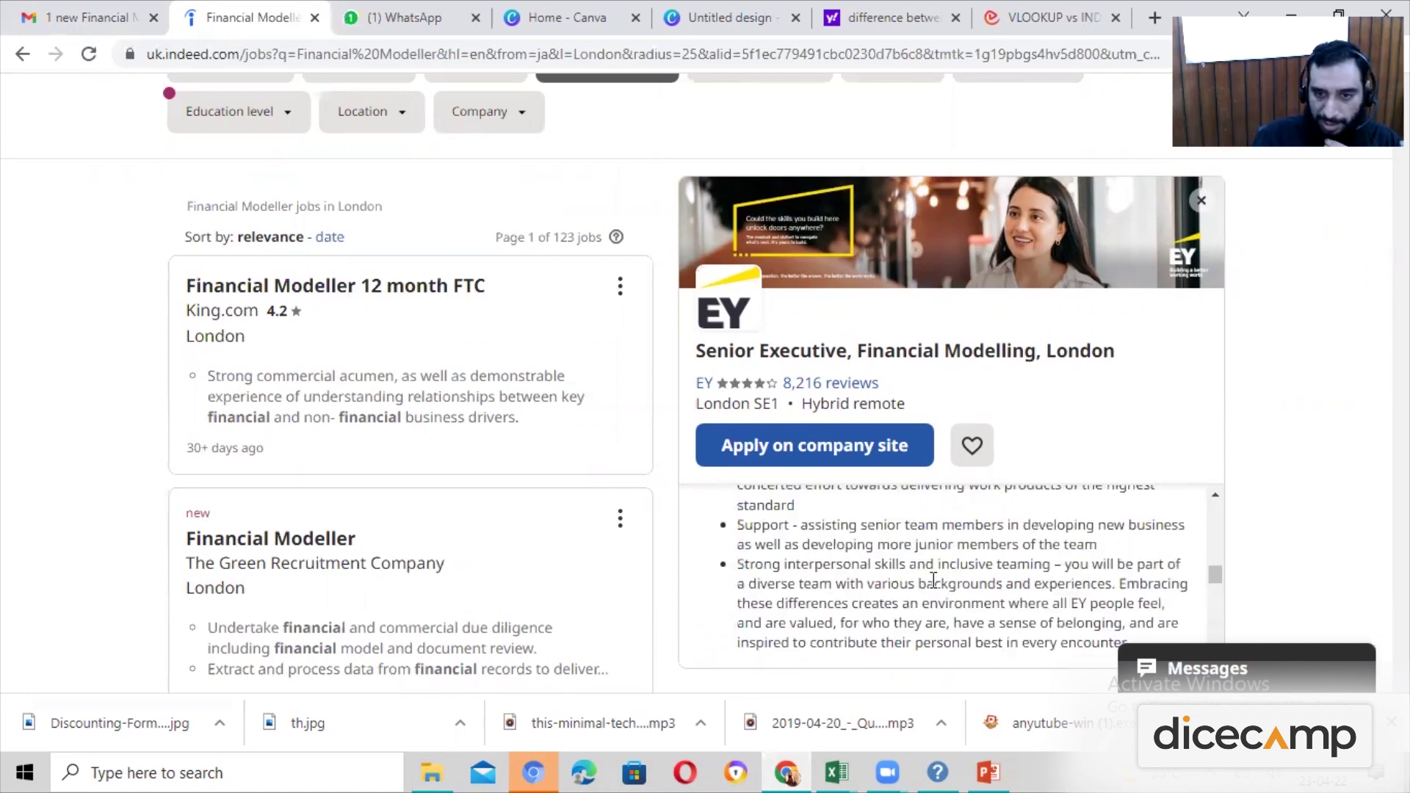
{"action": "scroll", "coordinate": [933, 584], "scroll_direction": "up", "scroll_amount": 4}
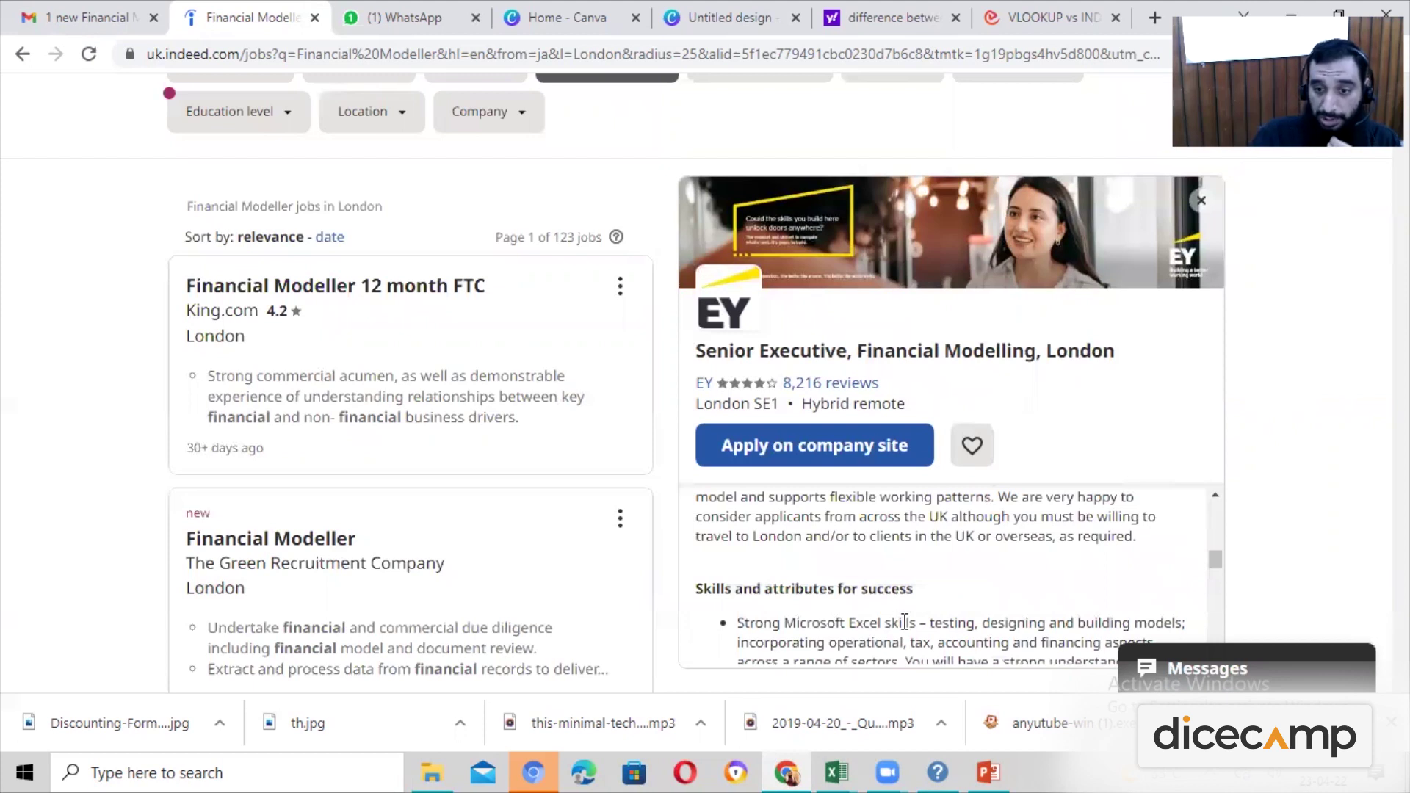
{"action": "scroll", "coordinate": [888, 622], "scroll_direction": "down", "scroll_amount": 1}
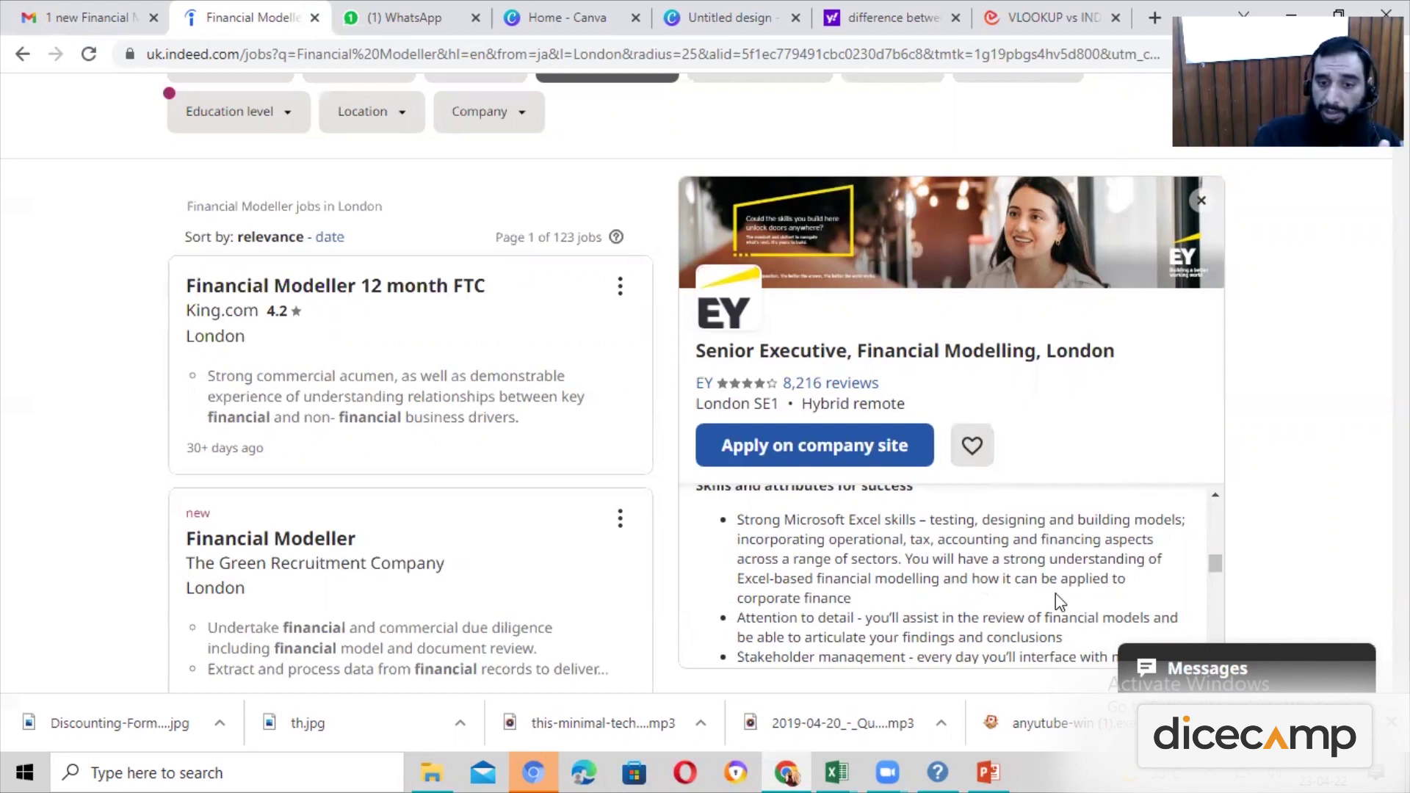
{"action": "scroll", "coordinate": [1055, 593], "scroll_direction": "up", "scroll_amount": 5}
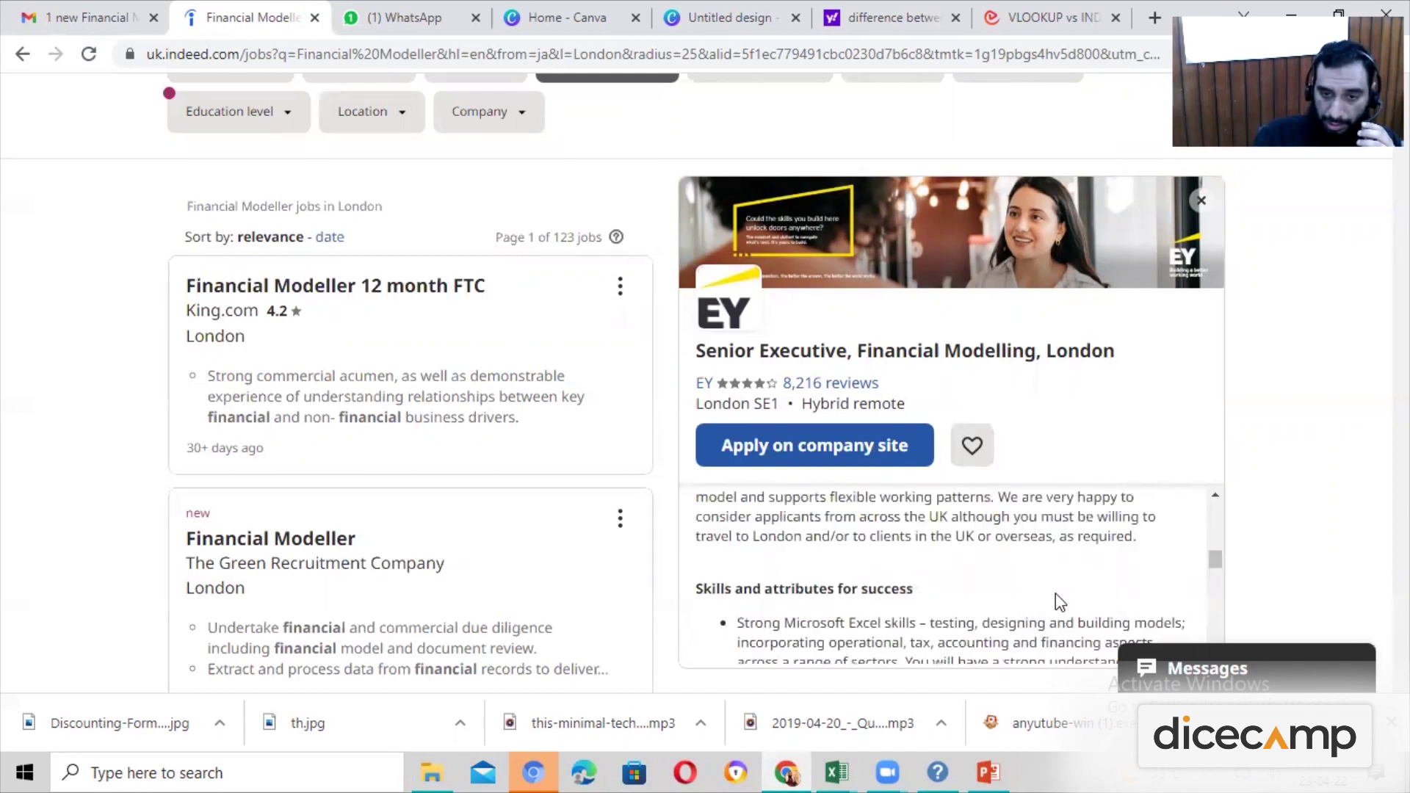
{"action": "scroll", "coordinate": [1055, 596], "scroll_direction": "up", "scroll_amount": 10}
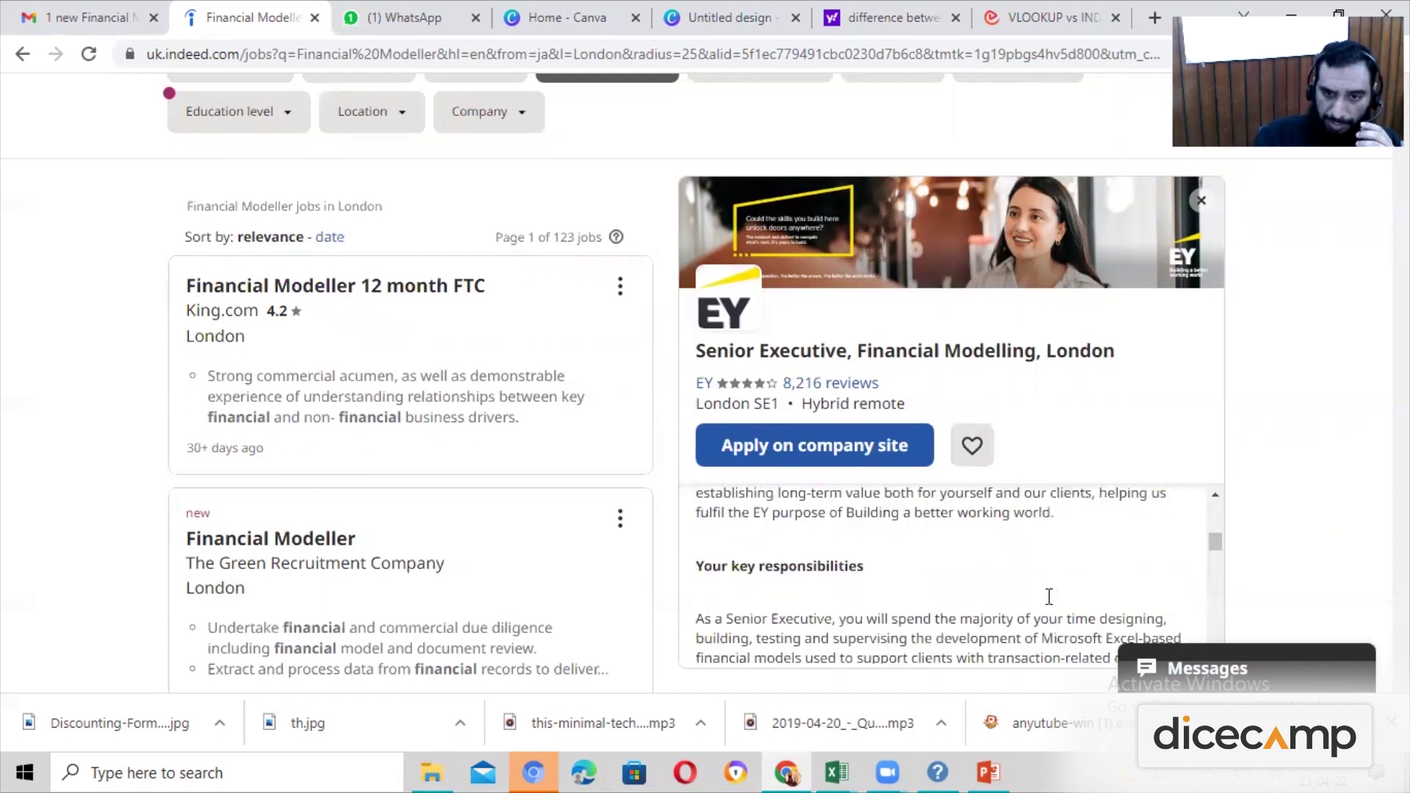
Open King.com's "Financial Modeller 12 month FTC" posting on the company's careers site and dismiss the cookie notice
{"action": "scroll", "coordinate": [1050, 606], "scroll_direction": "up", "scroll_amount": 8}
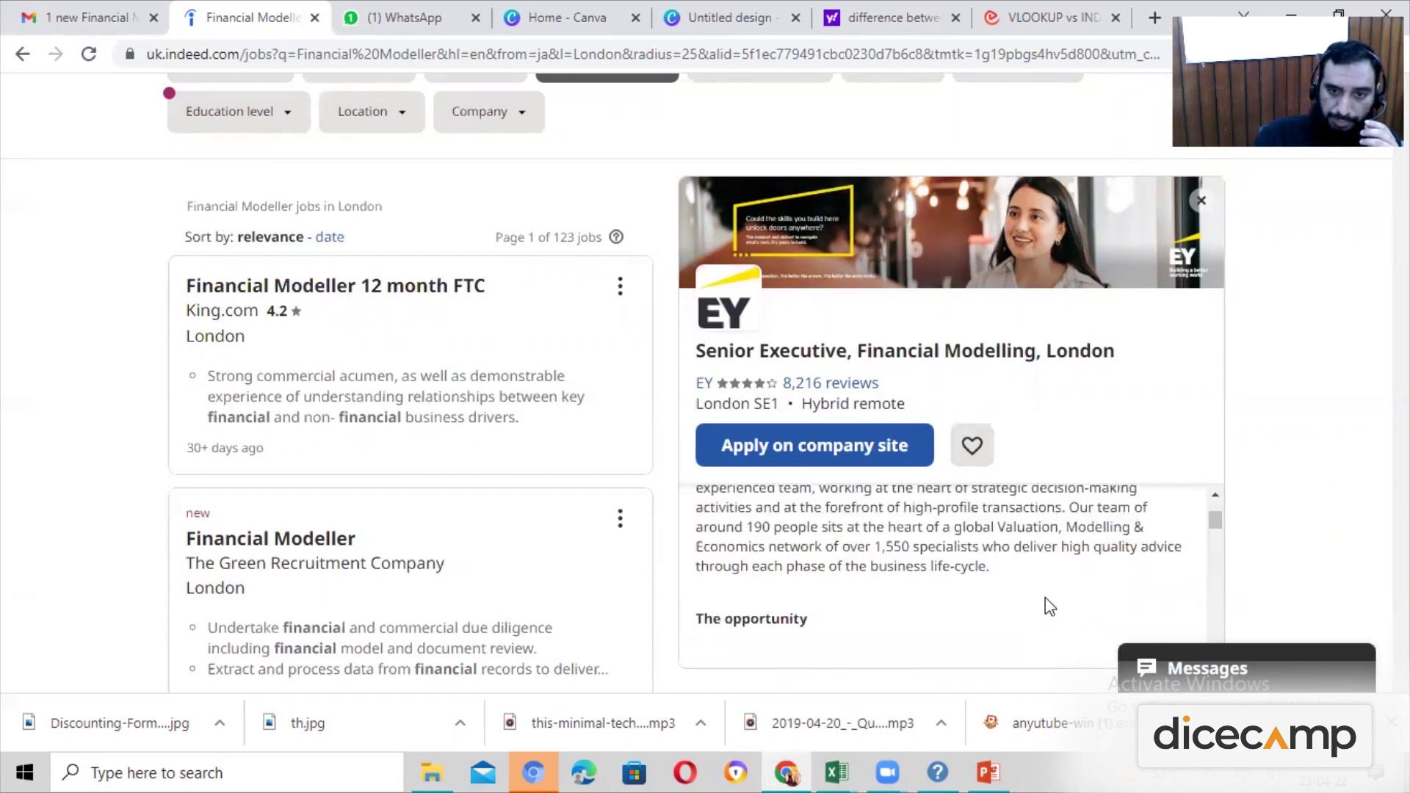
{"action": "scroll", "coordinate": [1050, 606], "scroll_direction": "up", "scroll_amount": 1}
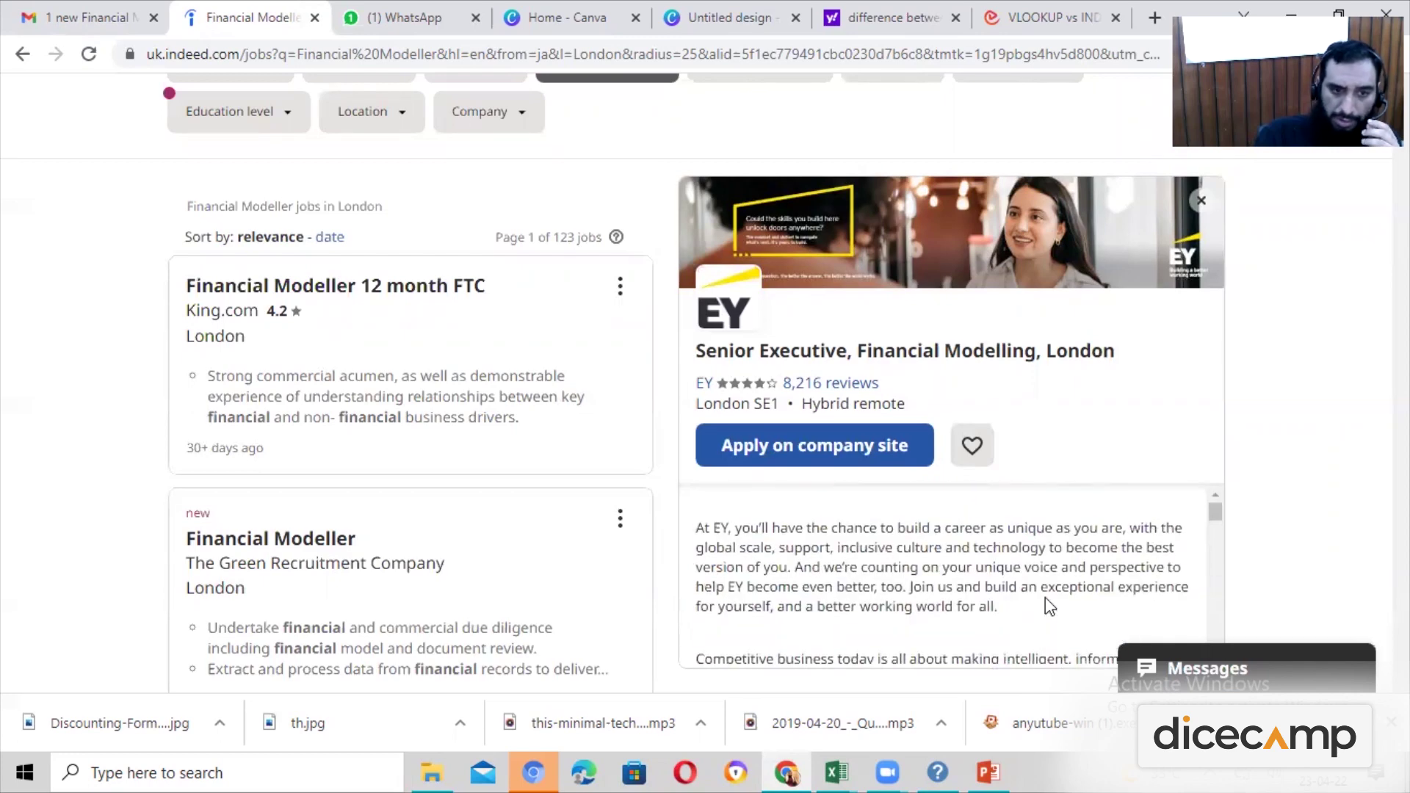
{"action": "left_click", "coordinate": [367, 285]}
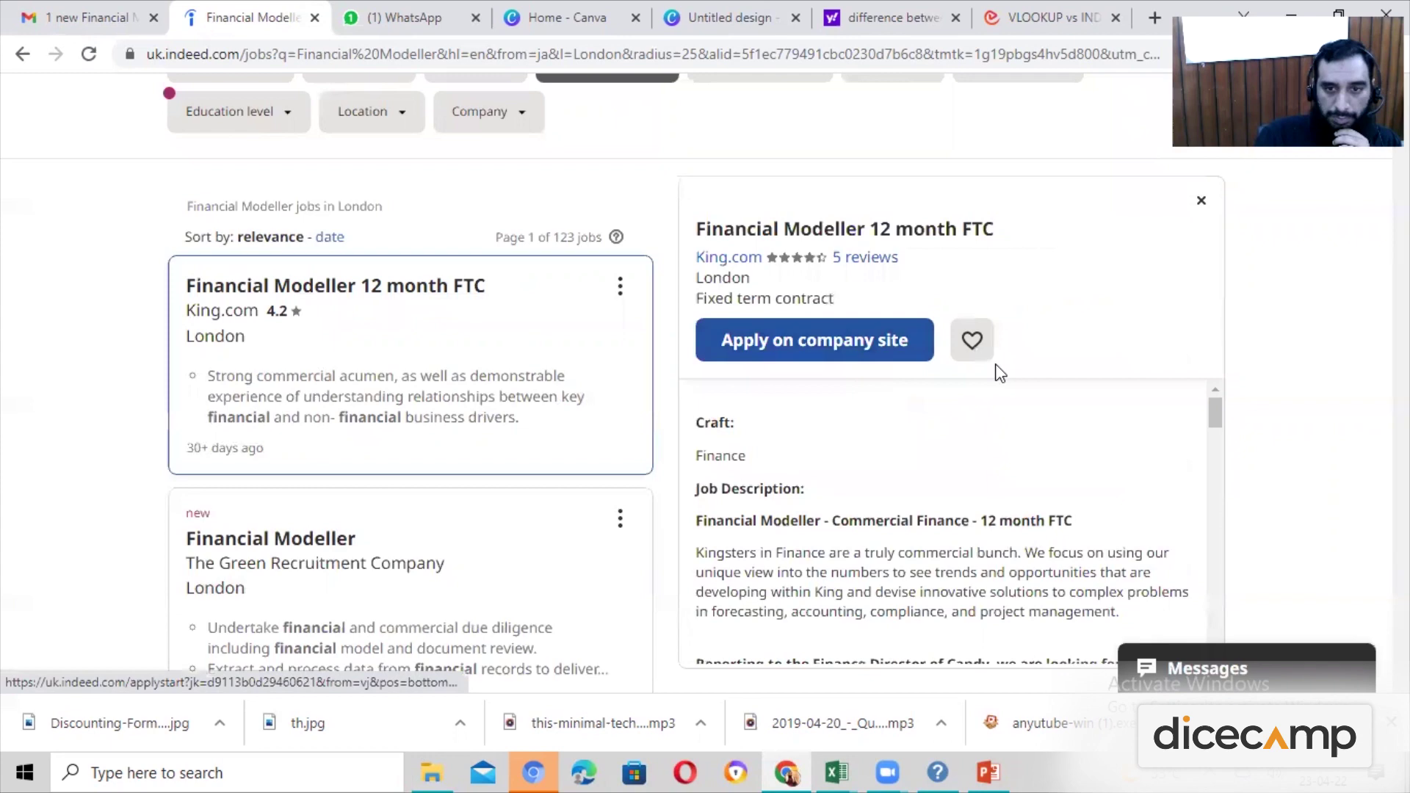
{"action": "left_click", "coordinate": [837, 360]}
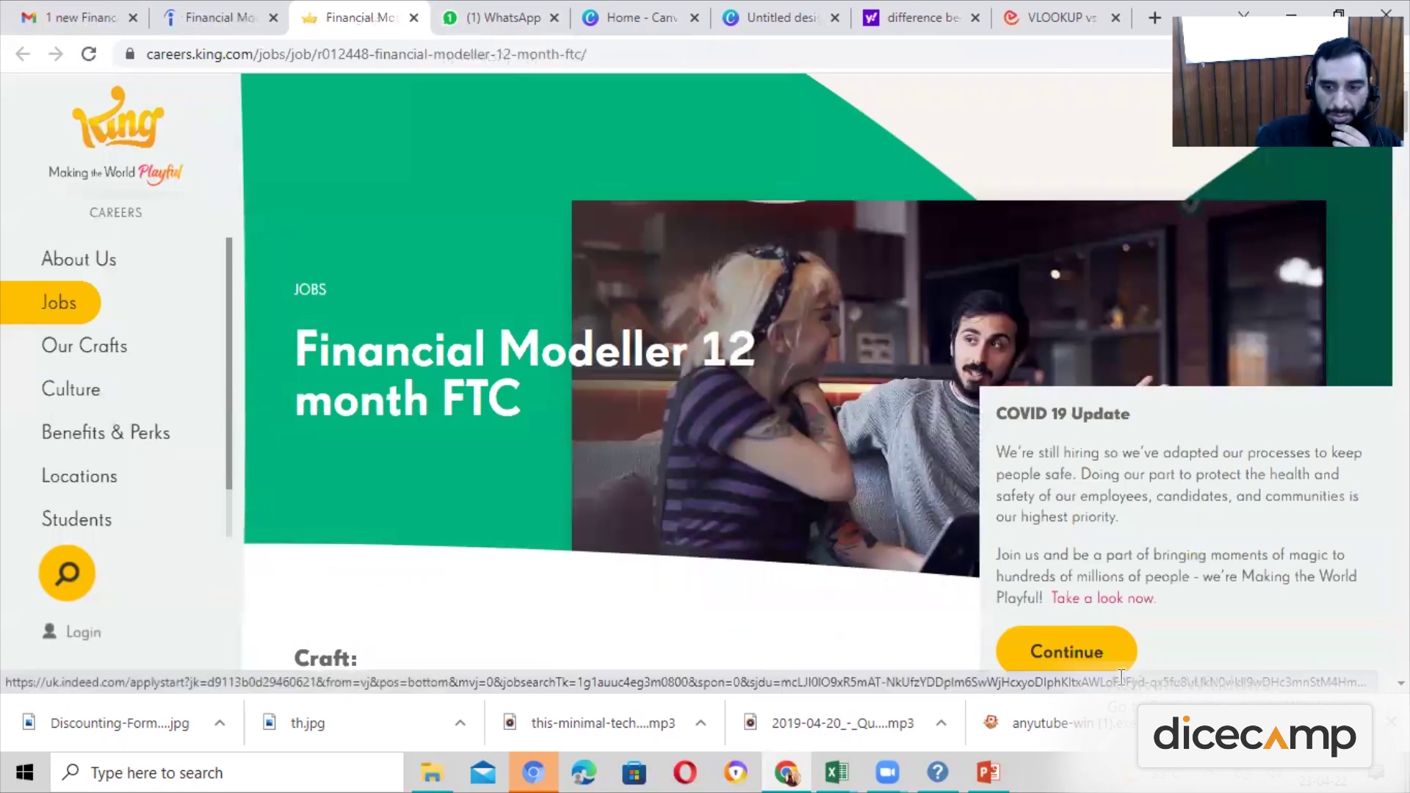
{"action": "scroll", "coordinate": [1061, 331], "scroll_direction": "down", "scroll_amount": 2}
{"action": "scroll", "coordinate": [1321, 509], "scroll_direction": "down", "scroll_amount": 1}
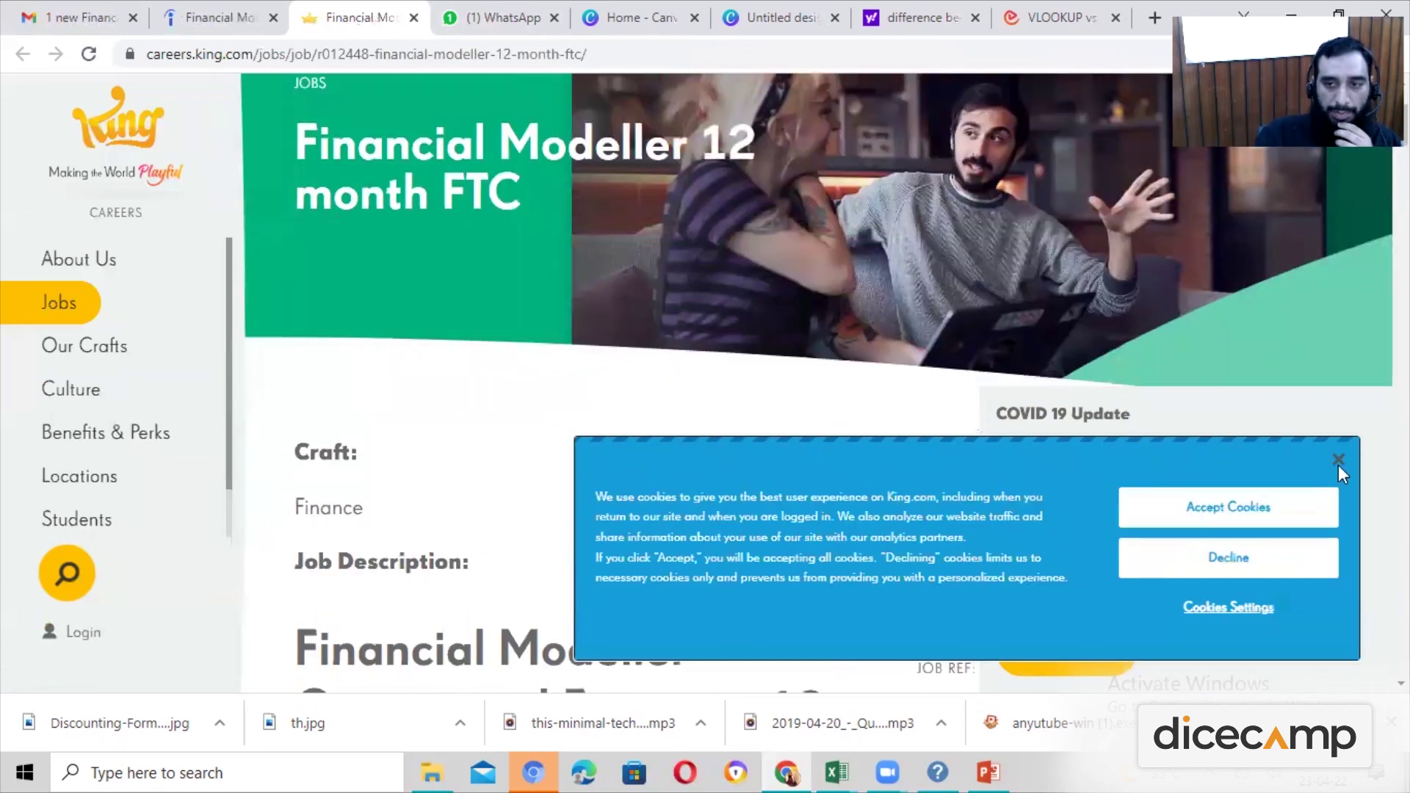
{"action": "left_click", "coordinate": [1338, 461]}
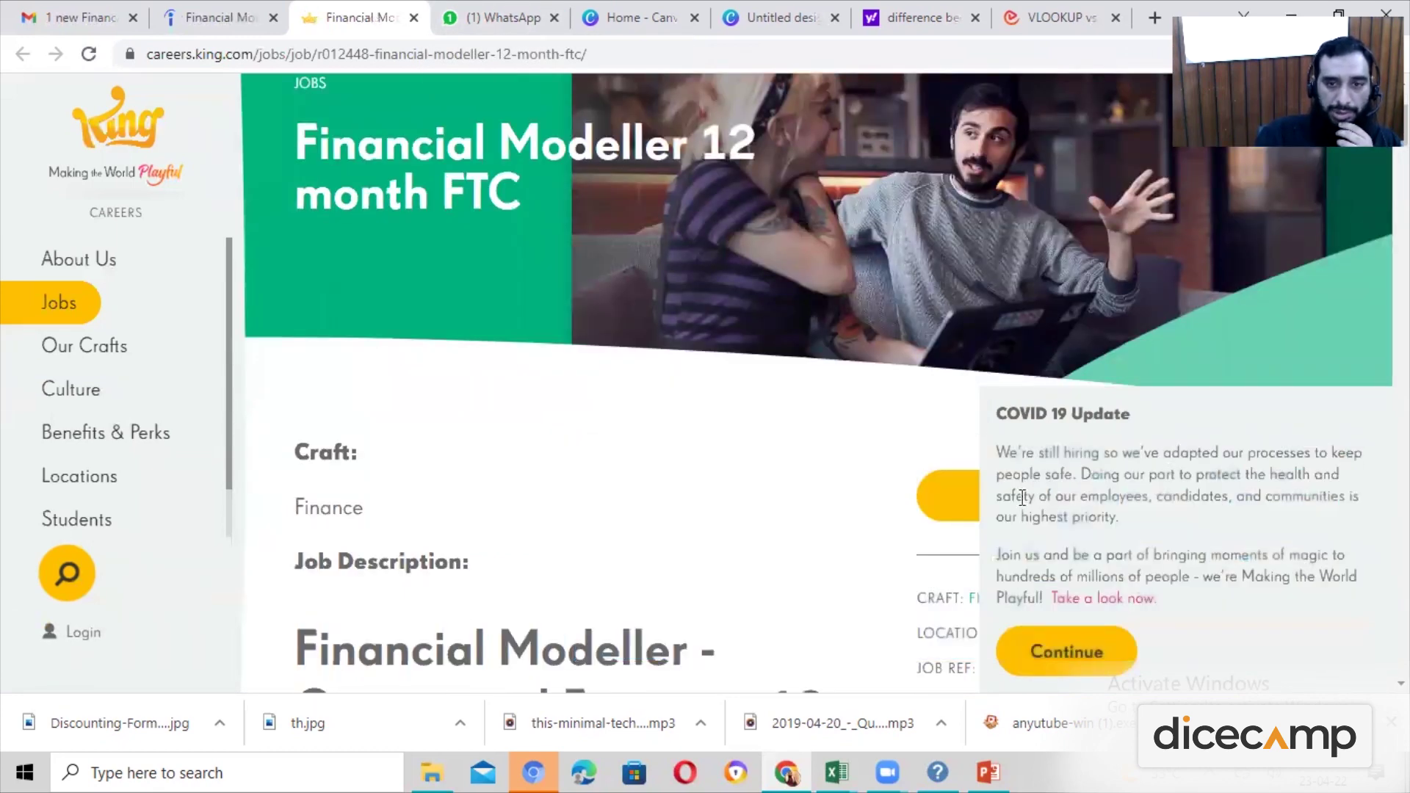
Examine the King posting's role description, its "Skills to Thrills" Excel requirements, bonus points and company information
{"action": "scroll", "coordinate": [780, 503], "scroll_direction": "down", "scroll_amount": 5}
{"action": "scroll", "coordinate": [780, 503], "scroll_direction": "down", "scroll_amount": 4}
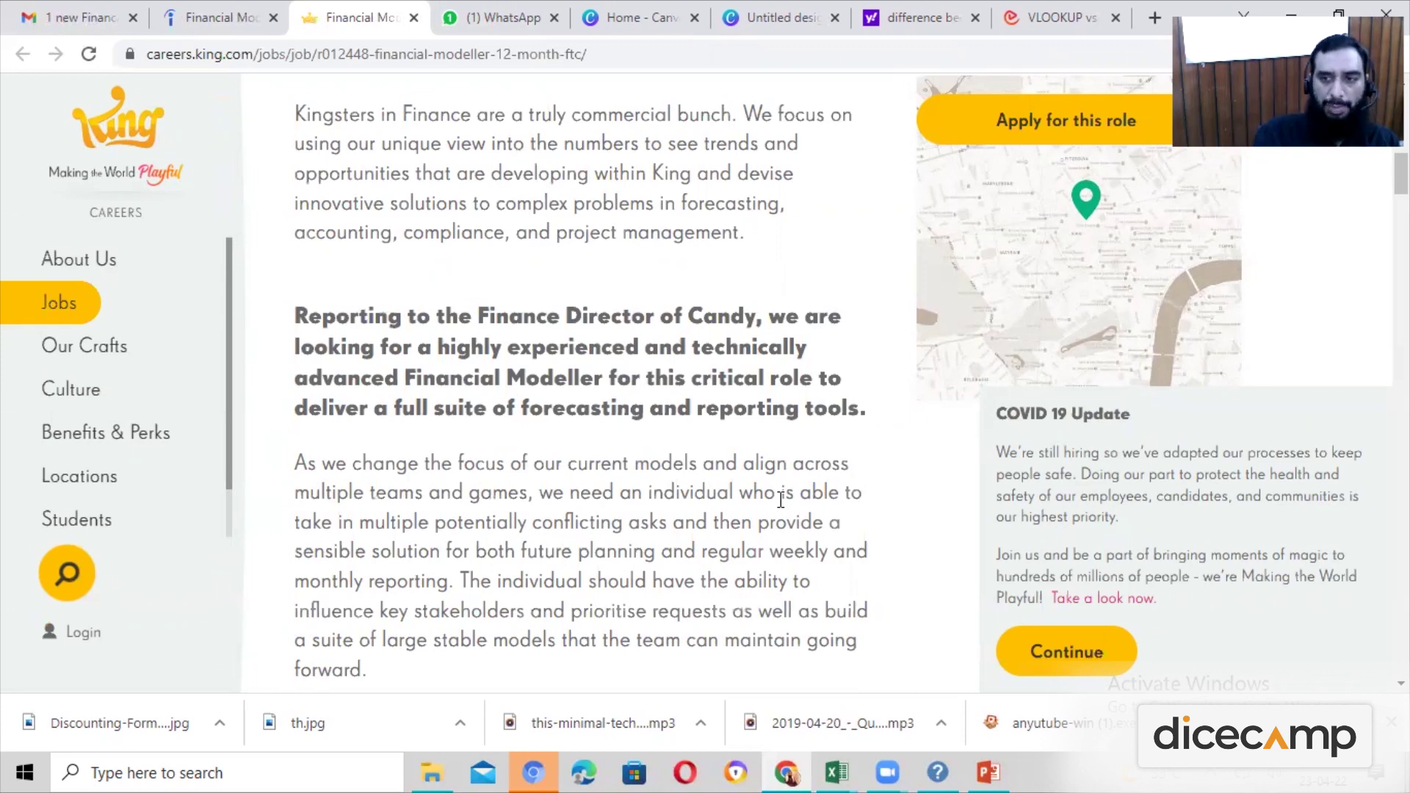
{"action": "scroll", "coordinate": [781, 499], "scroll_direction": "down", "scroll_amount": 6}
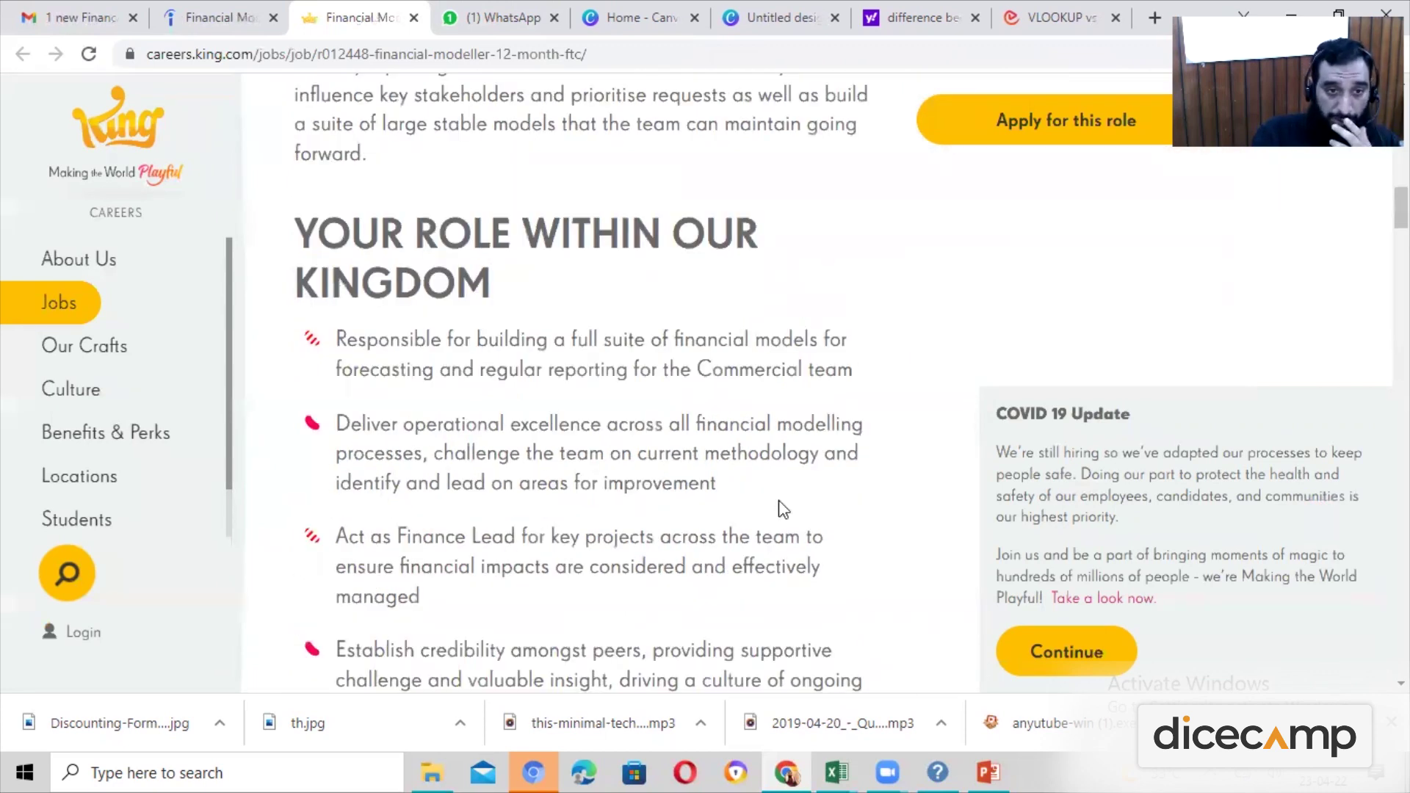
{"action": "scroll", "coordinate": [781, 500], "scroll_direction": "down", "scroll_amount": 9}
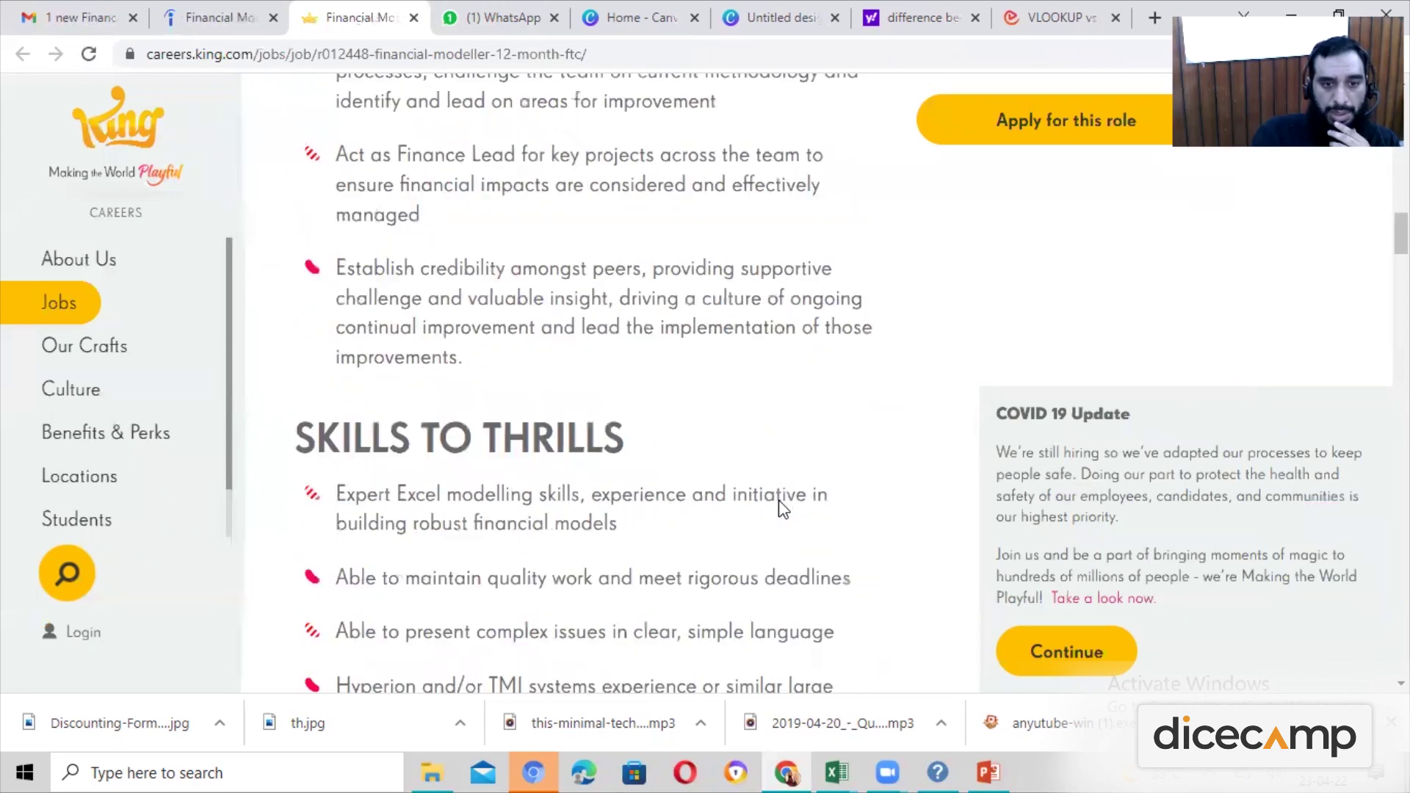
{"action": "scroll", "coordinate": [781, 499], "scroll_direction": "down", "scroll_amount": 6}
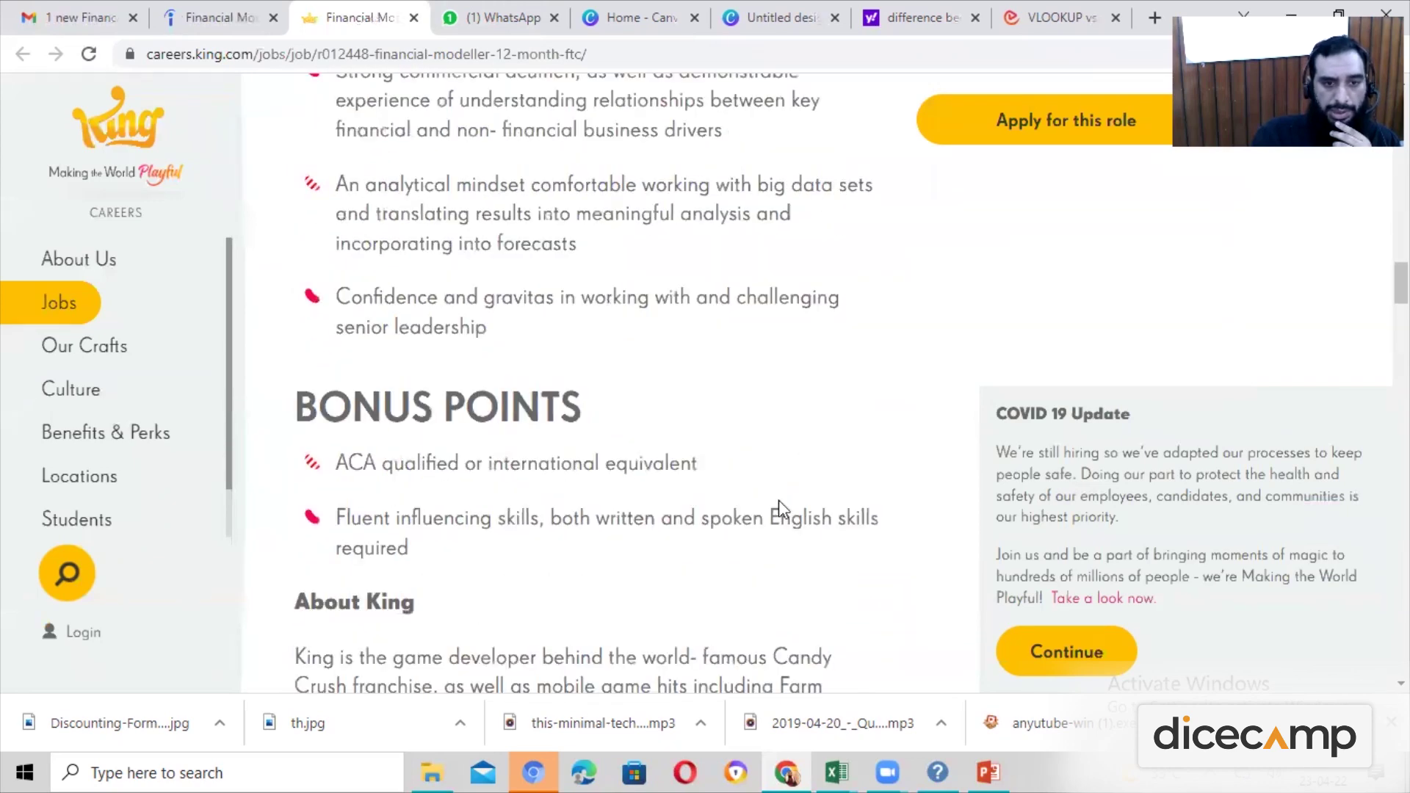
{"action": "scroll", "coordinate": [778, 500], "scroll_direction": "down", "scroll_amount": 6}
{"action": "scroll", "coordinate": [780, 612], "scroll_direction": "down", "scroll_amount": 5}
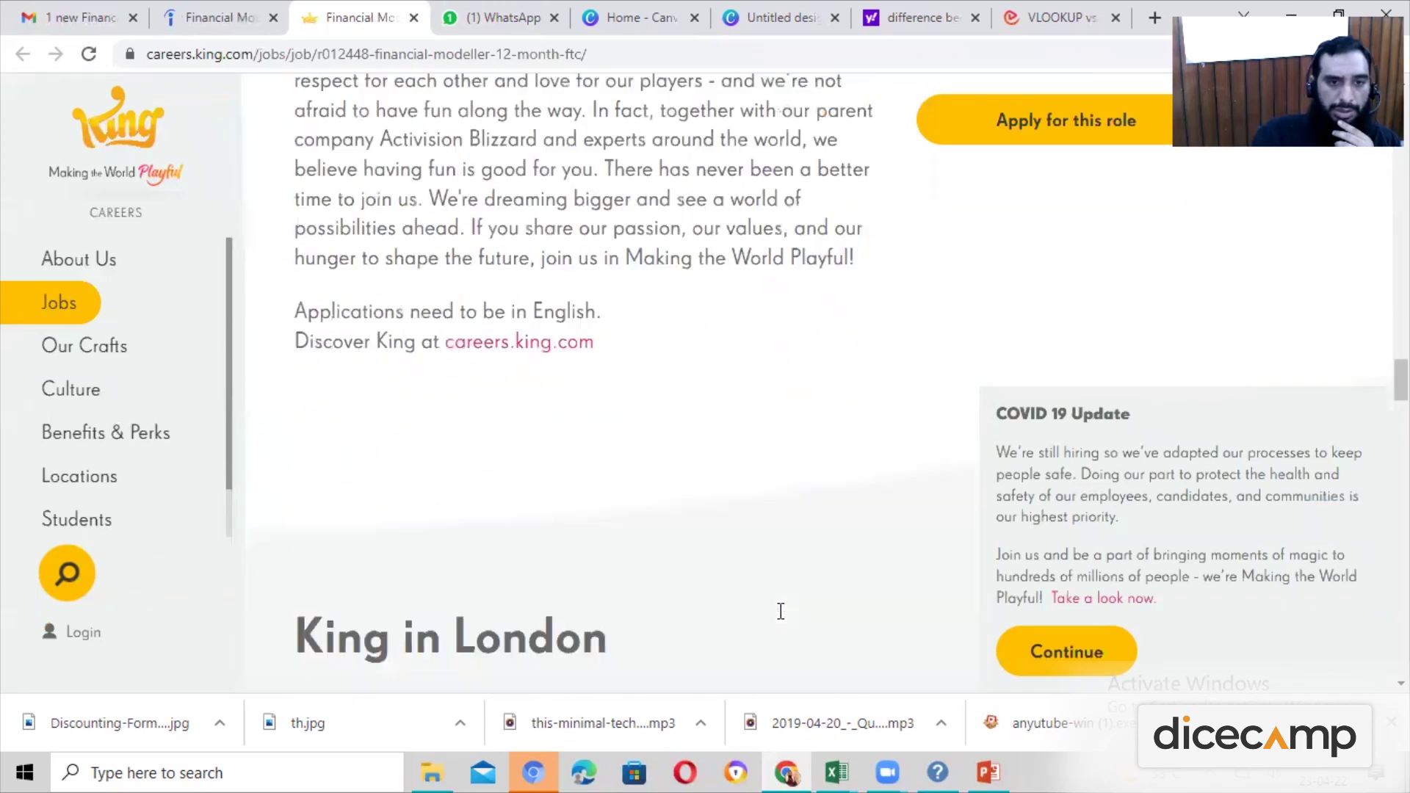
{"action": "scroll", "coordinate": [777, 609], "scroll_direction": "down", "scroll_amount": 8}
{"action": "scroll", "coordinate": [776, 609], "scroll_direction": "up", "scroll_amount": 1}
{"action": "scroll", "coordinate": [776, 611], "scroll_direction": "up", "scroll_amount": 10}
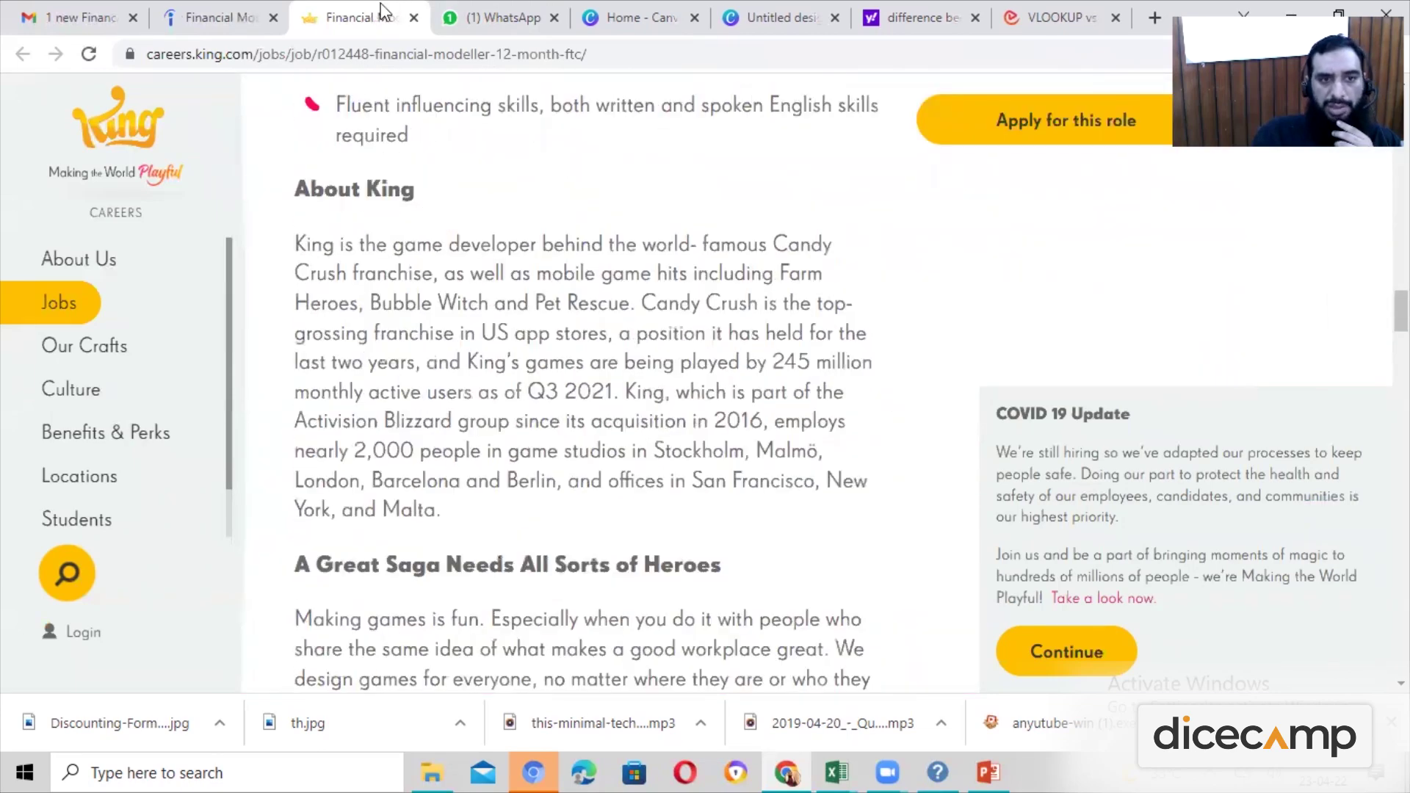
Close the Indeed job search page and switch to the Askari Bank TCG workbook in Excel
{"action": "left_click", "coordinate": [213, 17]}
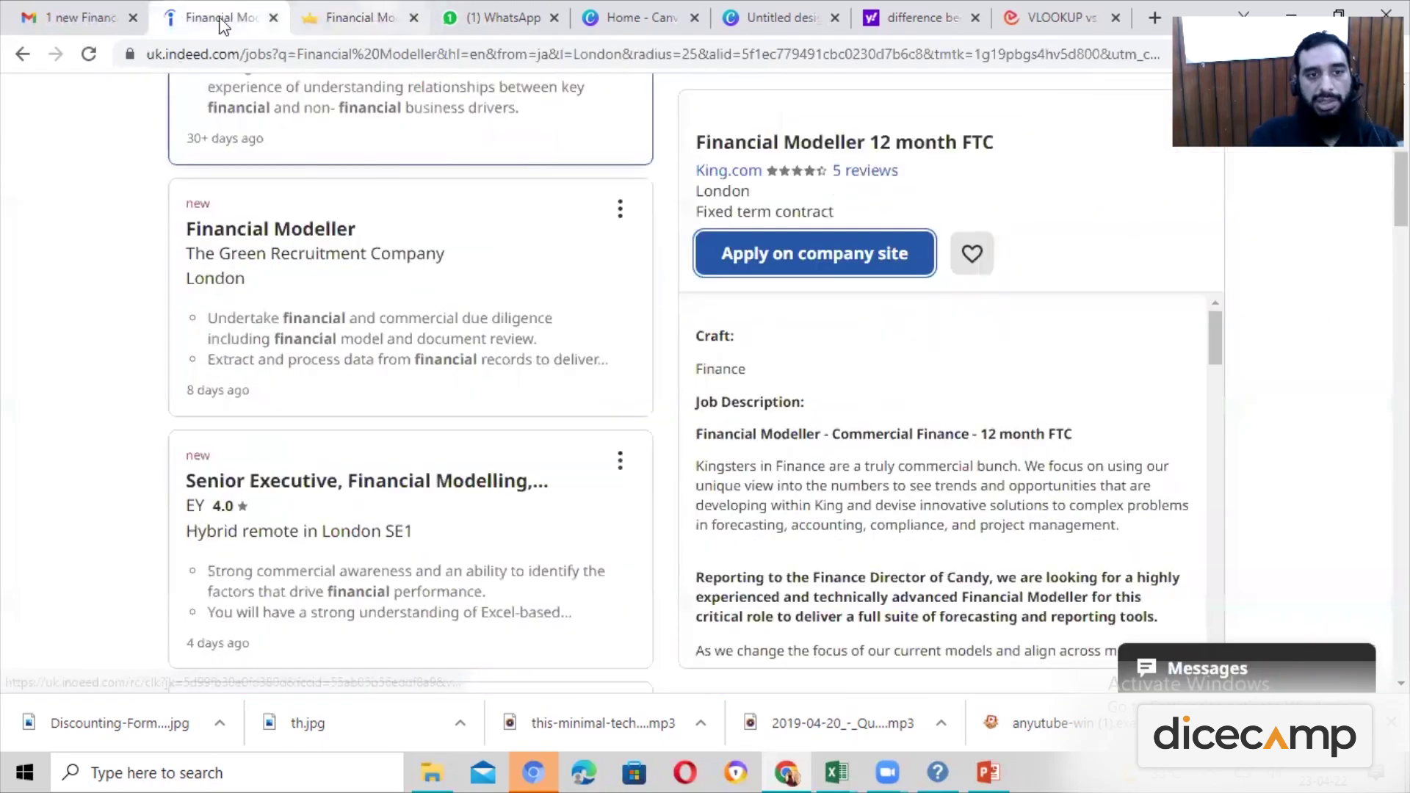
{"action": "left_click", "coordinate": [273, 17]}
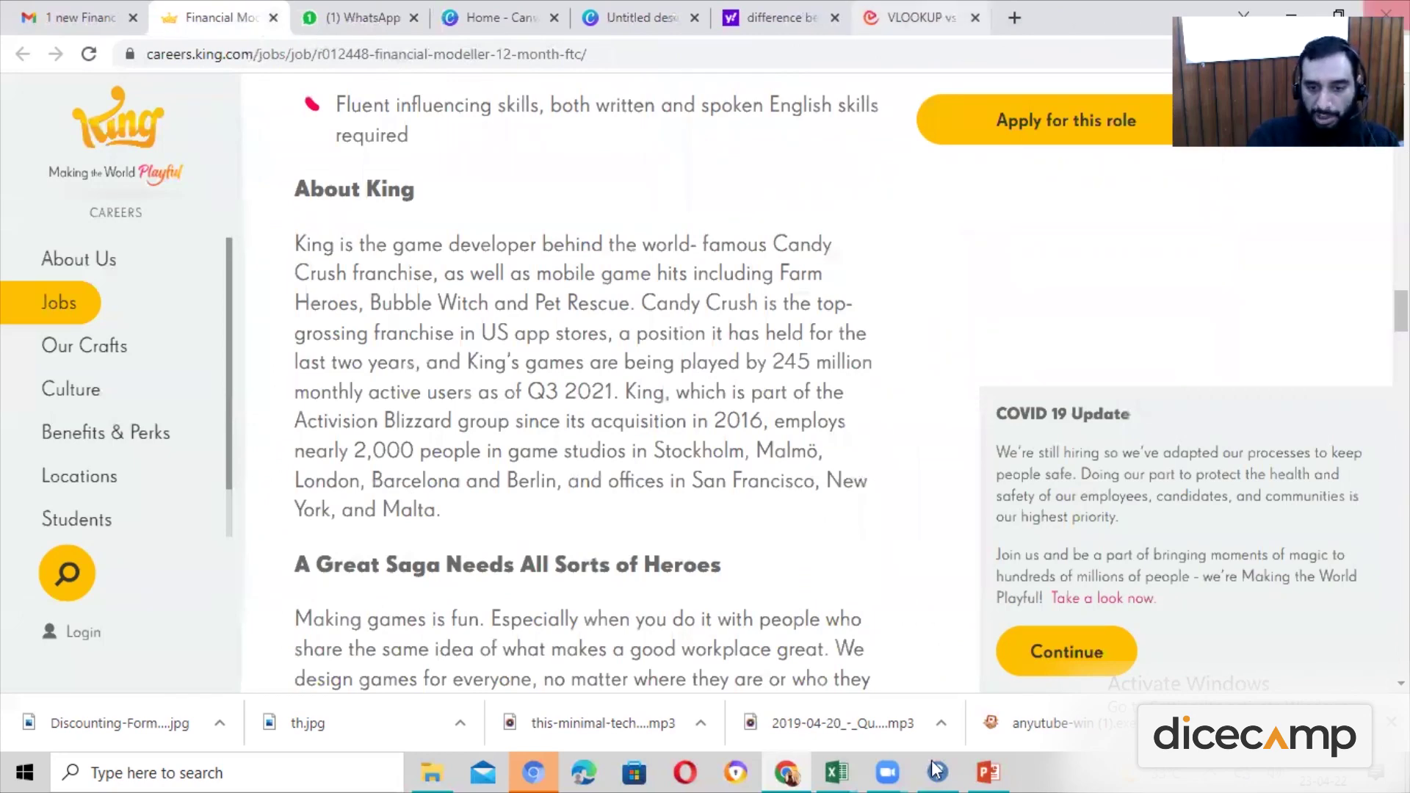
{"action": "mouse_move", "coordinate": [836, 772]}
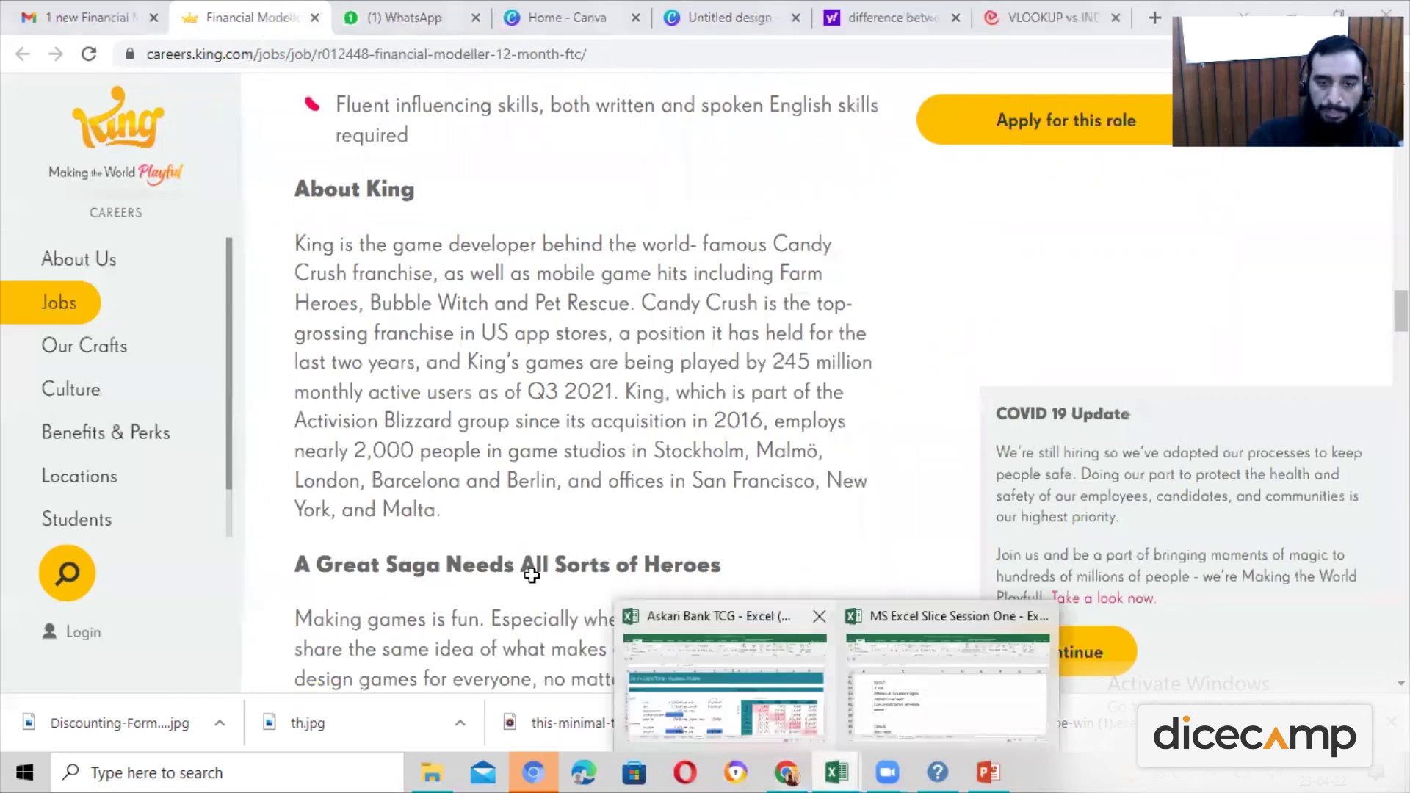
{"action": "left_click", "coordinate": [788, 727]}
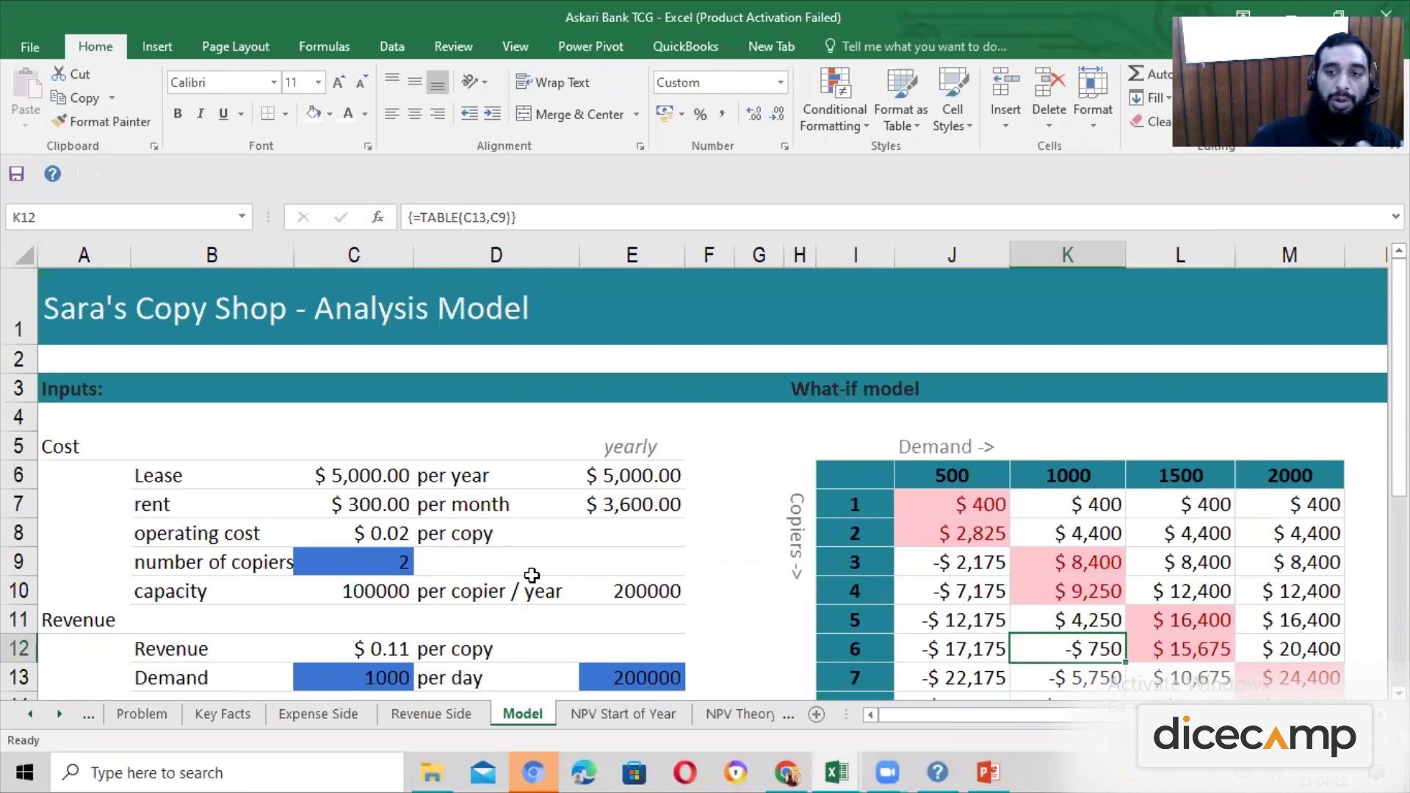